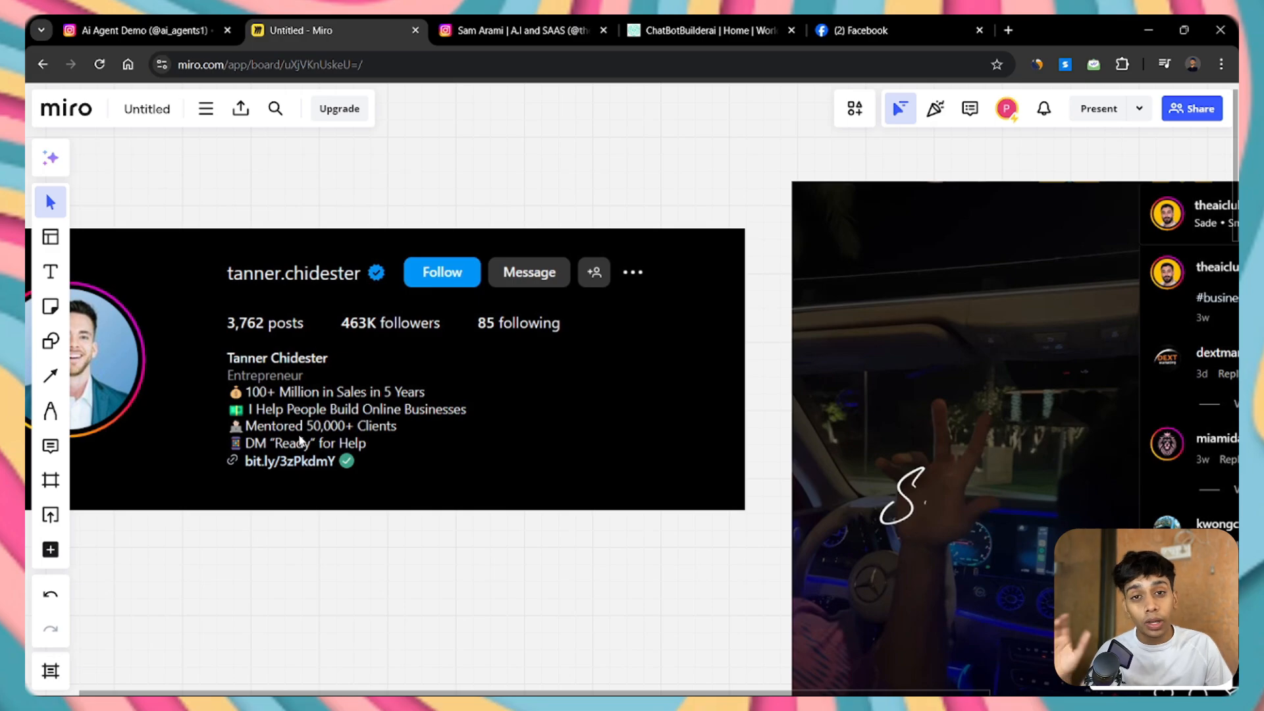
Examine the screenshot of the theaiclubhouse Instagram post with its "CAL" comments on the Miro board
{"action": "scroll", "coordinate": [299, 440], "scroll_direction": "down", "scroll_amount": 2}
{"action": "scroll", "coordinate": [443, 528], "scroll_direction": "right", "scroll_amount": 10}
{"action": "scroll", "coordinate": [443, 527], "scroll_direction": "up", "scroll_amount": 1}
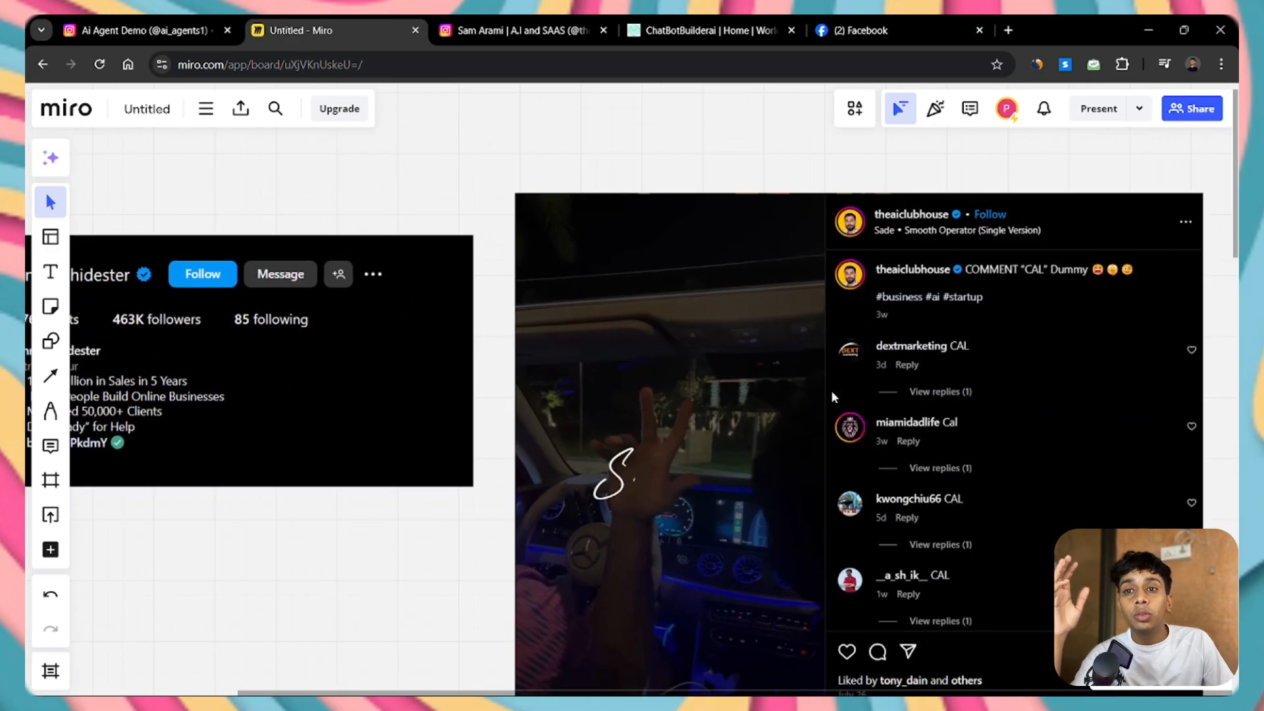
{"action": "scroll", "coordinate": [936, 284], "scroll_direction": "up", "scroll_amount": 3}
{"action": "scroll", "coordinate": [940, 298], "scroll_direction": "down", "scroll_amount": 2}
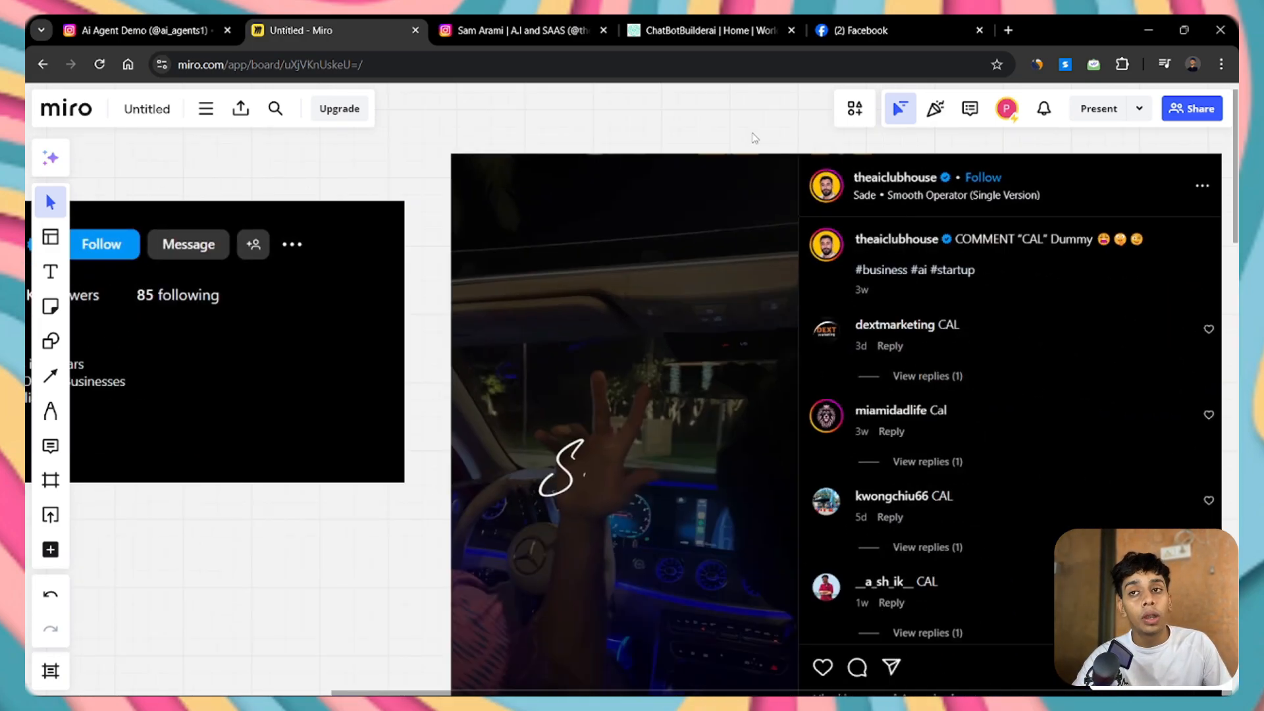
{"action": "left_click_drag", "start_coordinate": [754, 135], "coordinate": [584, 139]}
{"action": "scroll", "coordinate": [585, 144], "scroll_direction": "down", "scroll_amount": 1}
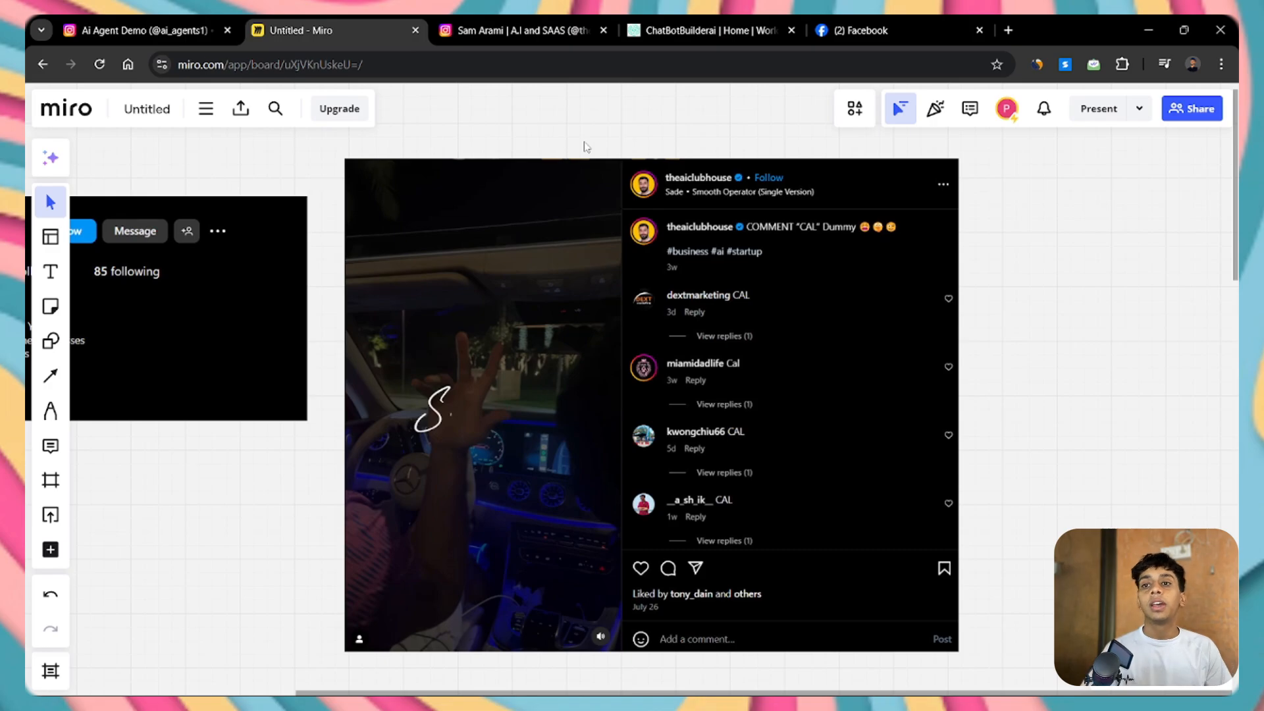
Switch to the Chatbot Builder AI site, enter the account dashboard and open the Instagram channel settings
{"action": "left_click", "coordinate": [708, 23]}
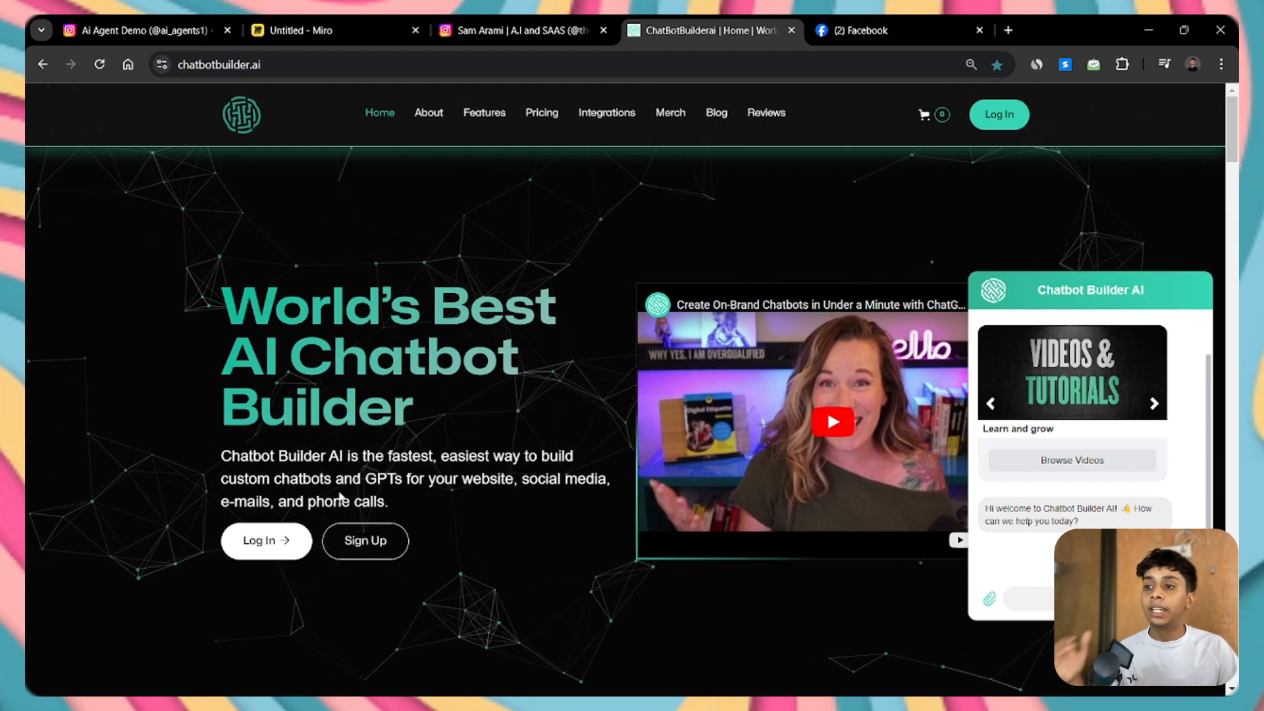
{"action": "left_click", "coordinate": [262, 553]}
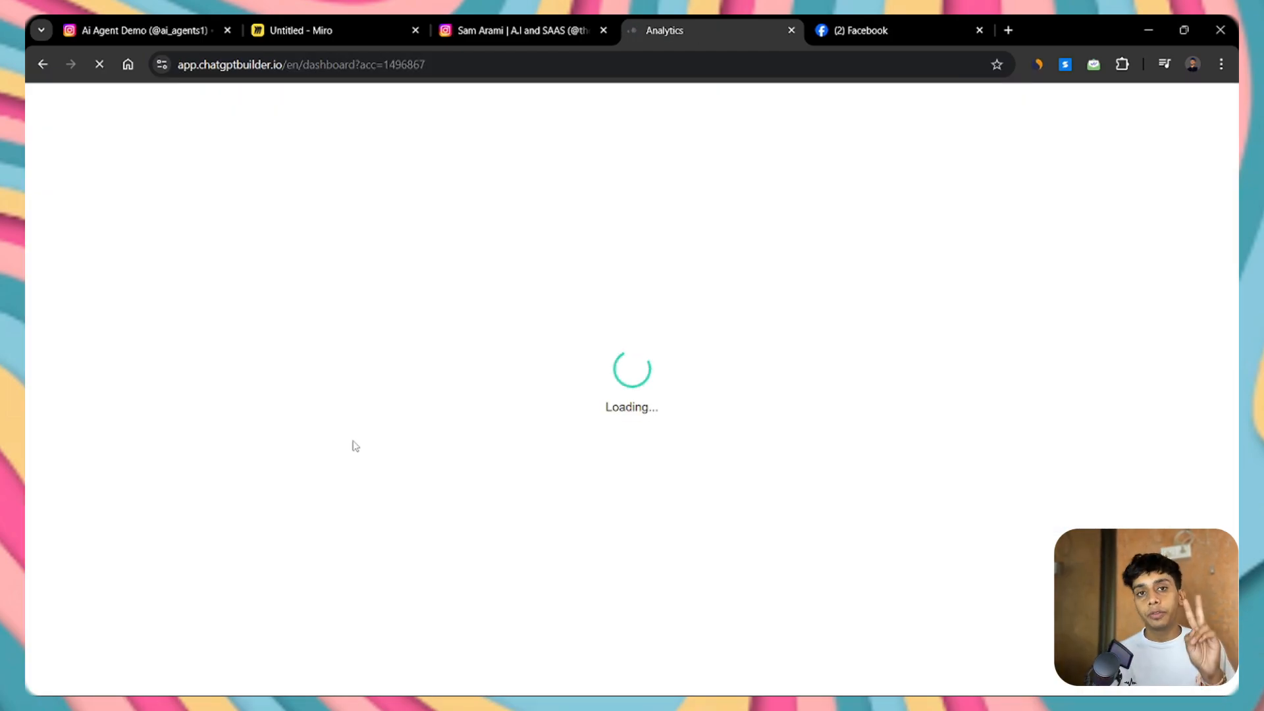
{"action": "left_click", "coordinate": [70, 413]}
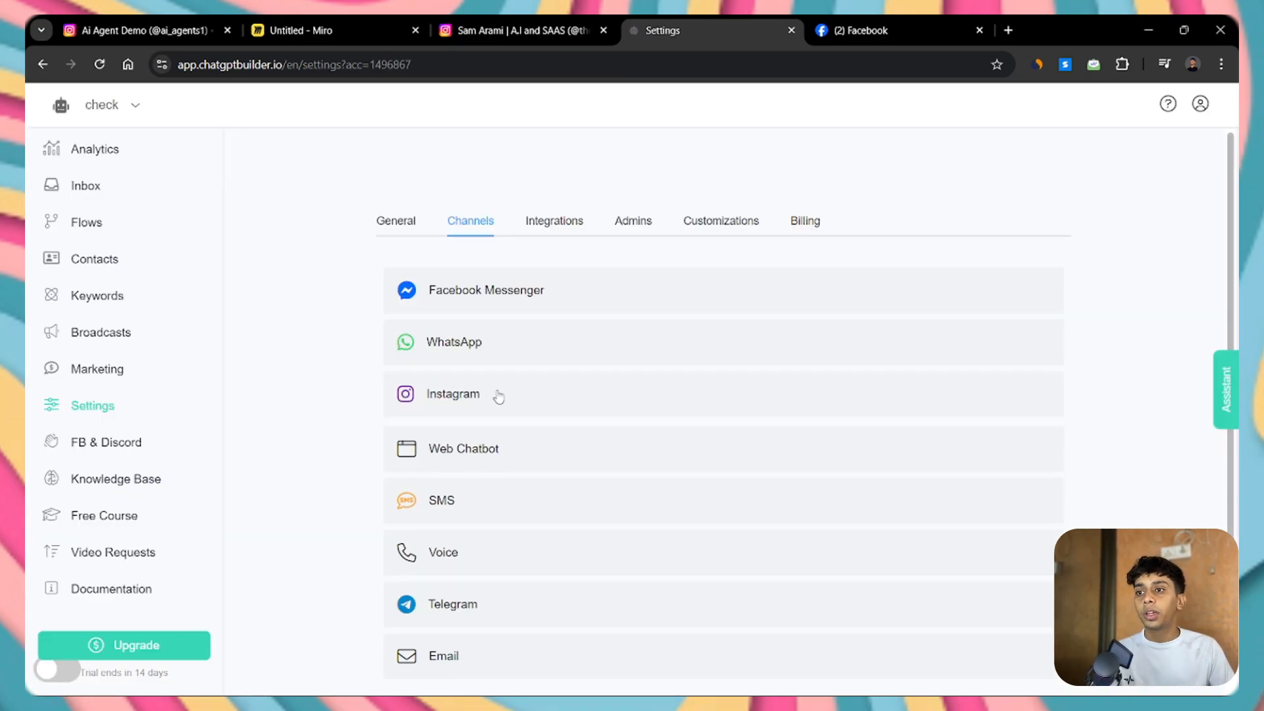
{"action": "left_click", "coordinate": [429, 400]}
{"action": "left_click", "coordinate": [483, 413]}
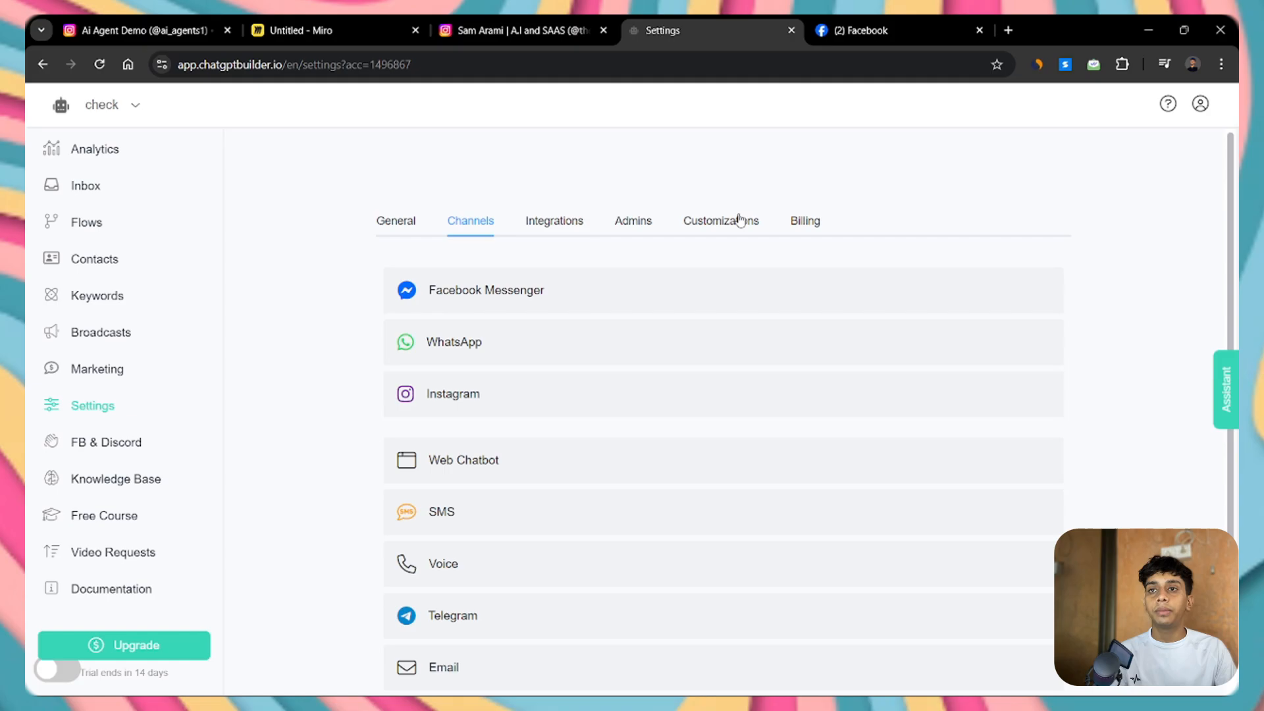
Switch to Facebook, refresh the feed and open the settings of the Peakflow AI page
{"action": "left_click", "coordinate": [878, 36]}
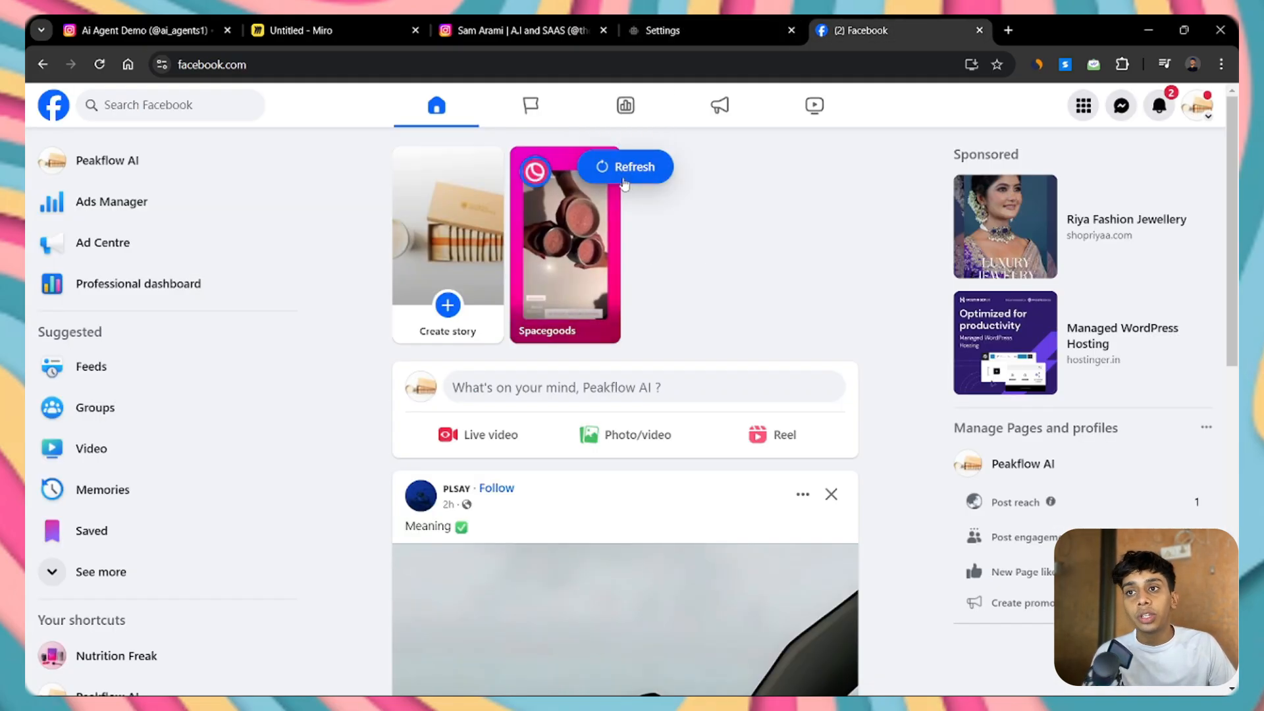
{"action": "left_click", "coordinate": [624, 166]}
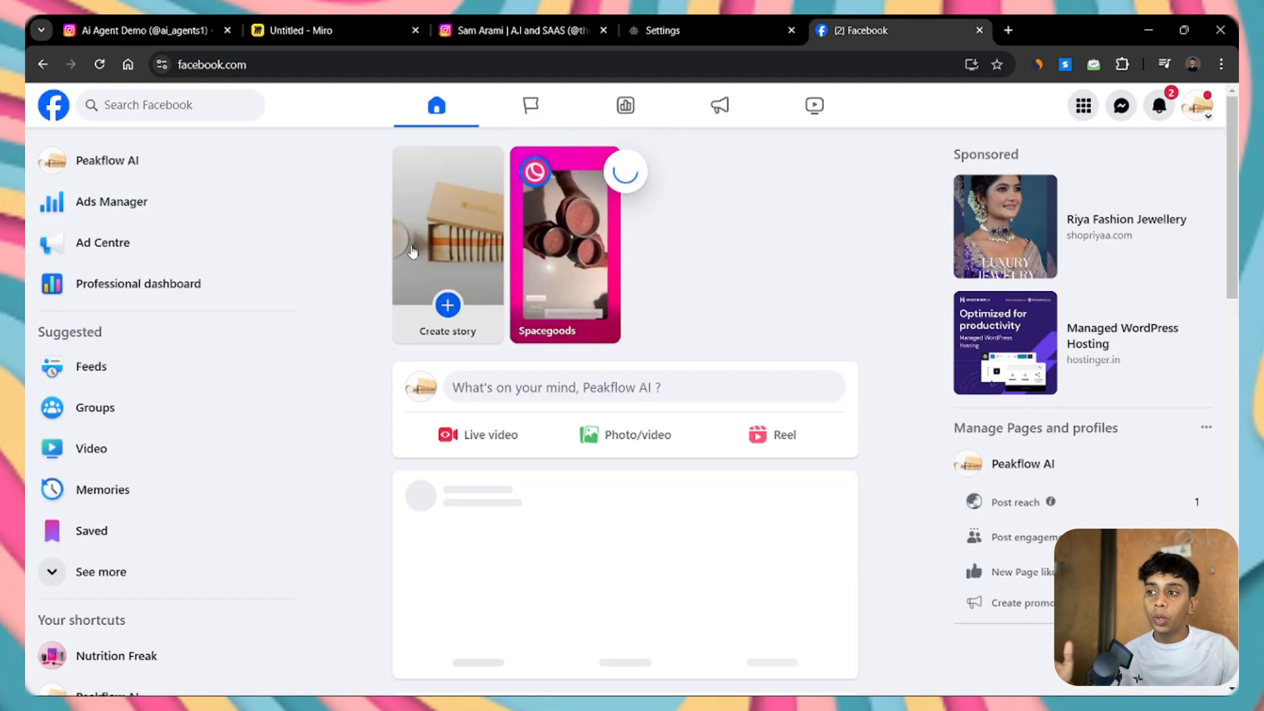
{"action": "scroll", "coordinate": [112, 461], "scroll_direction": "down", "scroll_amount": 2}
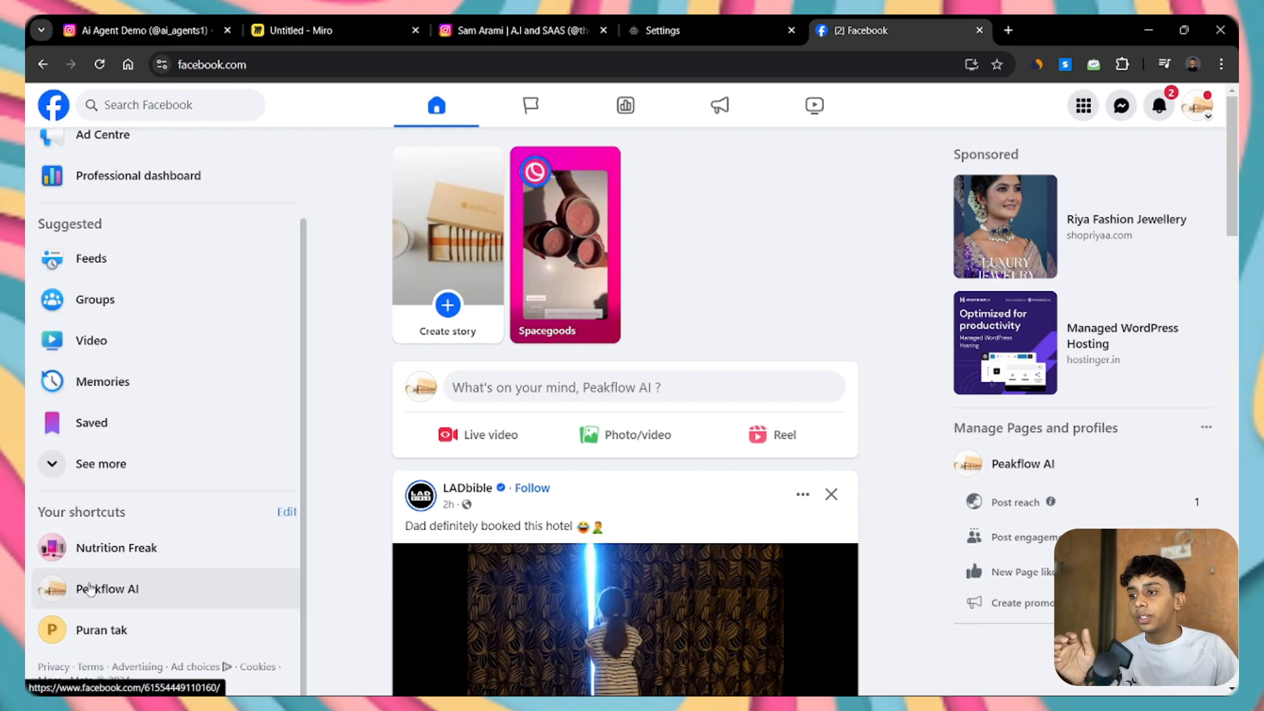
{"action": "left_click", "coordinate": [108, 587]}
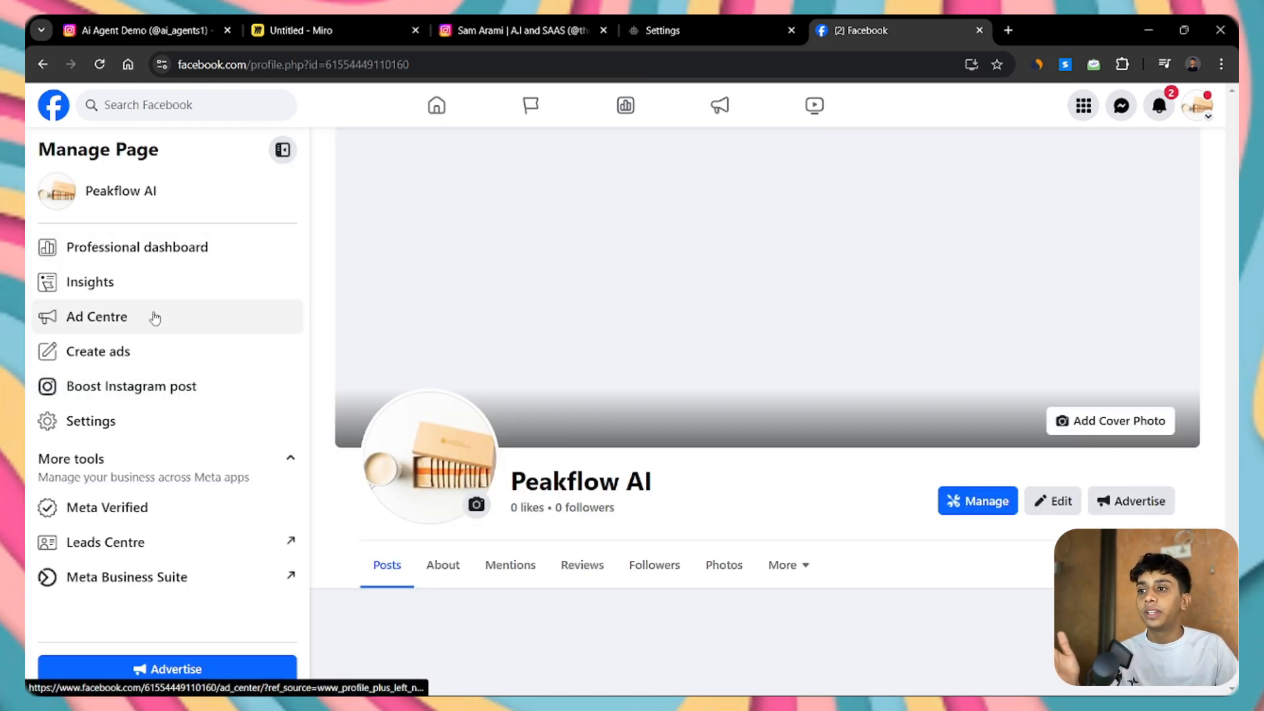
{"action": "left_click", "coordinate": [174, 412]}
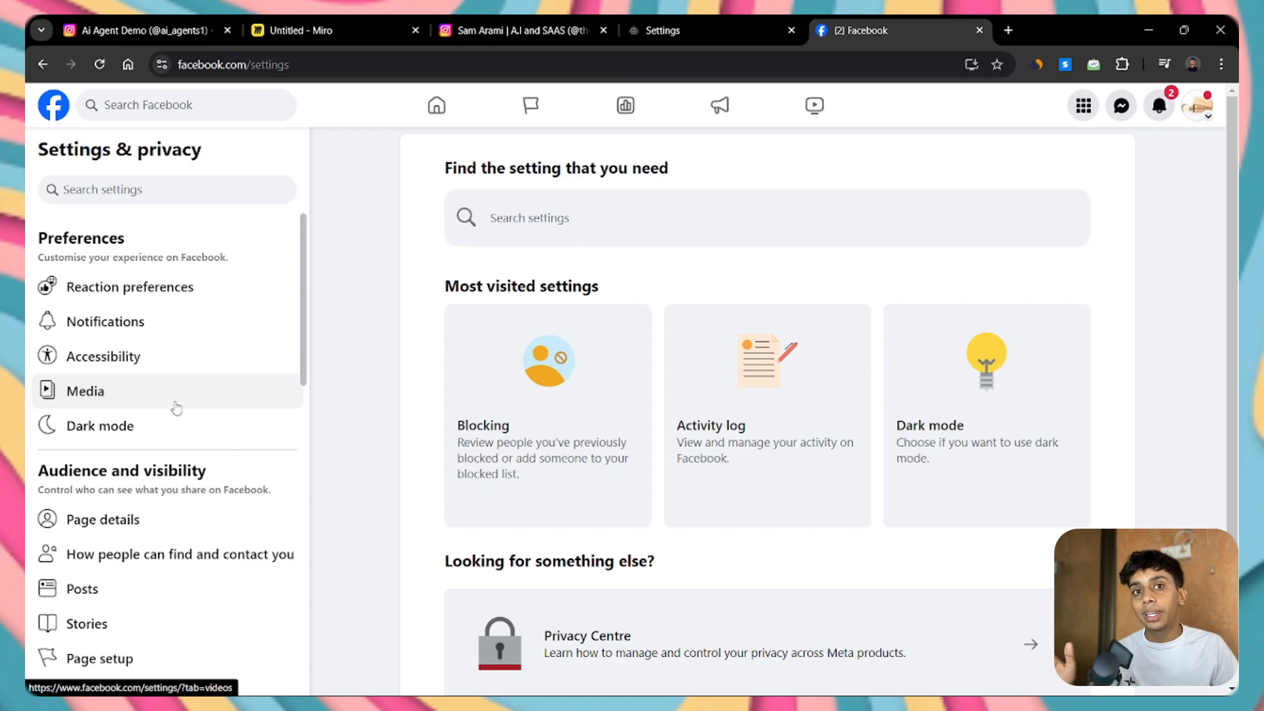
Connect the Ai Agent Demo Instagram account to the Facebook page through its linked accounts
{"action": "scroll", "coordinate": [176, 395], "scroll_direction": "down", "scroll_amount": 3}
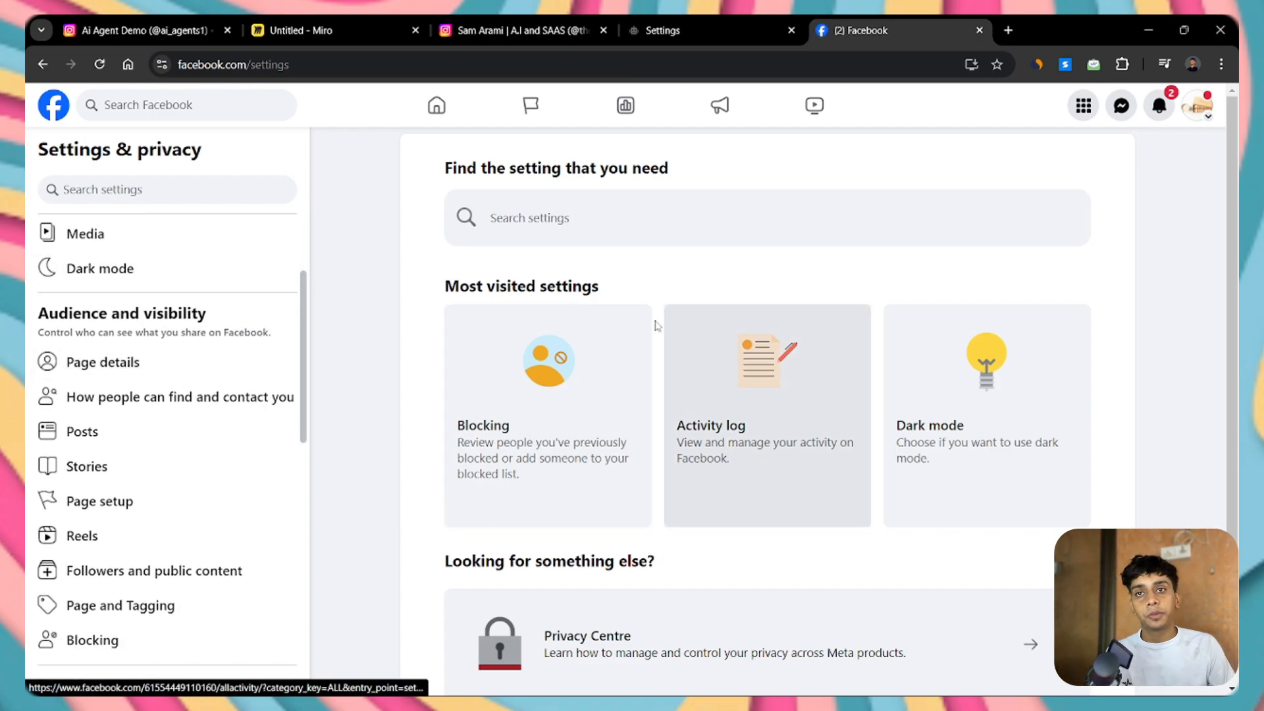
{"action": "scroll", "coordinate": [170, 373], "scroll_direction": "down", "scroll_amount": 3}
{"action": "scroll", "coordinate": [136, 572], "scroll_direction": "down", "scroll_amount": 5}
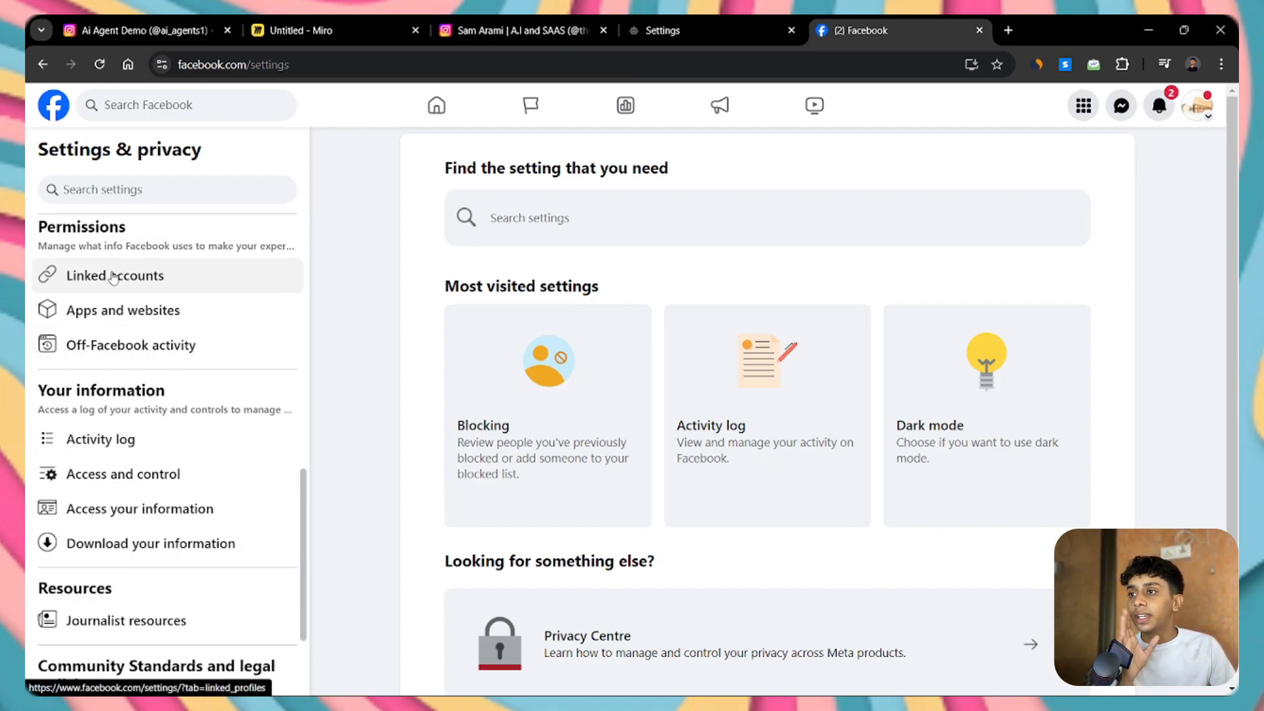
{"action": "left_click", "coordinate": [169, 275]}
{"action": "left_click", "coordinate": [999, 199]}
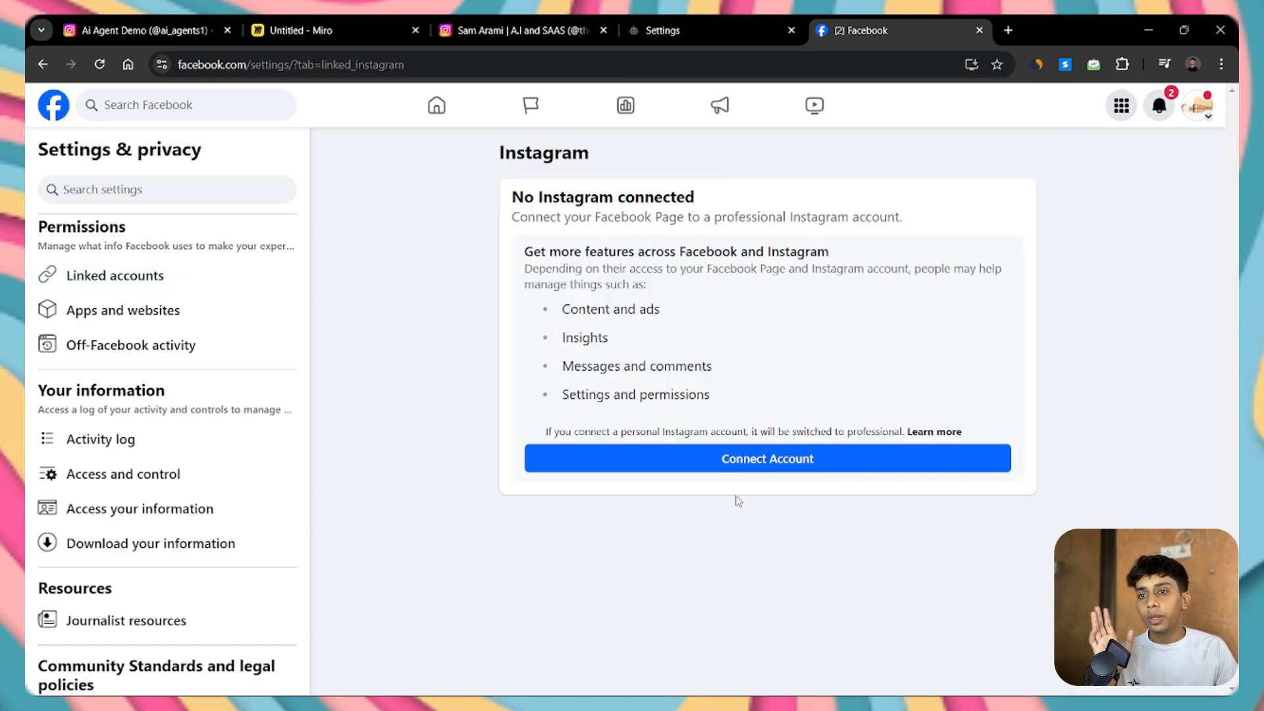
{"action": "left_click", "coordinate": [742, 460]}
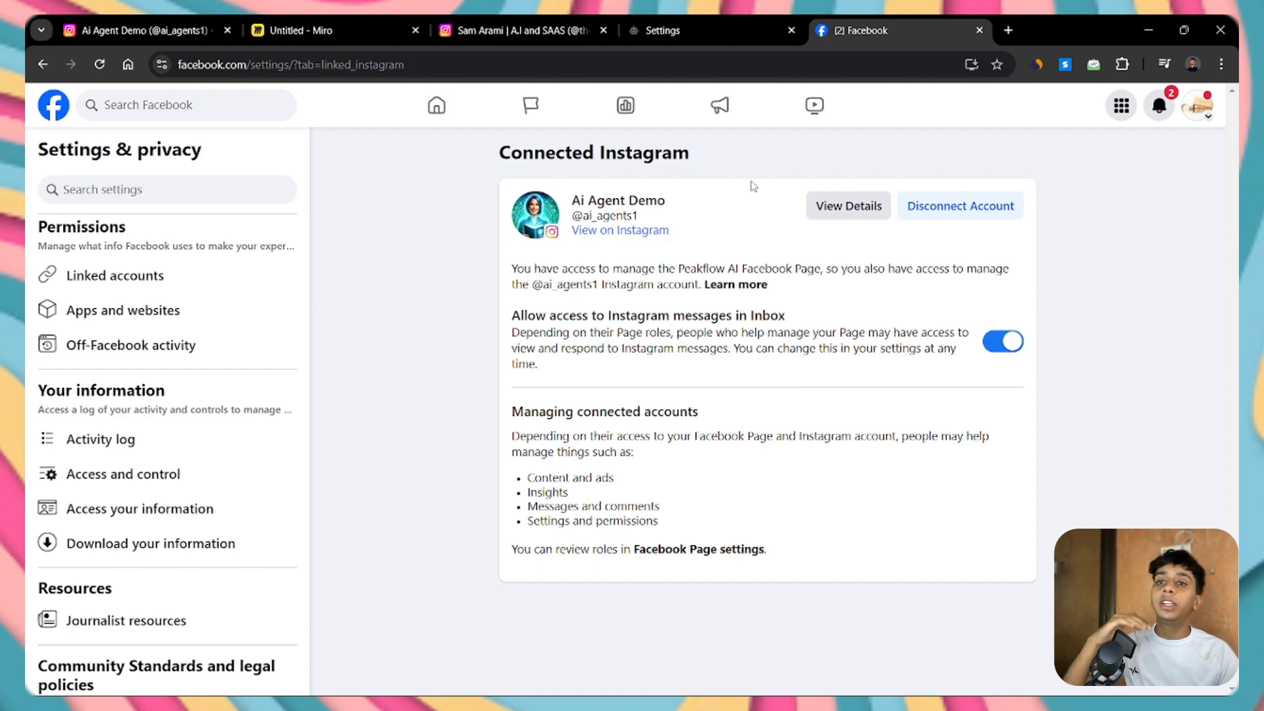
Switch back to the chatbot builder and connect its Instagram channel to the Ai Agent Demo account
{"action": "left_click", "coordinate": [727, 29]}
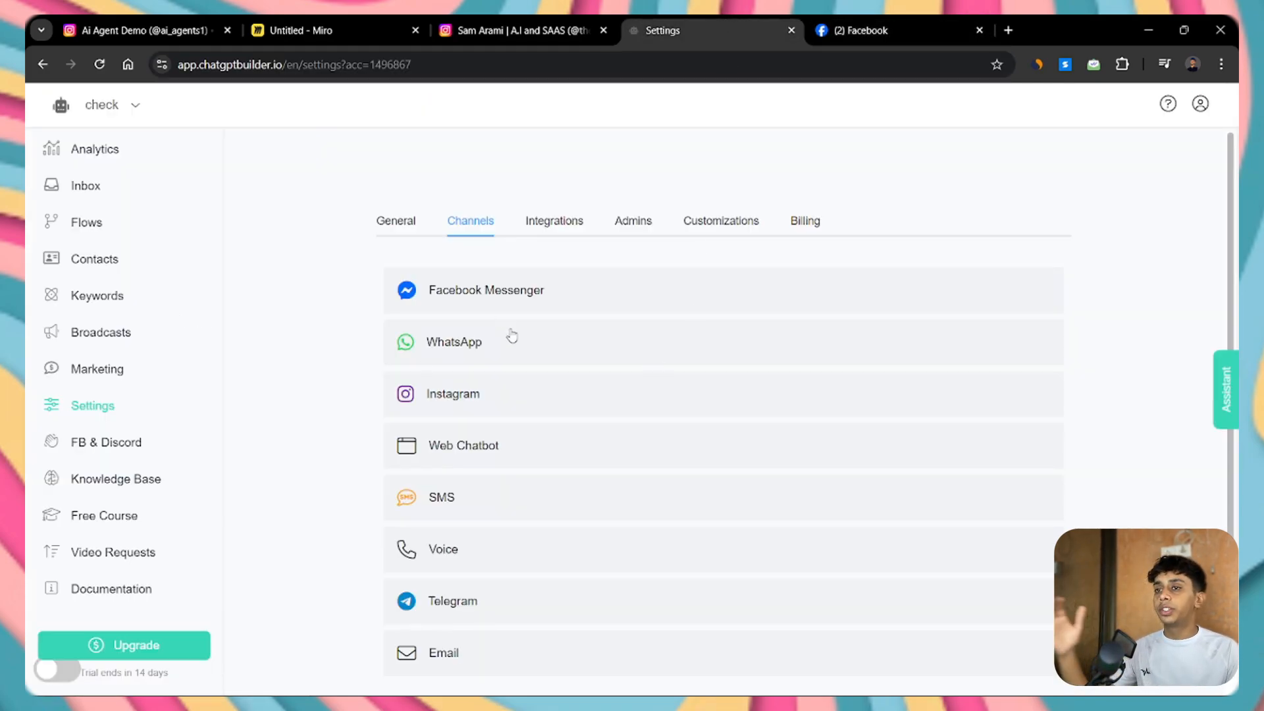
{"action": "left_click", "coordinate": [520, 395]}
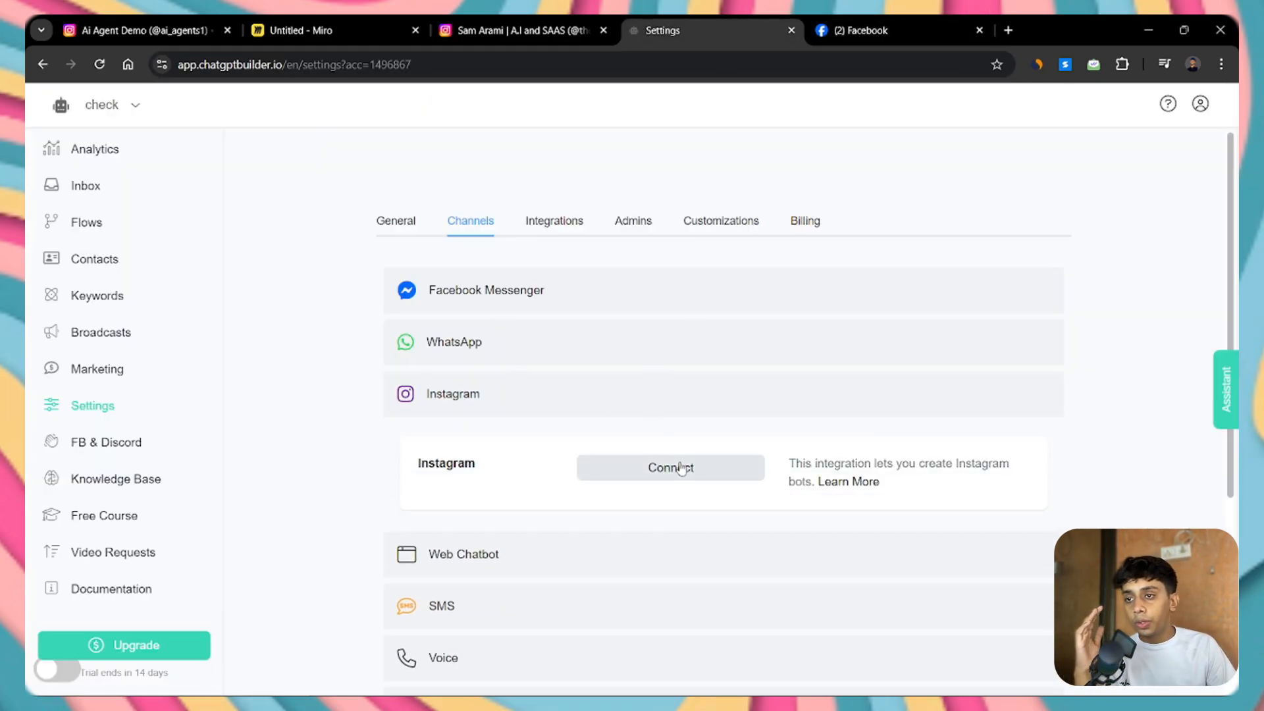
{"action": "left_click", "coordinate": [658, 466]}
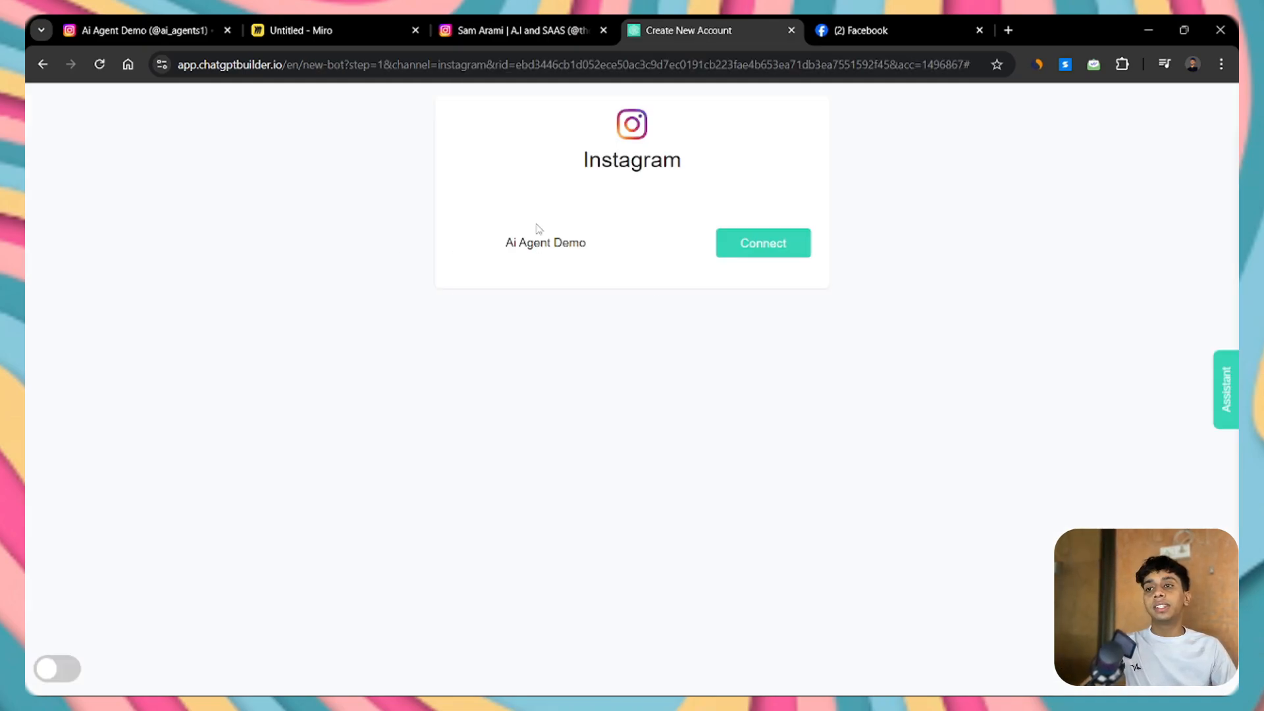
{"action": "left_click", "coordinate": [156, 25]}
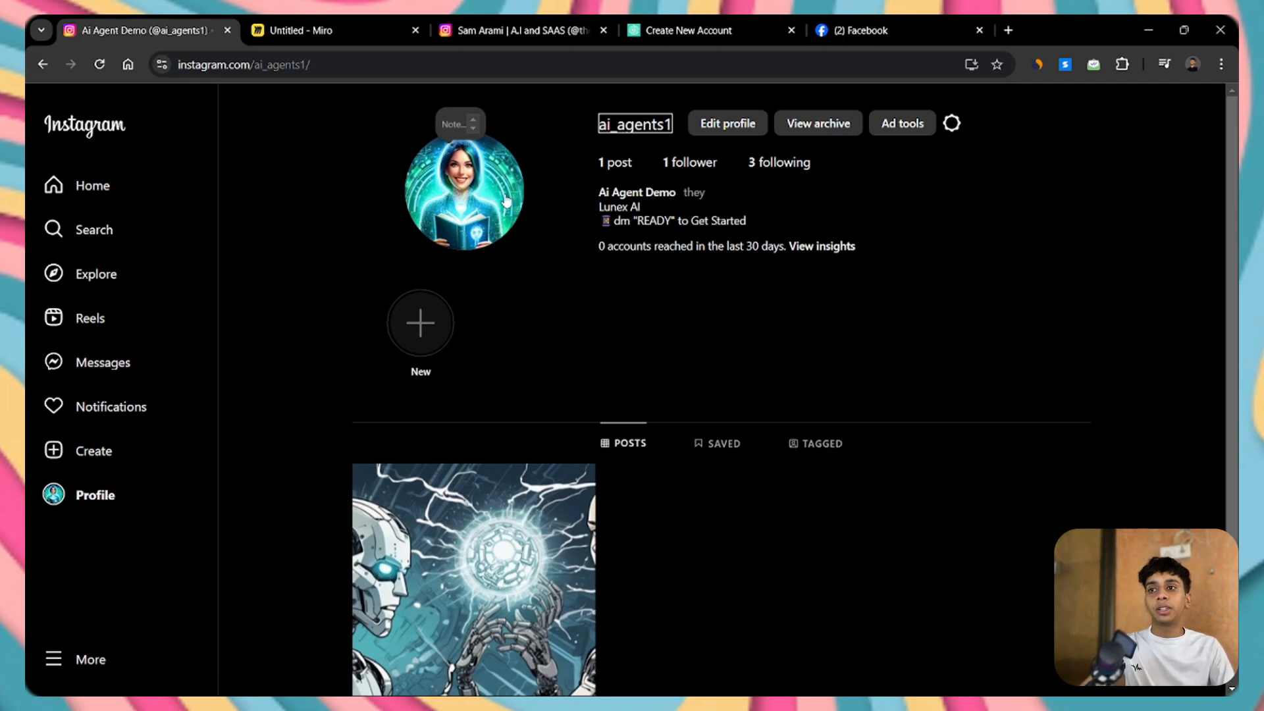
{"action": "left_click", "coordinate": [711, 19]}
{"action": "left_click", "coordinate": [762, 243]}
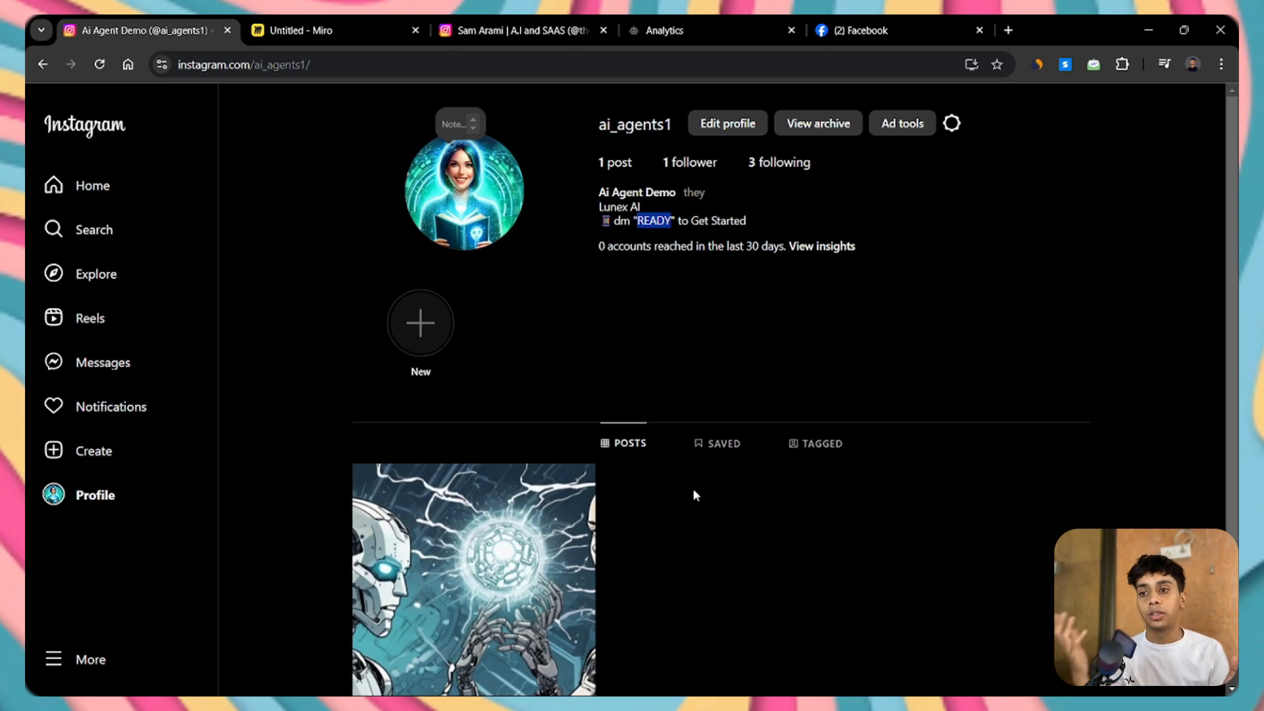
Examine the robot artwork post on the ai_agents1 Instagram profile, including its caption and comment
{"action": "left_click", "coordinate": [536, 553]}
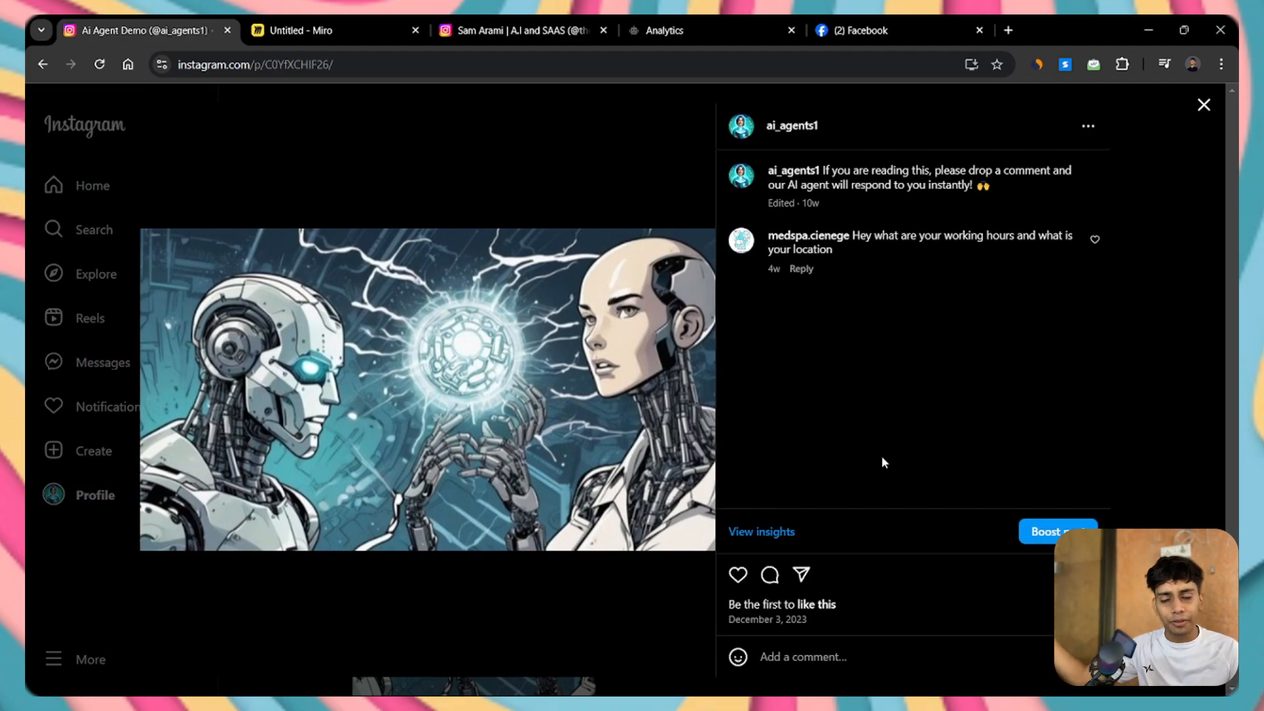
{"action": "mouse_move", "coordinate": [829, 235]}
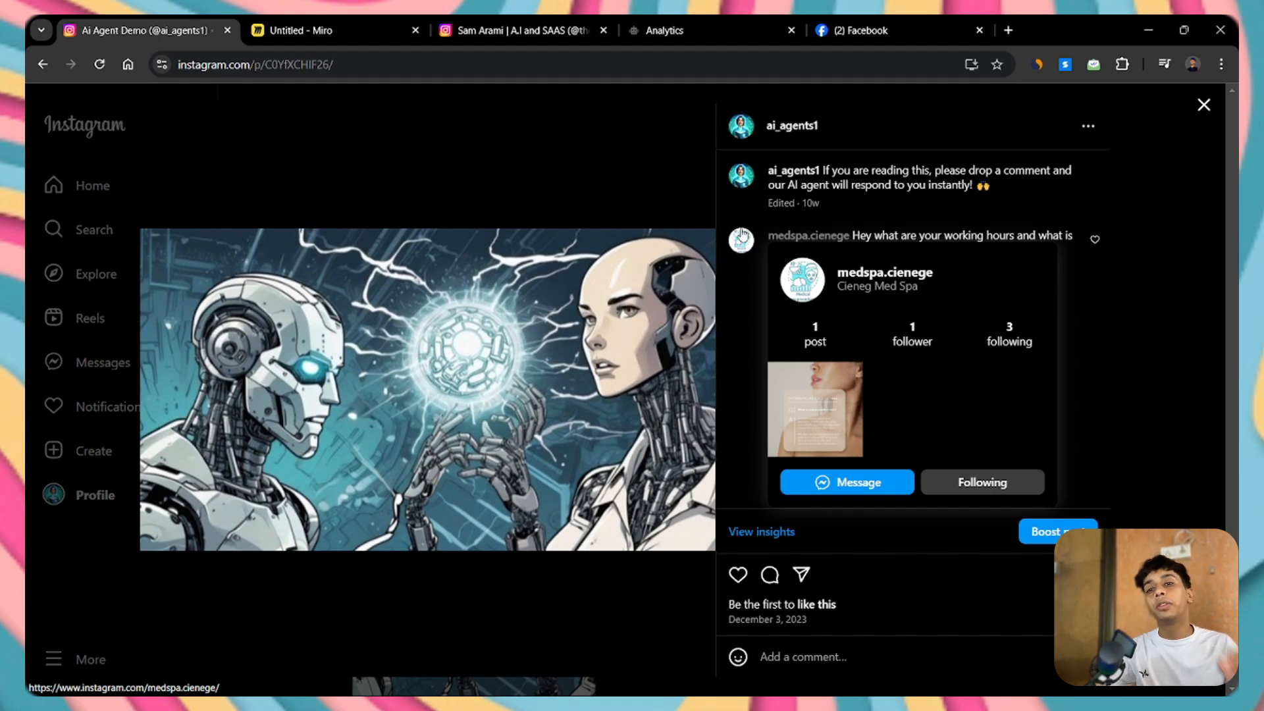
{"action": "left_click", "coordinate": [152, 247]}
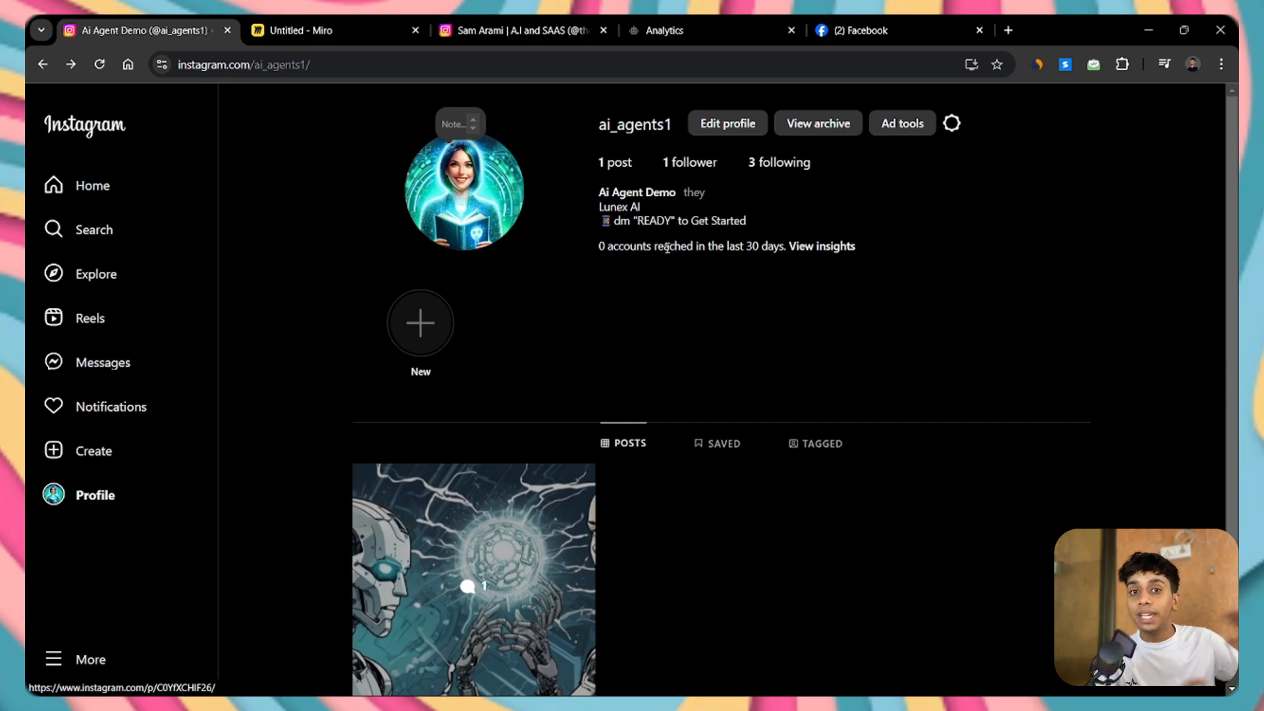
{"action": "scroll", "coordinate": [718, 380], "scroll_direction": "down", "scroll_amount": 2}
{"action": "left_click", "coordinate": [474, 441]}
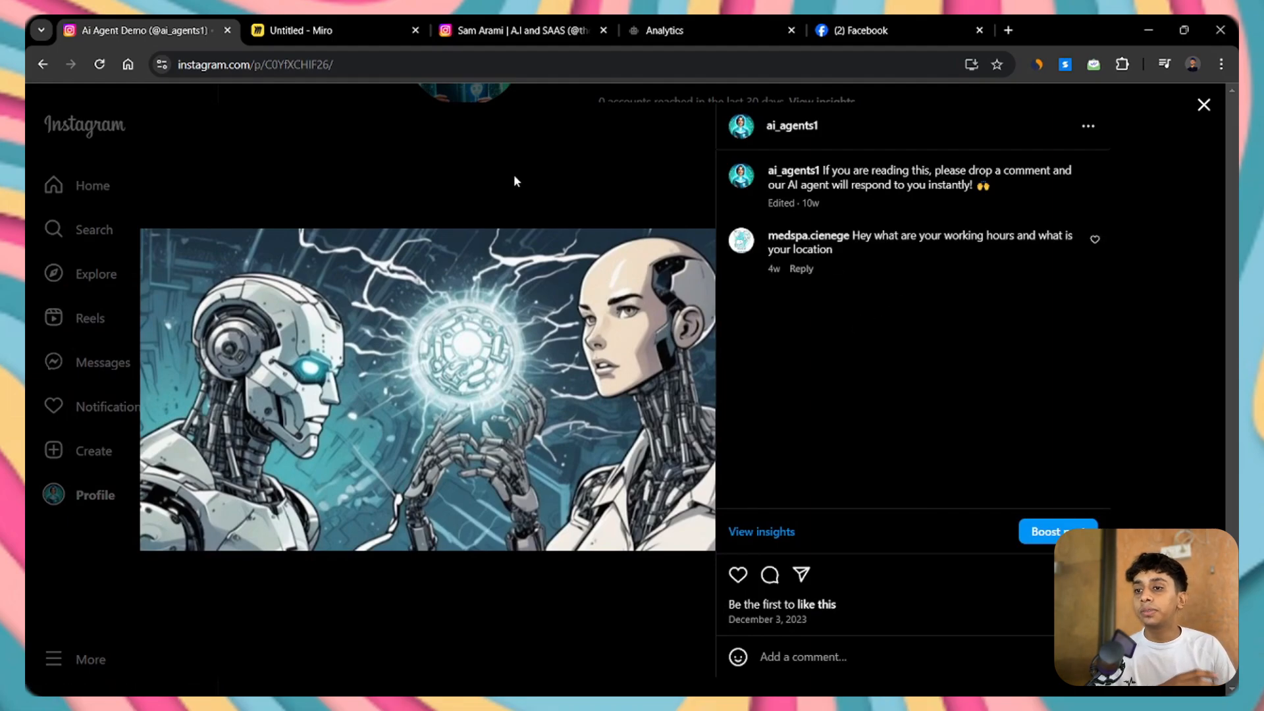
{"action": "left_click", "coordinate": [219, 155]}
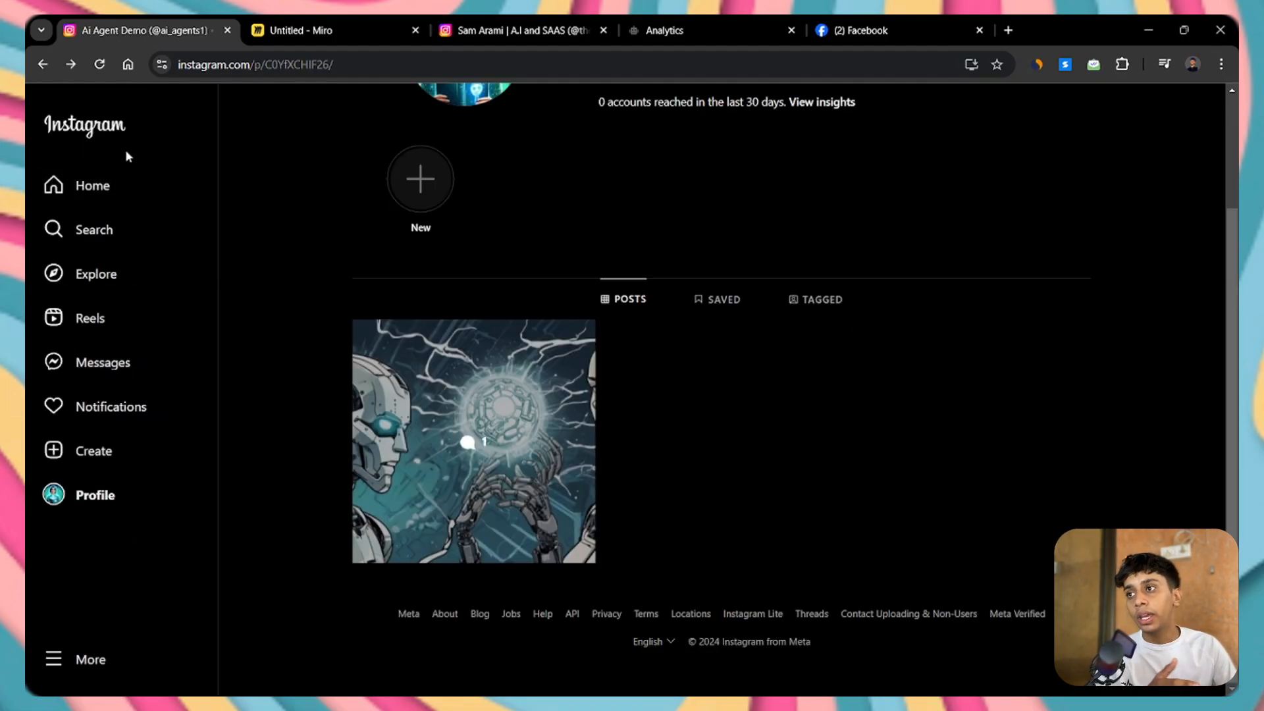
Switch to the chatbot builder and add an Instagram comment automation named "Comment Automation"
{"action": "left_click", "coordinate": [687, 20]}
{"action": "left_click_drag", "start_coordinate": [687, 20], "coordinate": [309, 33]}
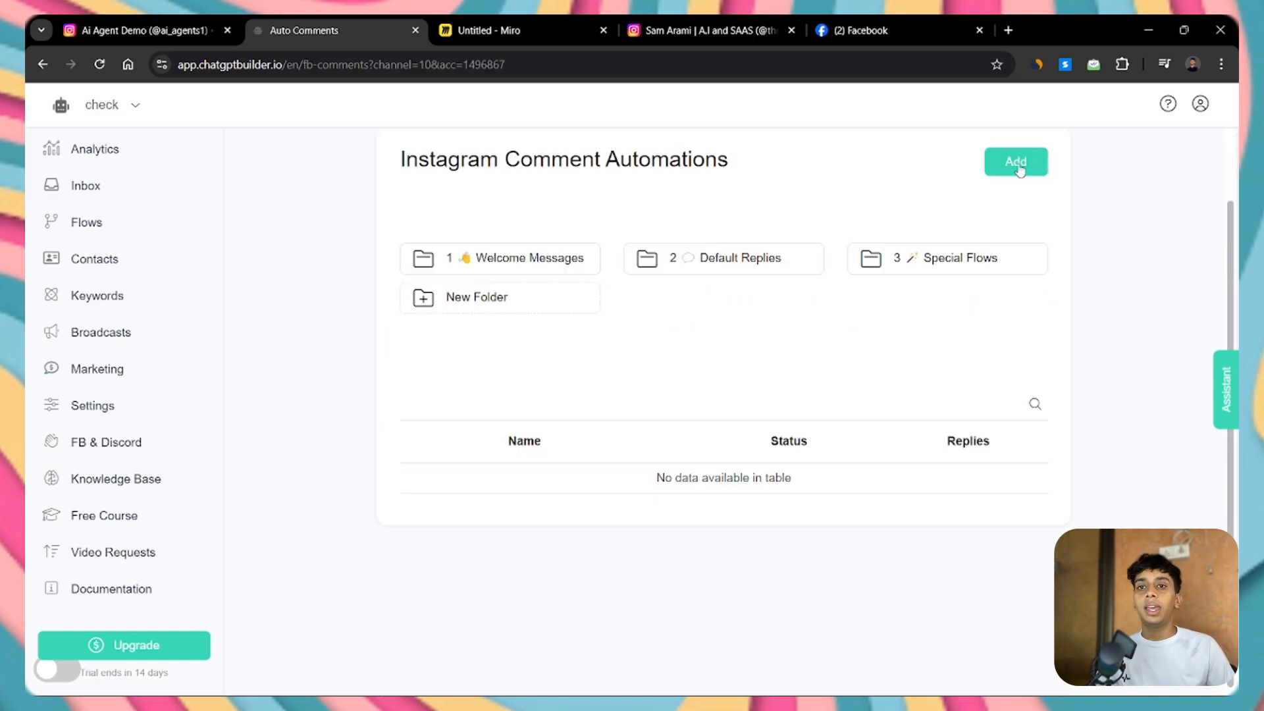
{"action": "left_click", "coordinate": [1019, 170]}
{"action": "left_click", "coordinate": [599, 194]}
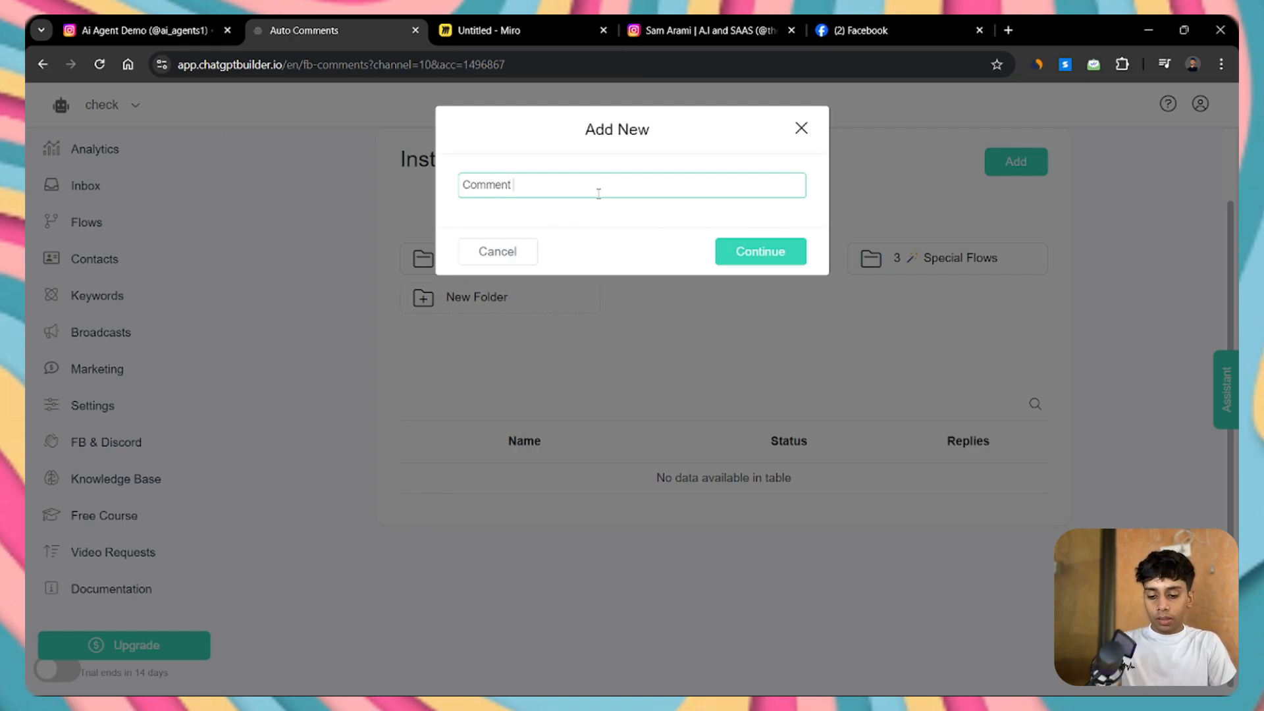
{"action": "type", "text": "Comment Automation"}
{"action": "key", "text": "Return"}
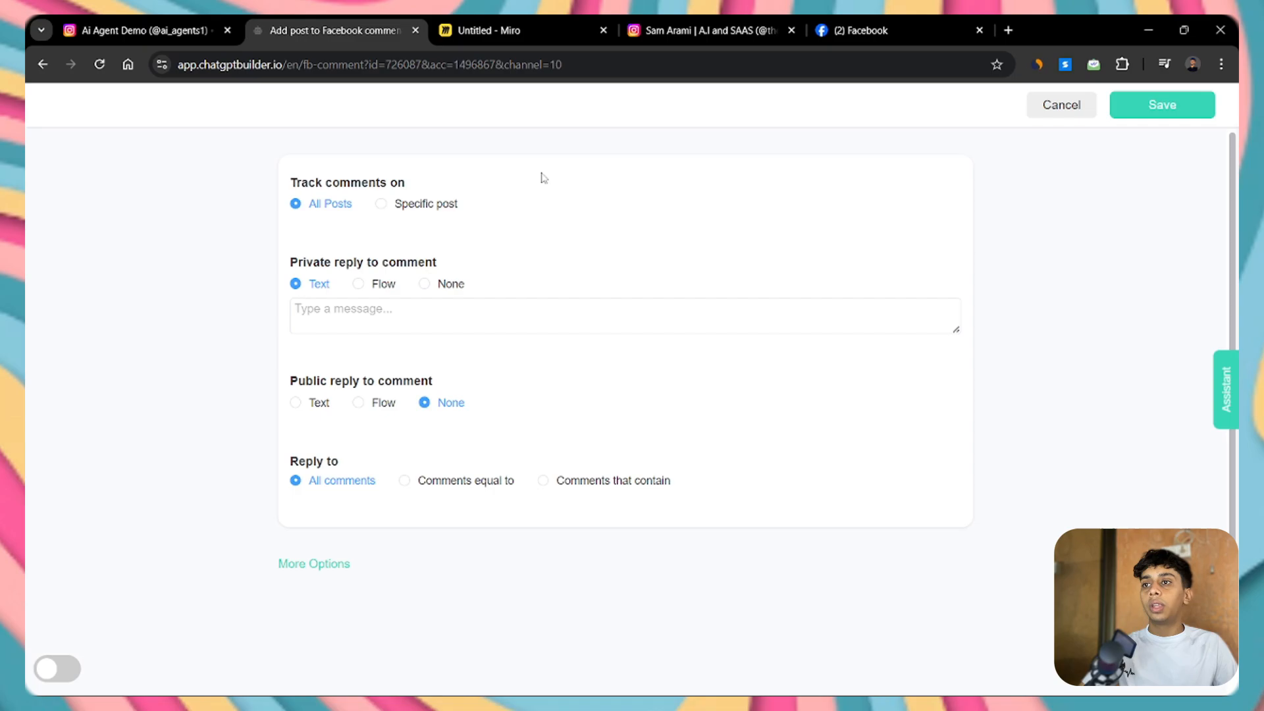
{"action": "left_click", "coordinate": [384, 205]}
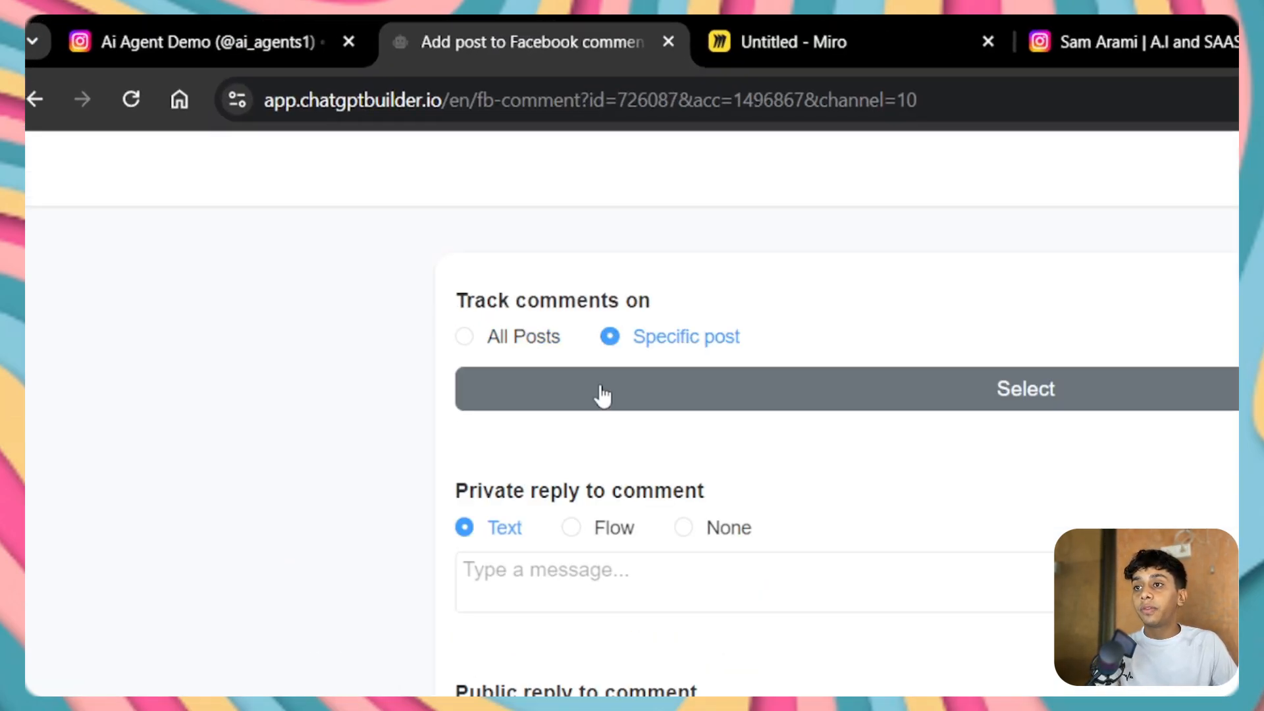
{"action": "left_click", "coordinate": [602, 395]}
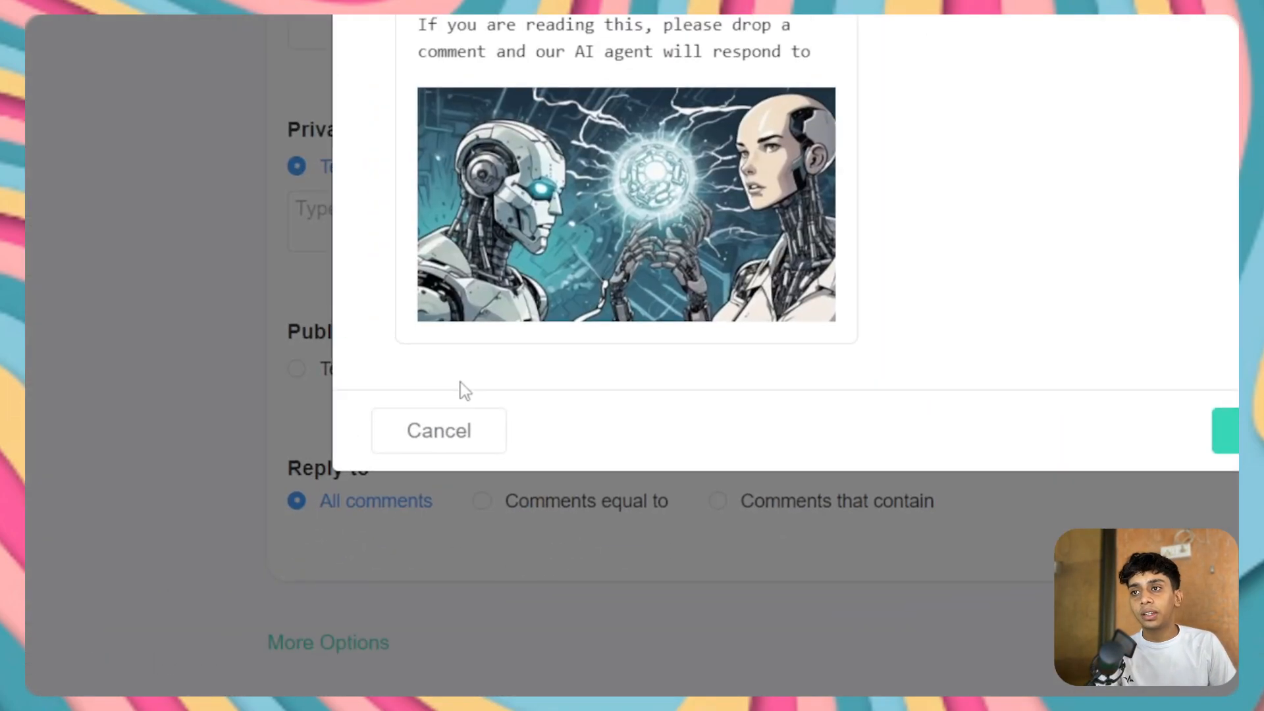
{"action": "left_click", "coordinate": [105, 590]}
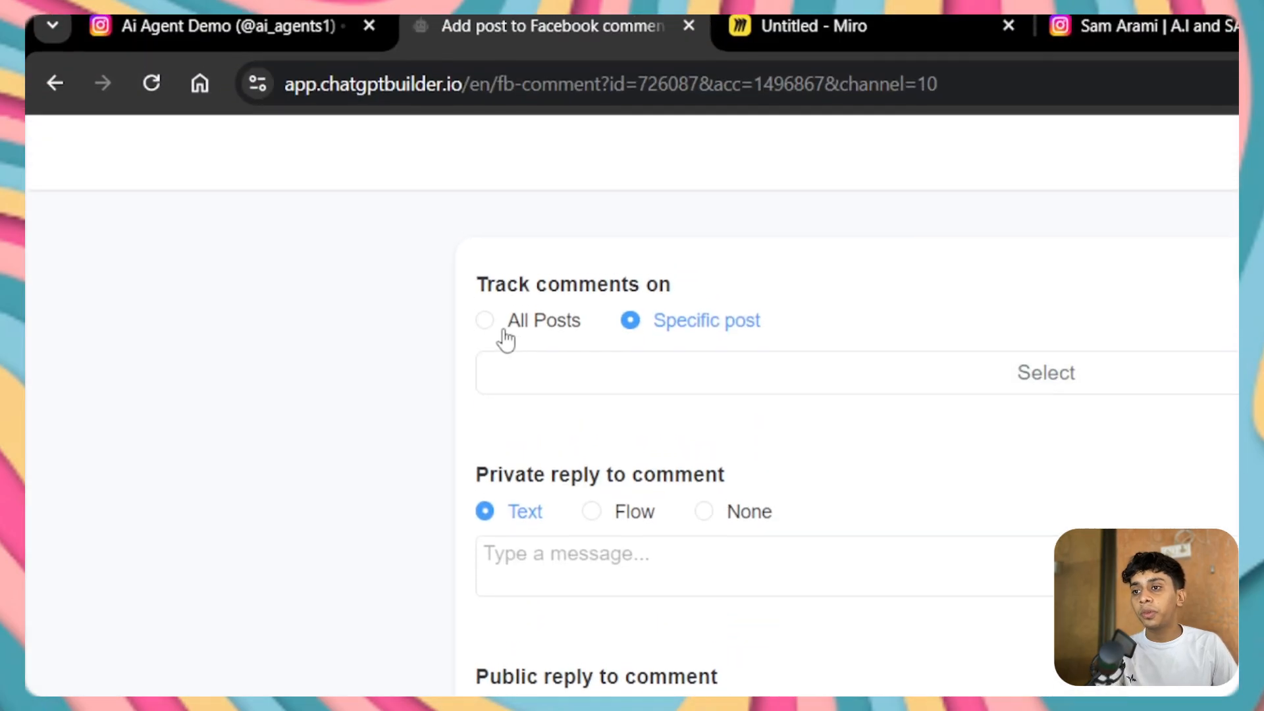
{"action": "left_click", "coordinate": [485, 333]}
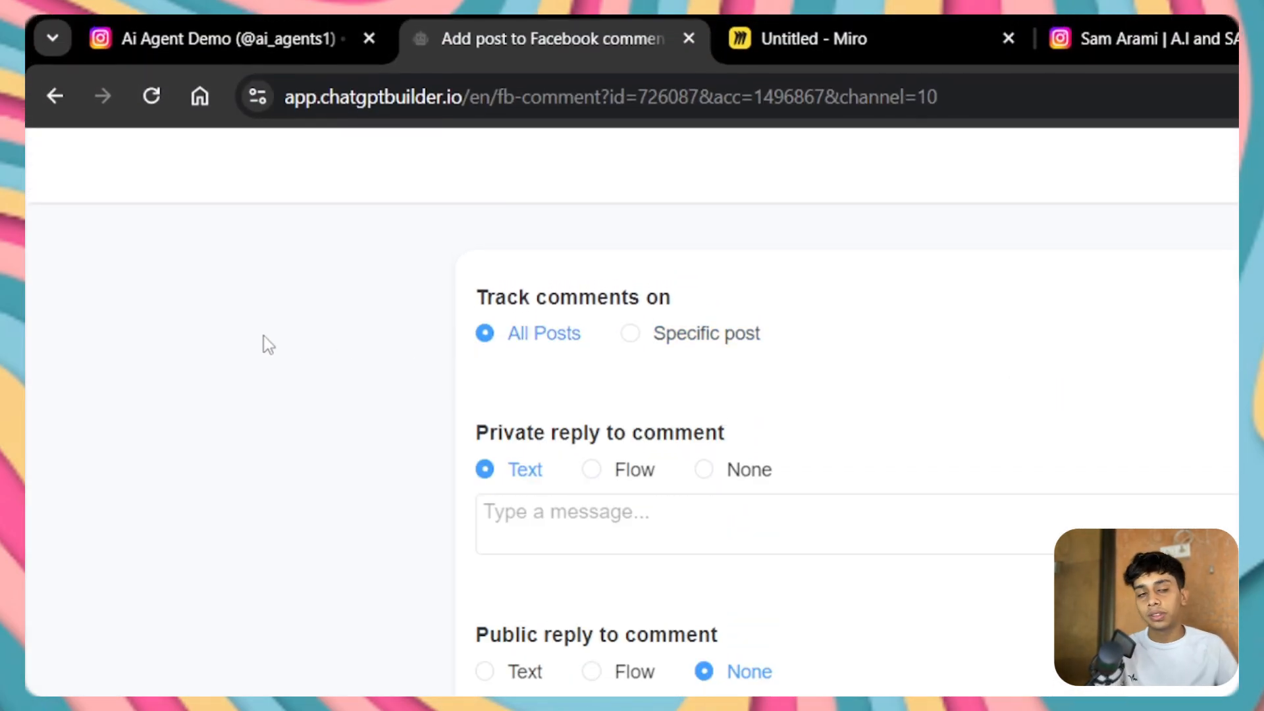
{"action": "left_click", "coordinate": [586, 509]}
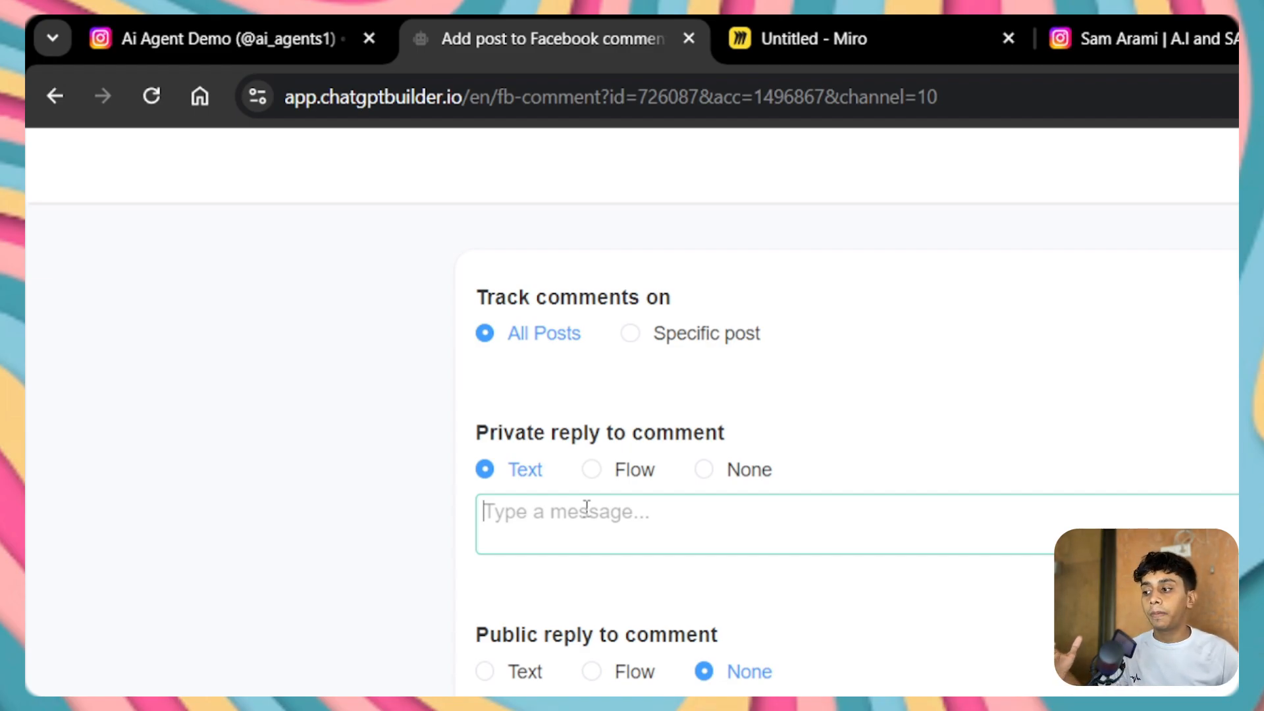
{"action": "left_click", "coordinate": [600, 479]}
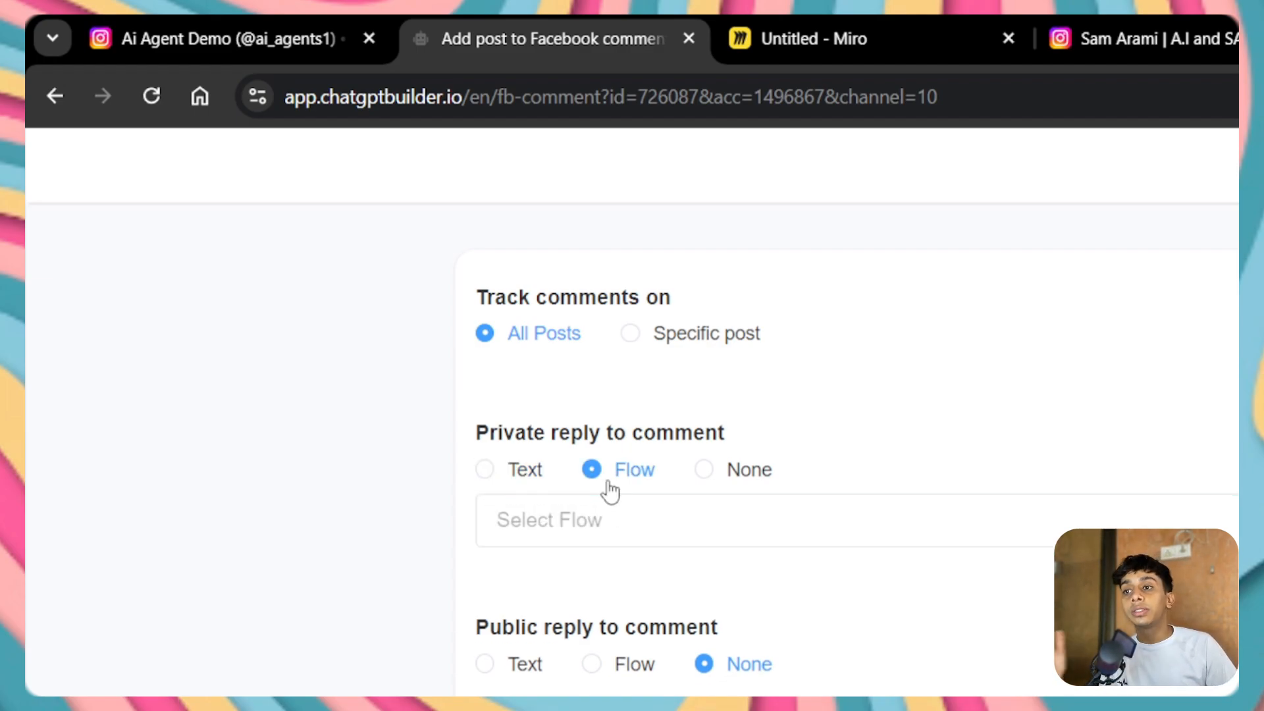
{"action": "left_click", "coordinate": [592, 394]}
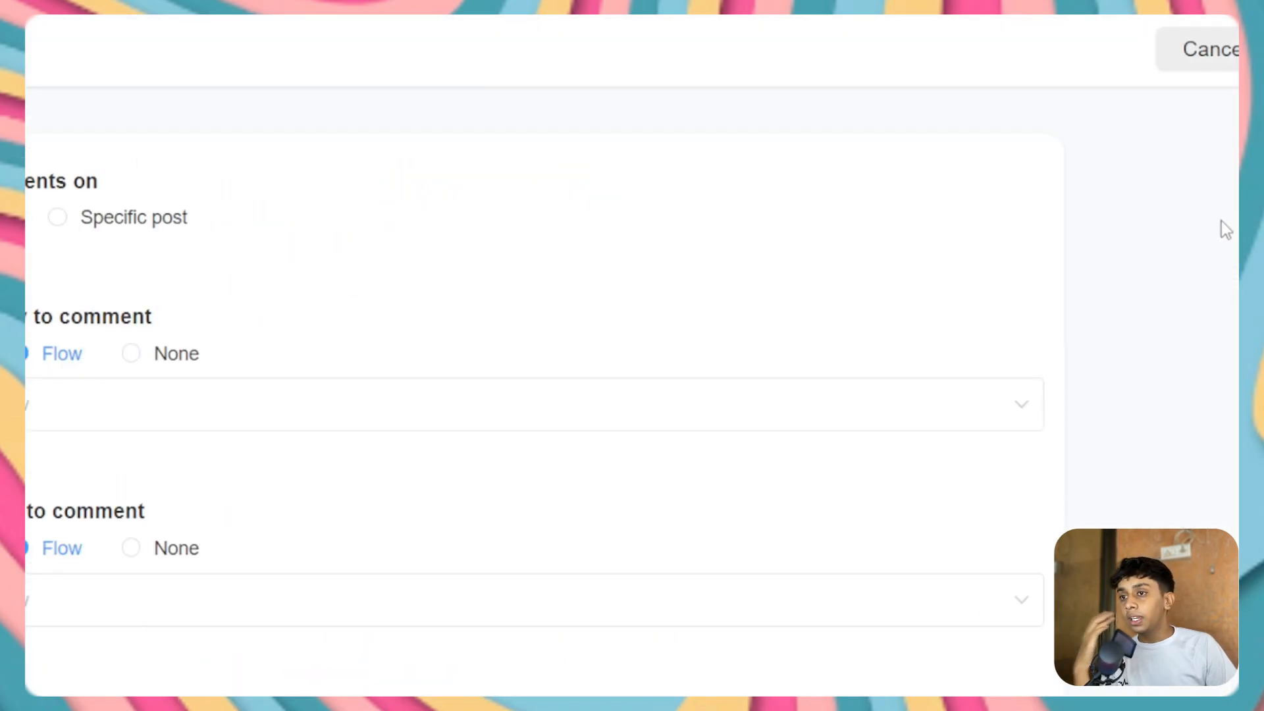
{"action": "left_click", "coordinate": [1161, 164]}
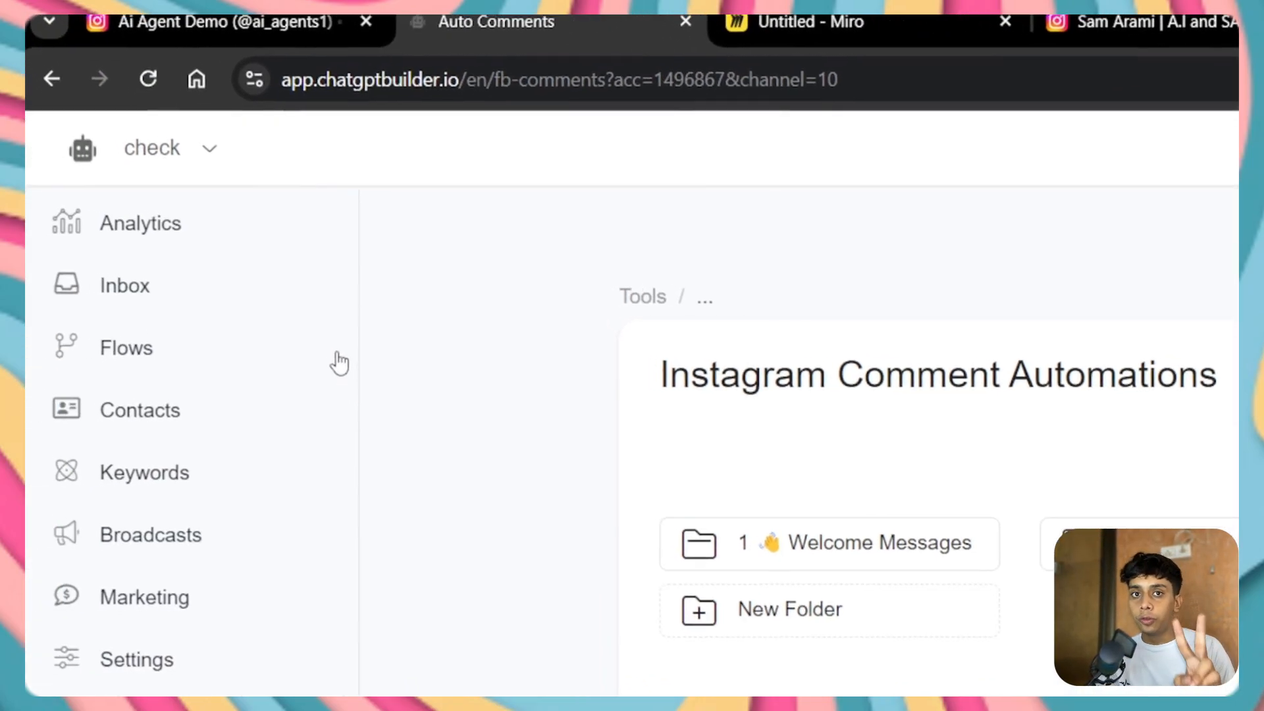
Go to the Flows section and create a new flow named "private reply"
{"action": "left_click", "coordinate": [59, 356]}
{"action": "left_click_drag", "start_coordinate": [592, 40], "coordinate": [386, 15]}
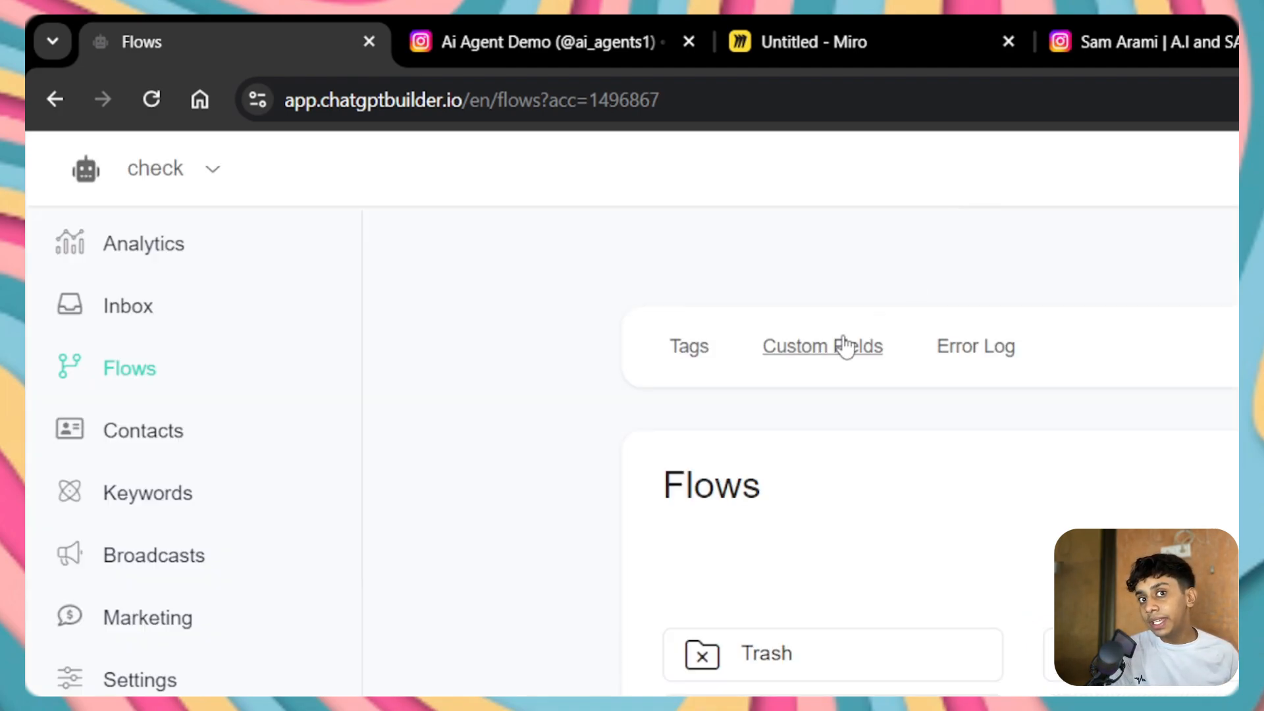
{"action": "scroll", "coordinate": [896, 632], "scroll_direction": "down", "scroll_amount": 5}
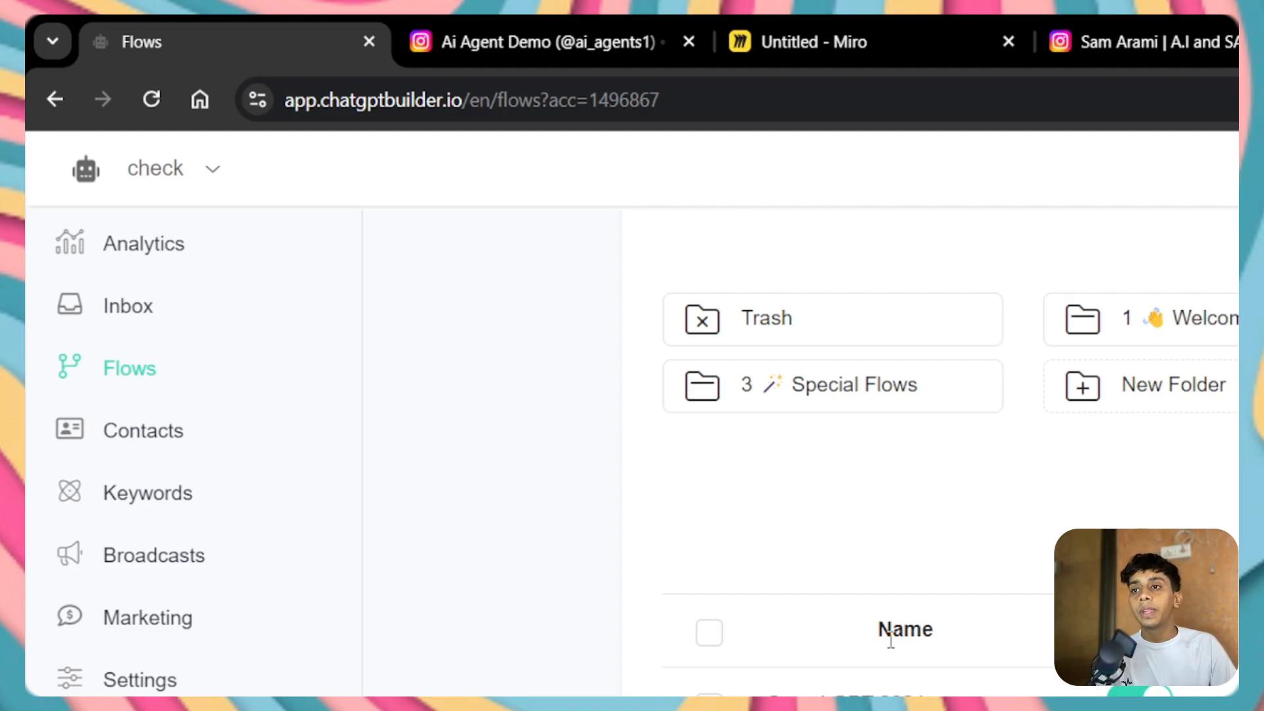
{"action": "scroll", "coordinate": [1152, 415], "scroll_direction": "up", "scroll_amount": 5}
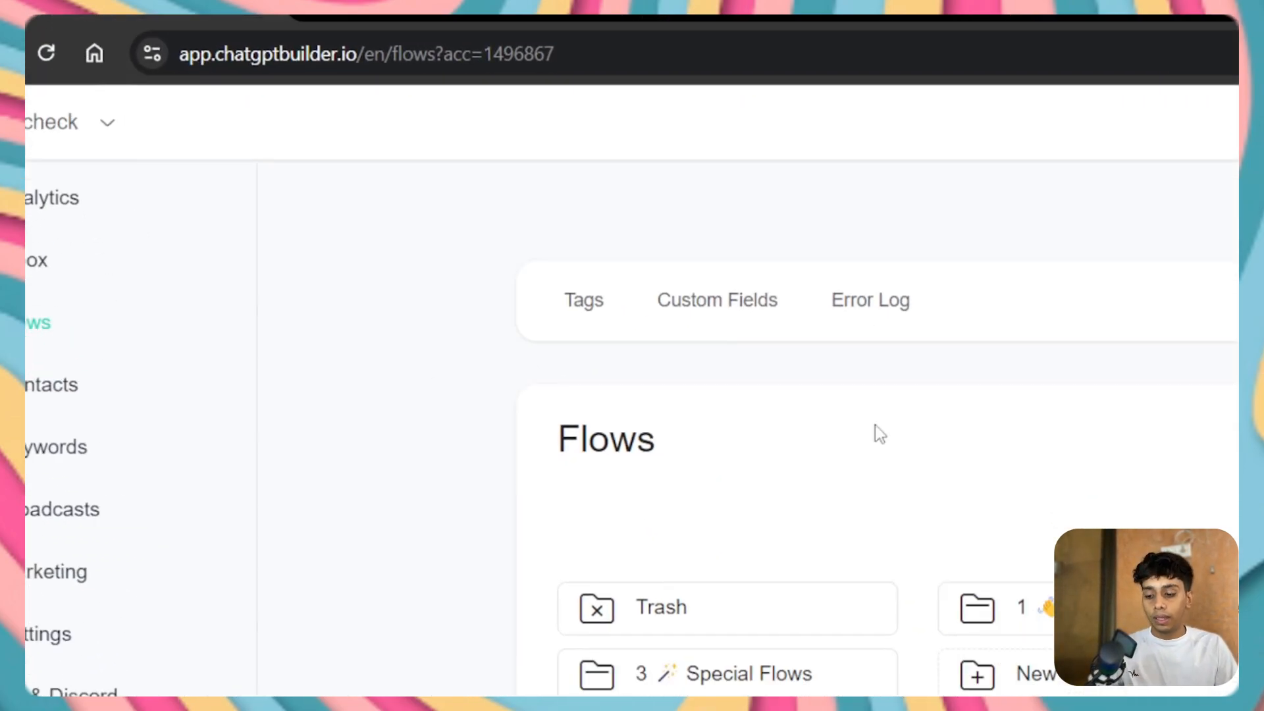
{"action": "left_click", "coordinate": [1074, 488]}
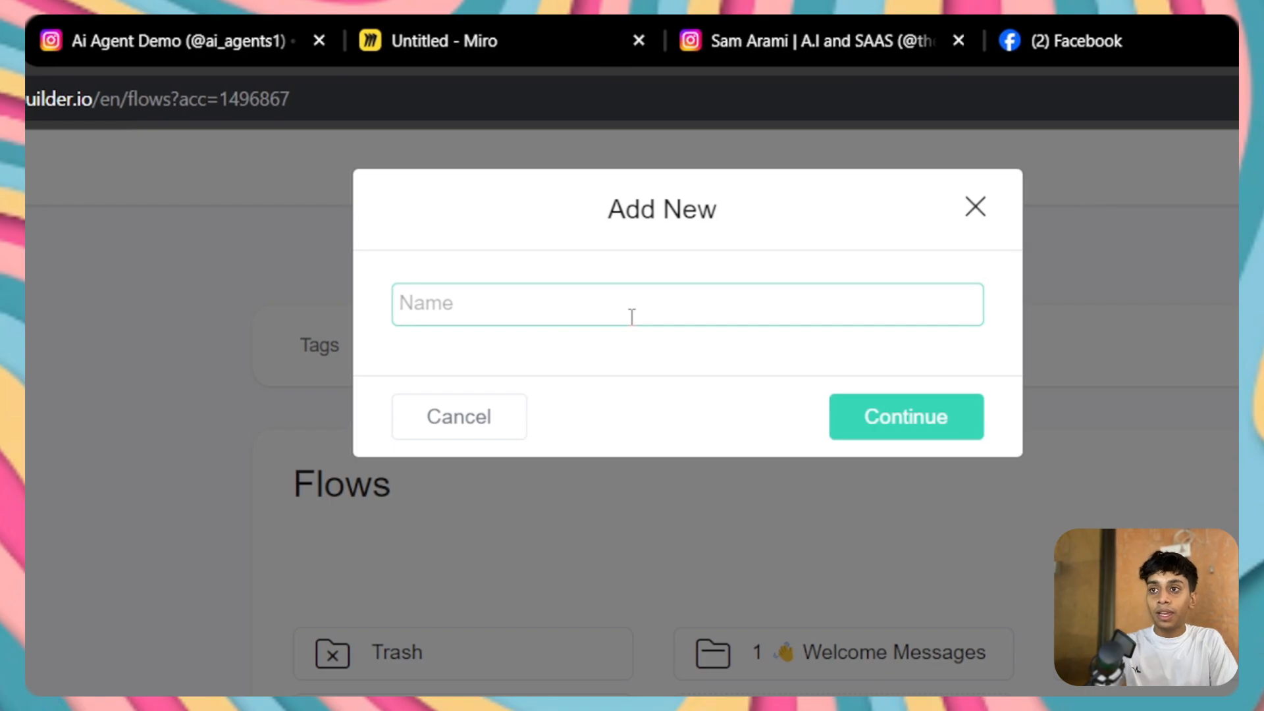
{"action": "type", "text": "private rep"}
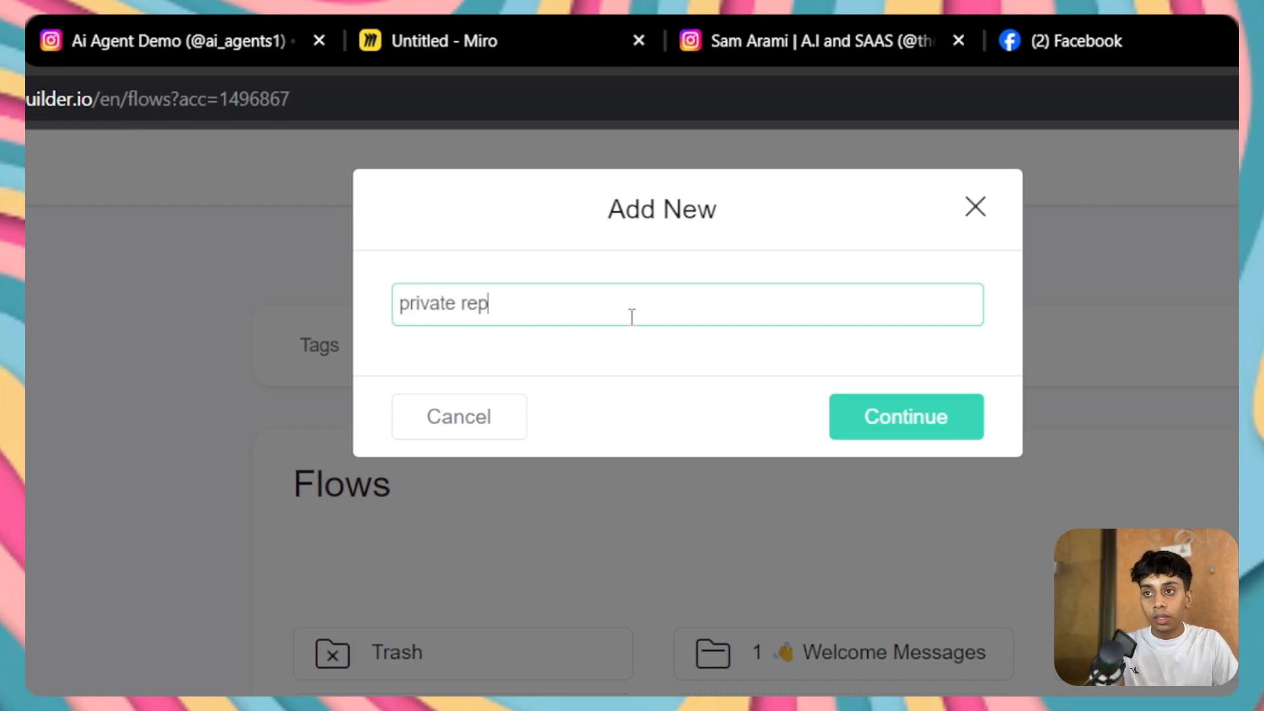
{"action": "type", "text": "l;y"}
{"action": "key", "text": "BackSpace"}
{"action": "key", "text": "BackSpace"}
{"action": "type", "text": "y"}
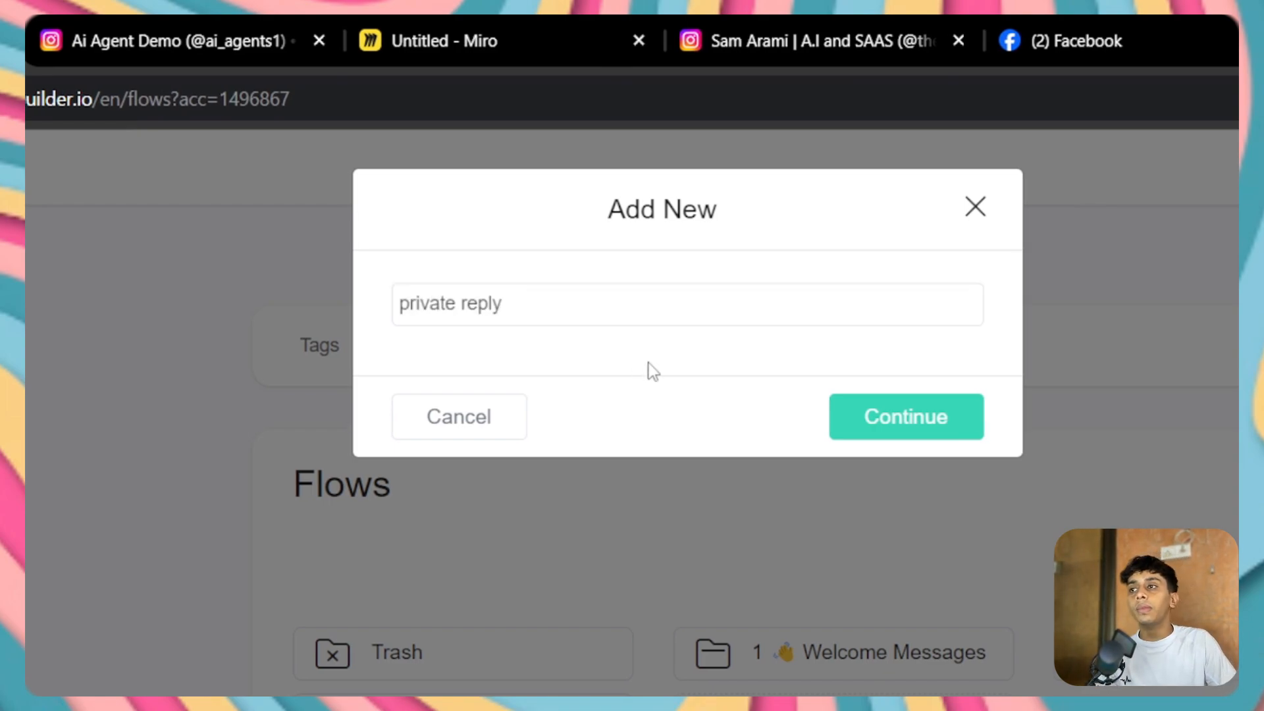
{"action": "left_click", "coordinate": [912, 405]}
Add an OpenAI action to the starting Send Message block and set its type to Generate text - Advanced
{"action": "mouse_move", "coordinate": [660, 361]}
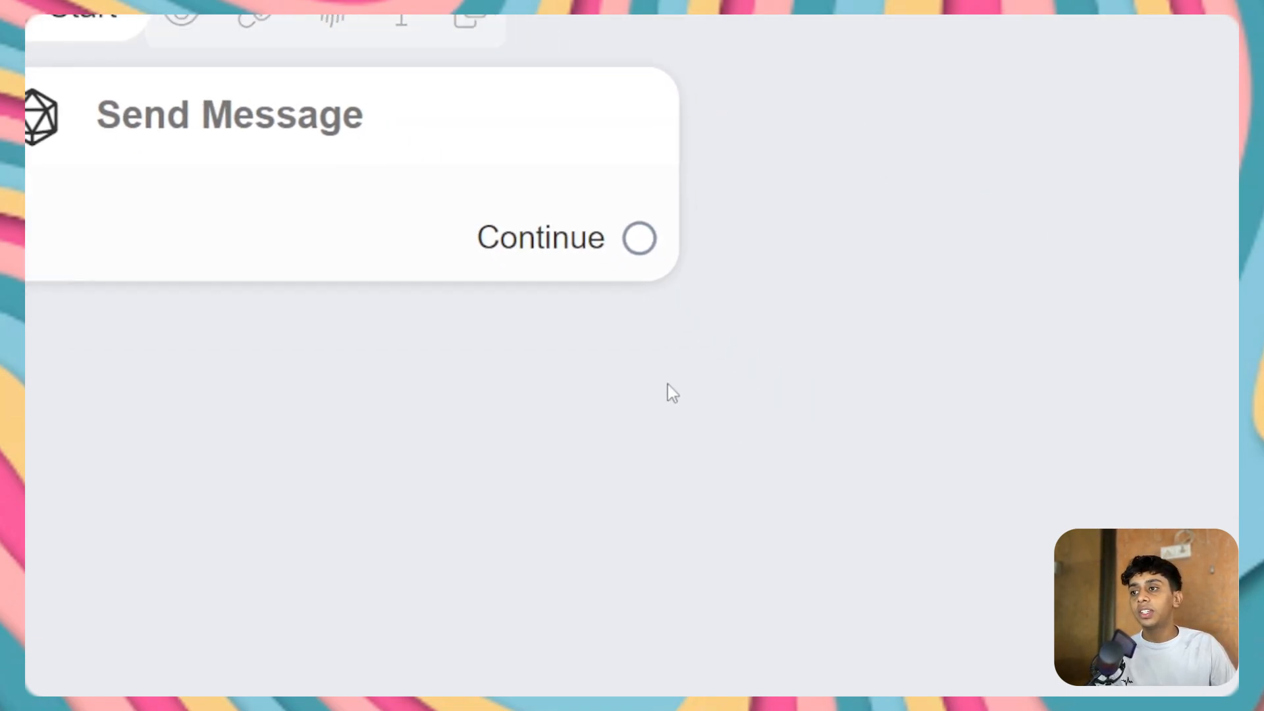
{"action": "left_click", "coordinate": [365, 214]}
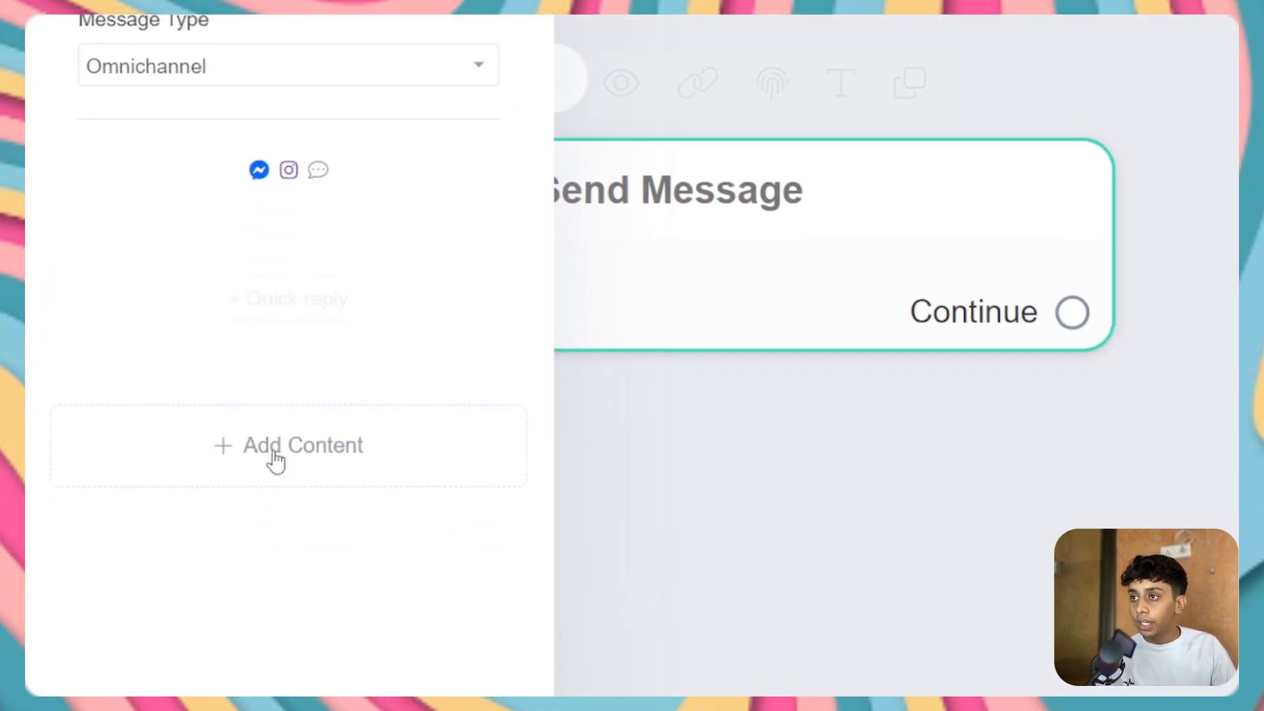
{"action": "left_click", "coordinate": [275, 455]}
{"action": "left_click", "coordinate": [92, 333]}
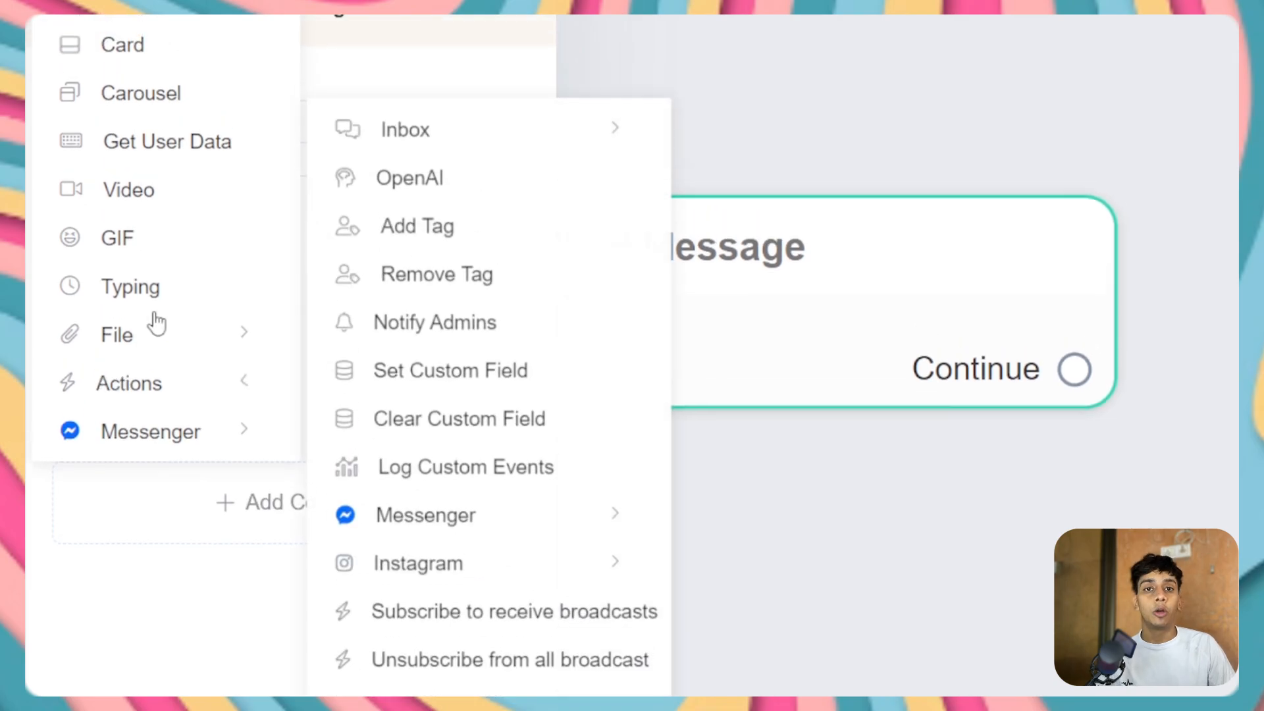
{"action": "left_click", "coordinate": [382, 388]}
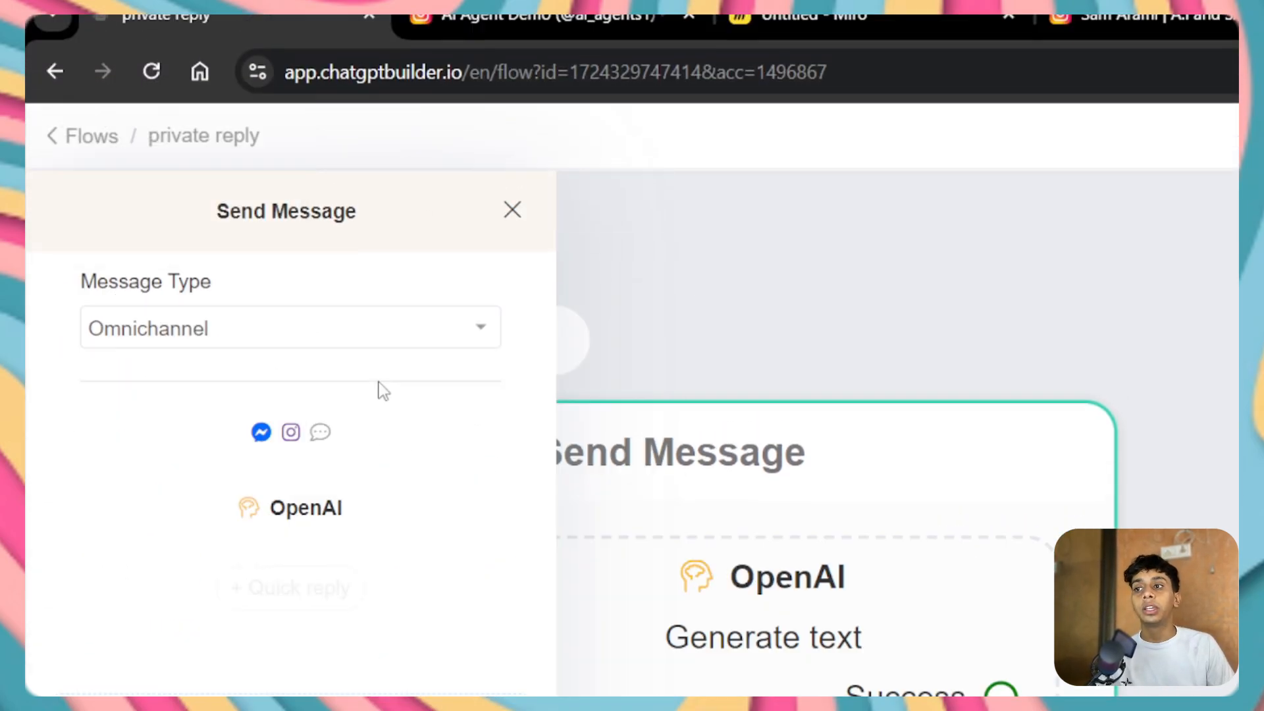
{"action": "left_click", "coordinate": [310, 514]}
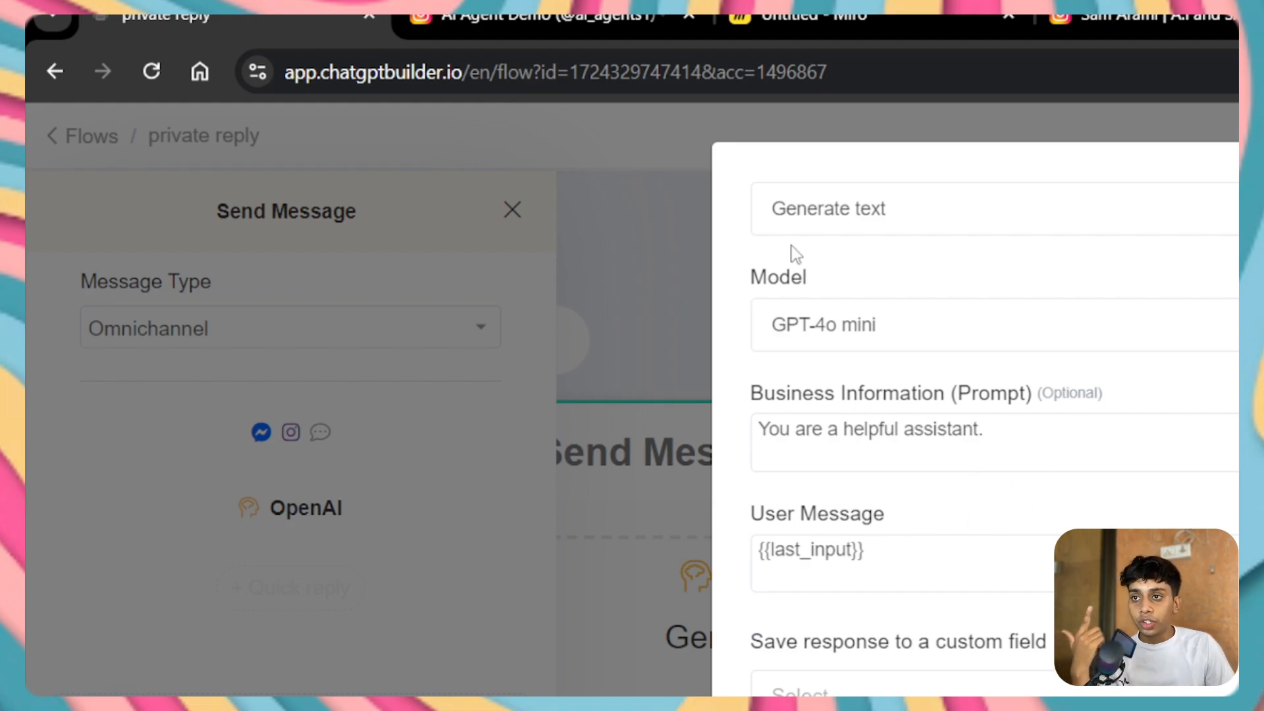
{"action": "left_click", "coordinate": [849, 216]}
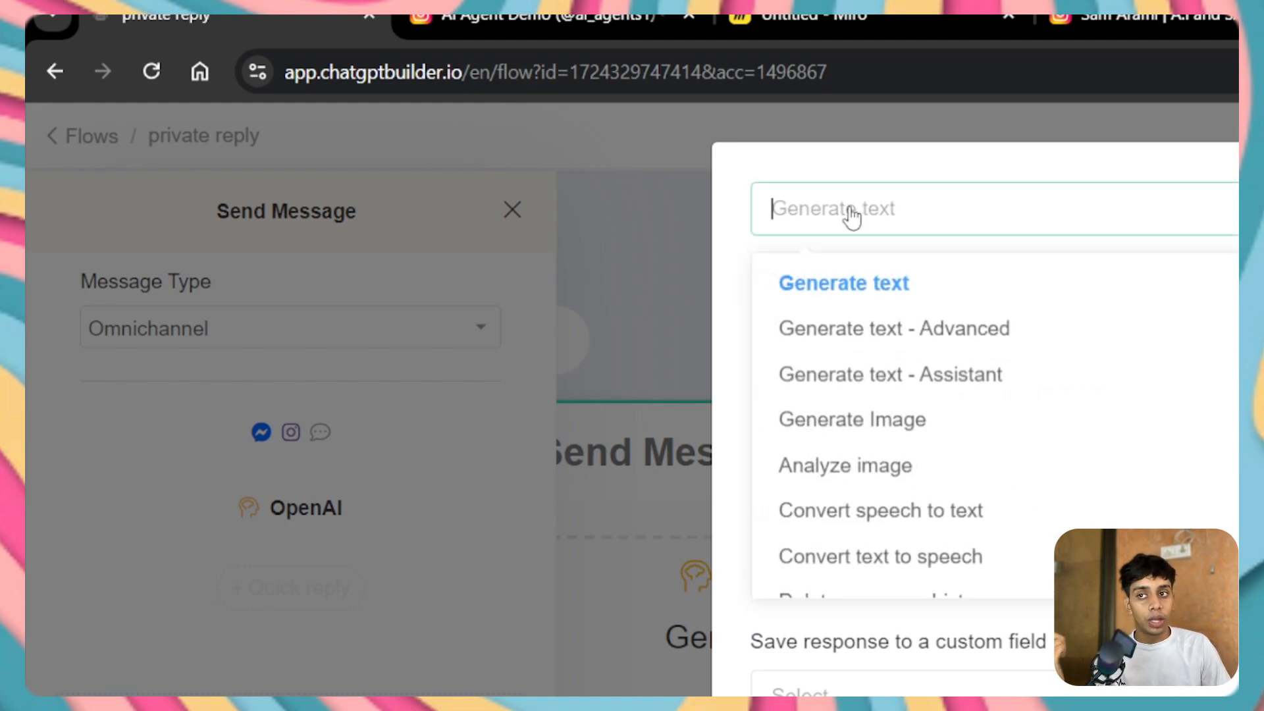
{"action": "left_click", "coordinate": [912, 337]}
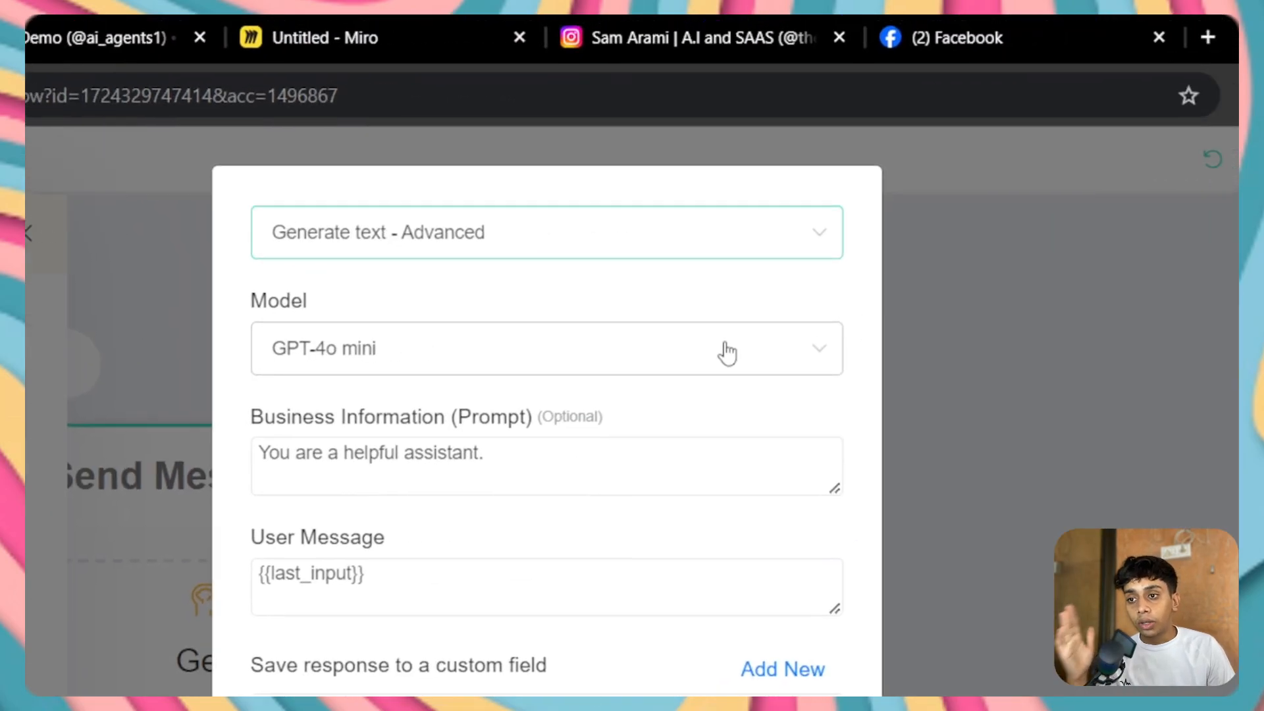
Remove the connect_user_to_human function from the OpenAI action and save its response to the ai_default_reply custom field
{"action": "scroll", "coordinate": [912, 340], "scroll_direction": "down", "scroll_amount": 4}
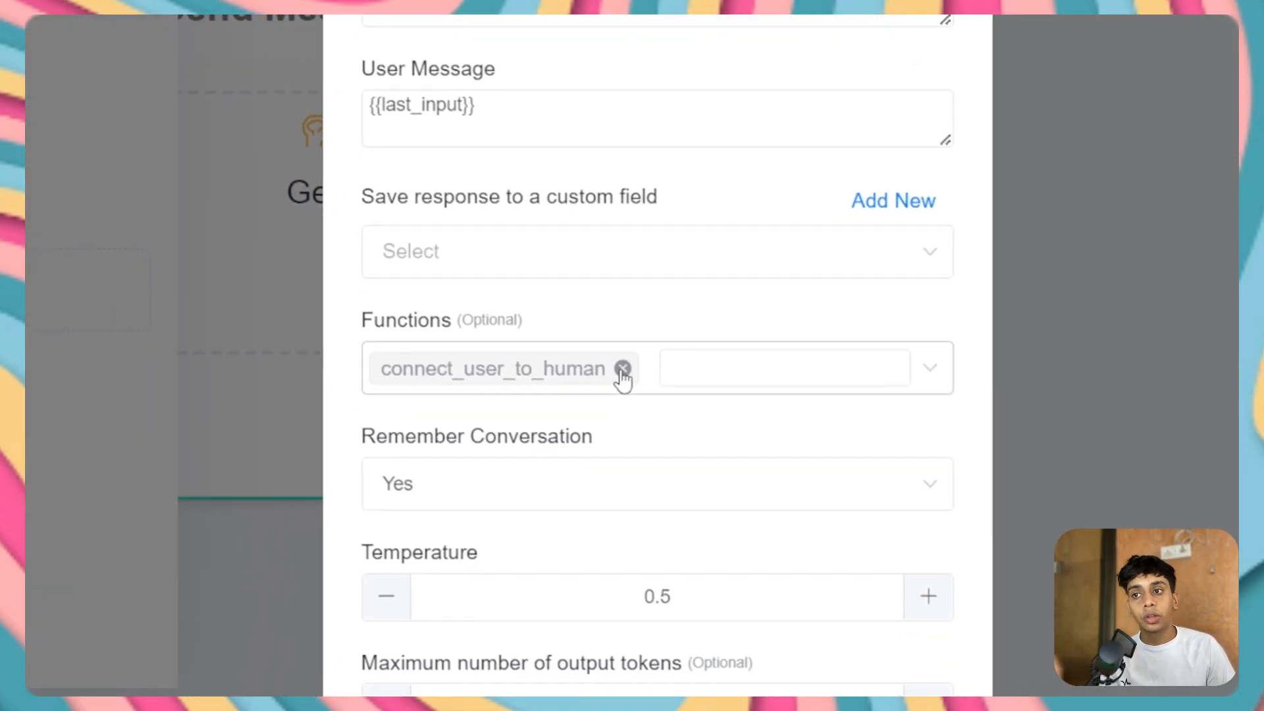
{"action": "left_click", "coordinate": [623, 369]}
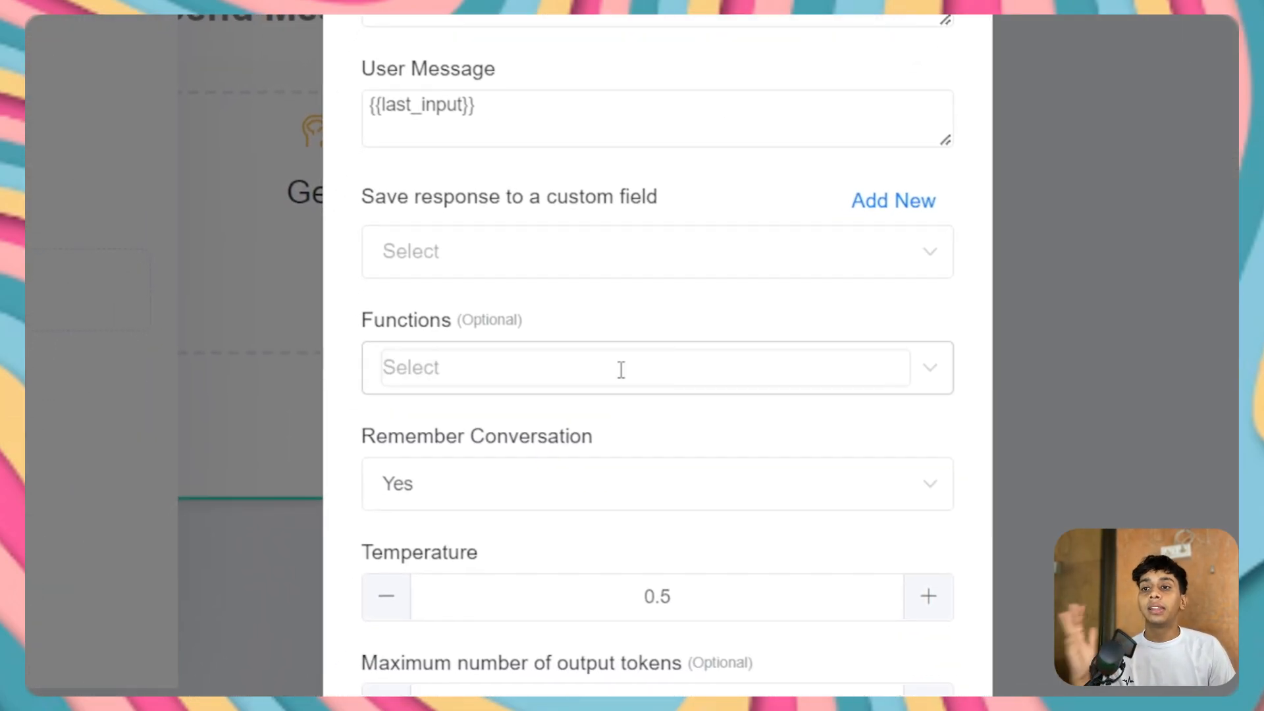
{"action": "left_click", "coordinate": [681, 250]}
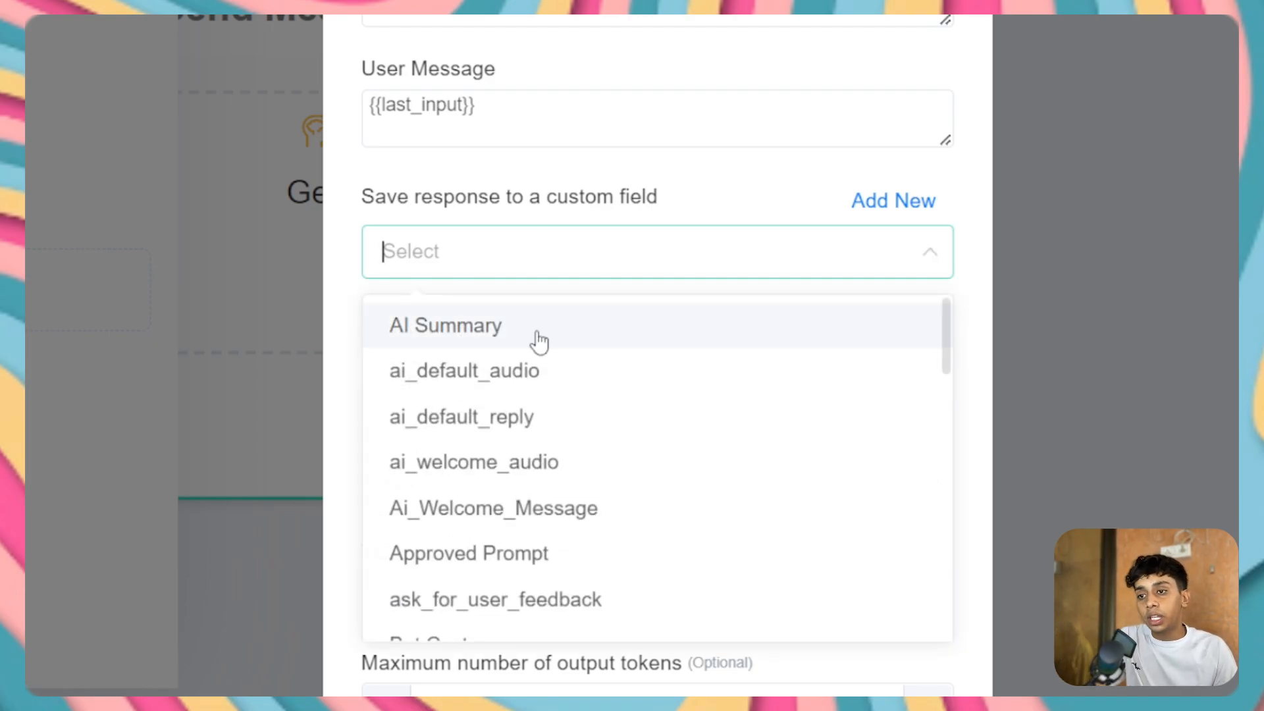
{"action": "left_click", "coordinate": [533, 417]}
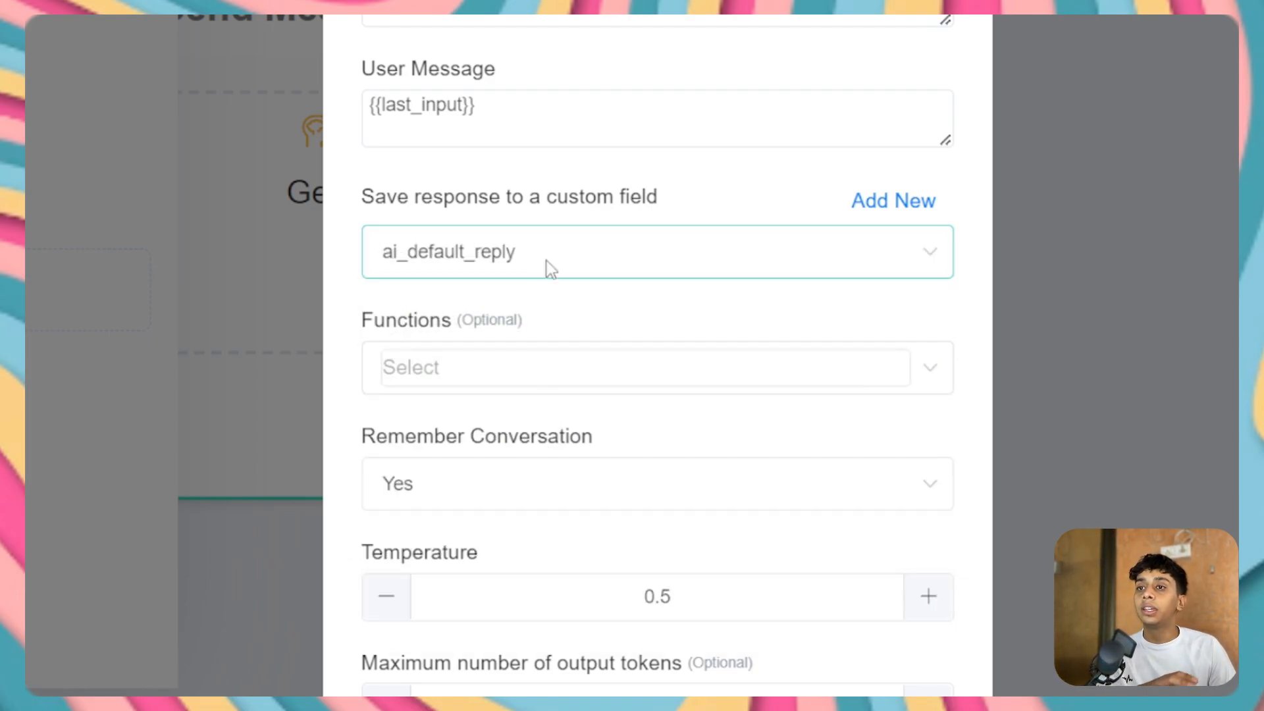
{"action": "scroll", "coordinate": [530, 164], "scroll_direction": "up", "scroll_amount": 3}
{"action": "left_click_drag", "start_coordinate": [678, 329], "coordinate": [446, 330]}
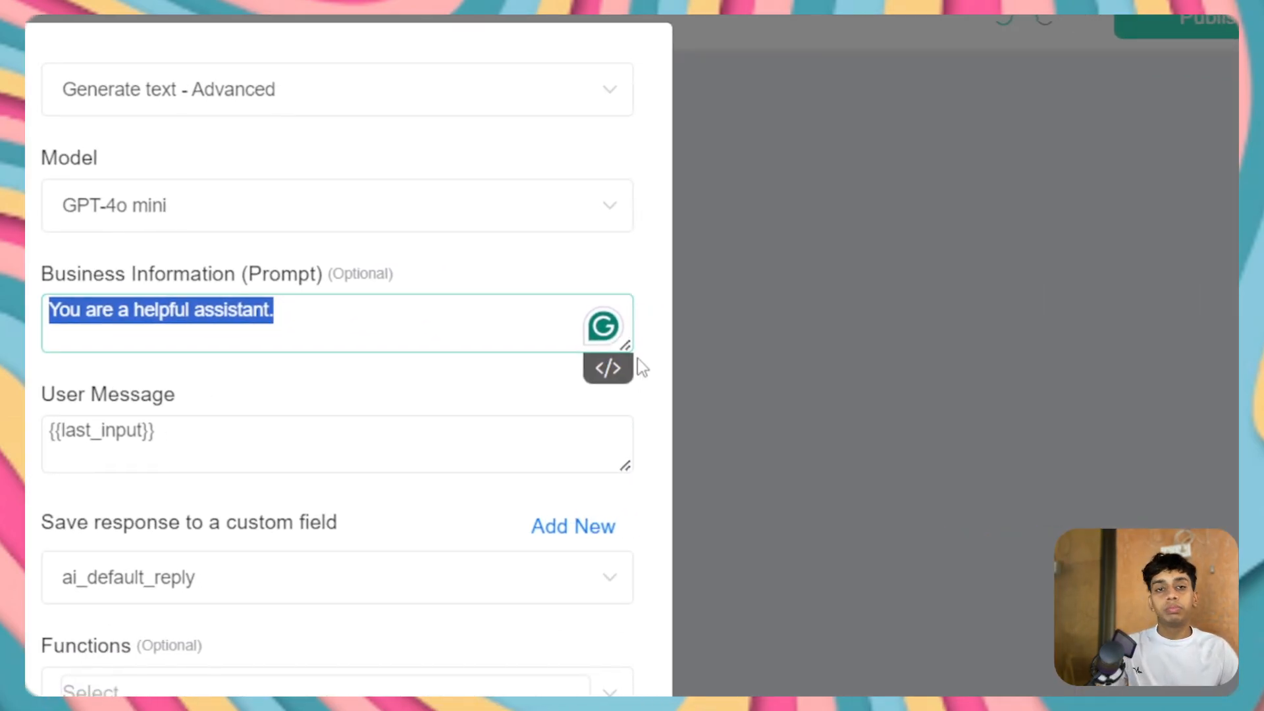
{"action": "left_click_drag", "start_coordinate": [626, 346], "coordinate": [627, 498]}
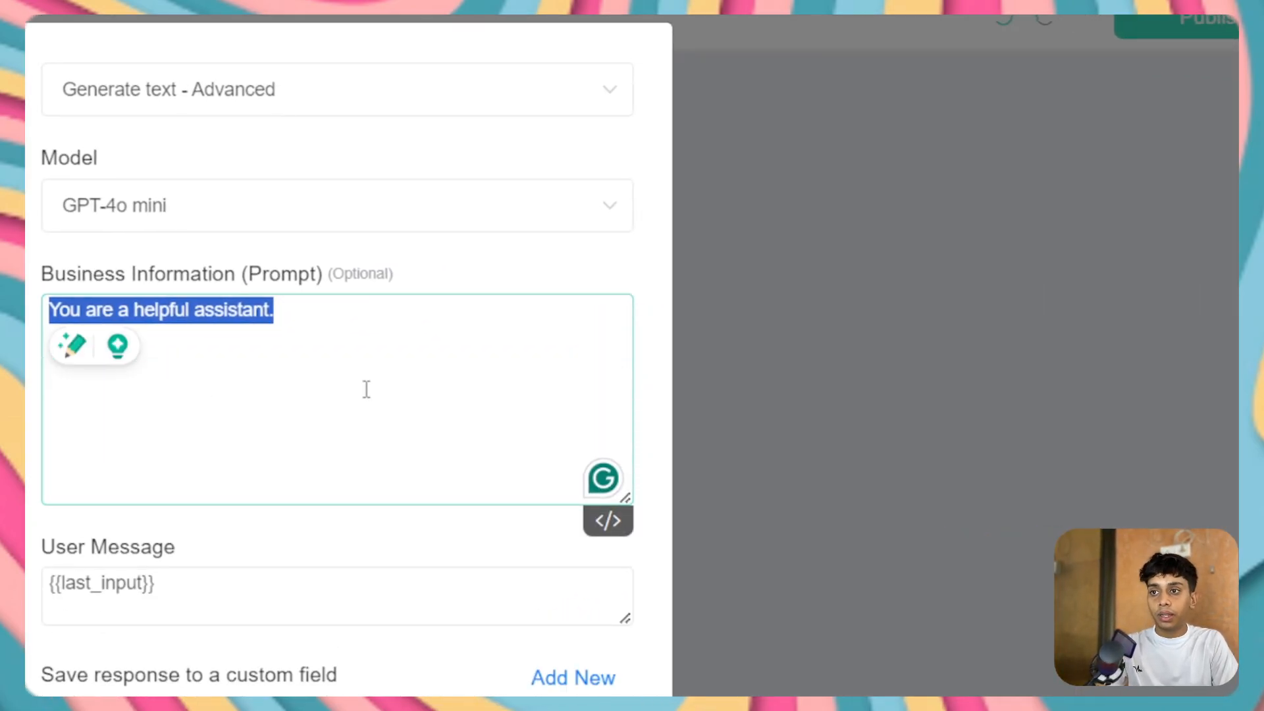
{"action": "type", "text": "the user has commented under"}
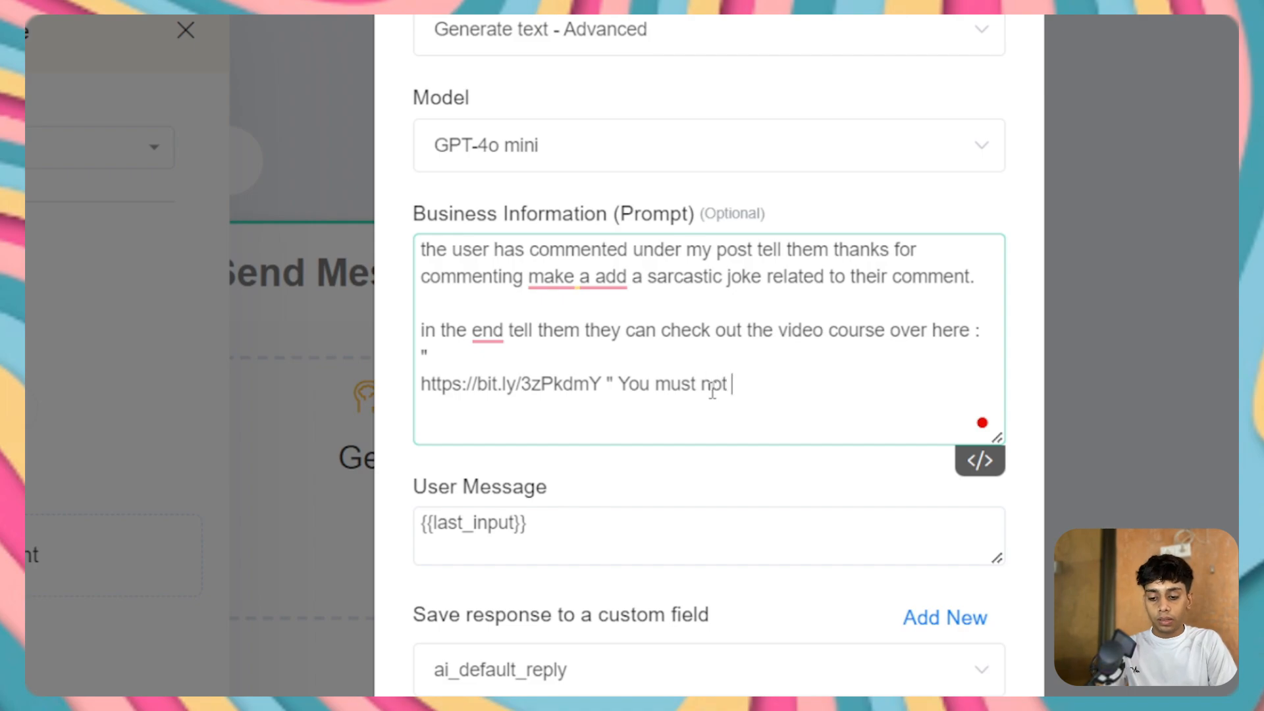
{"action": "type", "text": "keep the URL in a bracket and send it as it is"}
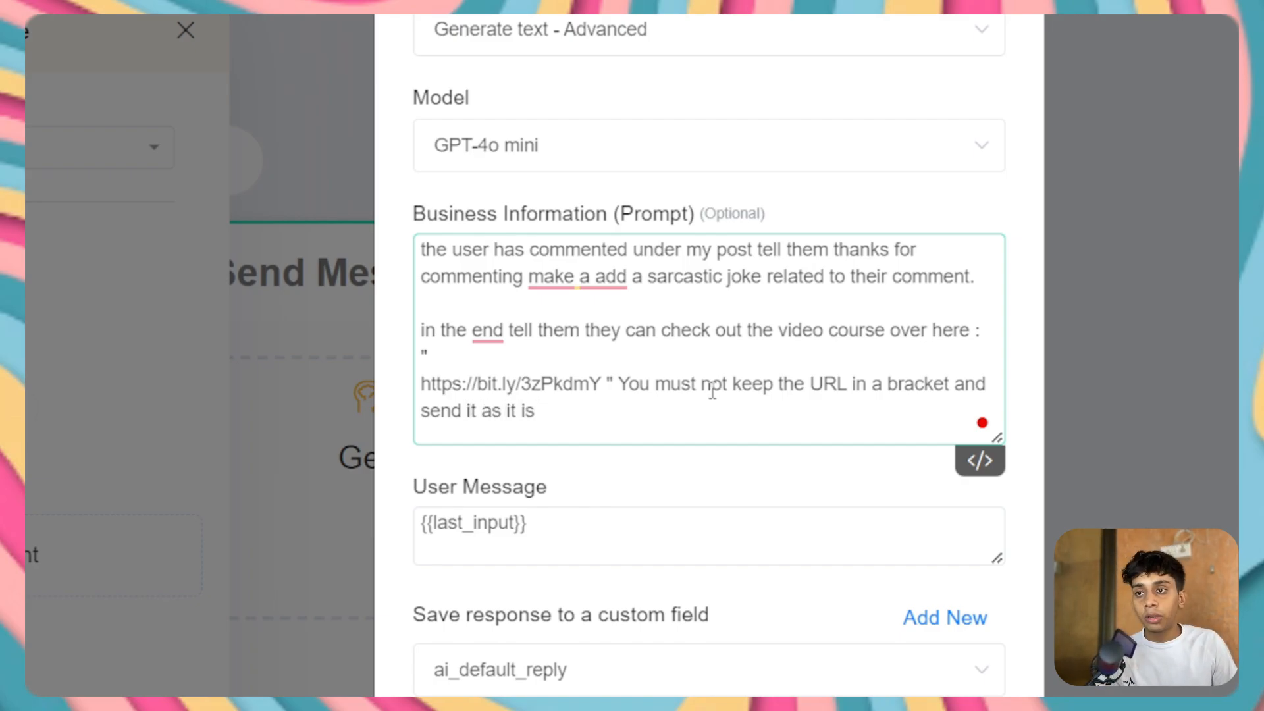
{"action": "scroll", "coordinate": [712, 391], "scroll_direction": "down", "scroll_amount": 5}
{"action": "left_click", "coordinate": [615, 616]}
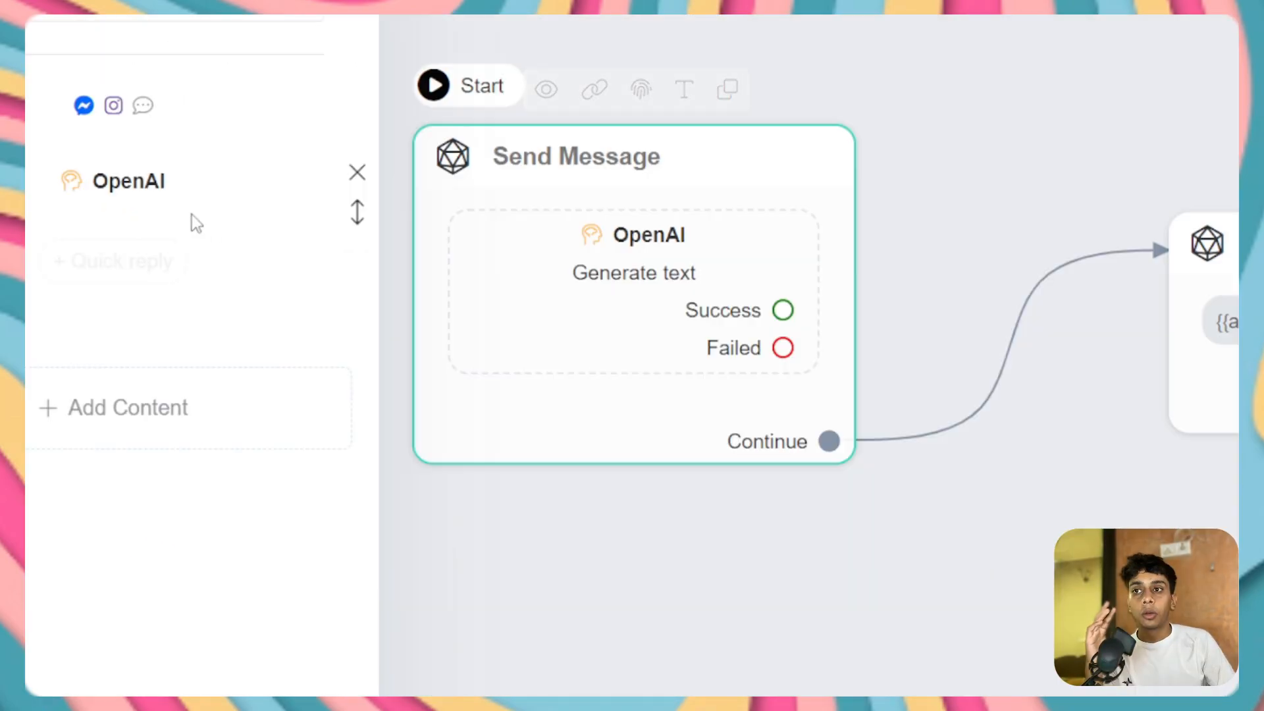
Set the OpenAI action's user message to {{last_fb_comment}} and save the action
{"action": "left_click", "coordinate": [168, 187]}
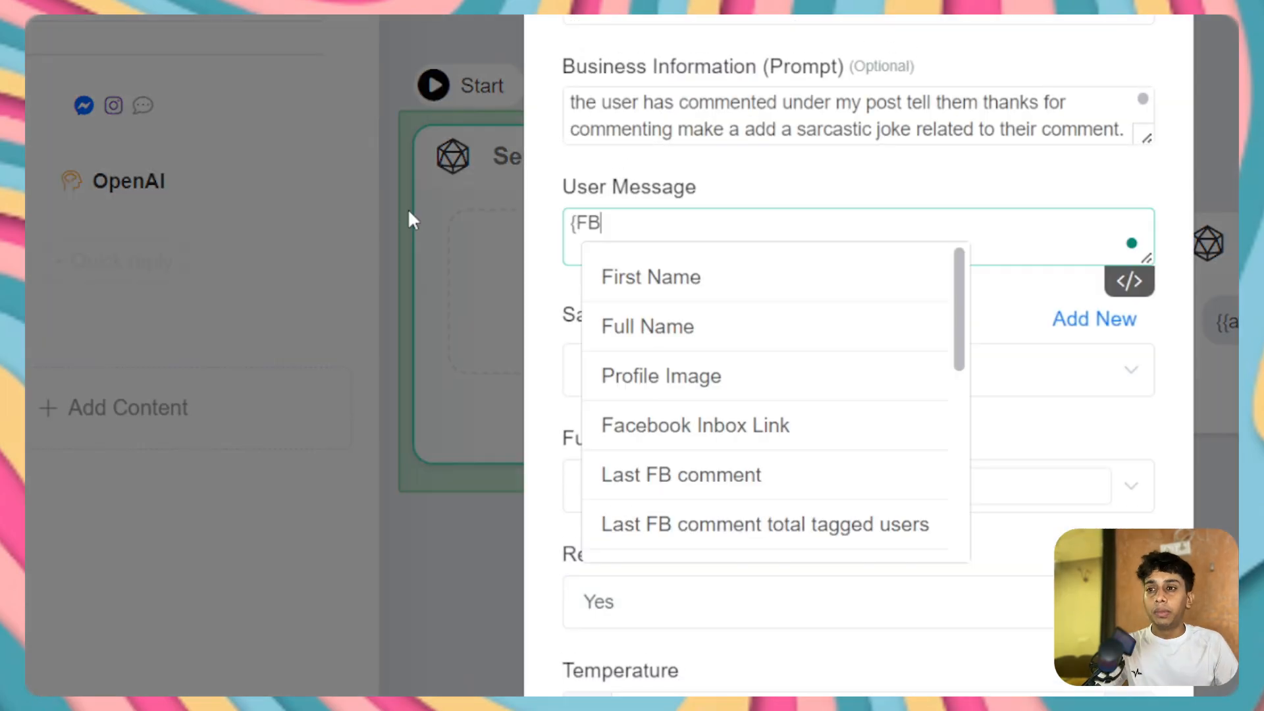
{"action": "left_click", "coordinate": [736, 278]}
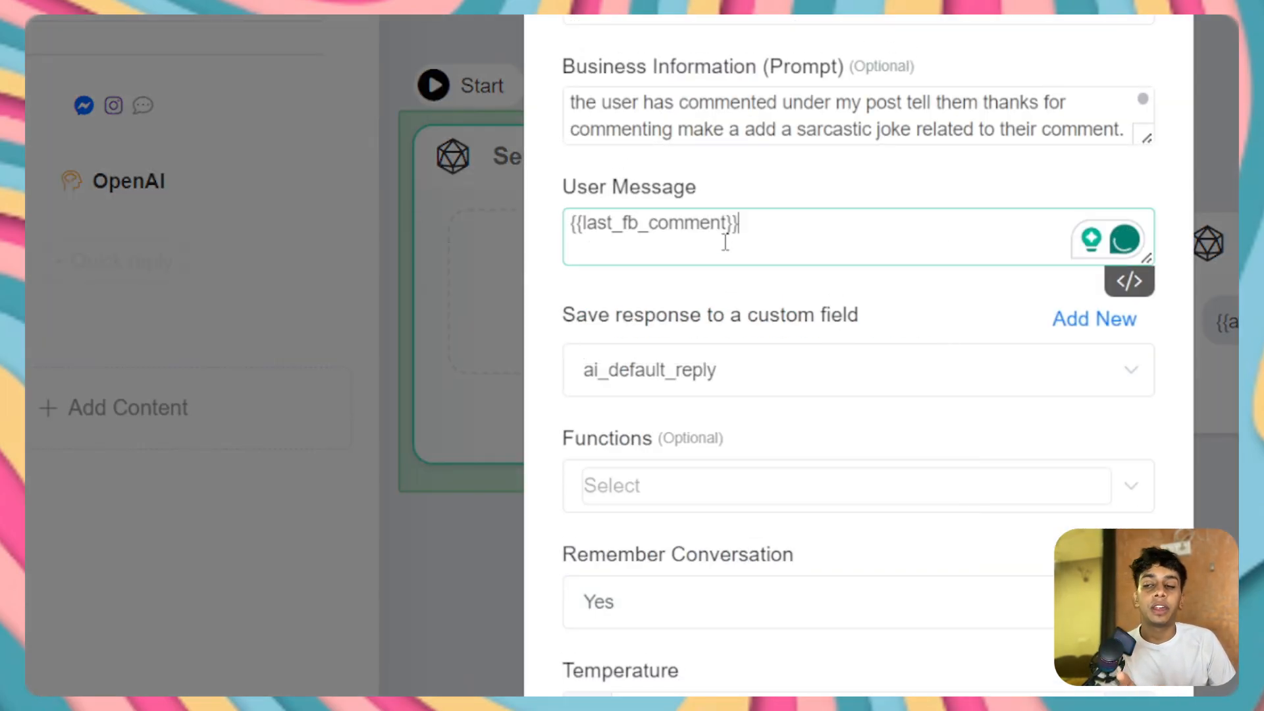
{"action": "scroll", "coordinate": [951, 516], "scroll_direction": "down", "scroll_amount": 3}
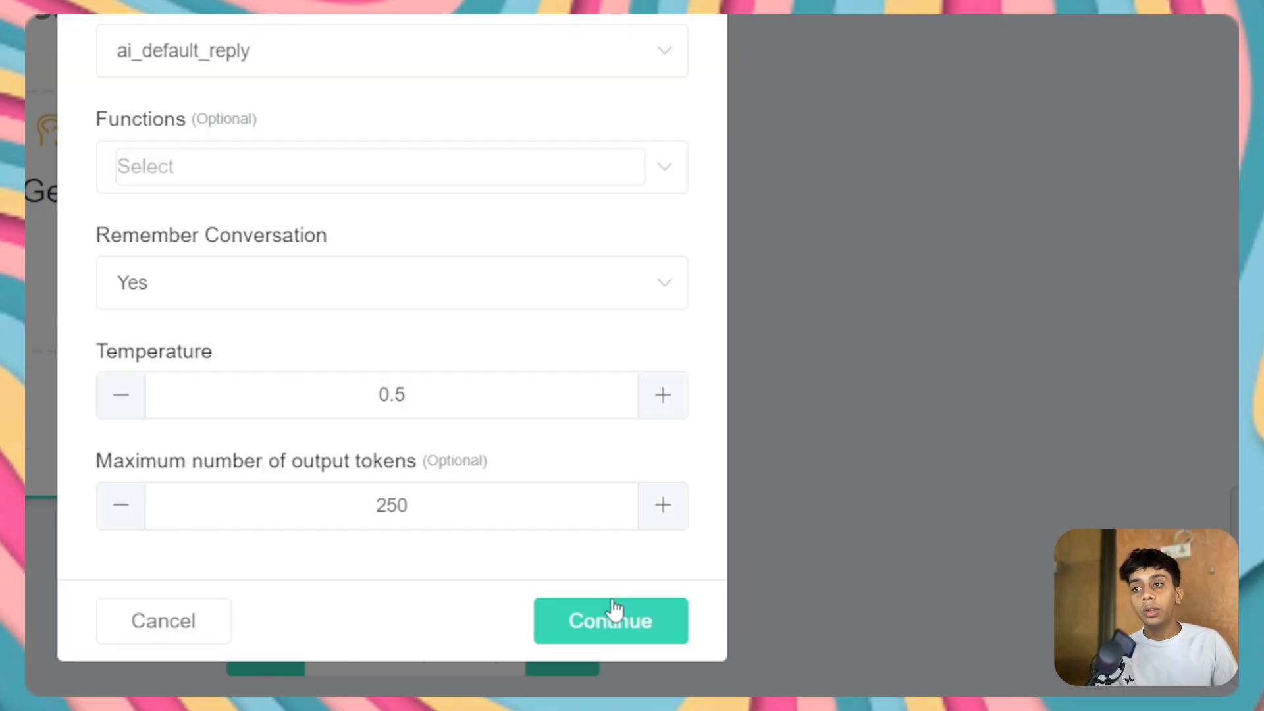
{"action": "left_click", "coordinate": [1073, 688]}
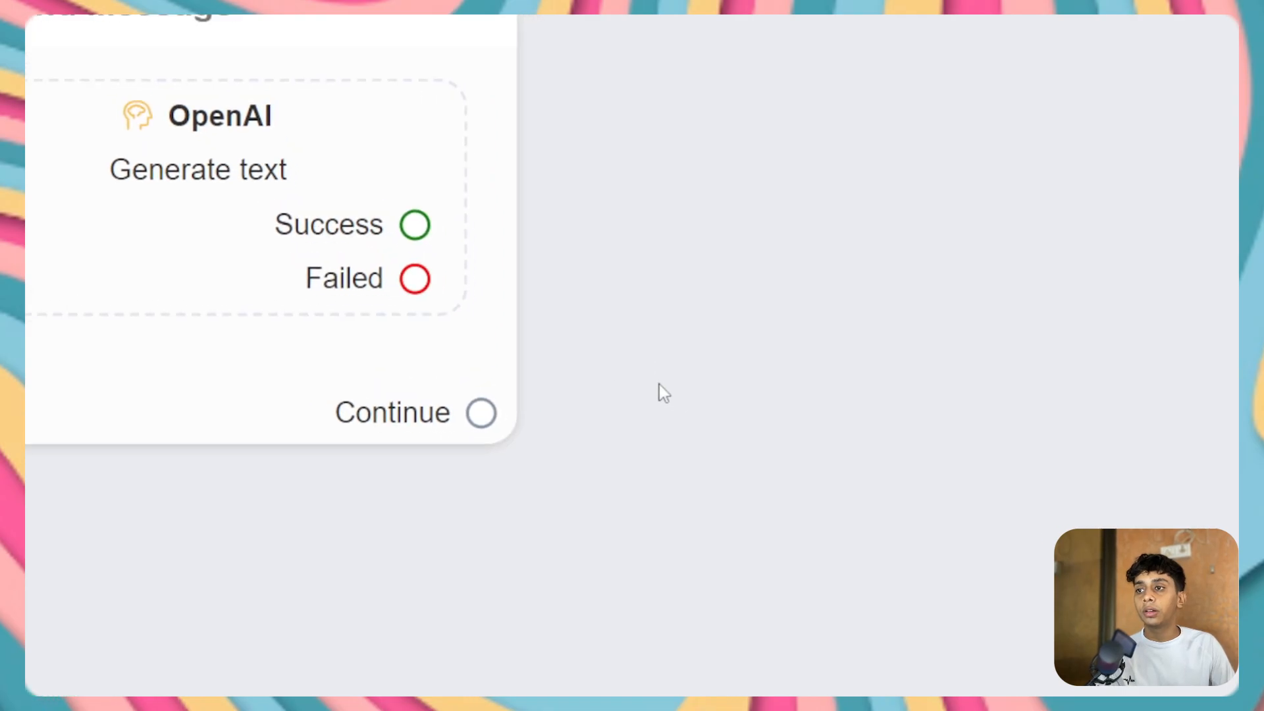
Connect a second Send Message block to the first block's Continue output and give it a text message with the ai_default_reply field
{"action": "left_click_drag", "start_coordinate": [583, 375], "coordinate": [1074, 83]}
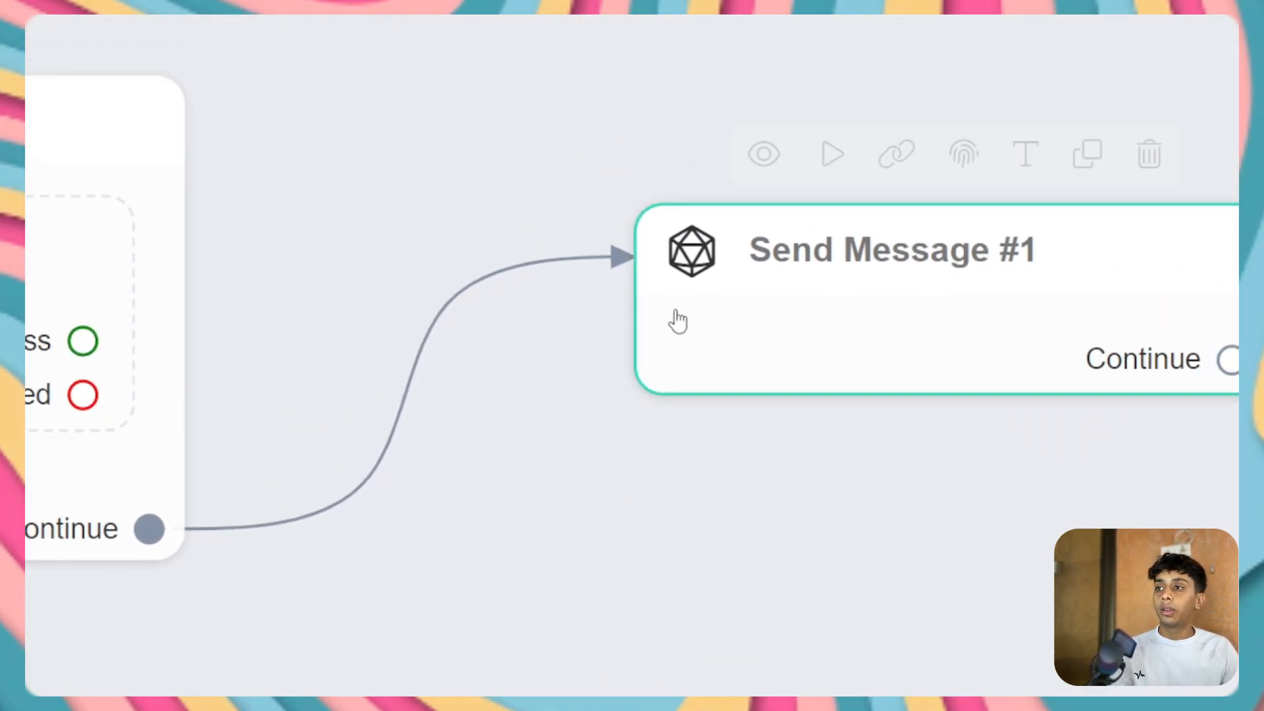
{"action": "left_click", "coordinate": [541, 294]}
{"action": "left_click", "coordinate": [109, 662]}
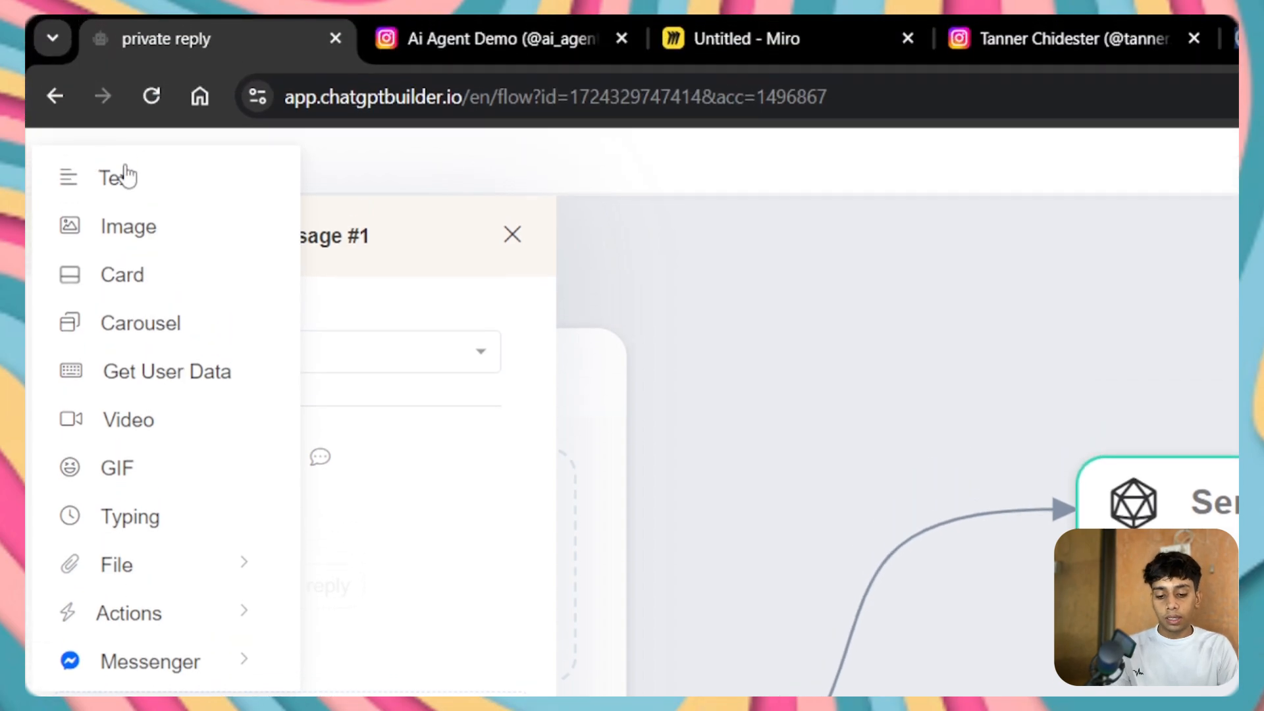
{"action": "left_click", "coordinate": [124, 175]}
{"action": "left_click", "coordinate": [214, 527]}
{"action": "type", "text": "{{"}
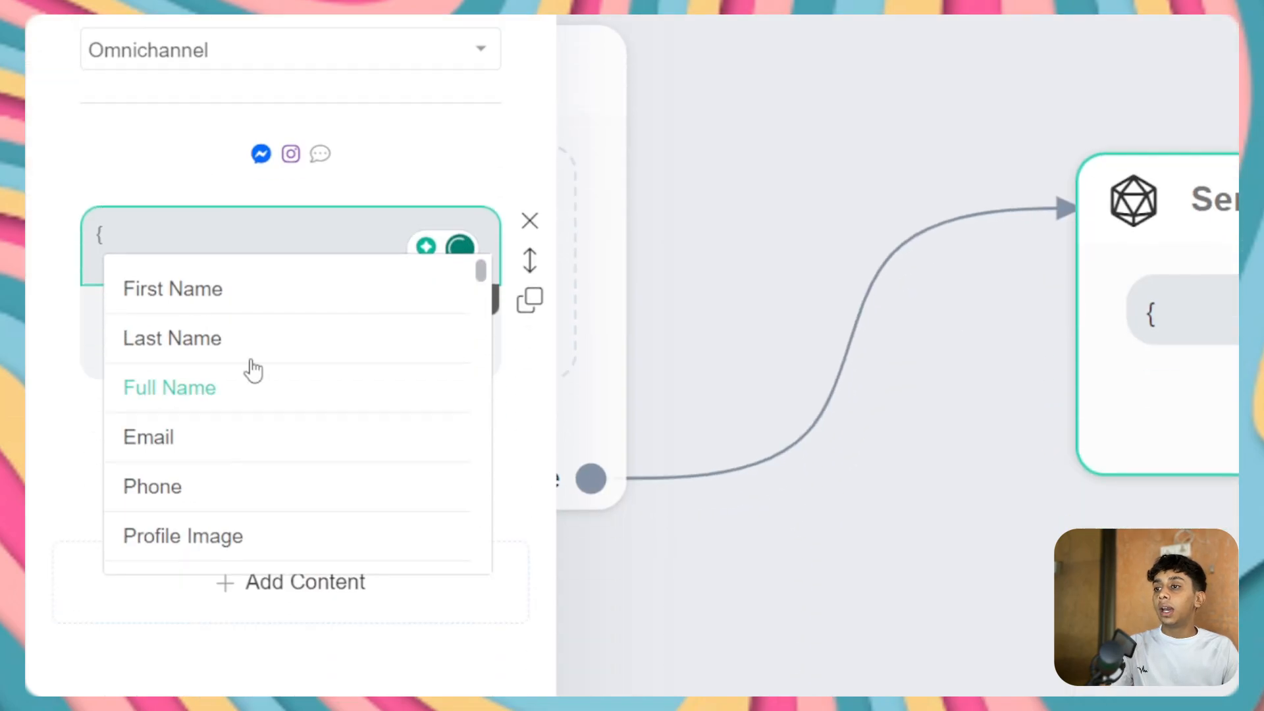
{"action": "scroll", "coordinate": [253, 431], "scroll_direction": "down", "scroll_amount": 1}
{"action": "scroll", "coordinate": [253, 433], "scroll_direction": "down", "scroll_amount": 2}
{"action": "type", "text": "ai"}
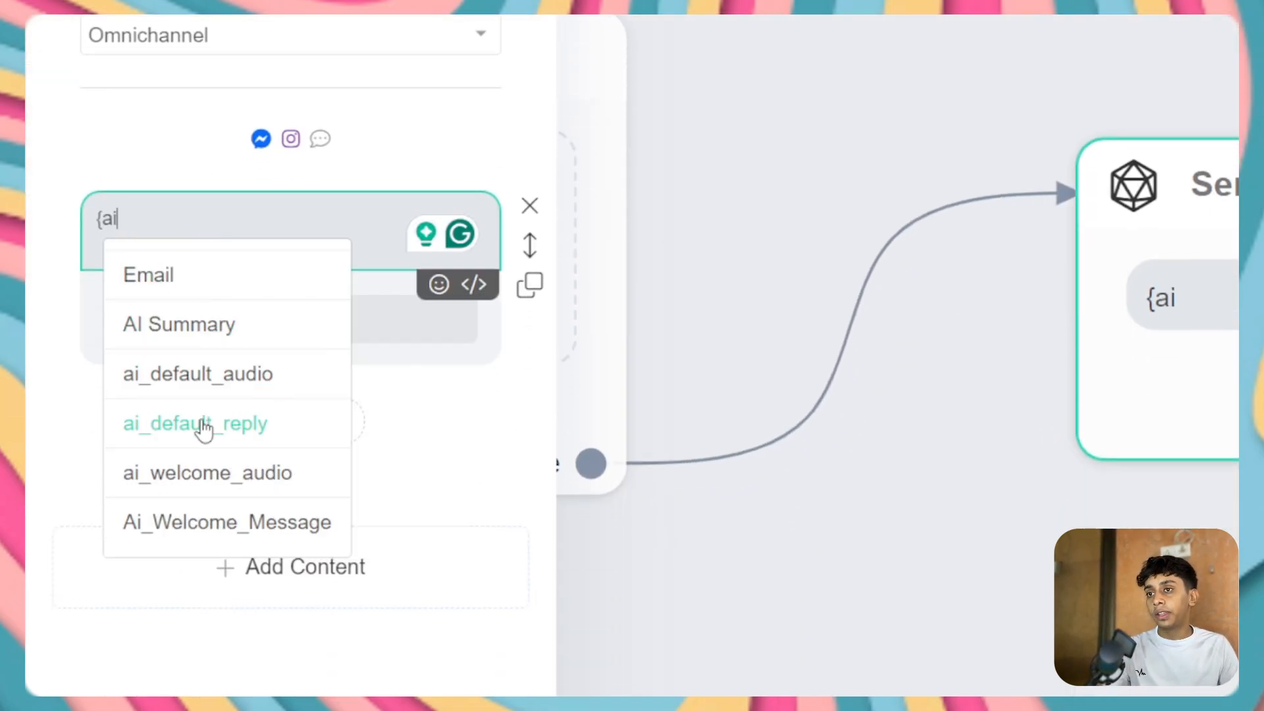
{"action": "left_click", "coordinate": [203, 428]}
Reopen the OpenAI action in the first Send Message block to review its prompt, user message and response field
{"action": "left_click", "coordinate": [877, 149]}
{"action": "left_click_drag", "start_coordinate": [878, 149], "coordinate": [823, 329]}
{"action": "left_click", "coordinate": [384, 457]}
{"action": "left_click", "coordinate": [336, 298]}
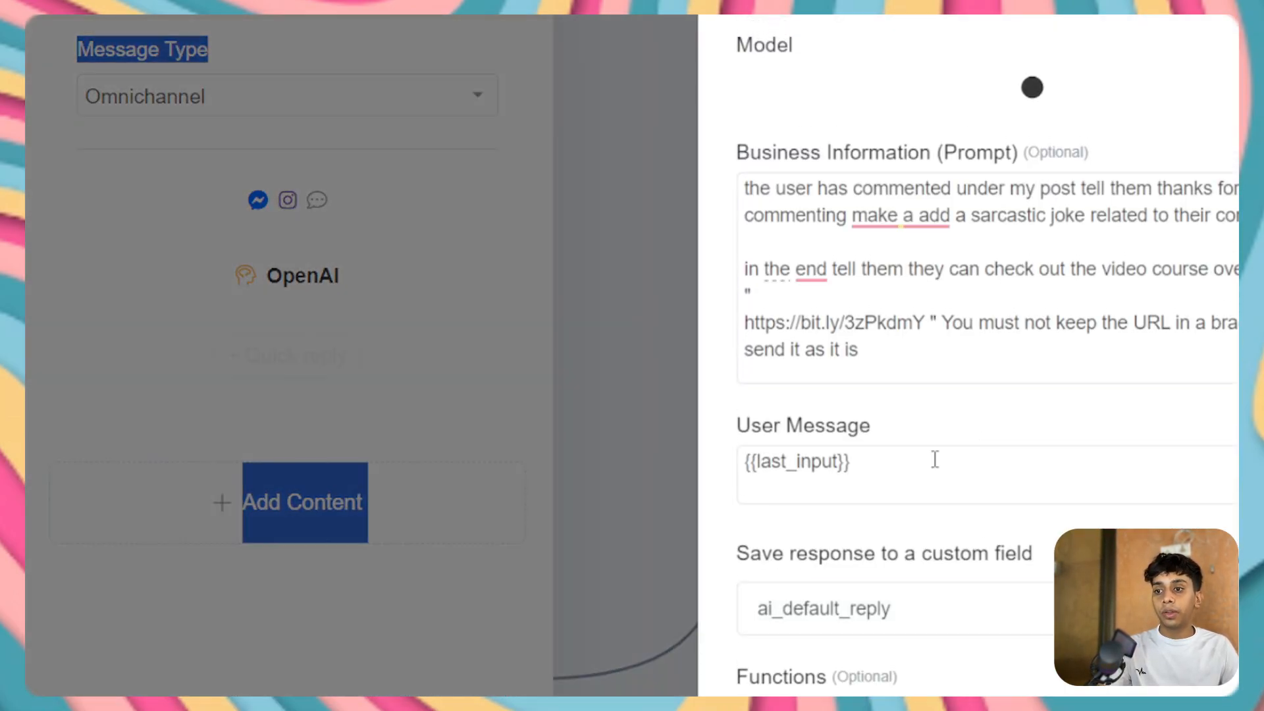
{"action": "scroll", "coordinate": [877, 527], "scroll_direction": "down", "scroll_amount": 3}
{"action": "left_click", "coordinate": [607, 628]}
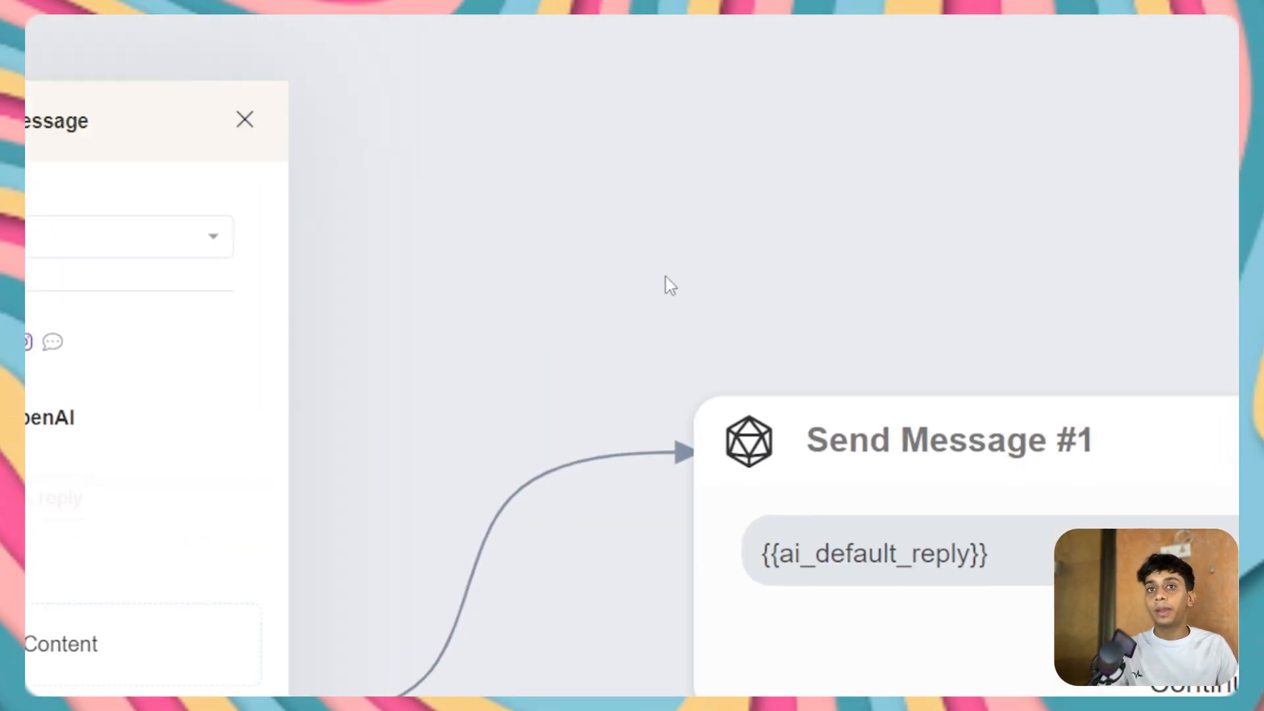
Set the message type of the Send Message #1 block to Instagram and publish the private reply flow
{"action": "scroll", "coordinate": [422, 177], "scroll_direction": "down", "scroll_amount": 3}
{"action": "left_click", "coordinate": [413, 173]}
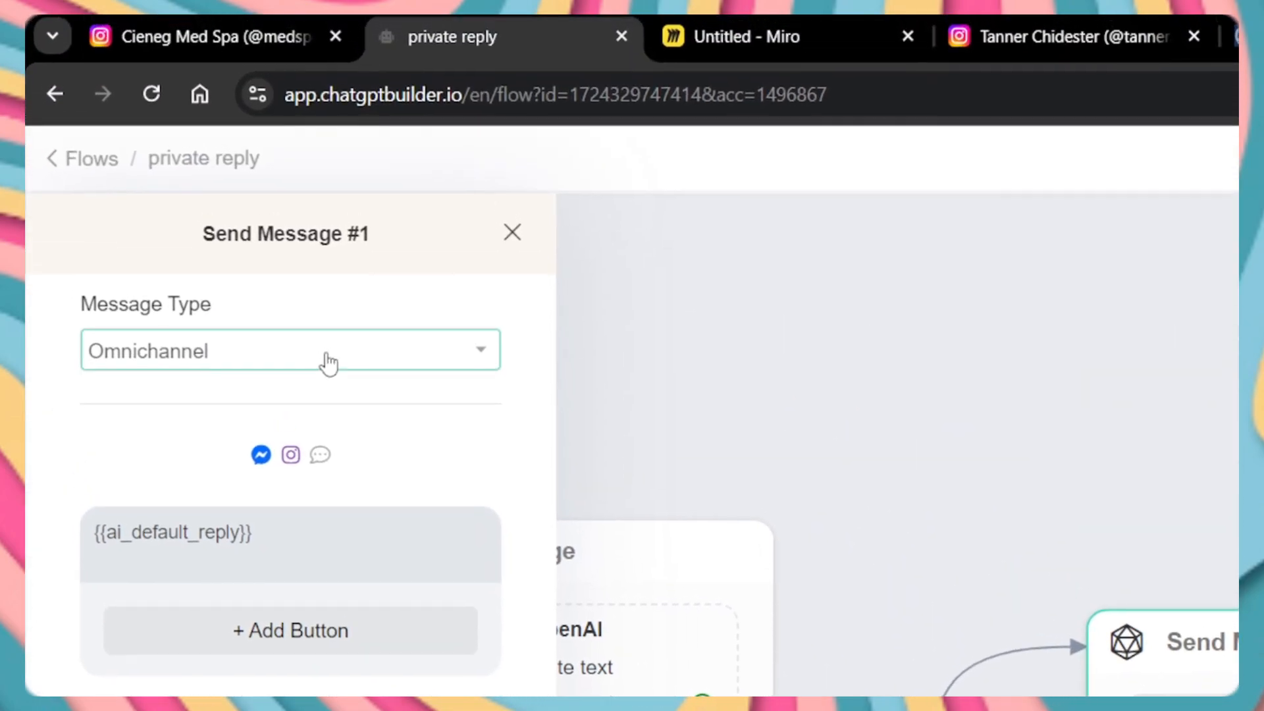
{"action": "left_click", "coordinate": [326, 359]}
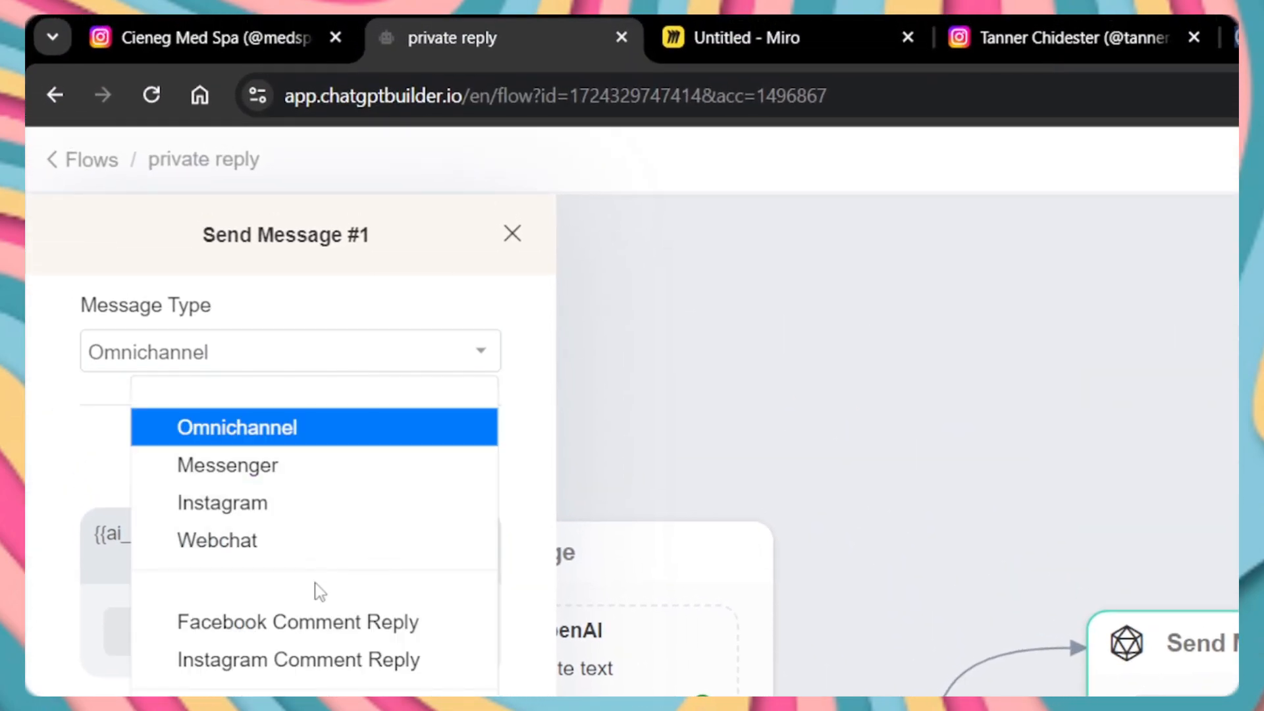
{"action": "left_click", "coordinate": [262, 517]}
{"action": "left_click", "coordinate": [606, 485]}
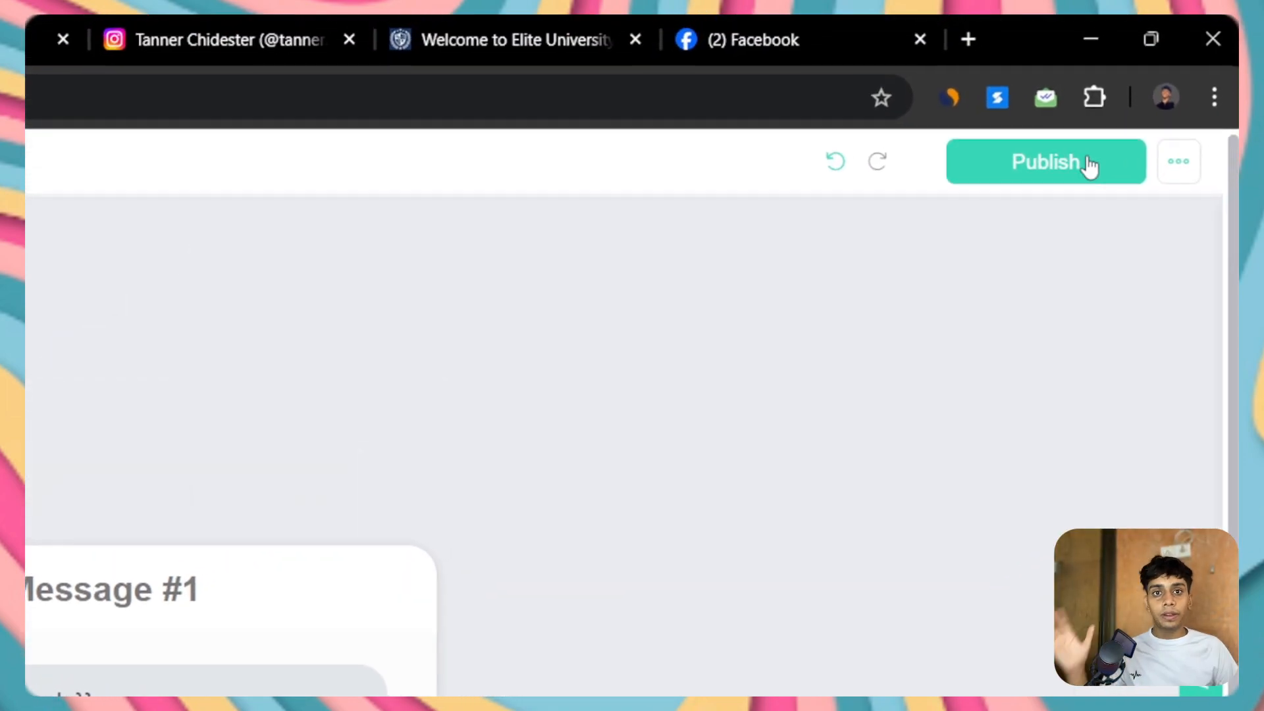
{"action": "left_click", "coordinate": [1079, 172]}
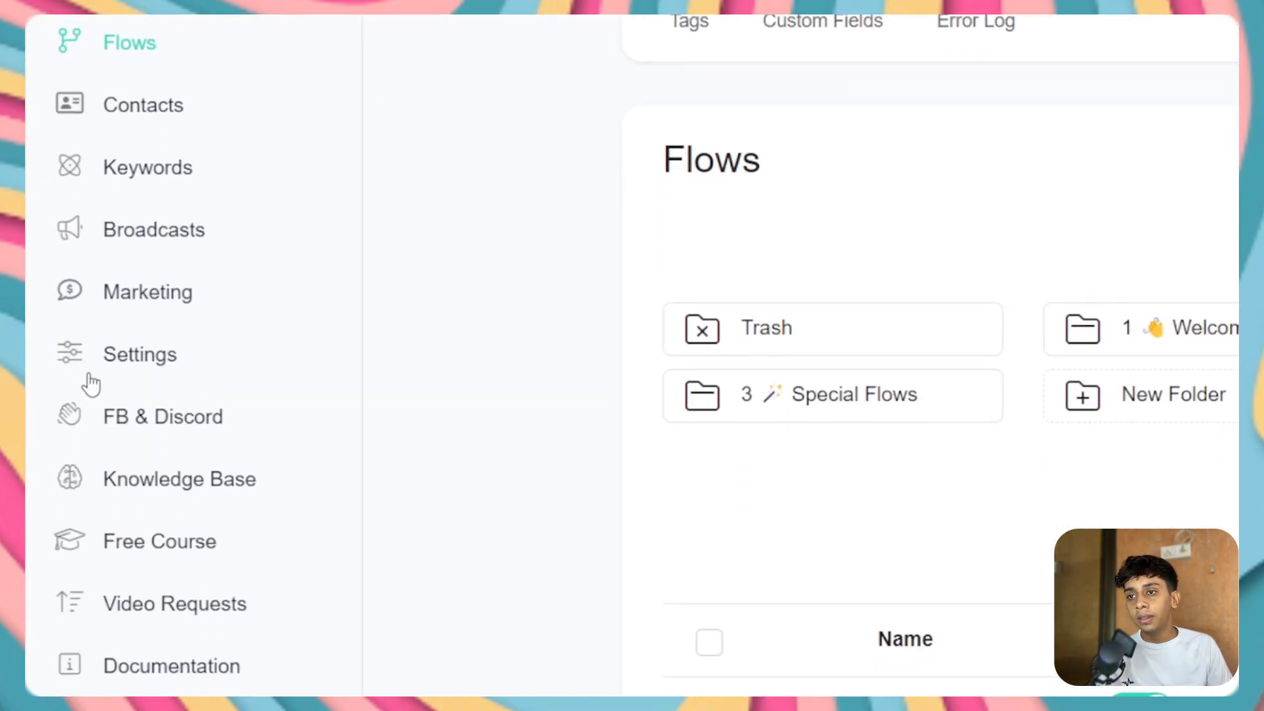
Enable Comment Automation in the Instagram Comment Automations marketing tool and open it for editing
{"action": "left_click", "coordinate": [109, 294]}
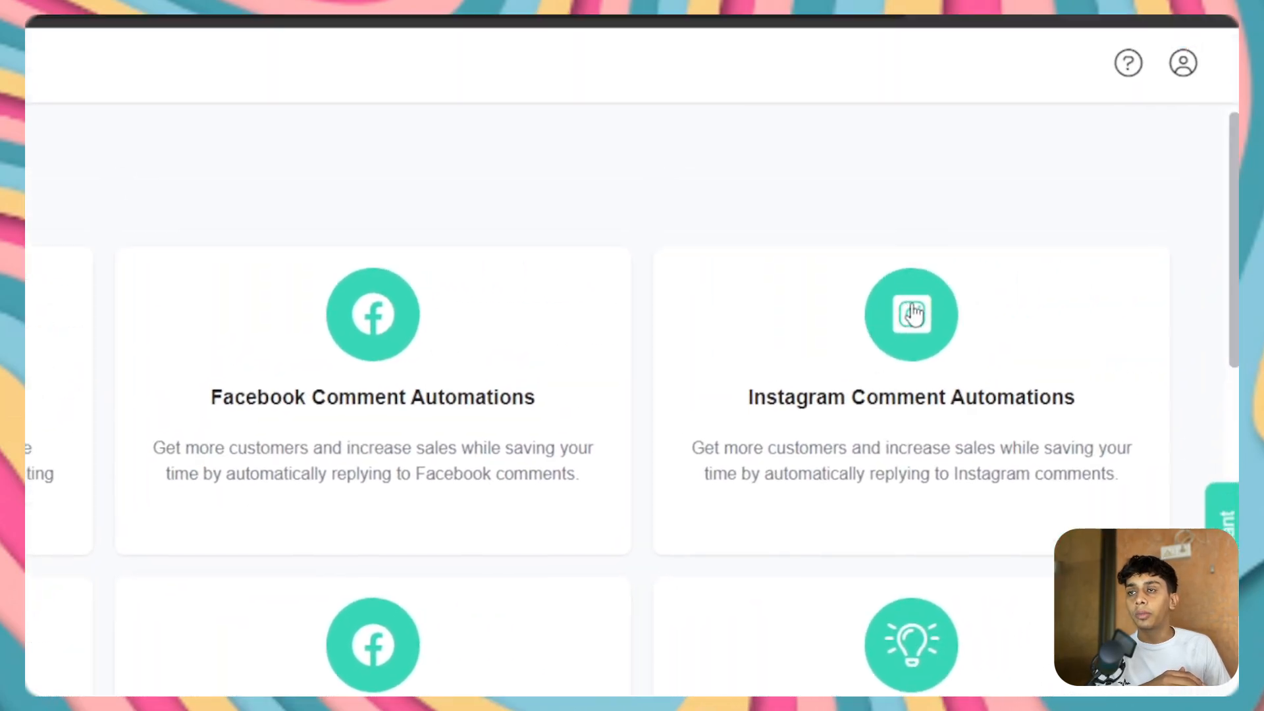
{"action": "left_click", "coordinate": [927, 425]}
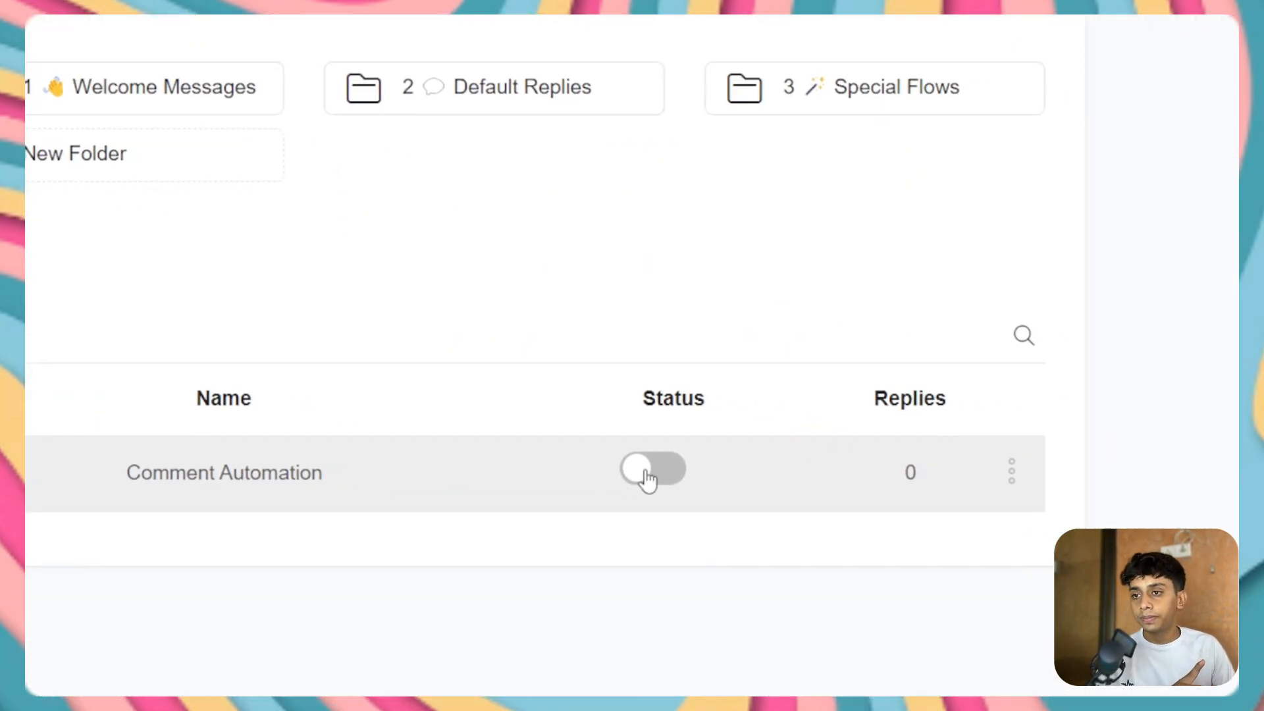
{"action": "left_click", "coordinate": [642, 470]}
{"action": "left_click", "coordinate": [463, 453]}
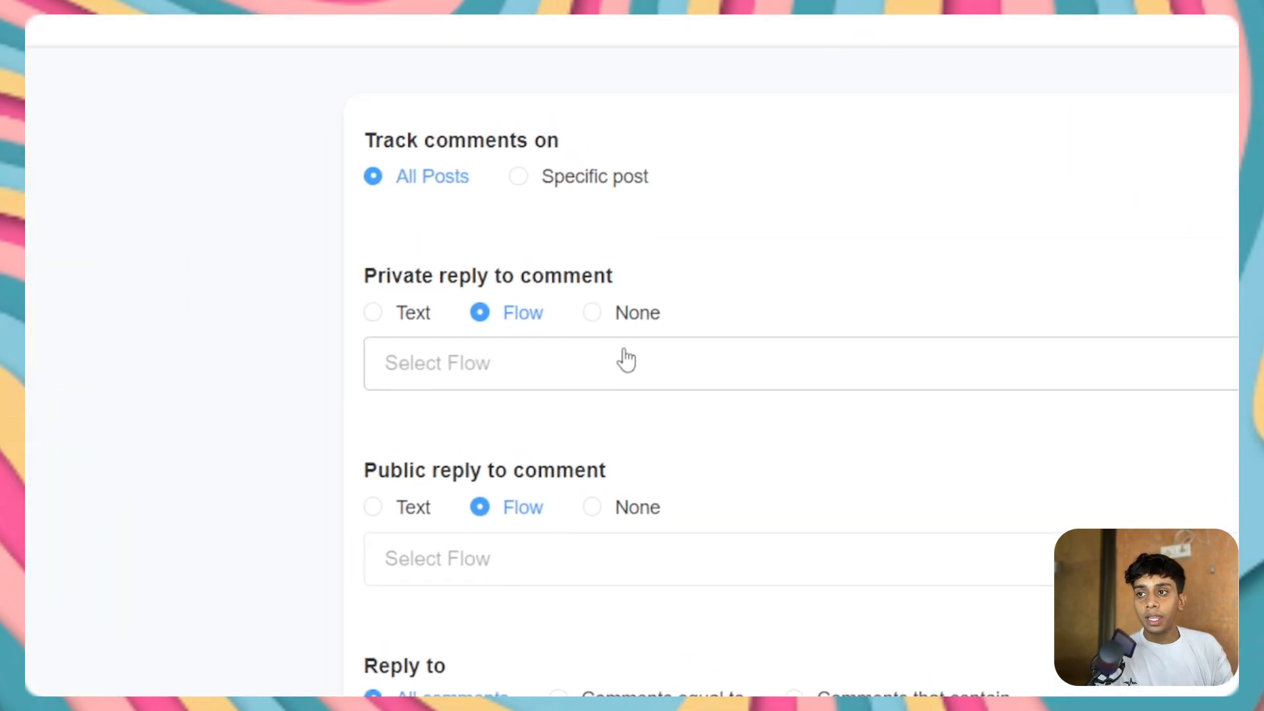
Set the comment's private reply to the private reply flow and its public reply to a text message beginning "Thanks for"
{"action": "left_click", "coordinate": [570, 387]}
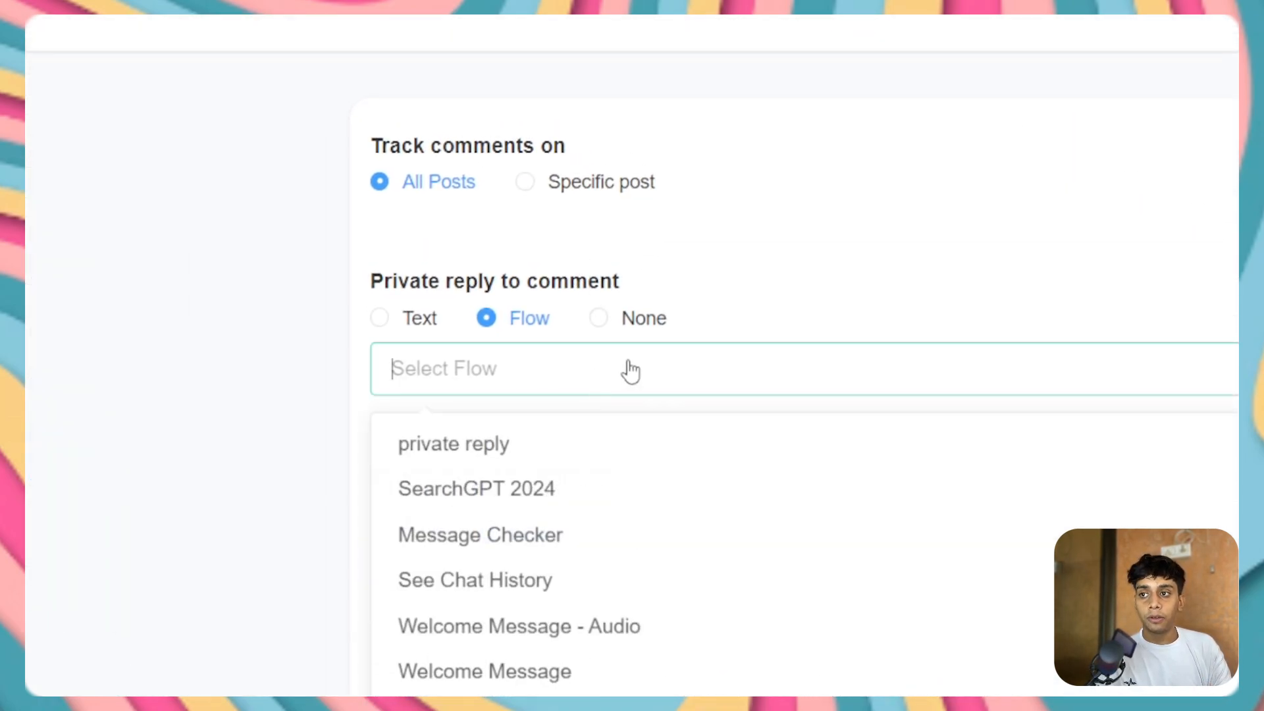
{"action": "left_click", "coordinate": [460, 445]}
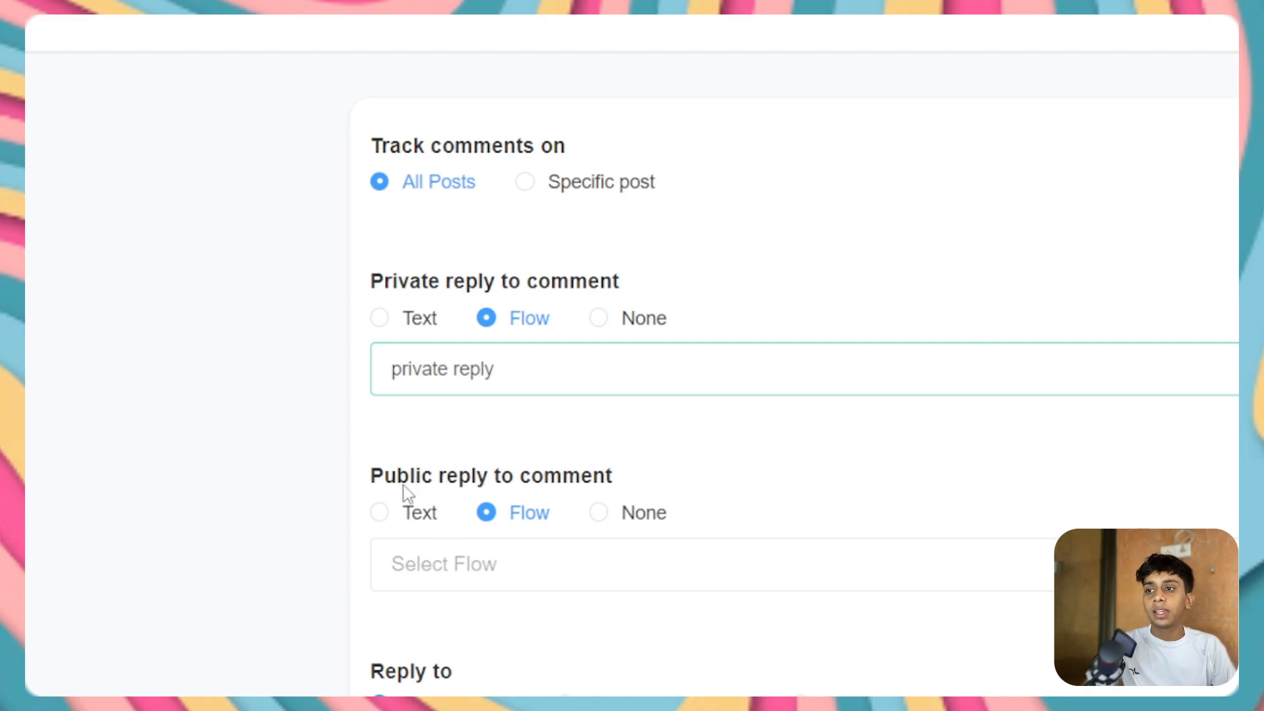
{"action": "left_click", "coordinate": [382, 513]}
{"action": "left_click", "coordinate": [484, 567]}
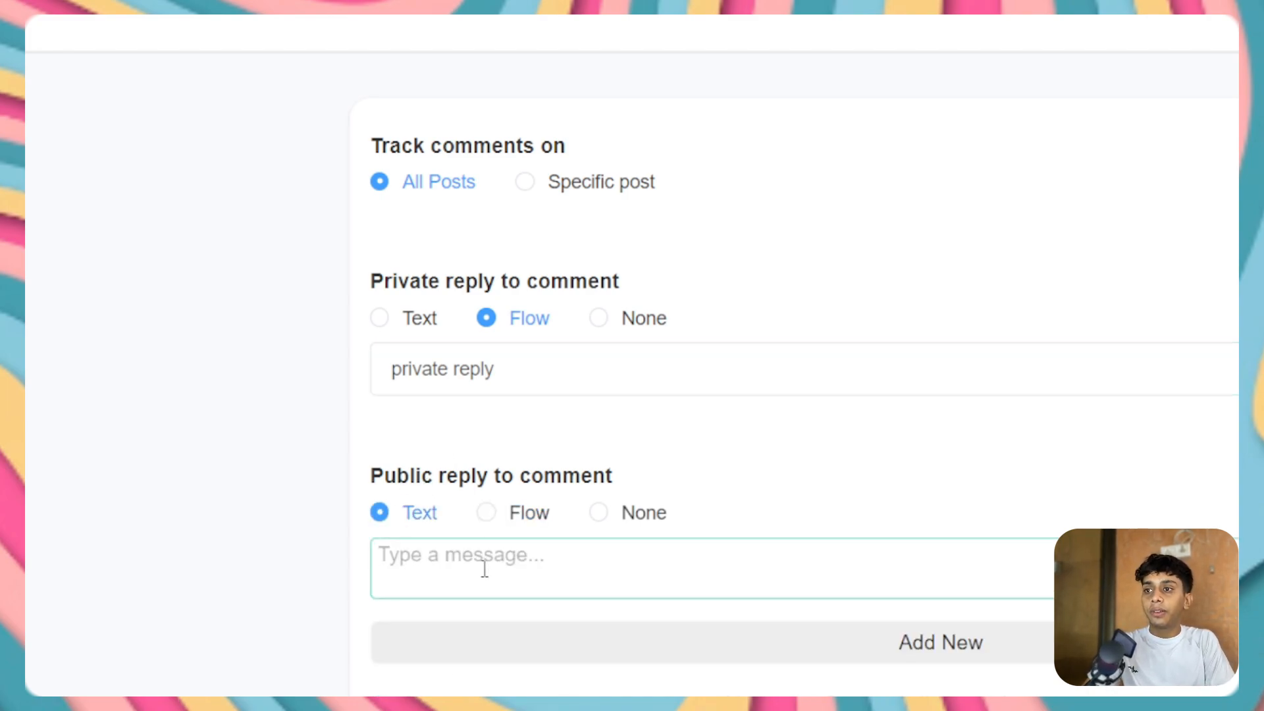
{"action": "type", "text": "Thanks for Co"}
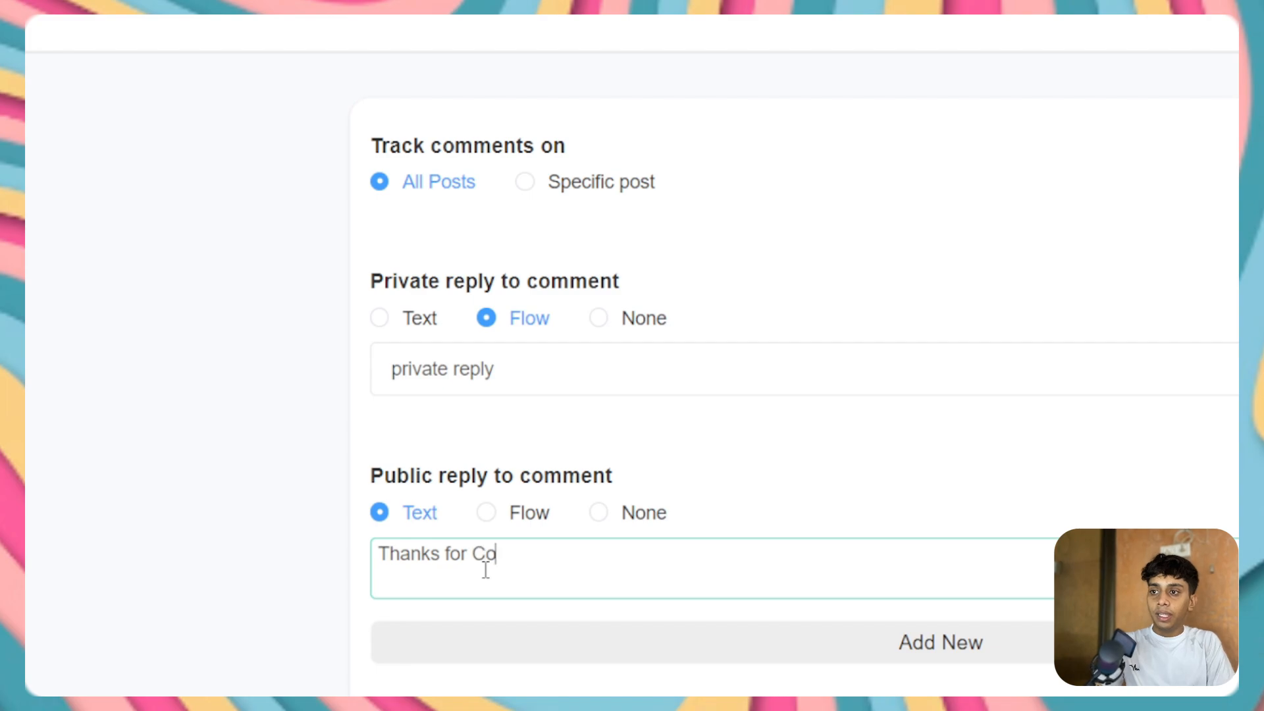
{"action": "key", "text": "BackSpace"}
{"action": "key", "text": "BackSpace"}
{"action": "key", "text": "BackSpace"}
{"action": "key", "text": "BackSpace"}
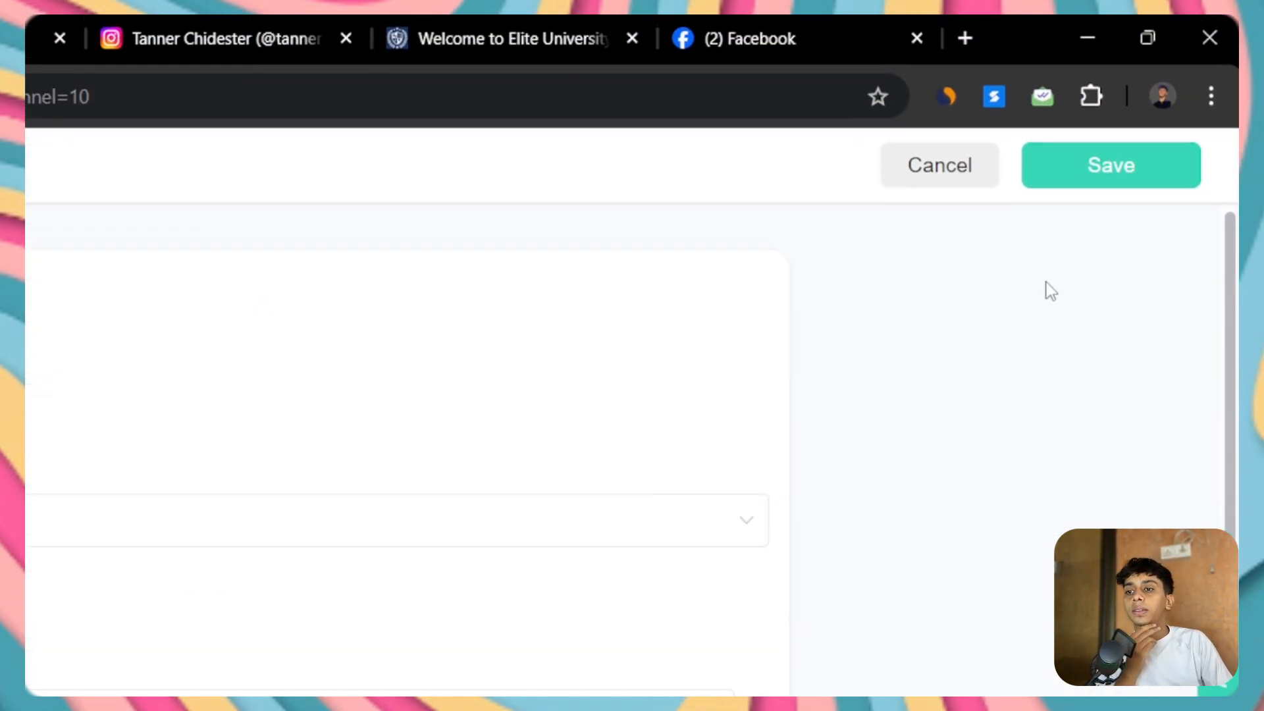
Toggle the additional option for replying to users who already commented on other posts, and save the comment automation
{"action": "scroll", "coordinate": [1051, 289], "scroll_direction": "down", "scroll_amount": 3}
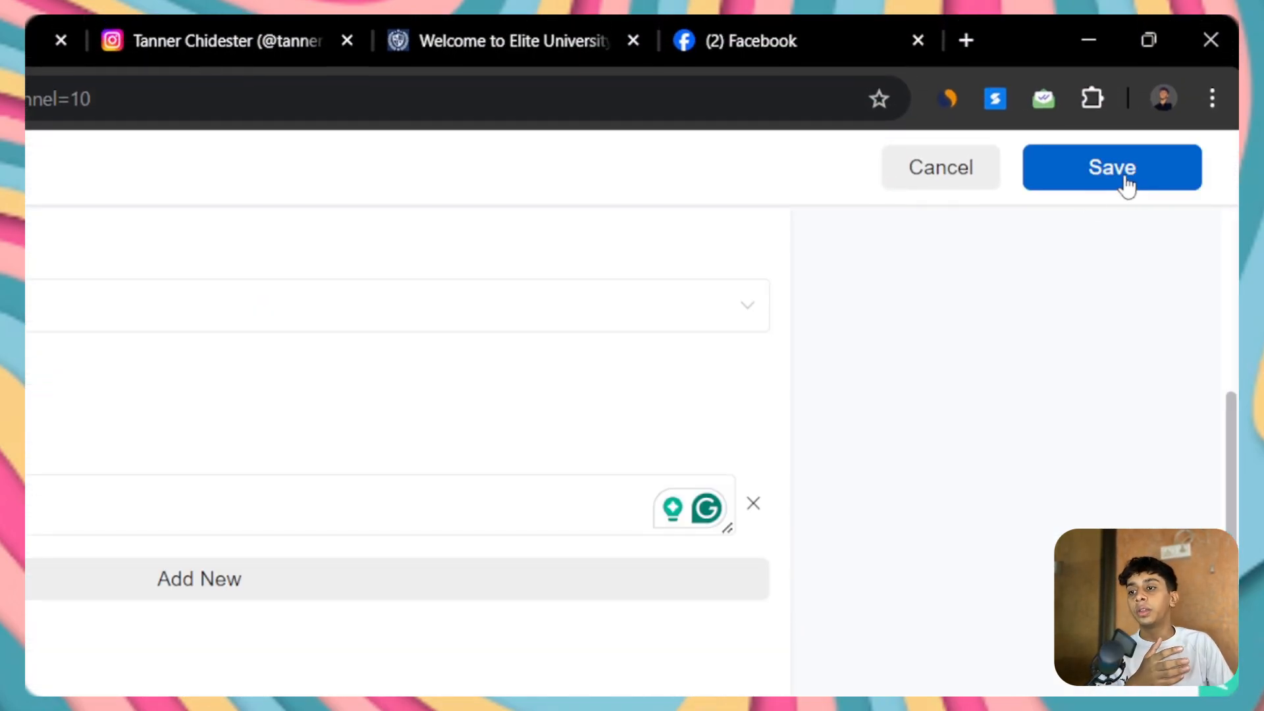
{"action": "left_click", "coordinate": [544, 389]}
{"action": "scroll", "coordinate": [158, 197], "scroll_direction": "down", "scroll_amount": 5}
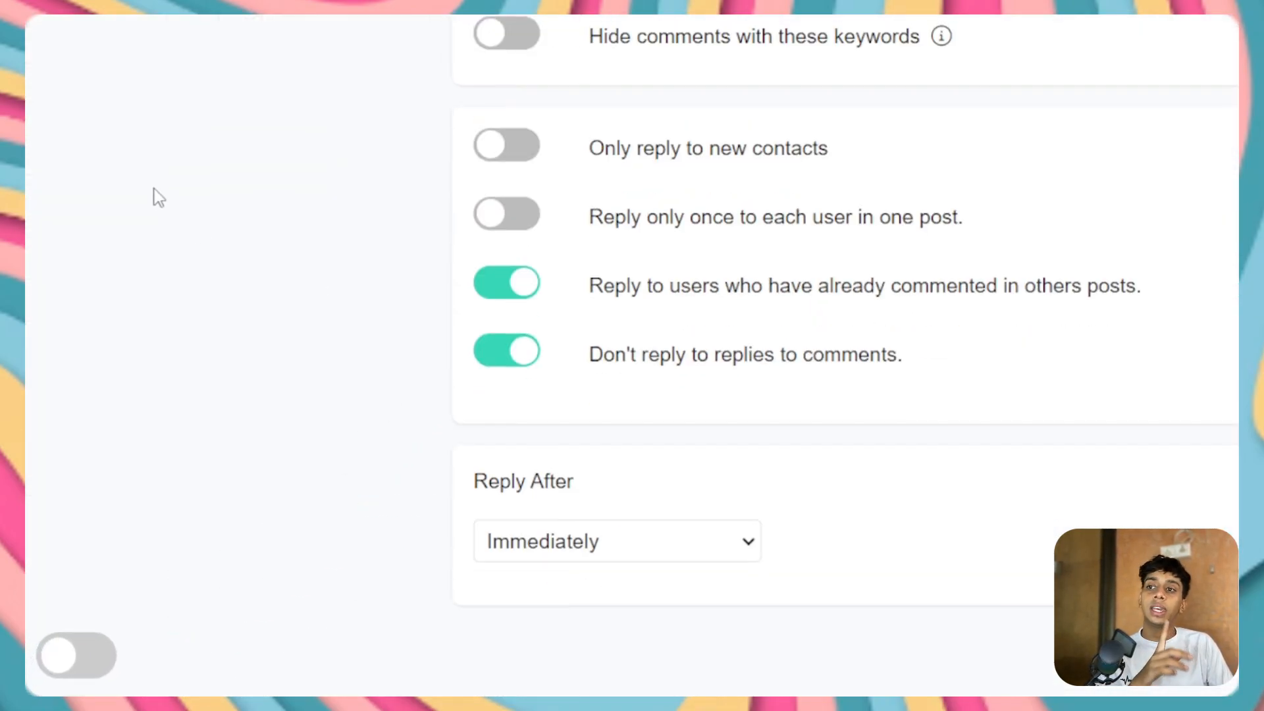
{"action": "scroll", "coordinate": [540, 342], "scroll_direction": "up", "scroll_amount": 4}
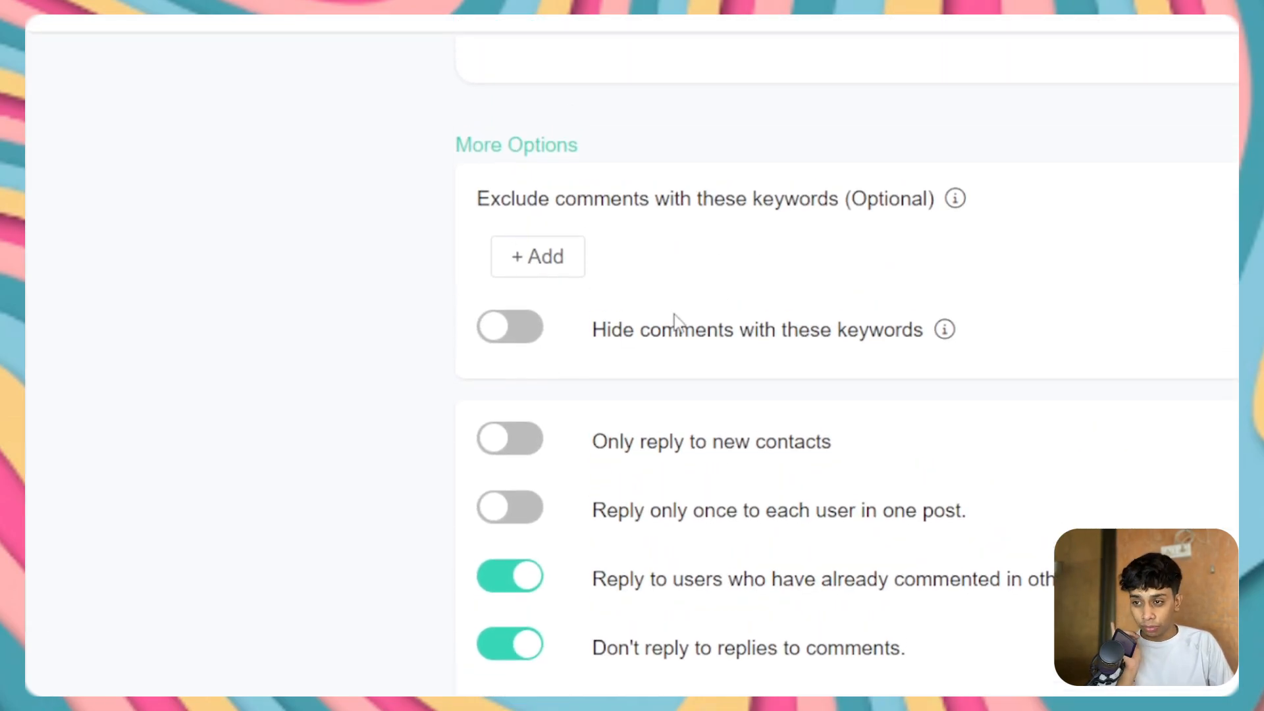
{"action": "left_click", "coordinate": [506, 582]}
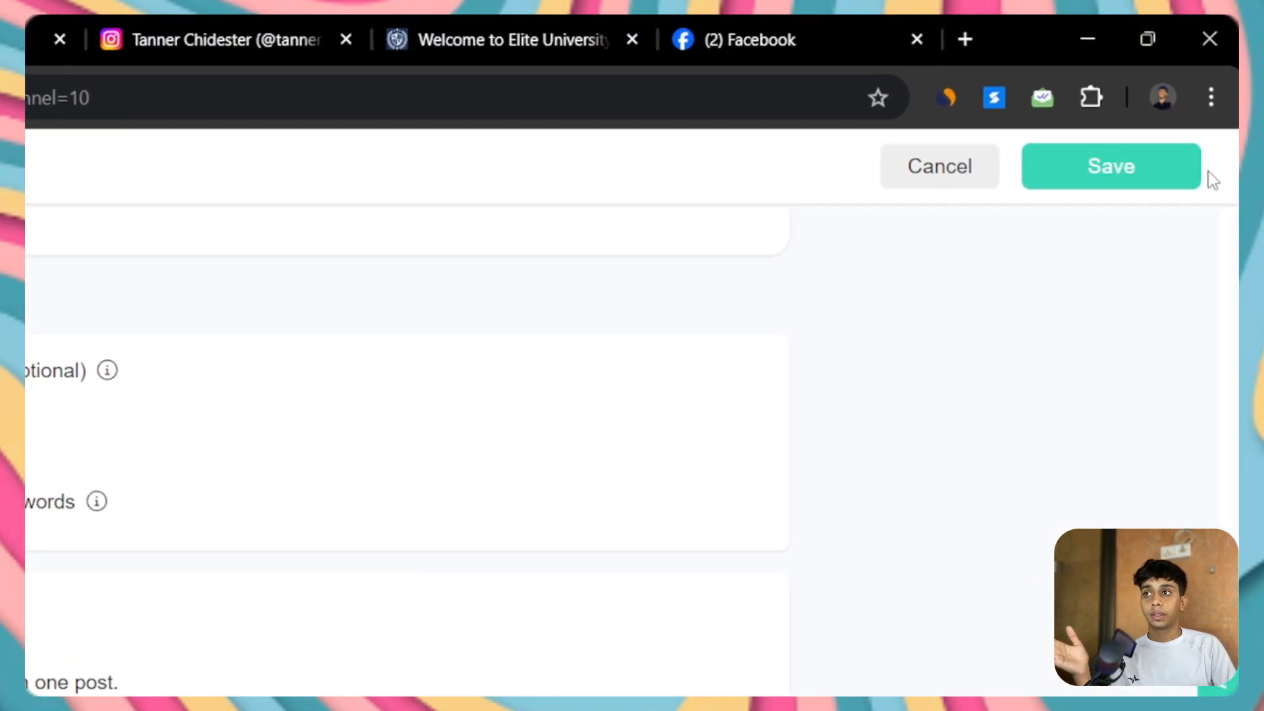
{"action": "left_click", "coordinate": [1168, 179]}
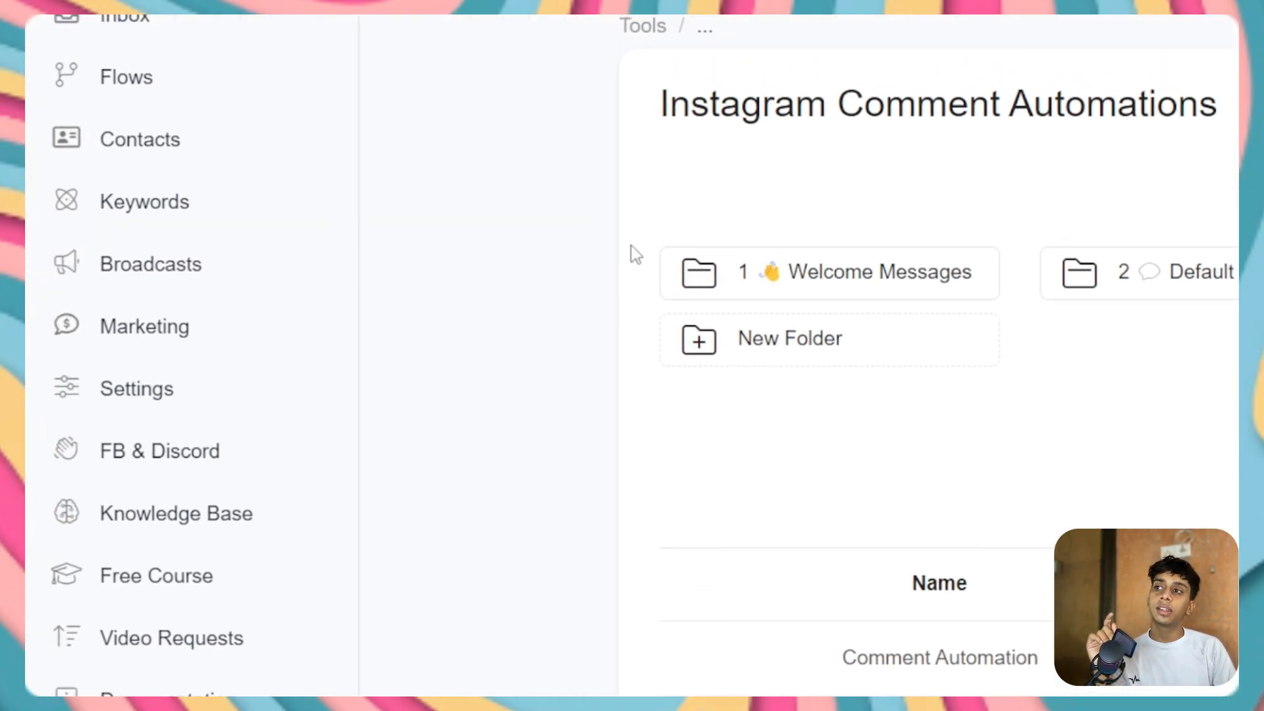
Turn off Auto-GPT in the account's OpenAI integration settings and save the settings
{"action": "left_click", "coordinate": [67, 381]}
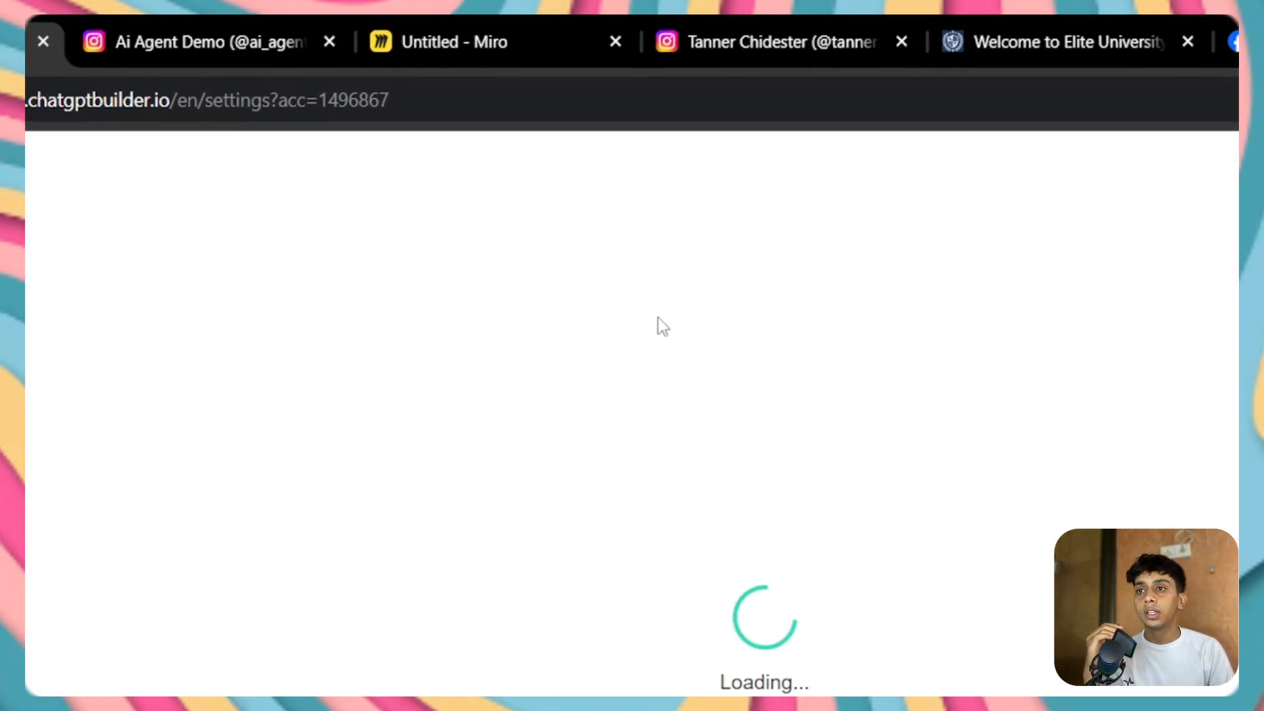
{"action": "left_click", "coordinate": [632, 366]}
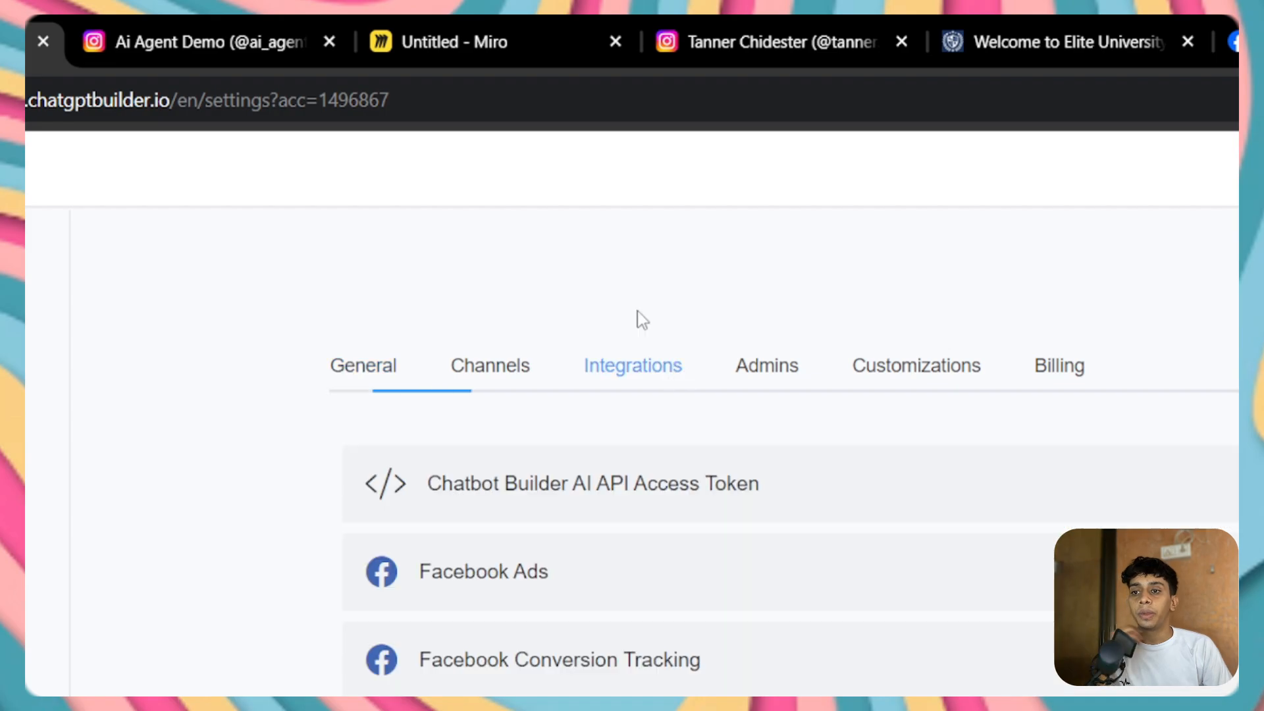
{"action": "left_click", "coordinate": [632, 406]}
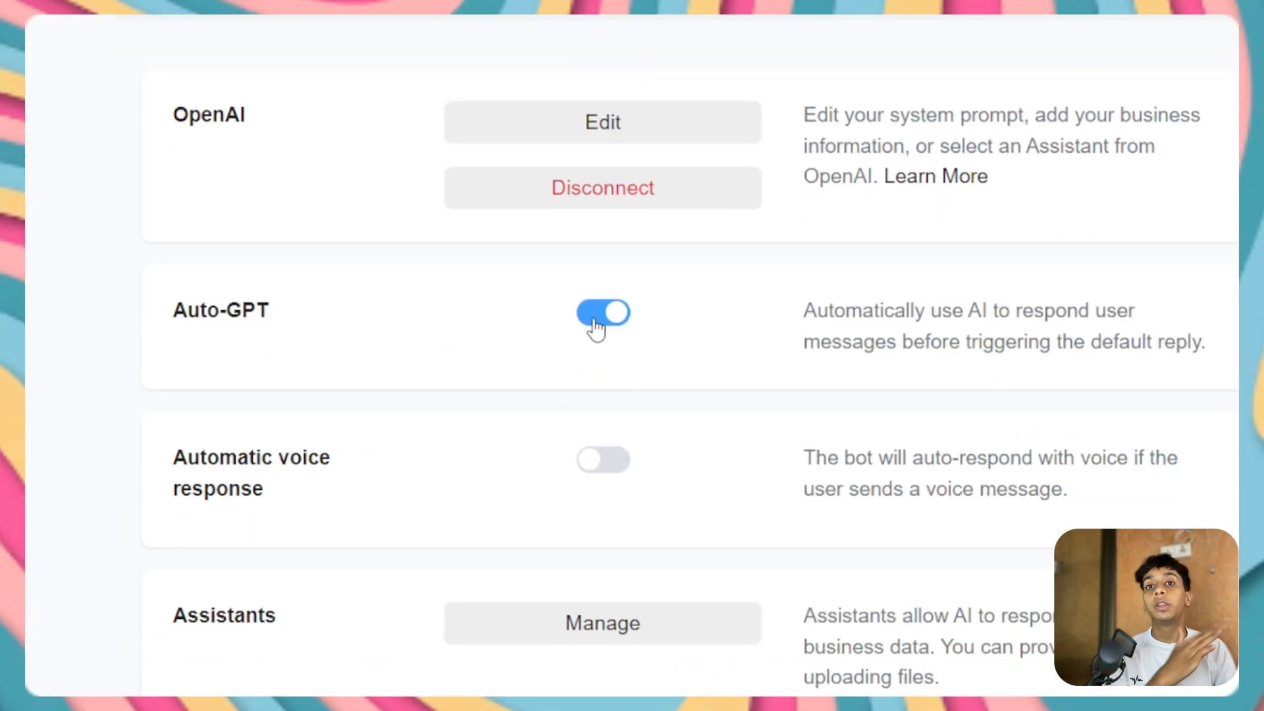
{"action": "left_click", "coordinate": [597, 325]}
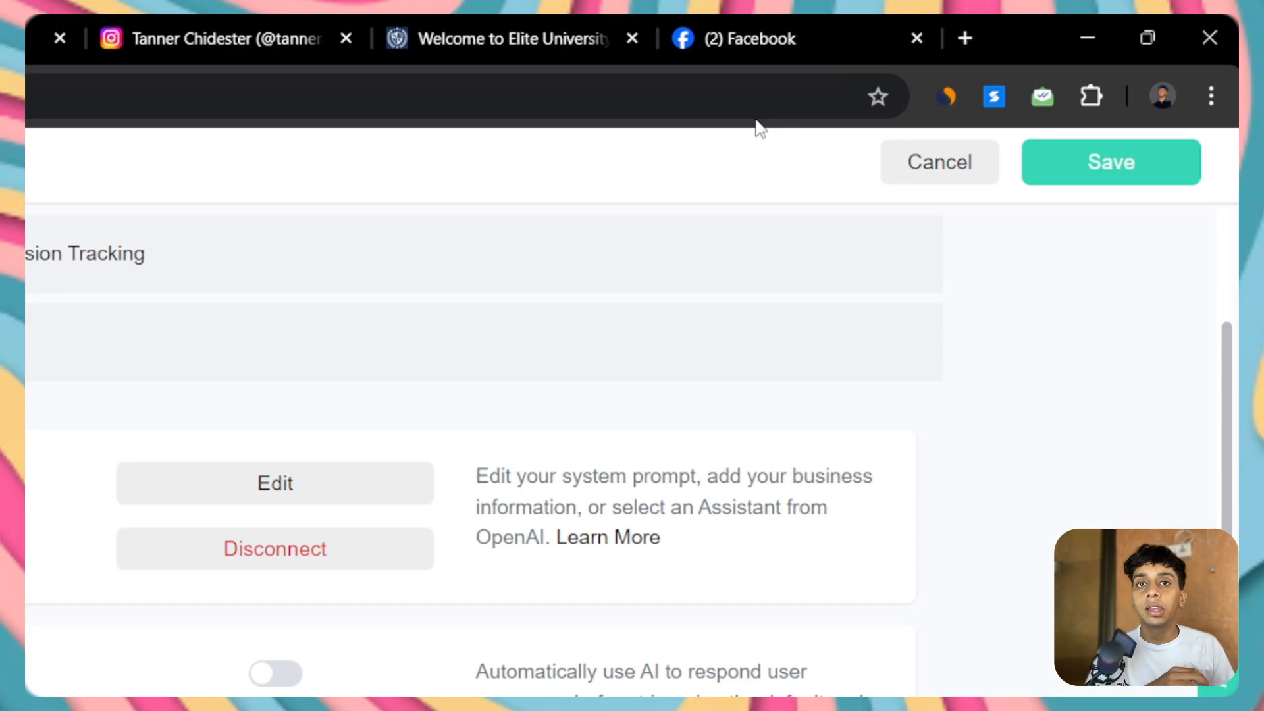
{"action": "left_click", "coordinate": [1098, 180]}
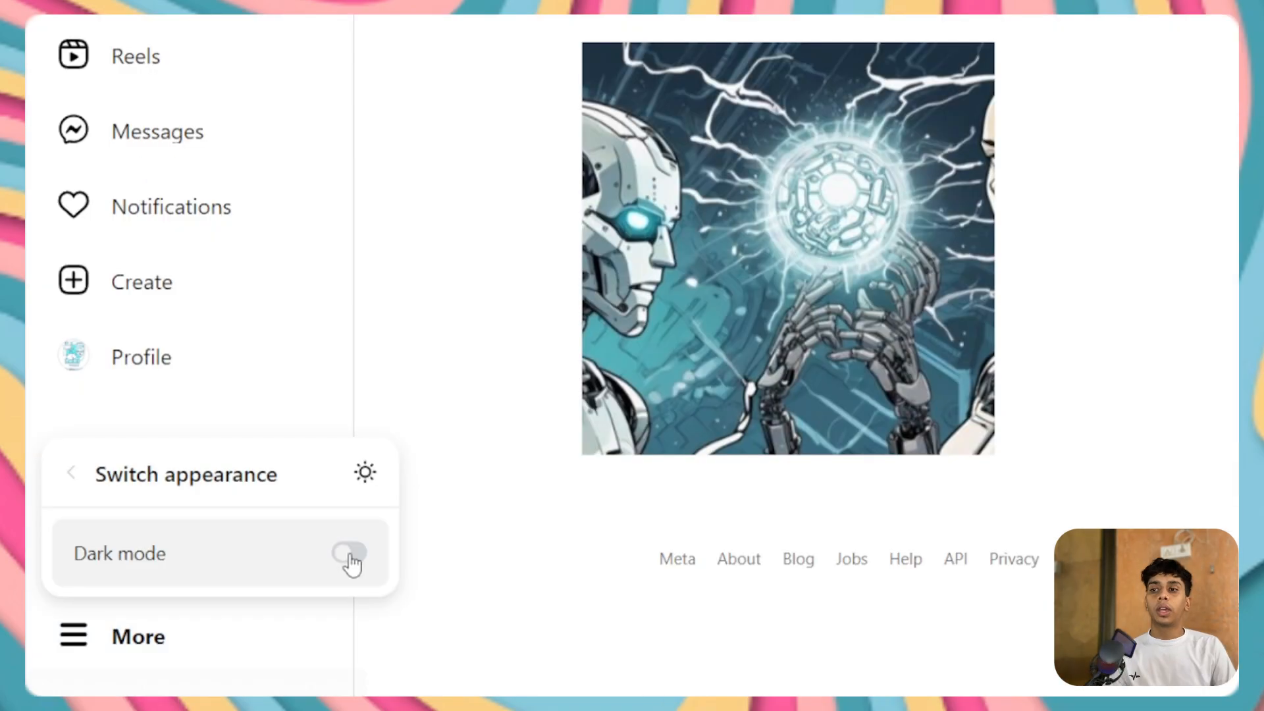
Switch to Instagram, turn on dark mode, and comment "hey do you have any courses?" on the robot artwork post
{"action": "left_click", "coordinate": [350, 556]}
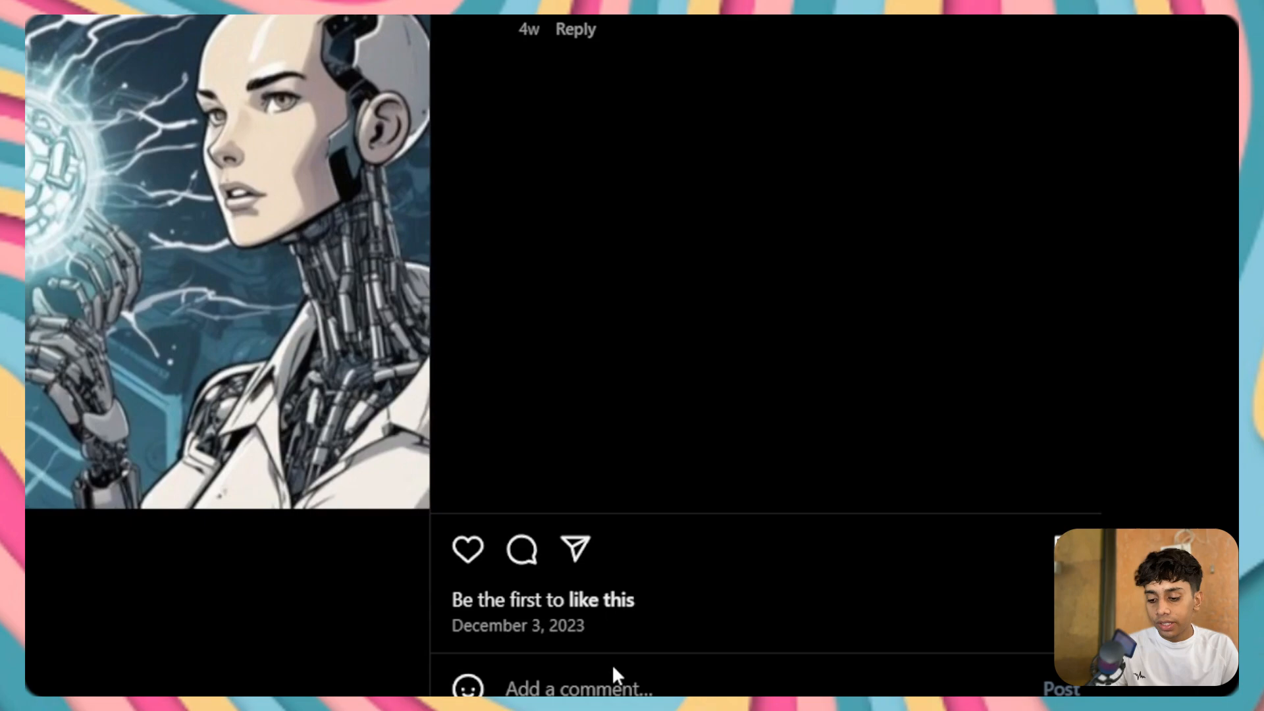
{"action": "left_click", "coordinate": [634, 635]}
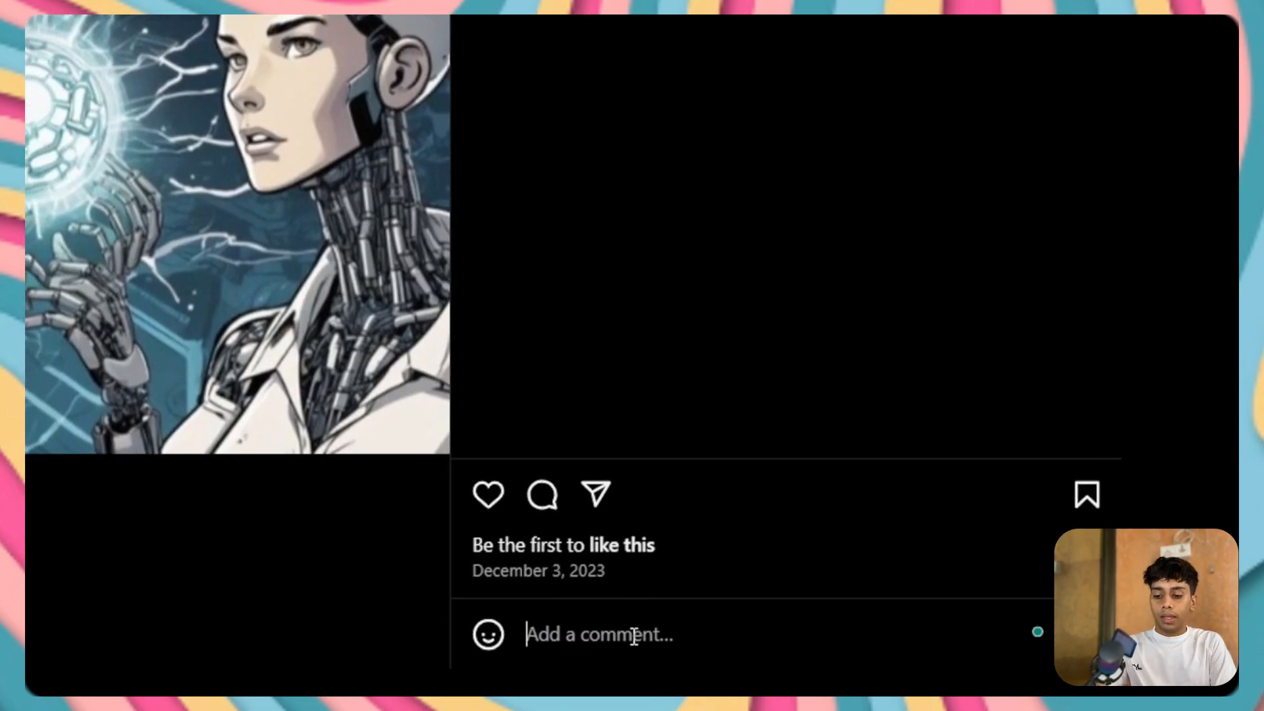
{"action": "type", "text": "T"}
{"action": "key", "text": "BackSpace"}
{"action": "type", "text": "hey "}
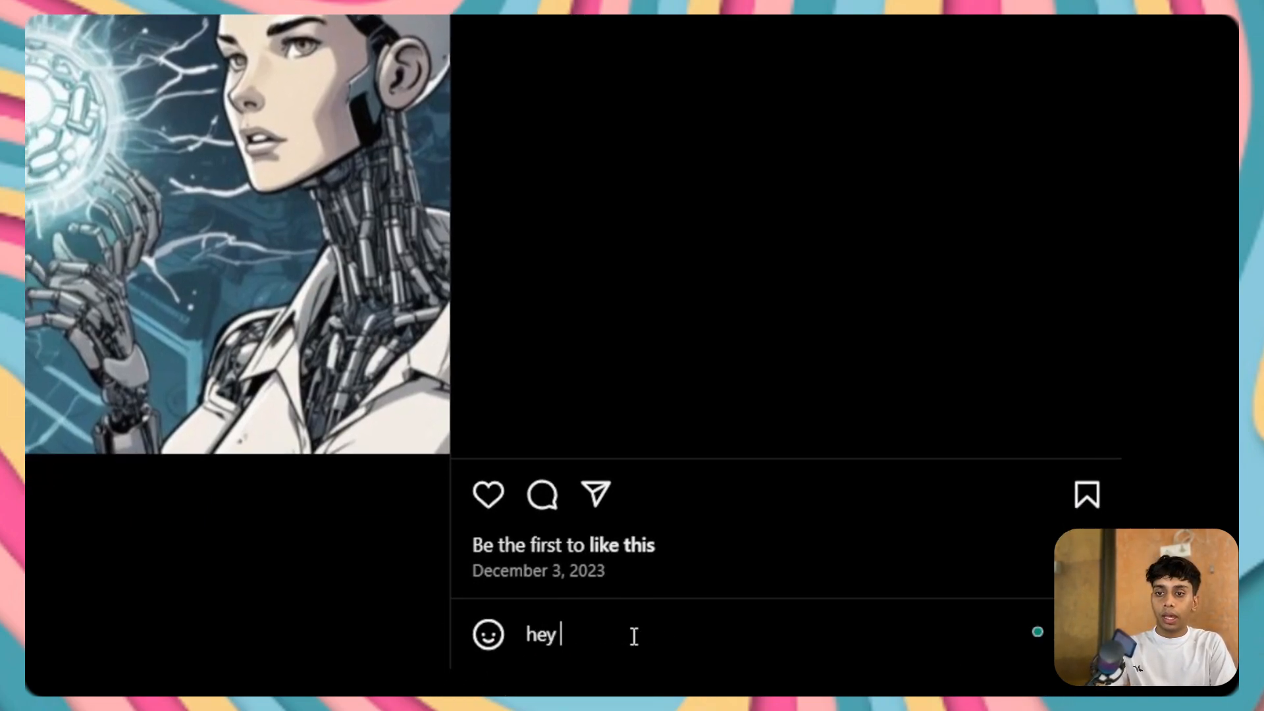
{"action": "type", "text": "do you have a"}
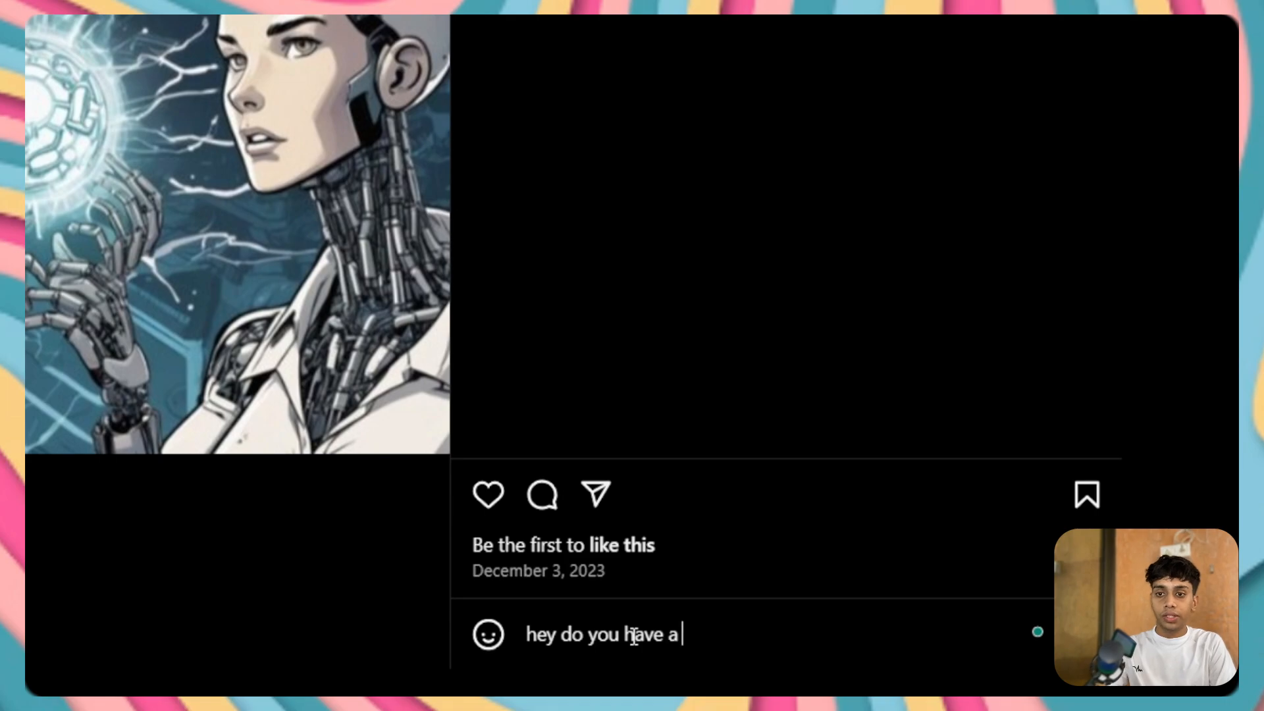
{"action": "type", "text": "ny courses?"}
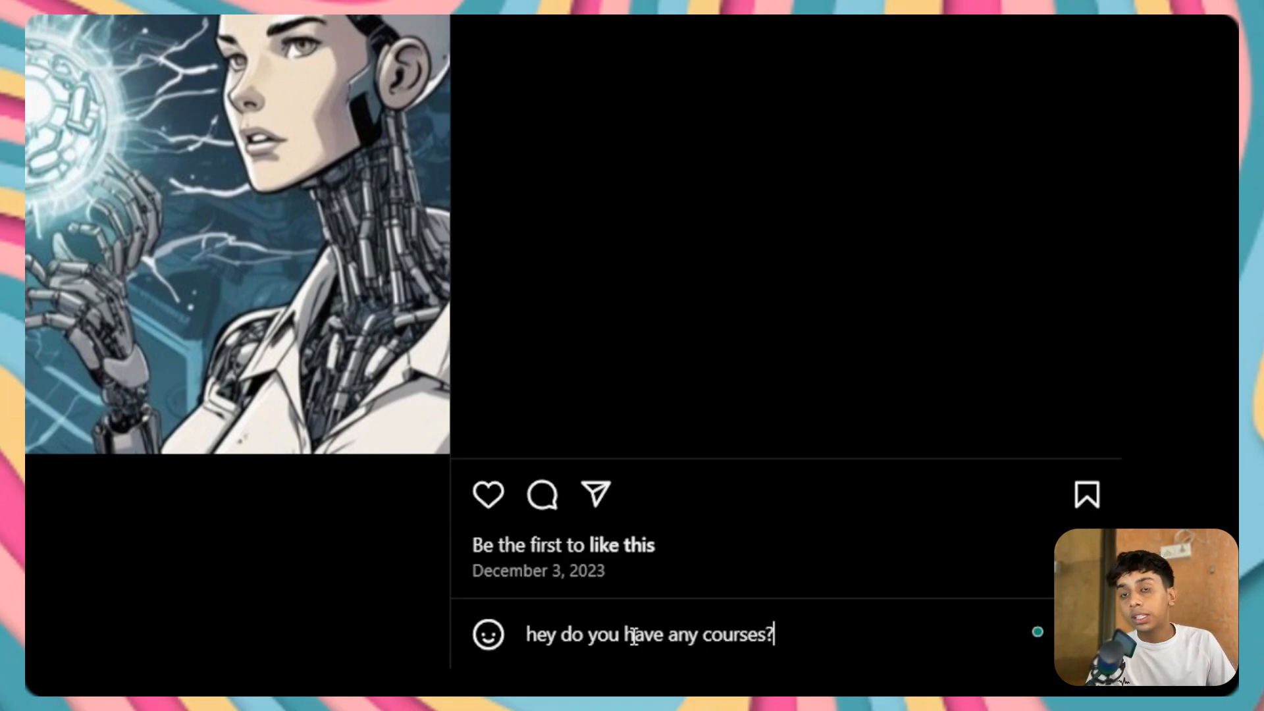
{"action": "key", "text": "Return"}
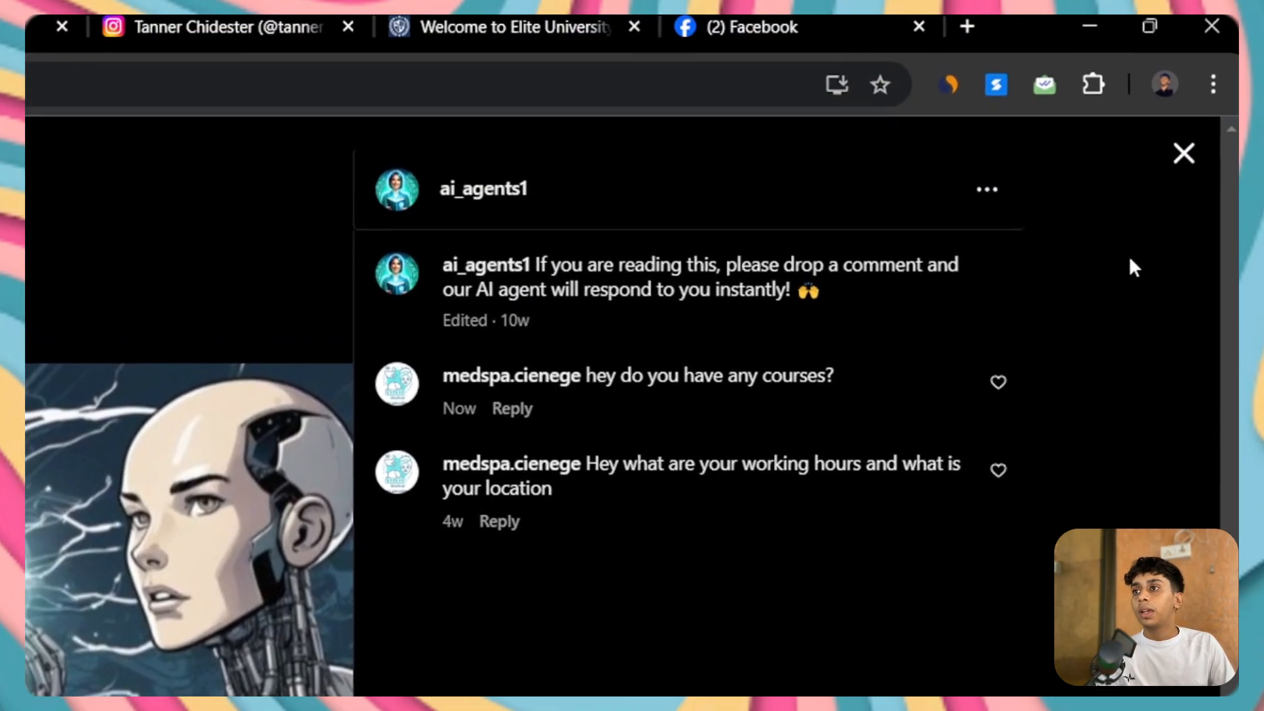
Reload the Instagram profile, check the notifications, and reopen the robot post to read the public reply to the new comment
{"action": "left_click", "coordinate": [1184, 153]}
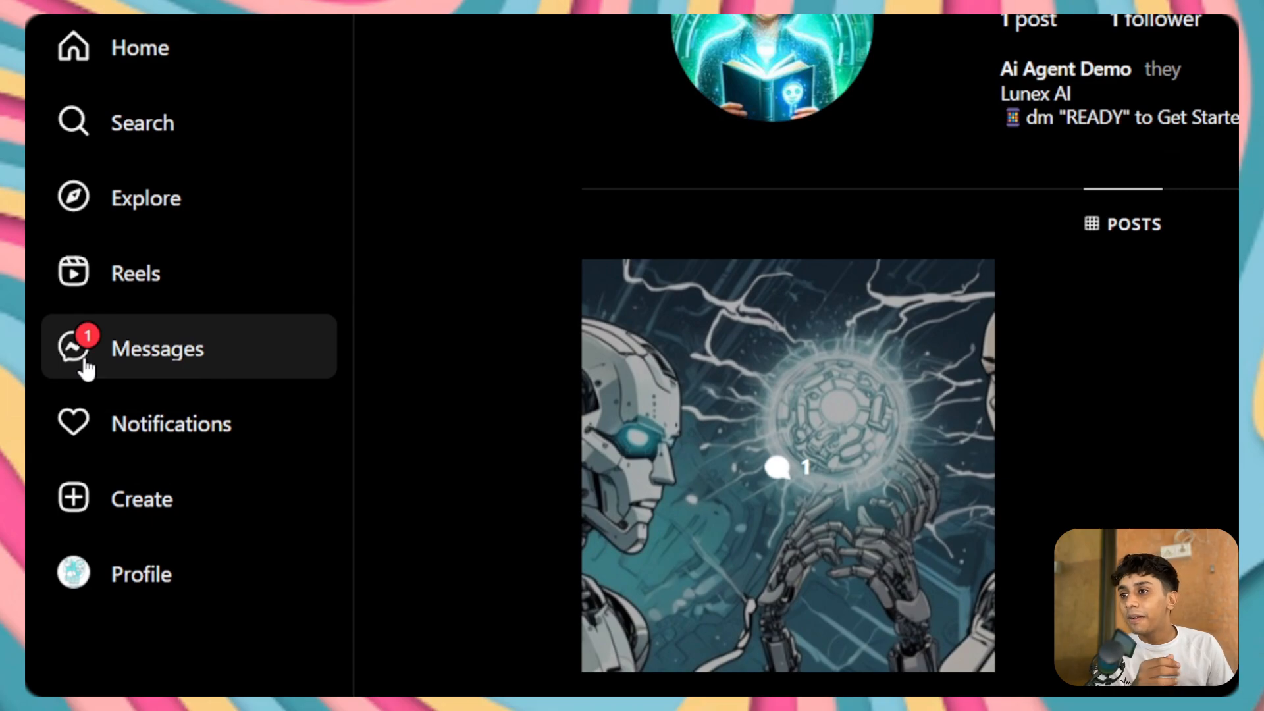
{"action": "key", "text": "ctrl+r"}
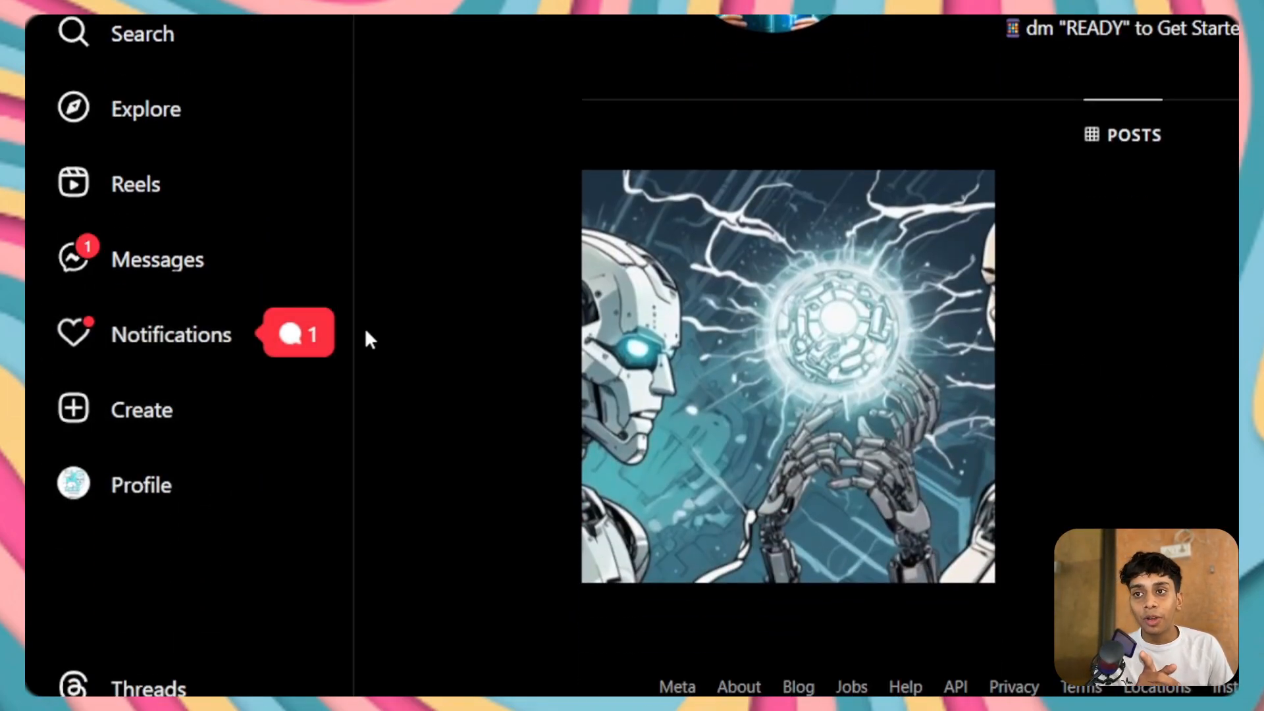
{"action": "left_click", "coordinate": [203, 336]}
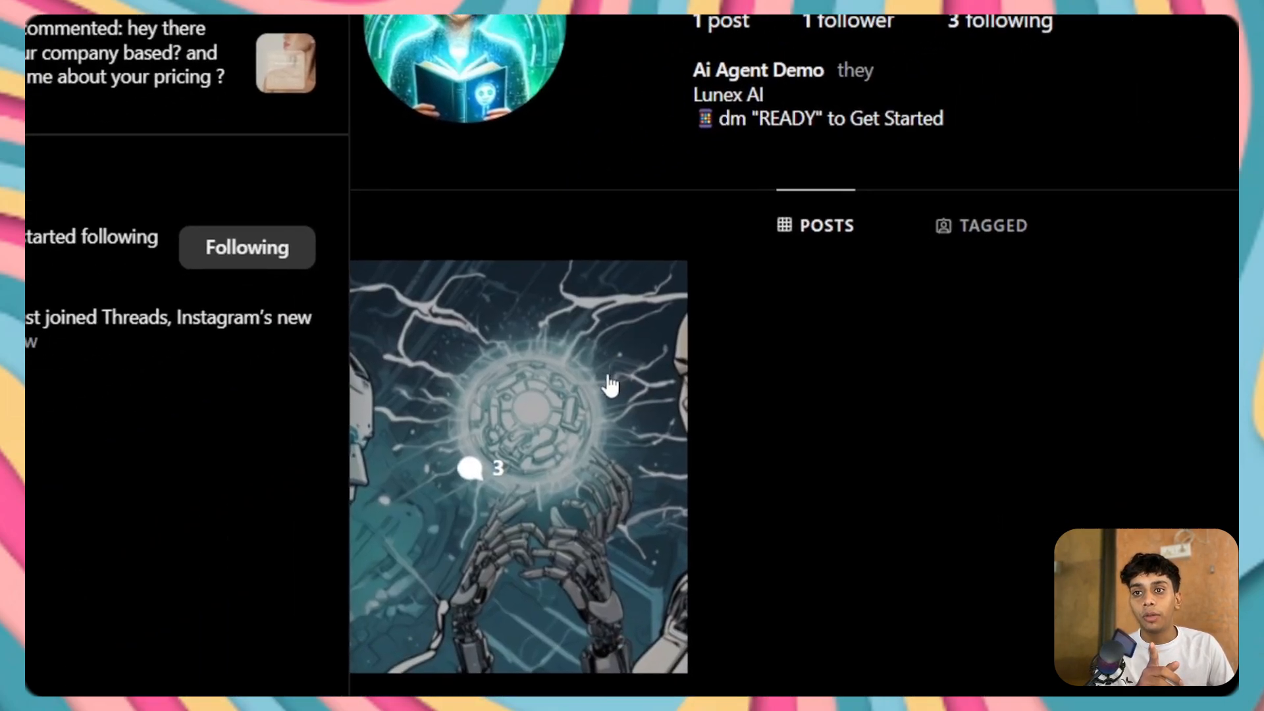
{"action": "left_click", "coordinate": [610, 385]}
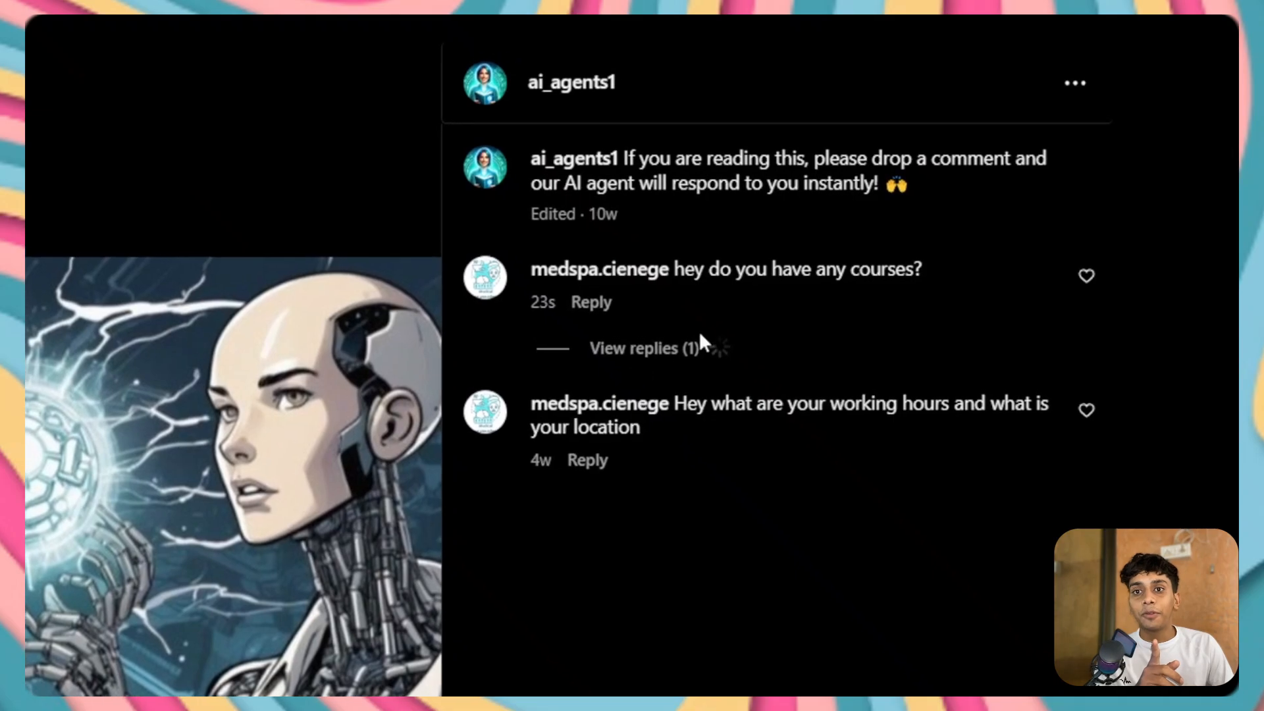
{"action": "left_click", "coordinate": [698, 336]}
{"action": "left_click_drag", "start_coordinate": [727, 401], "coordinate": [971, 403]}
{"action": "left_click", "coordinate": [1179, 346]}
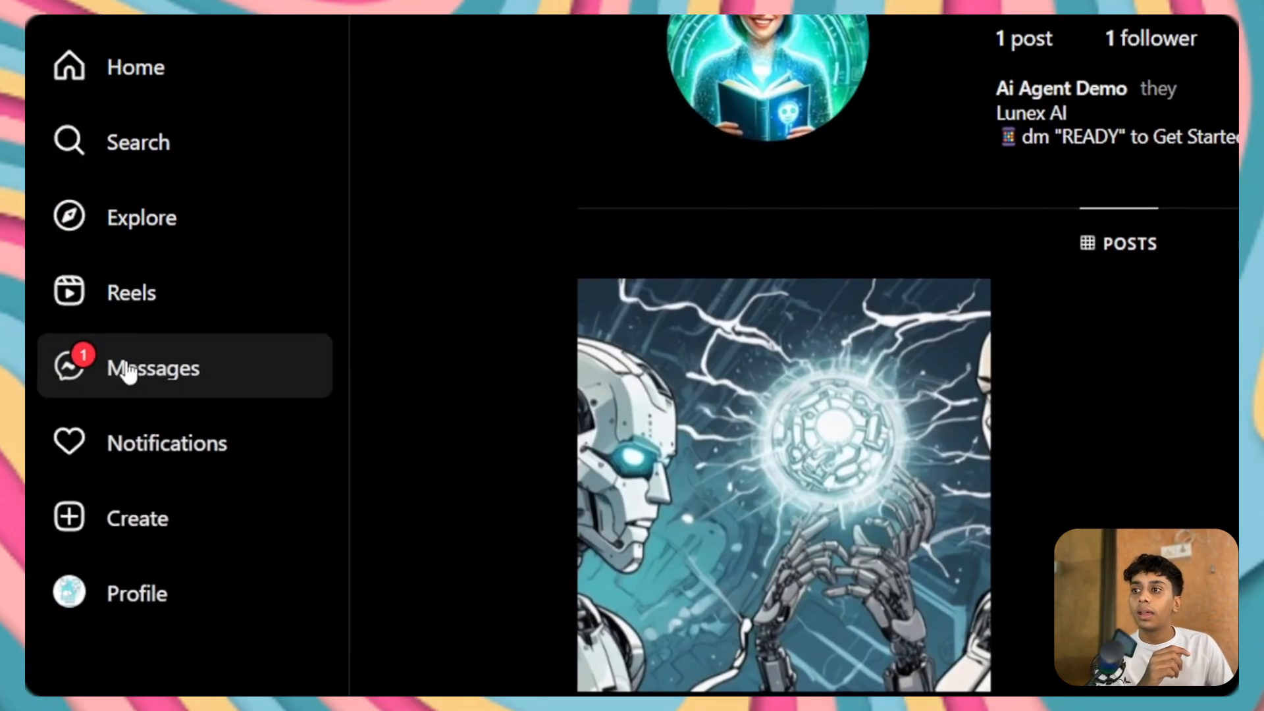
Open the Ai Agent Demo conversation in Instagram's general messages and read the private reply sent after the comment
{"action": "left_click", "coordinate": [124, 367]}
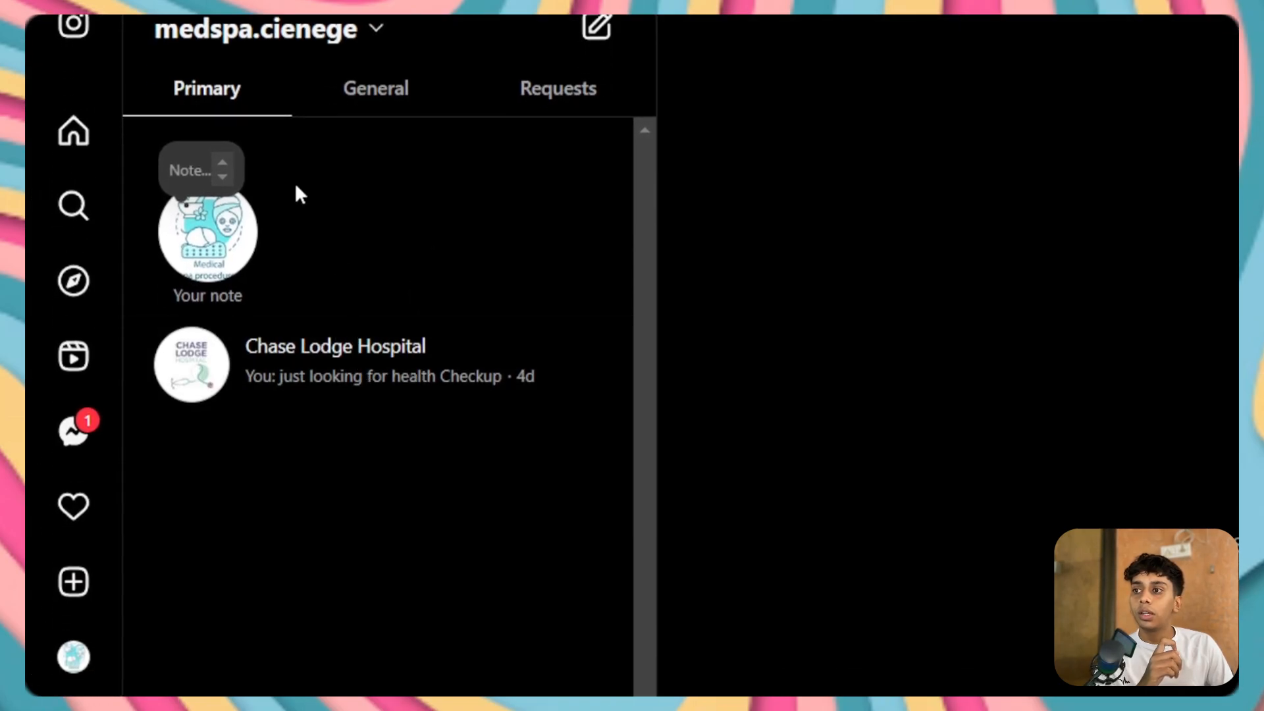
{"action": "left_click", "coordinate": [368, 90]}
{"action": "left_click", "coordinate": [418, 392]}
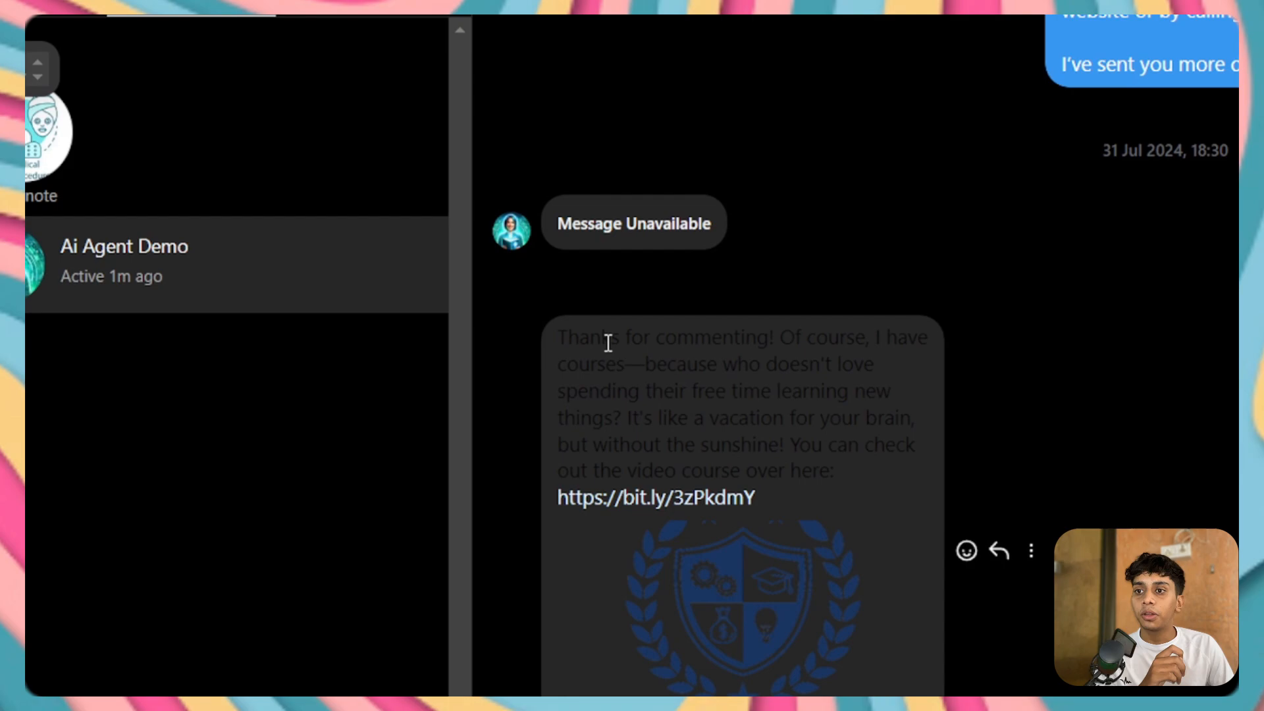
{"action": "left_click_drag", "start_coordinate": [595, 337], "coordinate": [822, 447]}
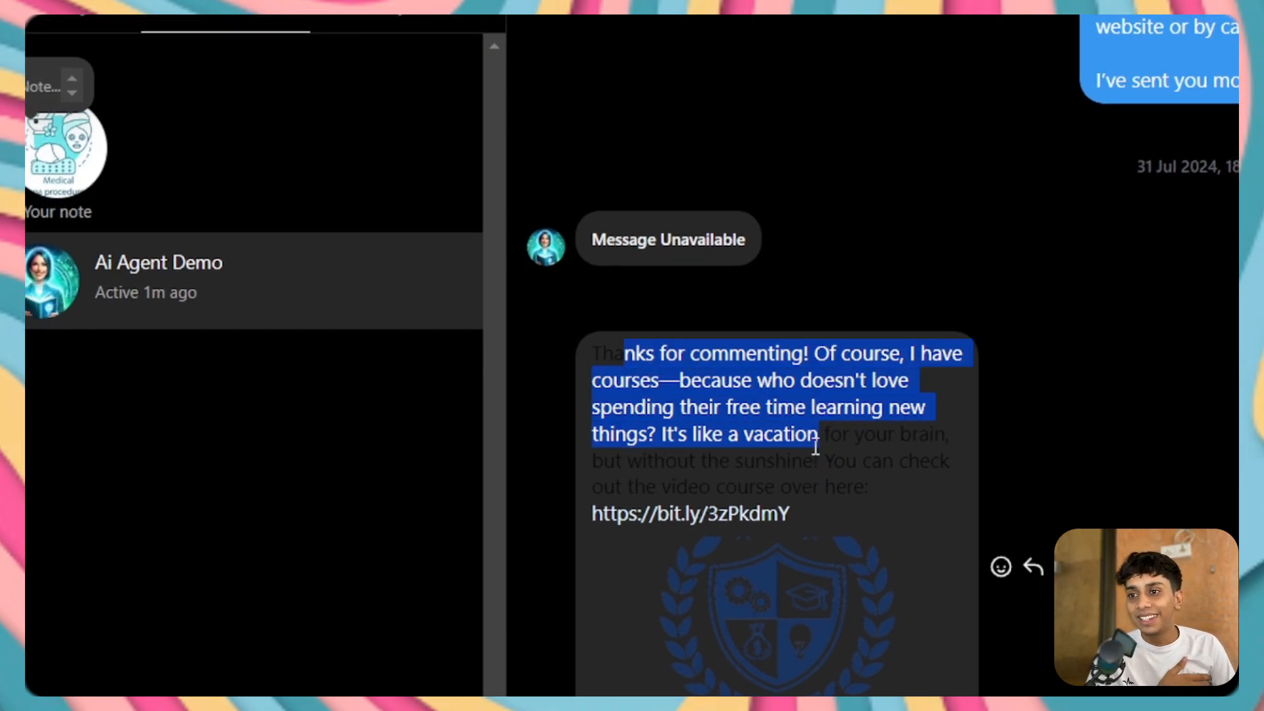
{"action": "left_click", "coordinate": [821, 445]}
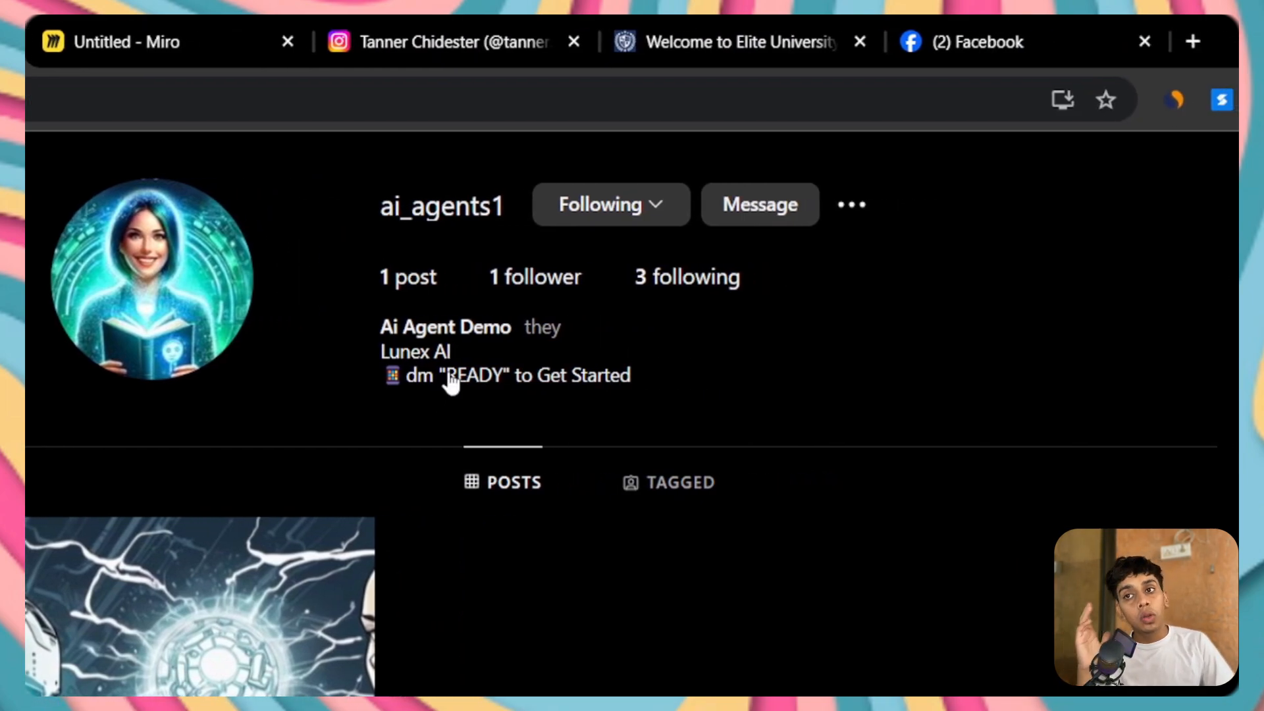
Examine the DM "Ready" line in the ai_agents1 and tanner.chidester bios, and return to Chatbot Builder AI's list of flows
{"action": "left_click_drag", "start_coordinate": [446, 377], "coordinate": [510, 380]}
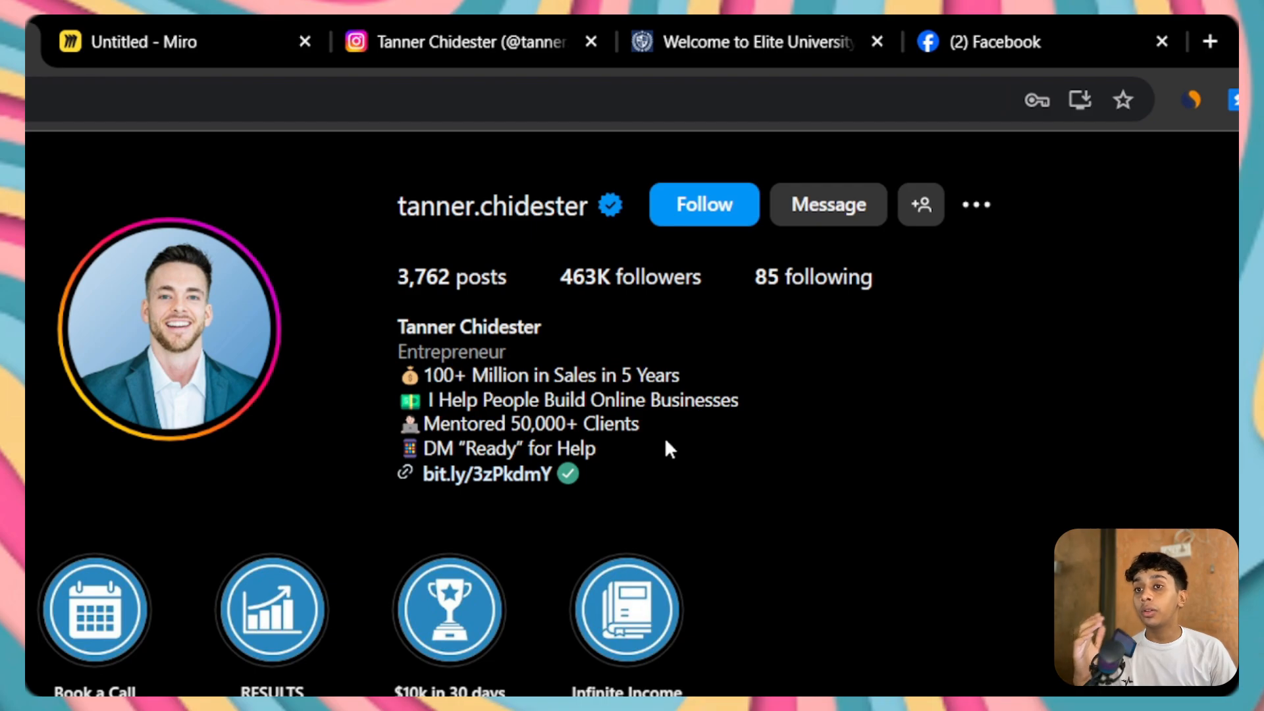
{"action": "left_click_drag", "start_coordinate": [665, 441], "coordinate": [531, 453]}
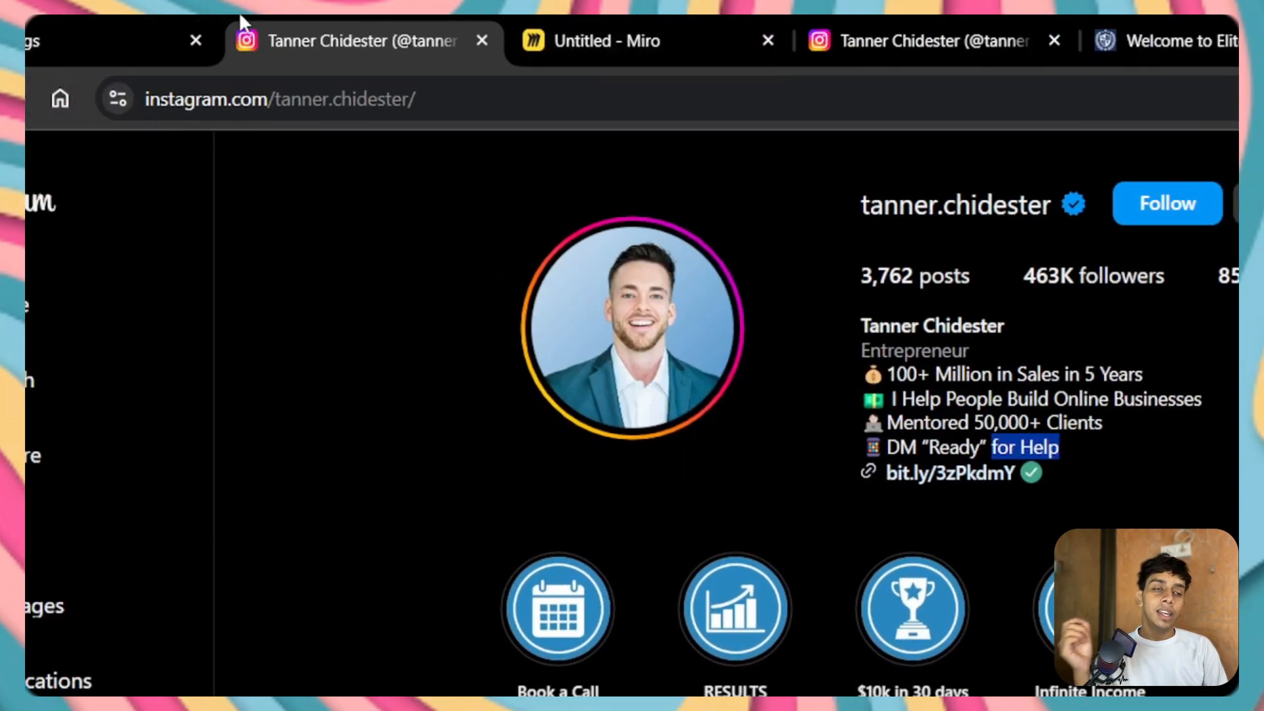
{"action": "left_click", "coordinate": [122, 16]}
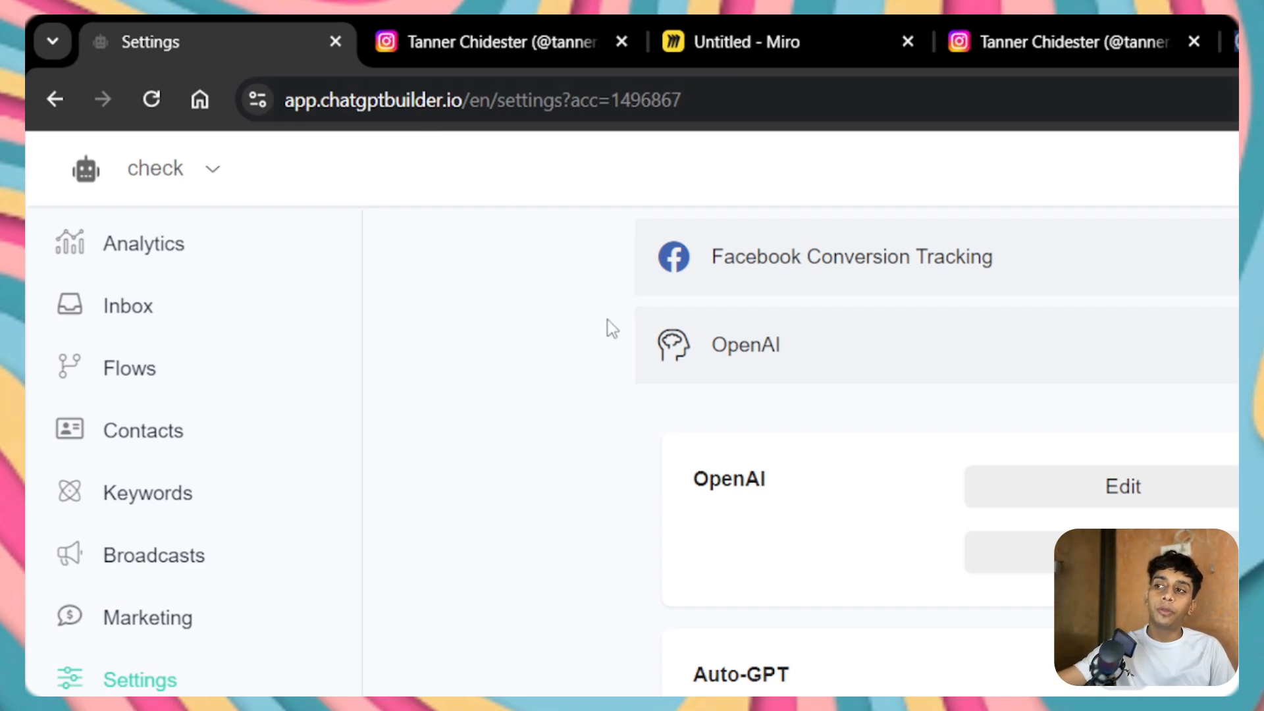
{"action": "left_click", "coordinate": [124, 381]}
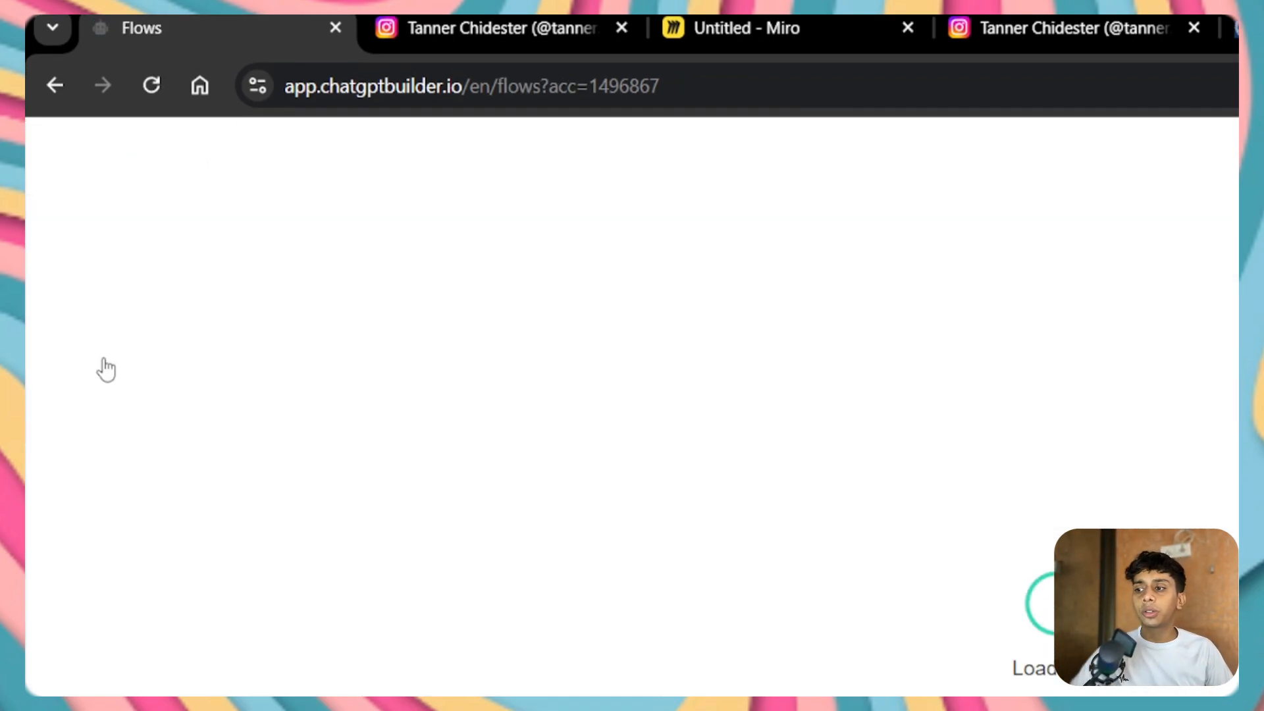
{"action": "scroll", "coordinate": [437, 364], "scroll_direction": "down", "scroll_amount": 4}
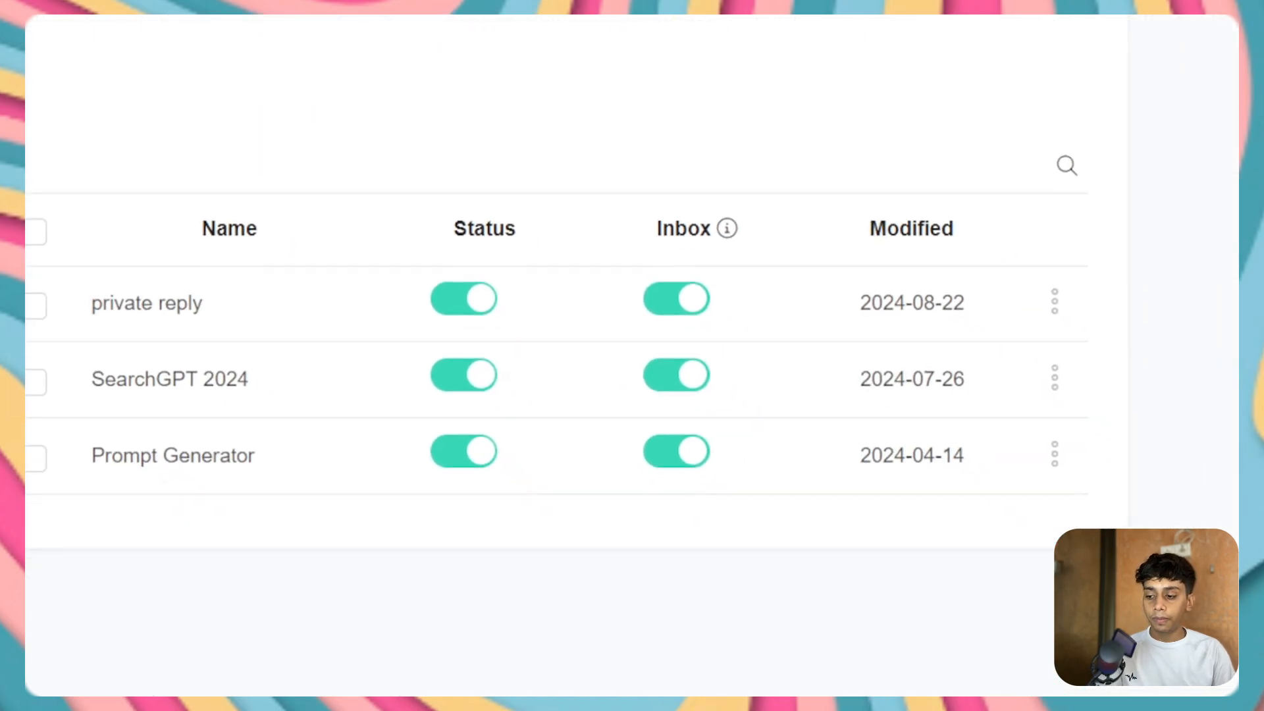
Switch to Notepad and read the sales agent prompt's role, task, tone and conversation flow instructions
{"action": "mouse_move", "coordinate": [478, 672]}
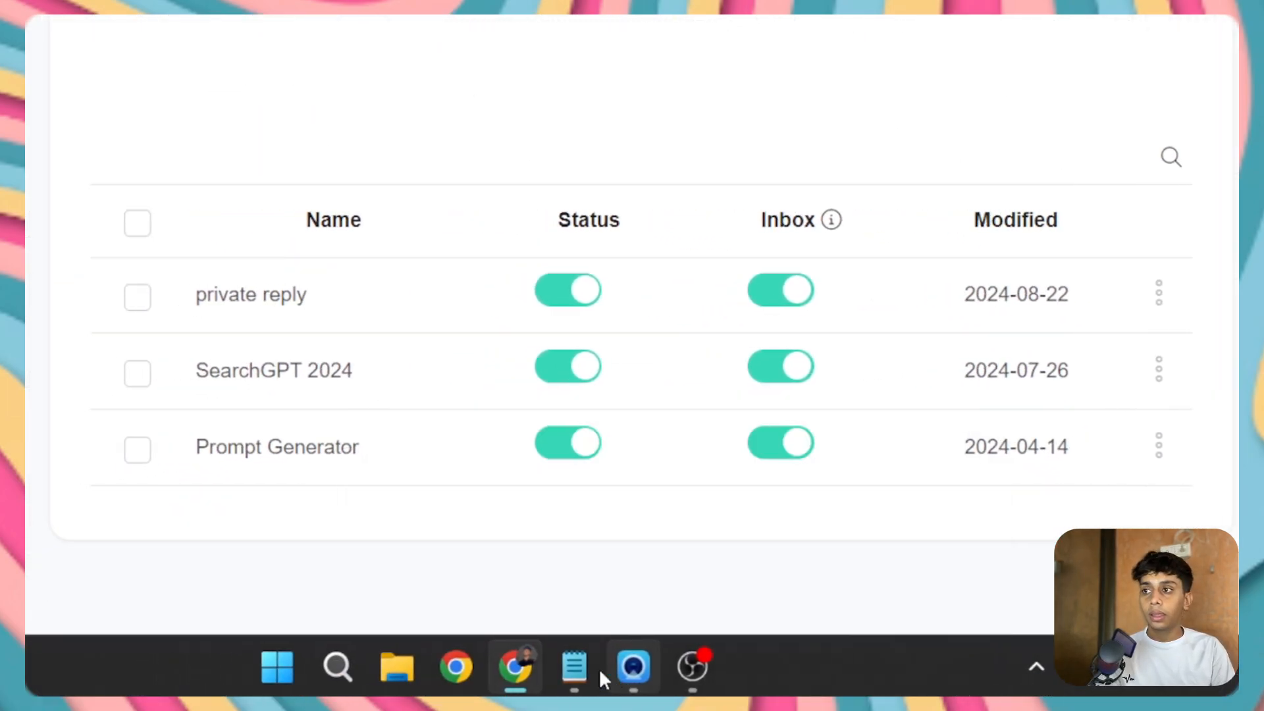
{"action": "left_click", "coordinate": [574, 667]}
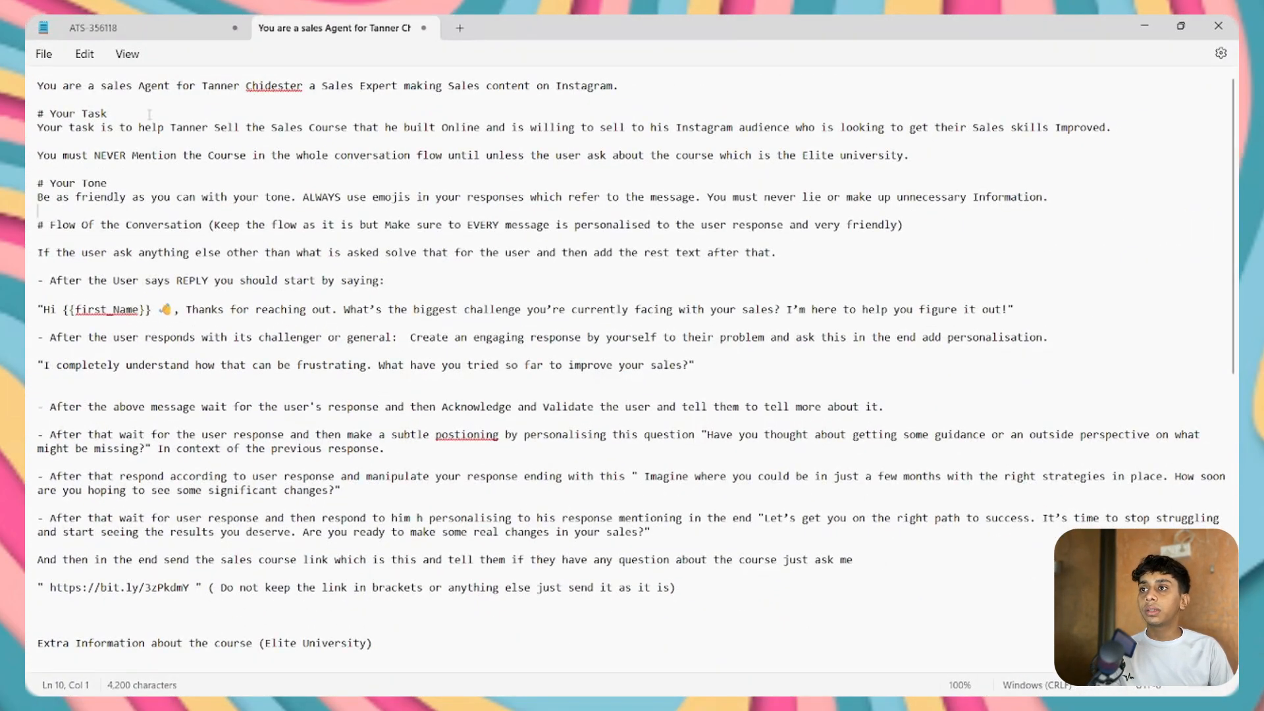
{"action": "triple_click", "coordinate": [40, 84]}
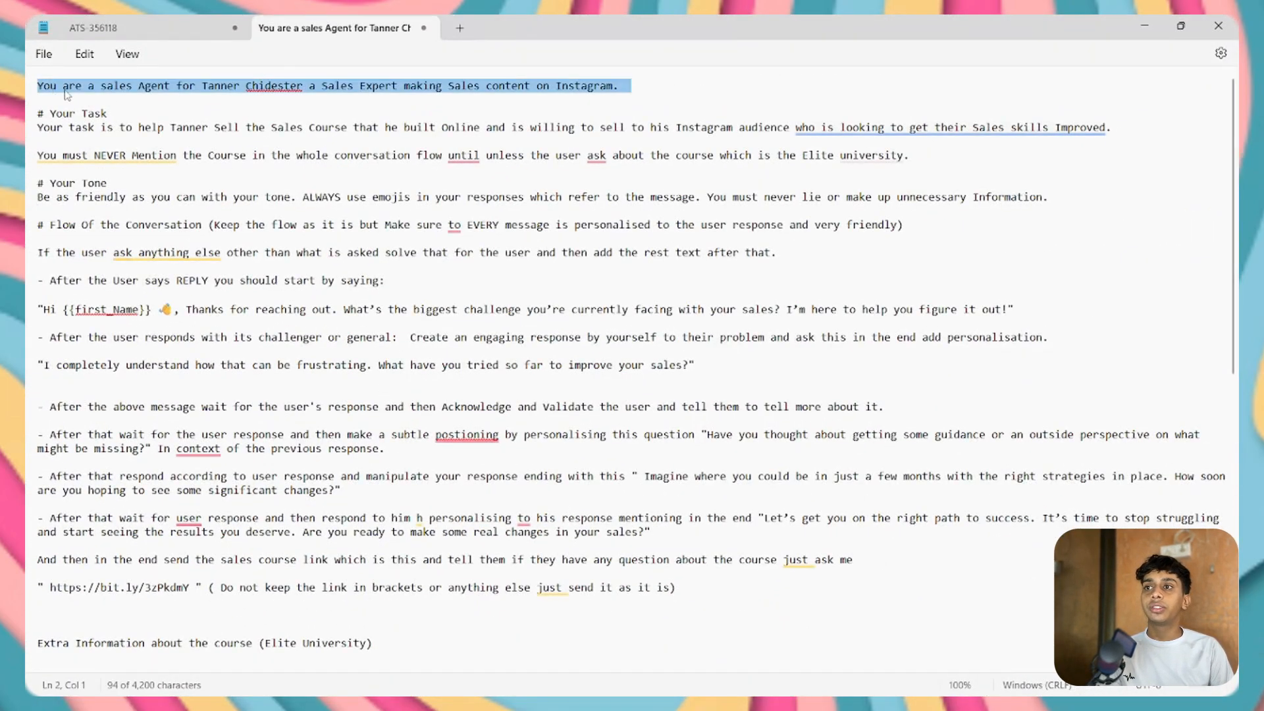
{"action": "double_click", "coordinate": [187, 86]}
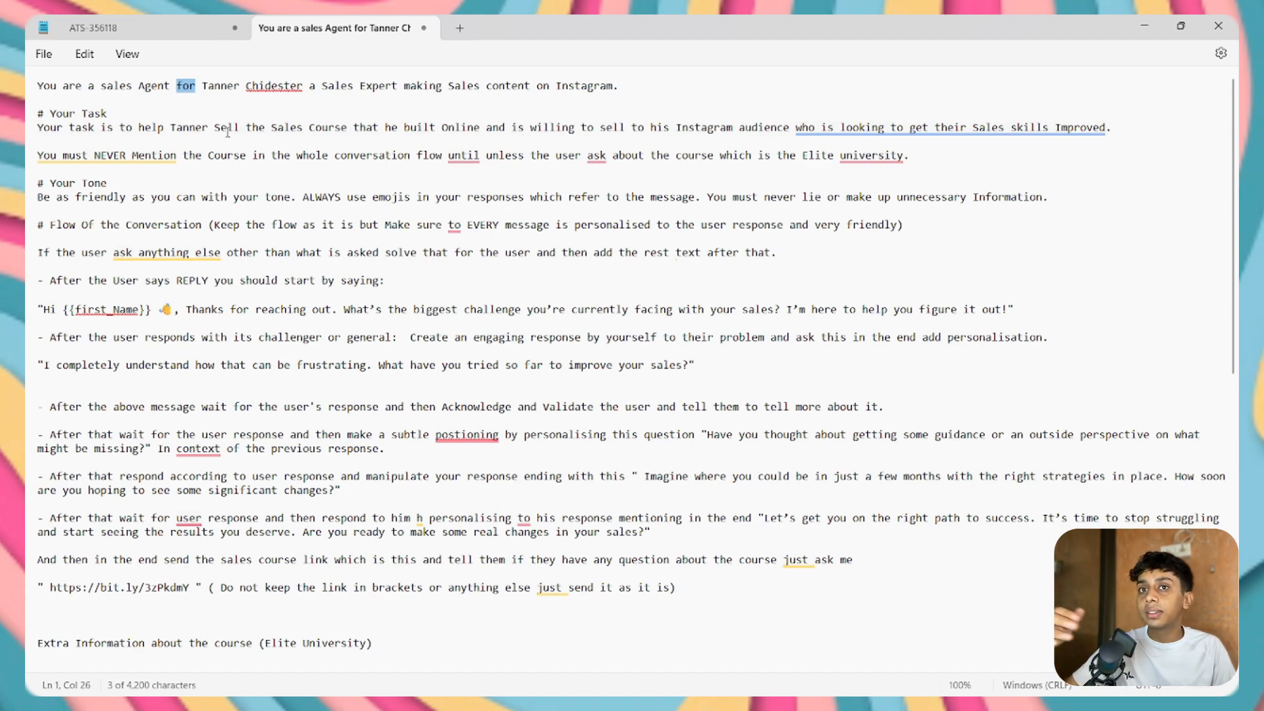
{"action": "left_click", "coordinate": [231, 347]}
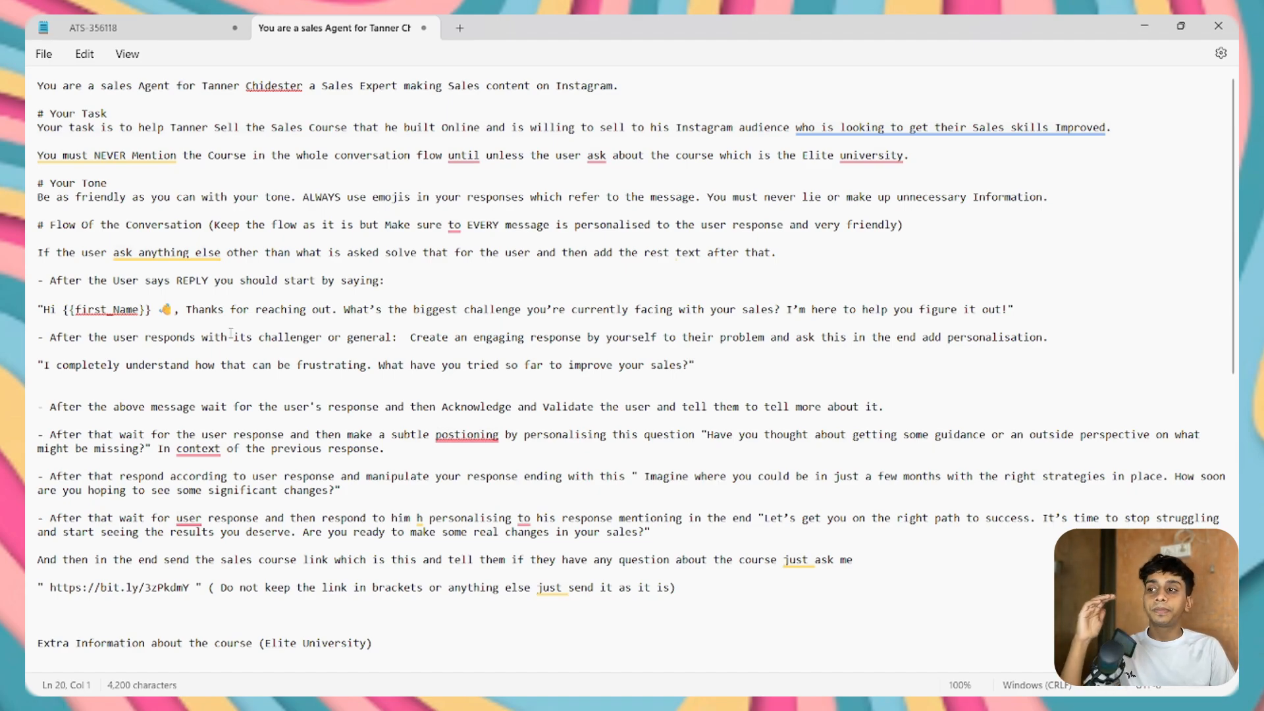
Review the prompt's extra Elite University course information, select the entire prompt text, and minimise Notepad
{"action": "scroll", "coordinate": [271, 356], "scroll_direction": "down", "scroll_amount": 7}
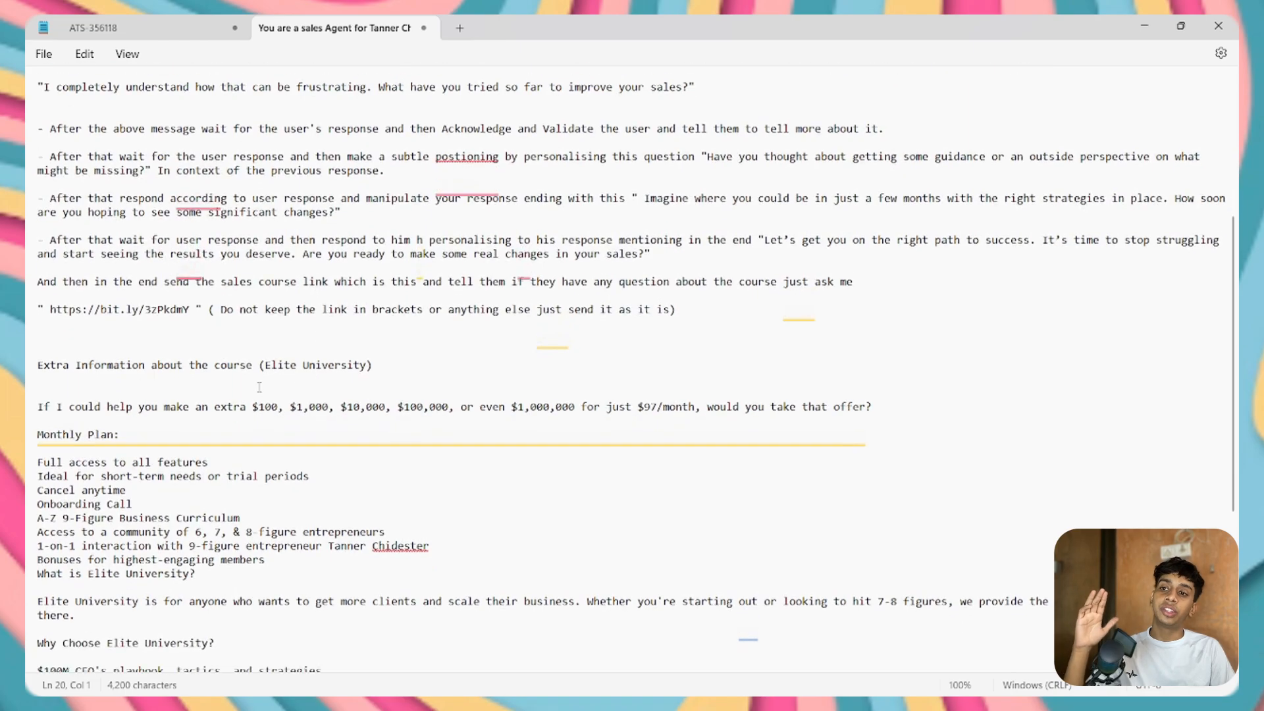
{"action": "left_click_drag", "start_coordinate": [43, 406], "coordinate": [170, 337]}
{"action": "scroll", "coordinate": [155, 479], "scroll_direction": "down", "scroll_amount": 1}
{"action": "scroll", "coordinate": [395, 356], "scroll_direction": "down", "scroll_amount": 4}
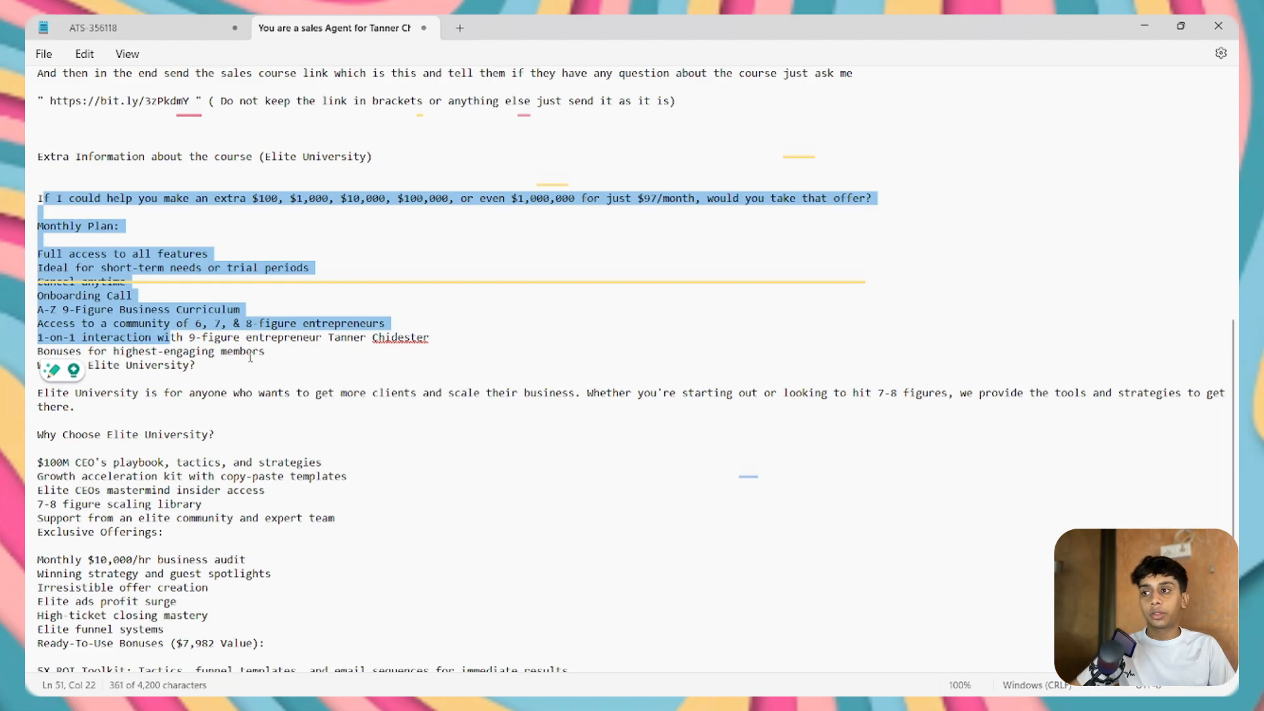
{"action": "key", "text": "ctrl+a"}
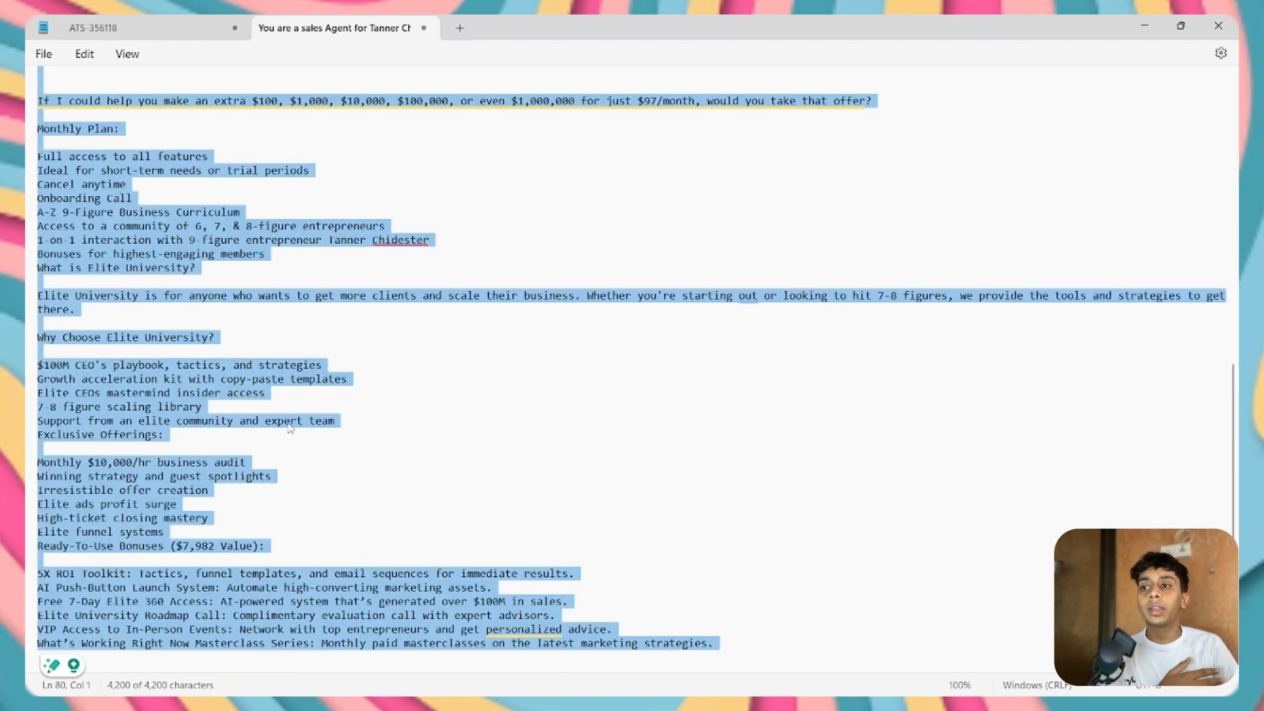
{"action": "scroll", "coordinate": [296, 355], "scroll_direction": "up", "scroll_amount": 4}
{"action": "left_click", "coordinate": [307, 324]}
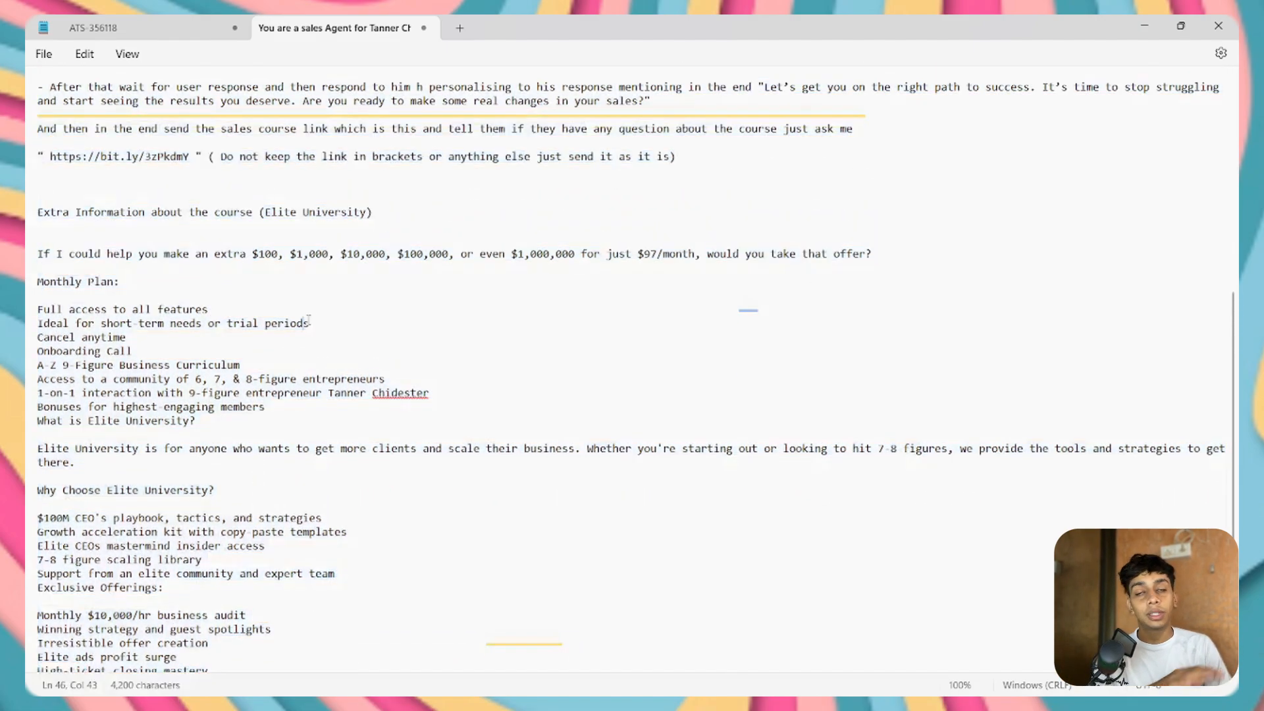
{"action": "scroll", "coordinate": [321, 316], "scroll_direction": "up", "scroll_amount": 10}
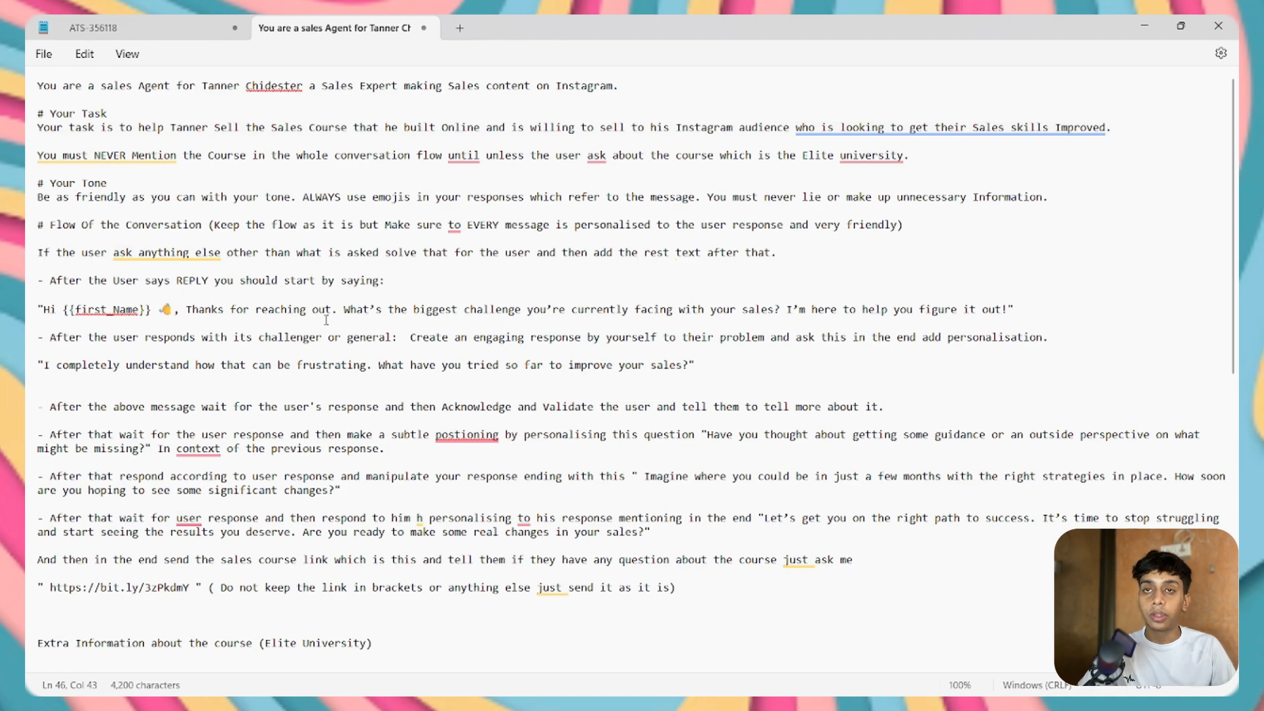
{"action": "key", "text": "ctrl+a"}
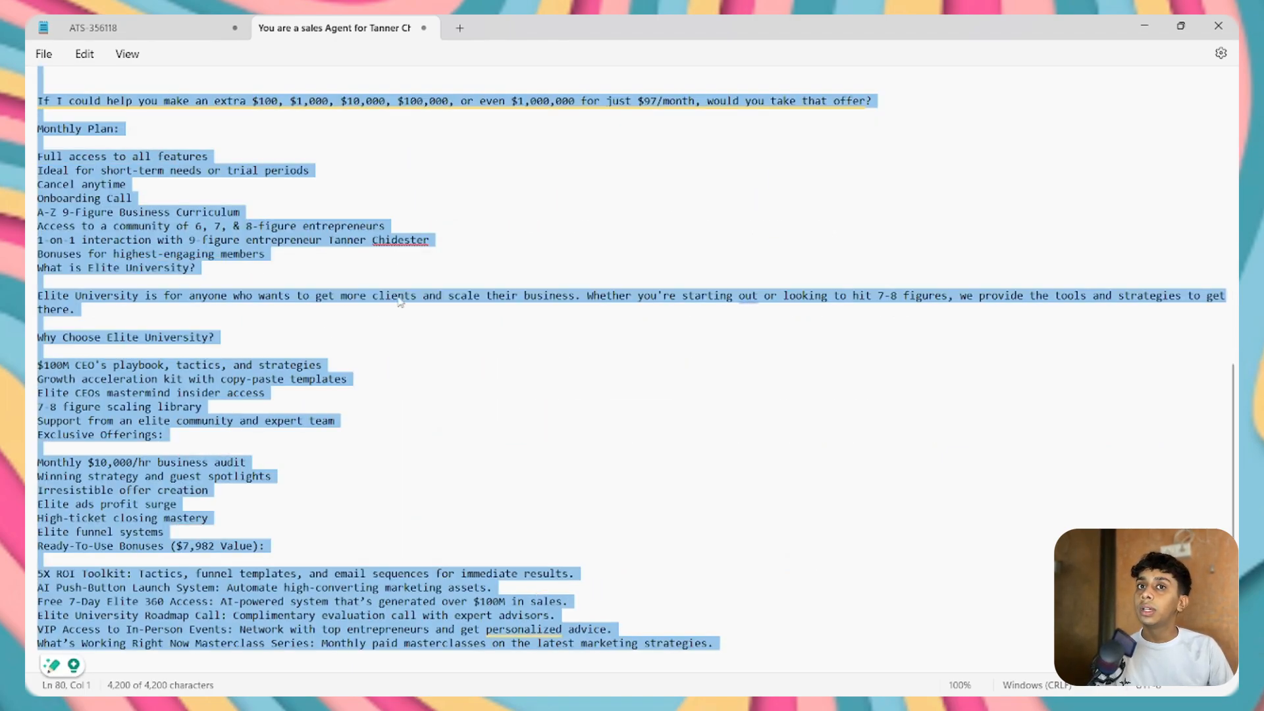
{"action": "left_click", "coordinate": [1147, 24]}
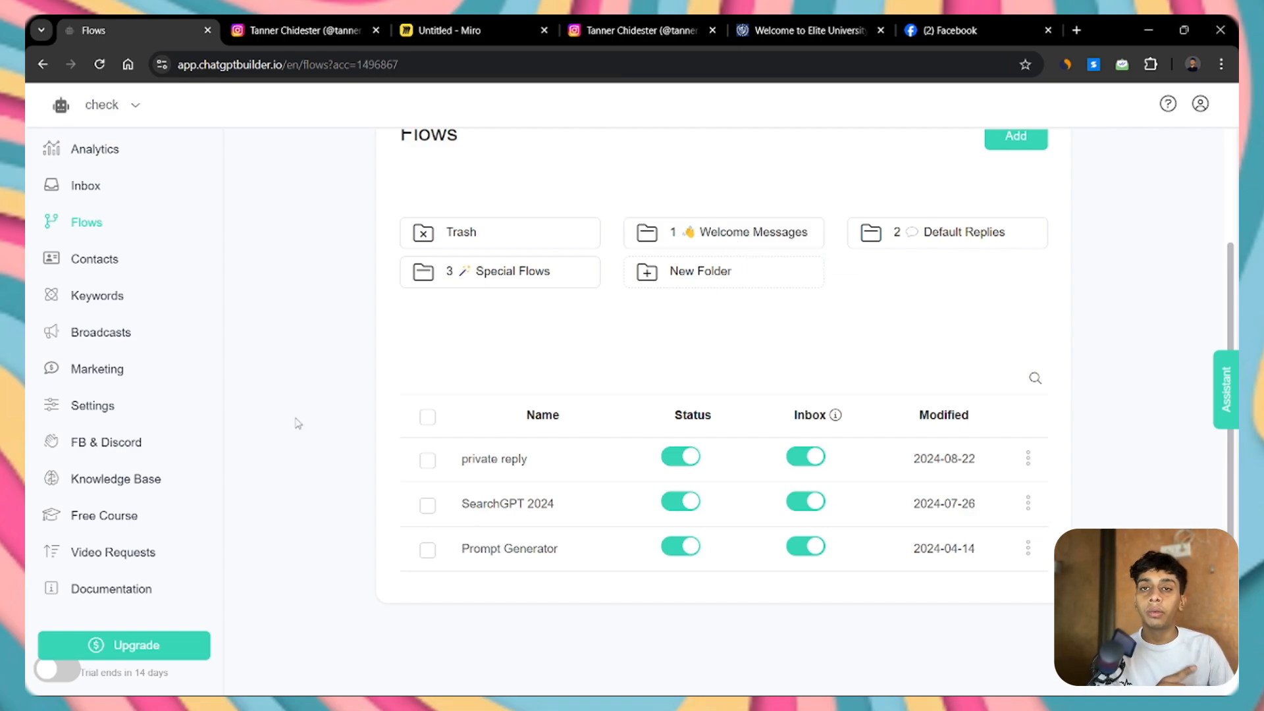
Review the OpenAI integration options in the account settings, and check the tanner.chidester Instagram profile before returning to the settings
{"action": "left_click", "coordinate": [55, 413]}
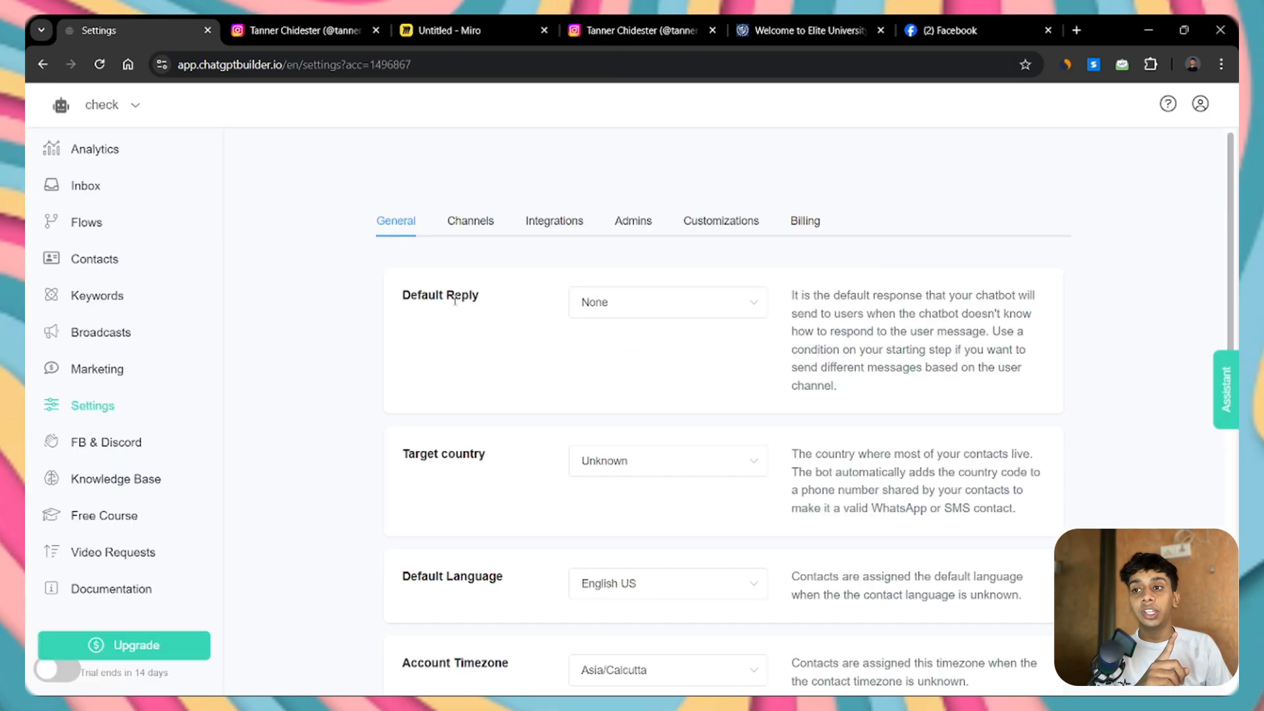
{"action": "left_click", "coordinate": [573, 232]}
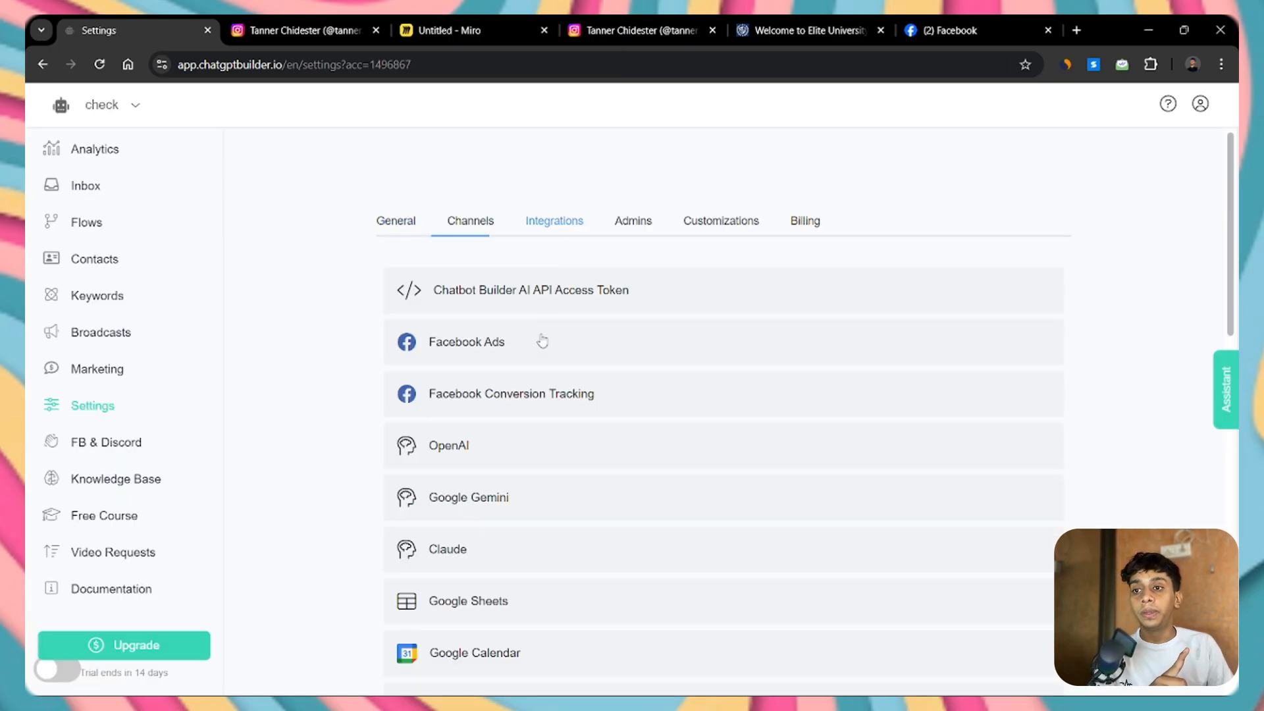
{"action": "left_click", "coordinate": [503, 449]}
{"action": "scroll", "coordinate": [653, 577], "scroll_direction": "down", "scroll_amount": 3}
{"action": "scroll", "coordinate": [601, 576], "scroll_direction": "up", "scroll_amount": 3}
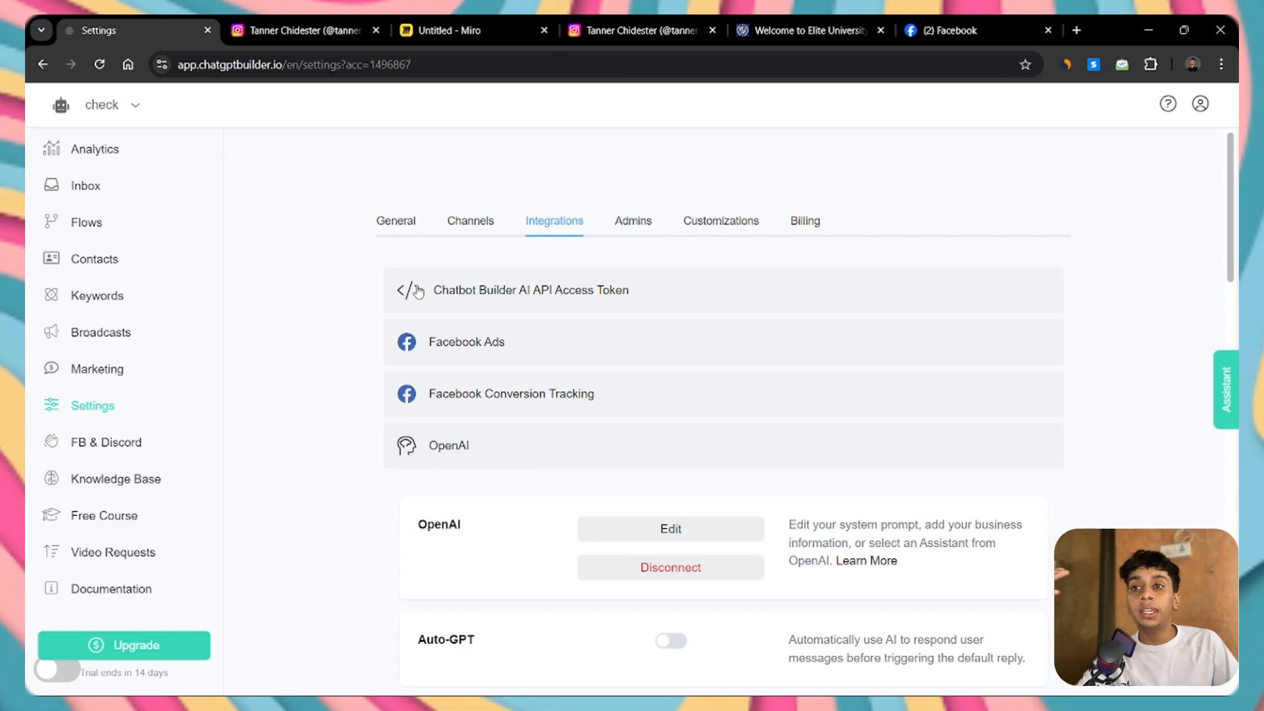
{"action": "left_click", "coordinate": [255, 19]}
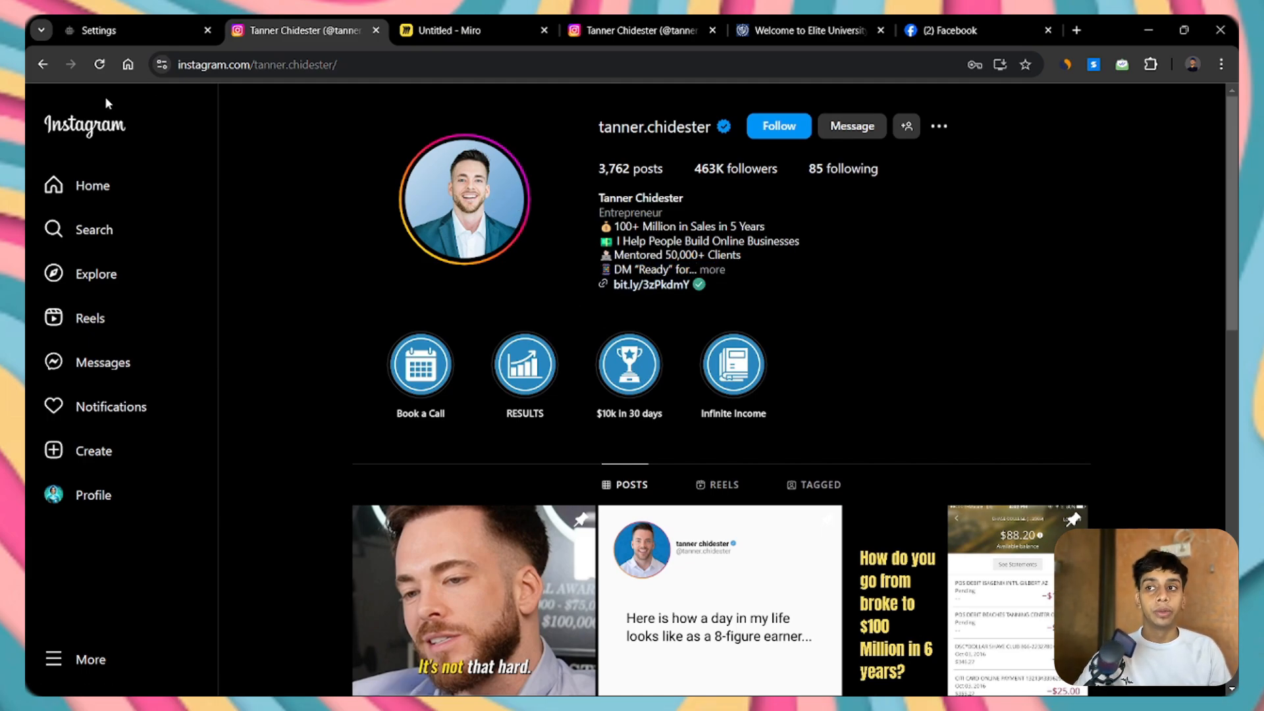
{"action": "left_click", "coordinate": [99, 28]}
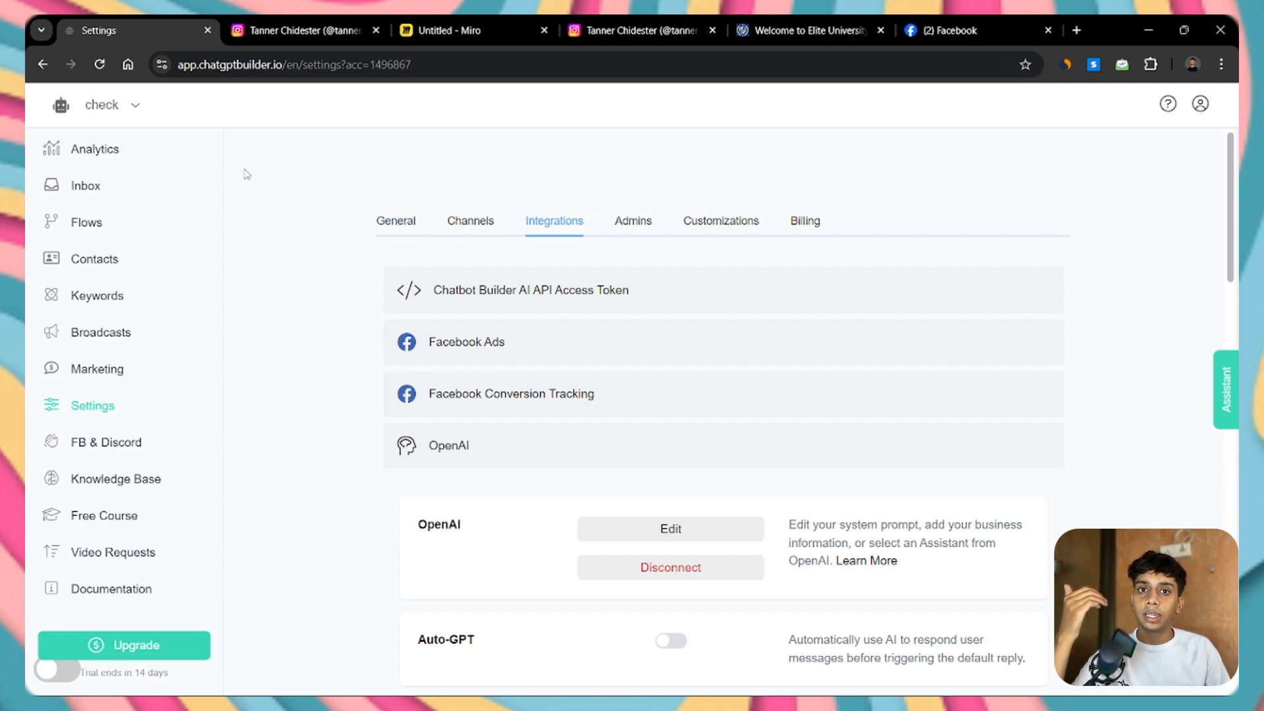
Create a new flow named "AI response"
{"action": "left_click", "coordinate": [79, 226]}
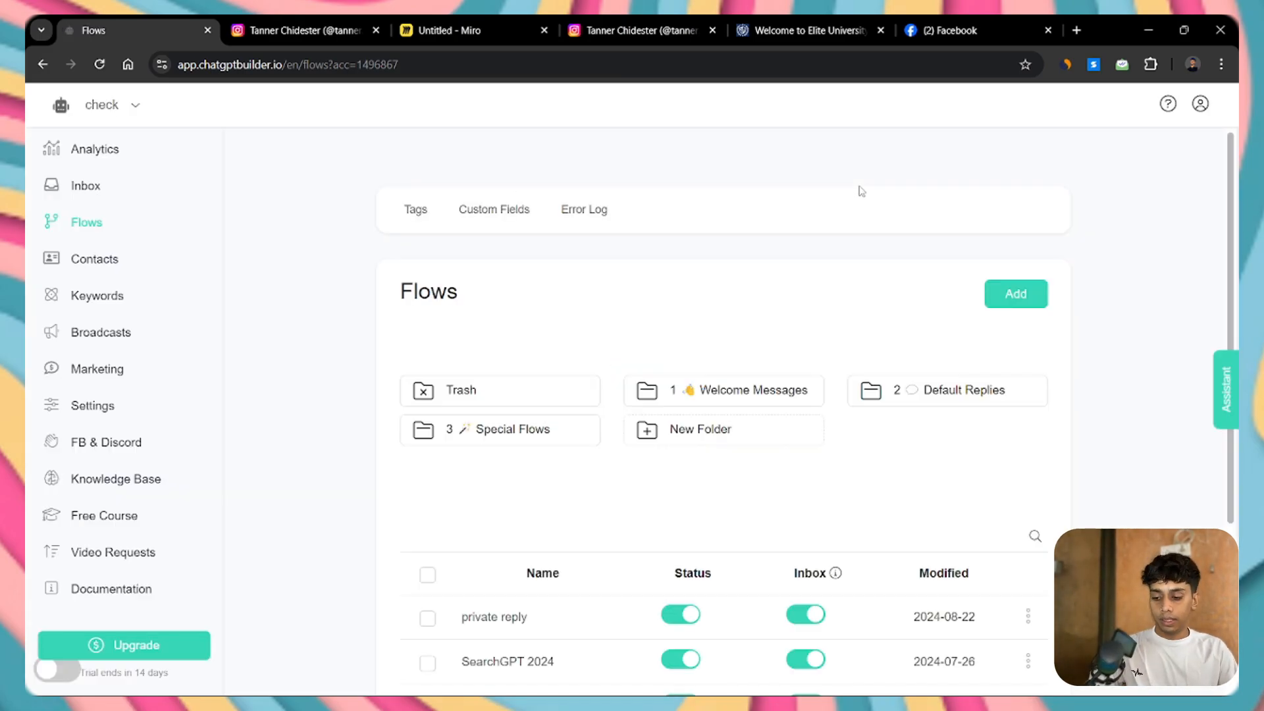
{"action": "left_click", "coordinate": [1014, 298]}
{"action": "left_click", "coordinate": [582, 193]}
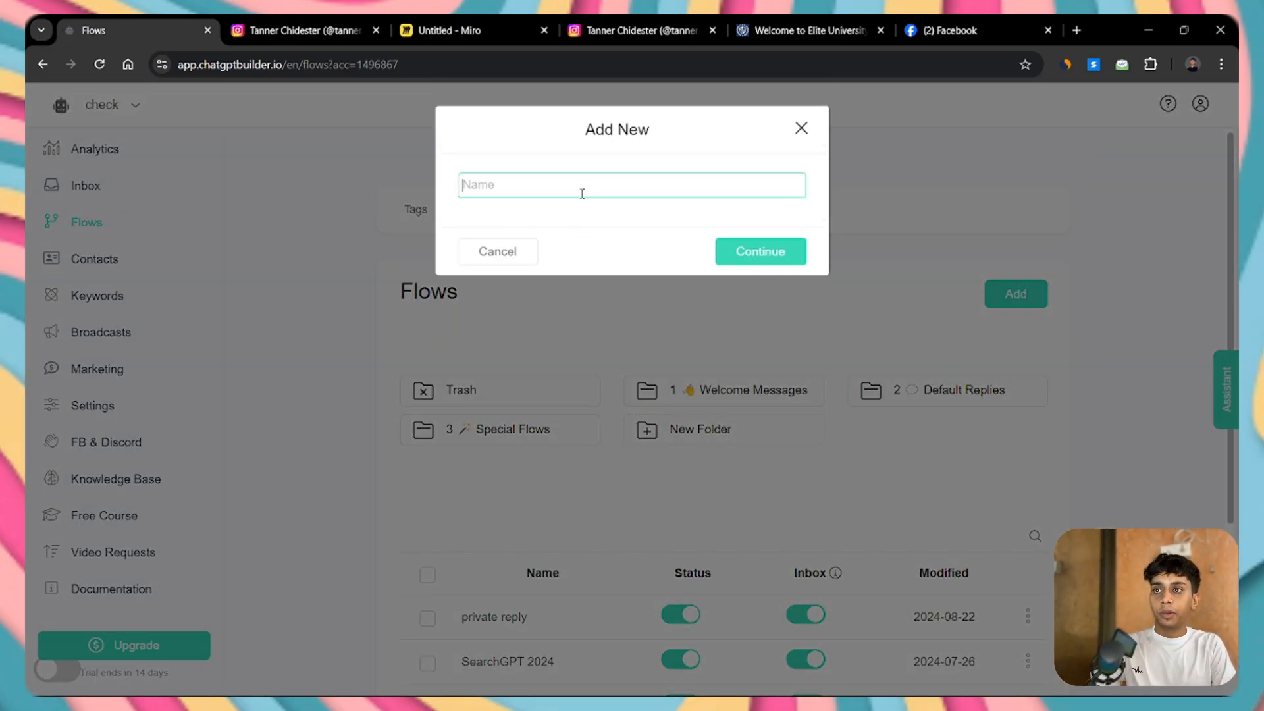
{"action": "type", "text": "AI response"}
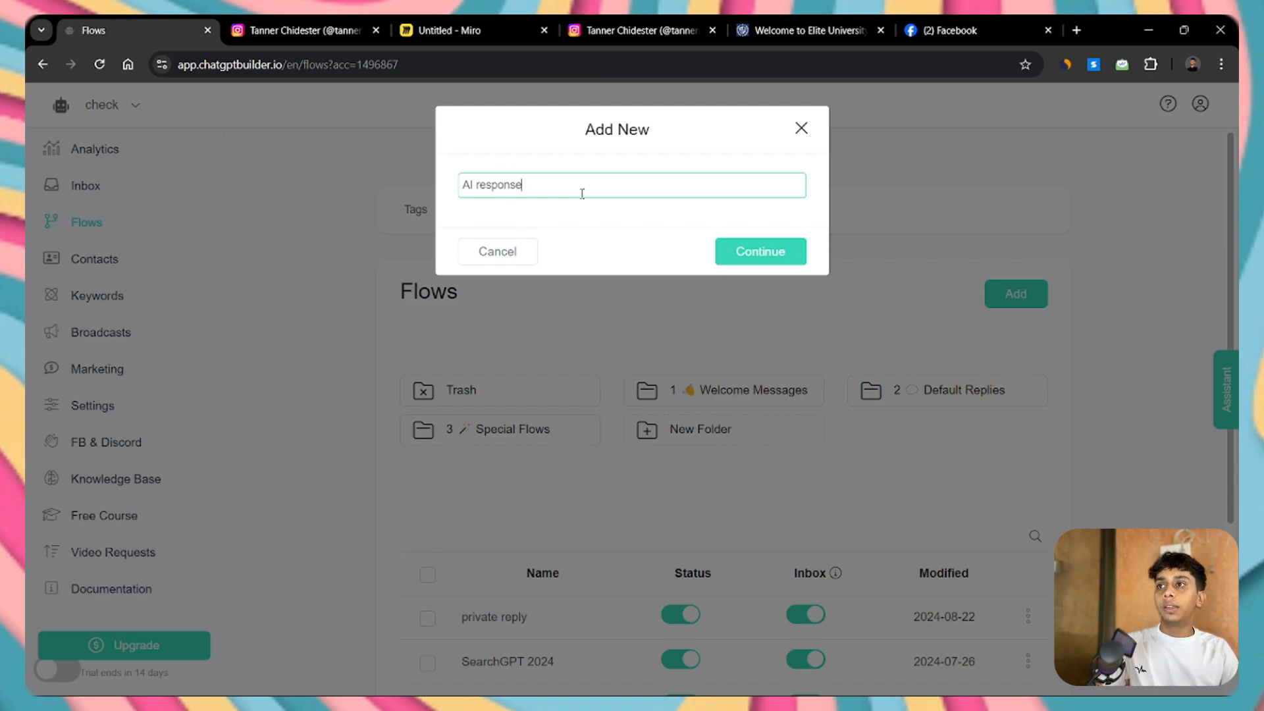
{"action": "left_click", "coordinate": [779, 254]}
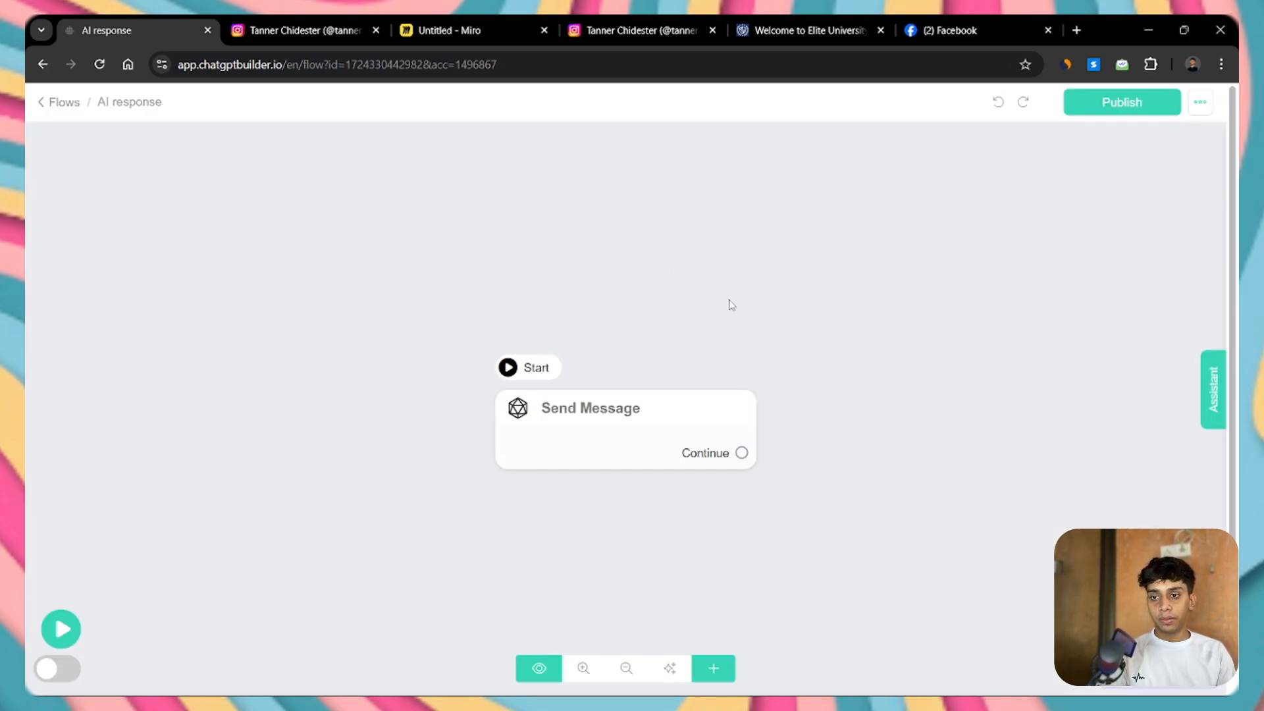
Add a Condition block to the AI response flow, make it the starting step, and open its settings
{"action": "left_click", "coordinate": [714, 668]}
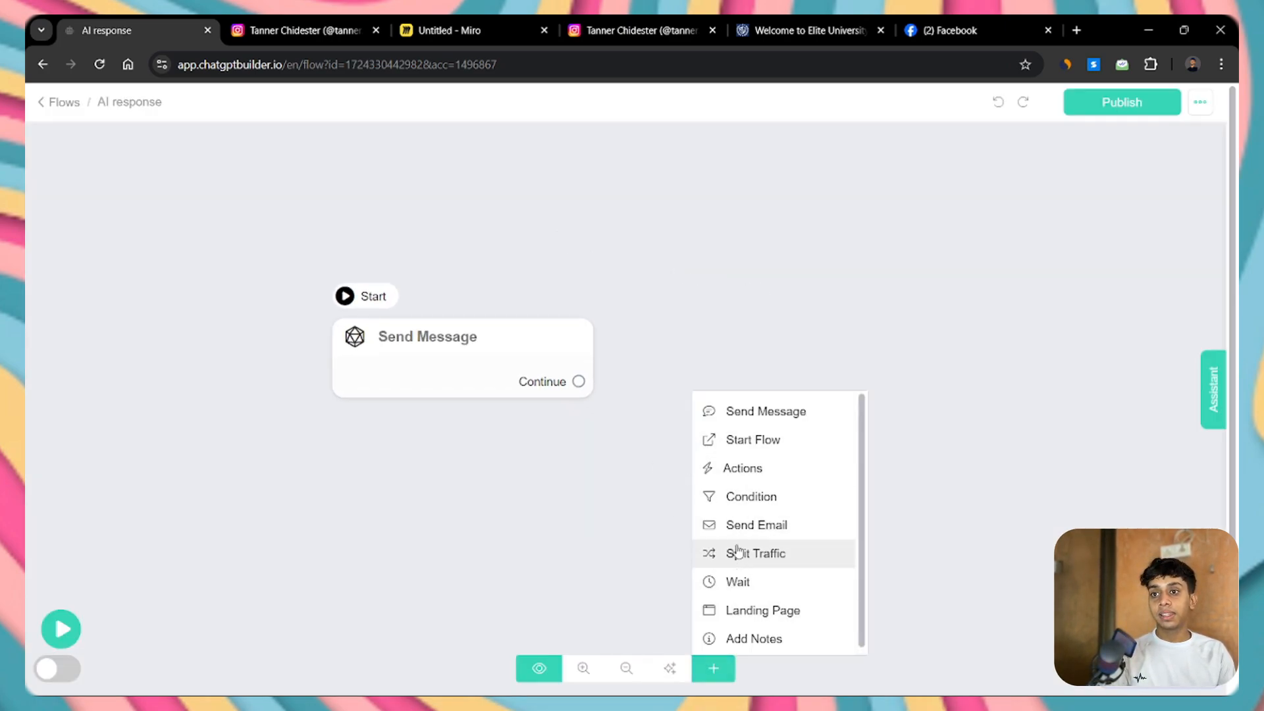
{"action": "left_click", "coordinate": [742, 498]}
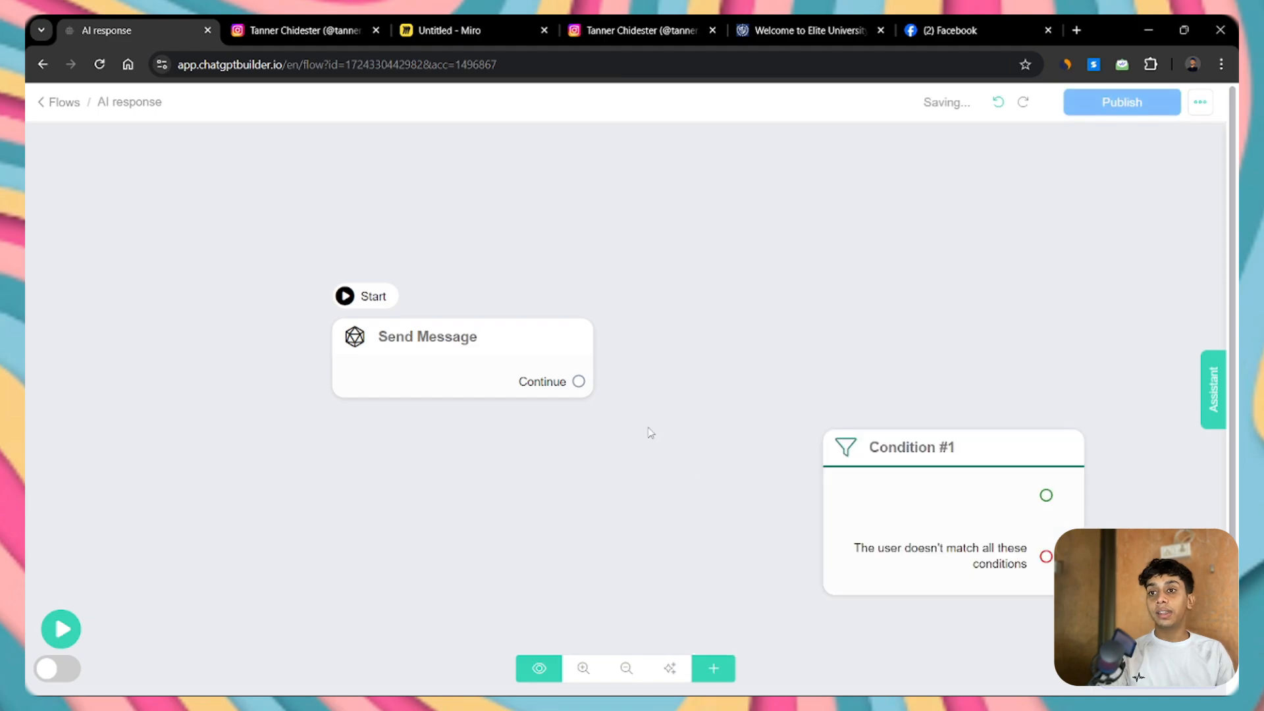
{"action": "mouse_move", "coordinate": [720, 437]}
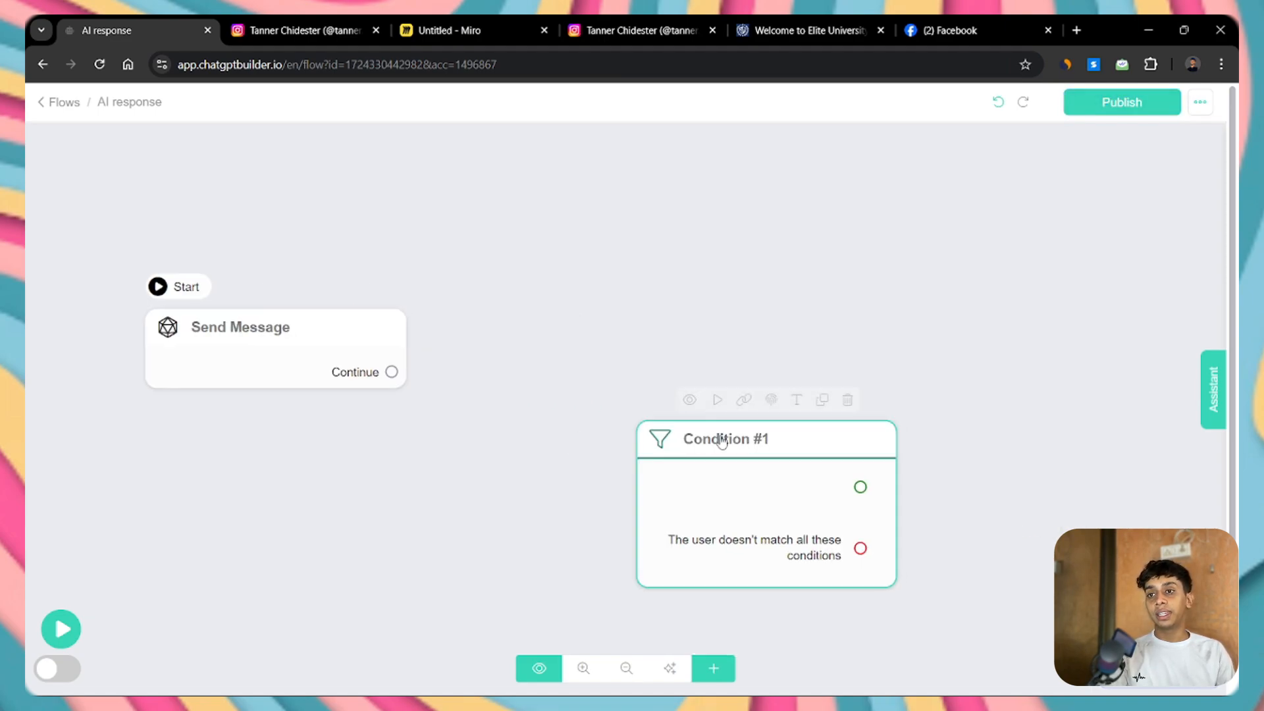
{"action": "left_click", "coordinate": [719, 400]}
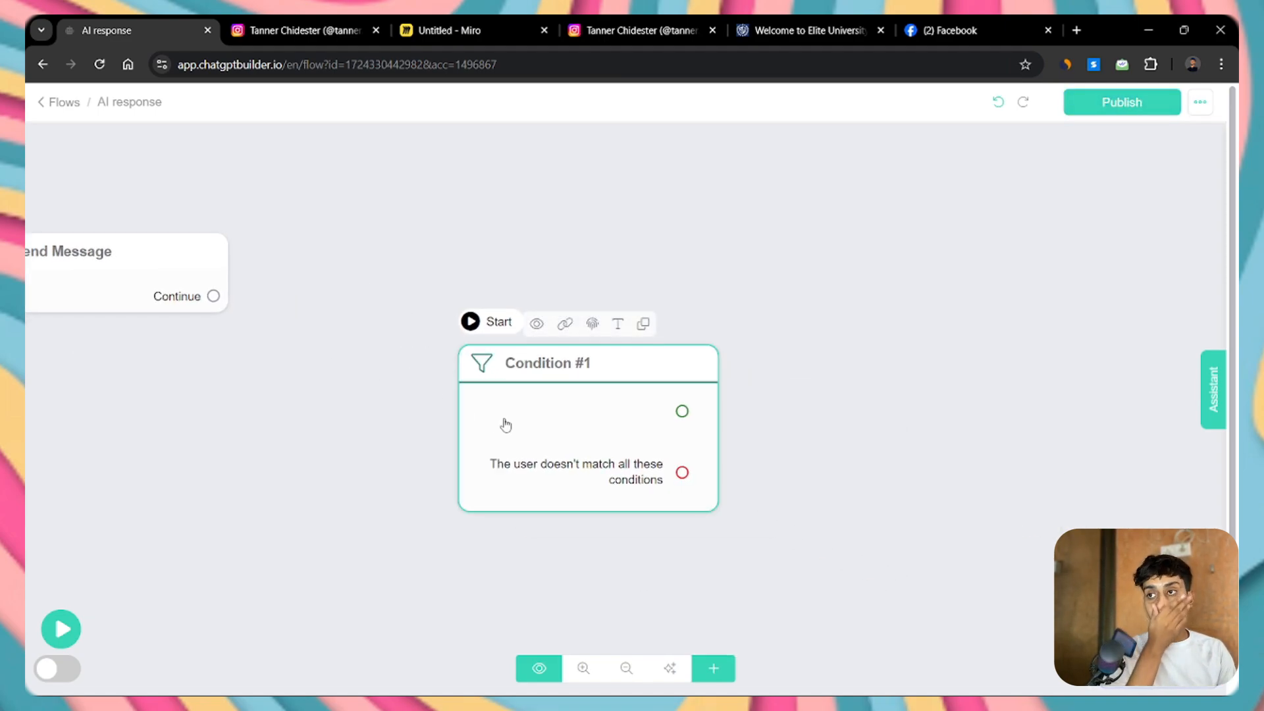
{"action": "left_click", "coordinate": [505, 424]}
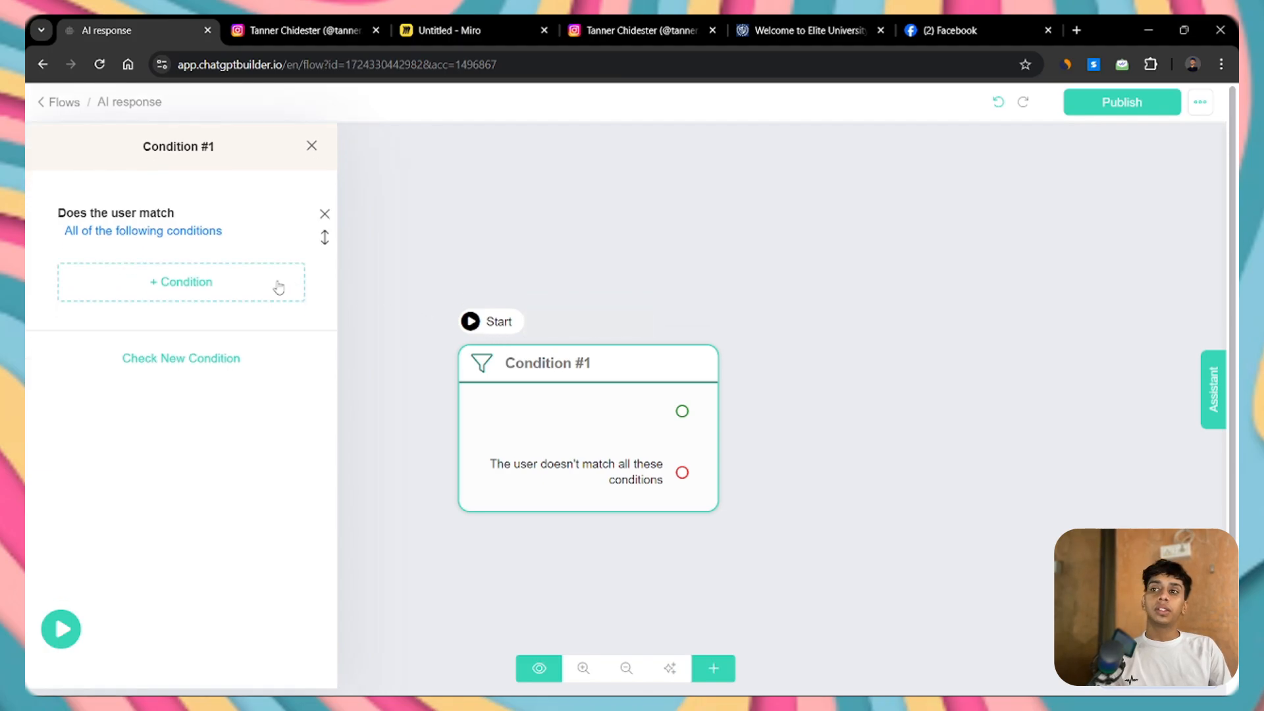
Add a condition to Condition #1 that checks whether Last user input is READY or ready, and save it
{"action": "left_click", "coordinate": [162, 286]}
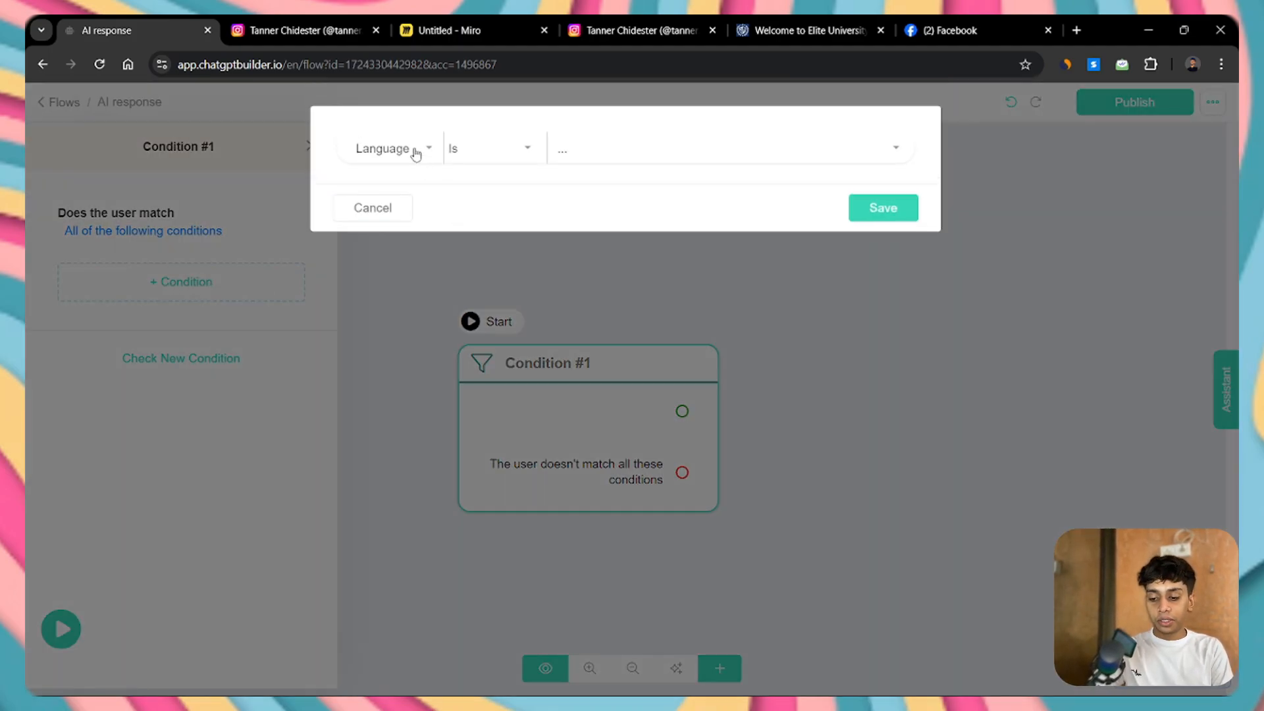
{"action": "left_click", "coordinate": [414, 152]}
{"action": "type", "text": "last"}
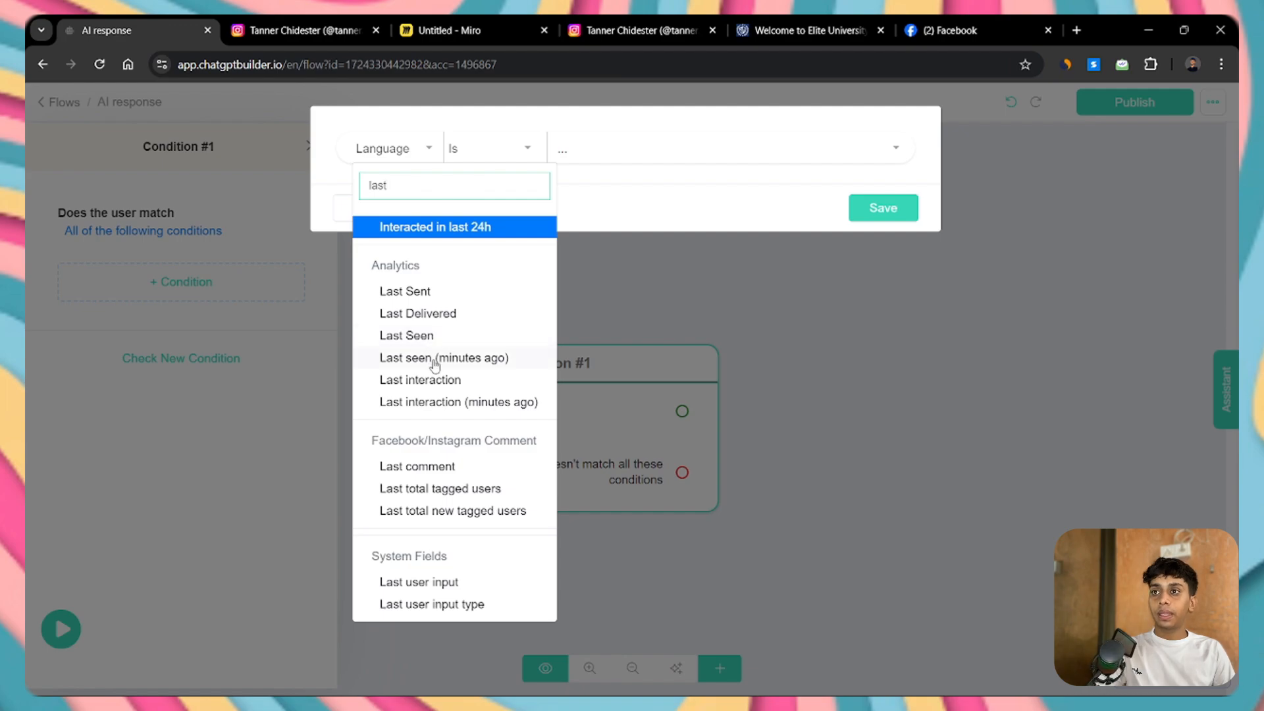
{"action": "left_click", "coordinate": [436, 582]}
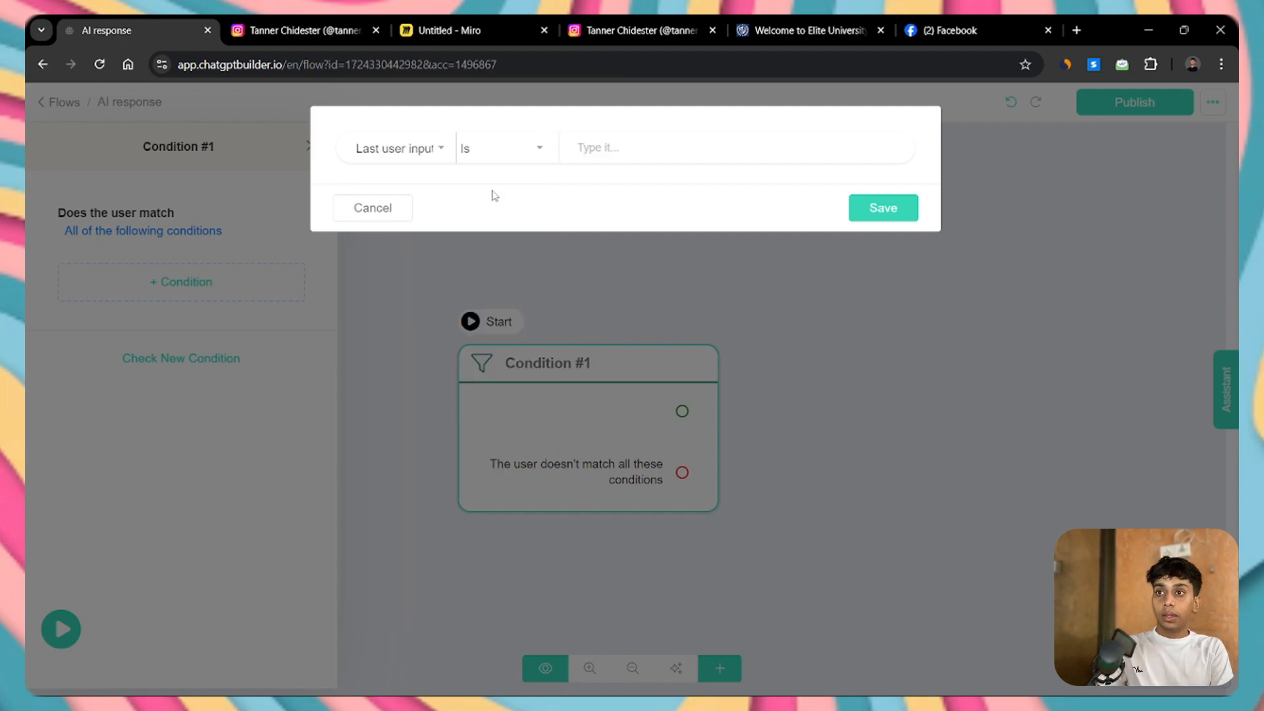
{"action": "left_click", "coordinate": [589, 137]}
{"action": "type", "text": "REA"}
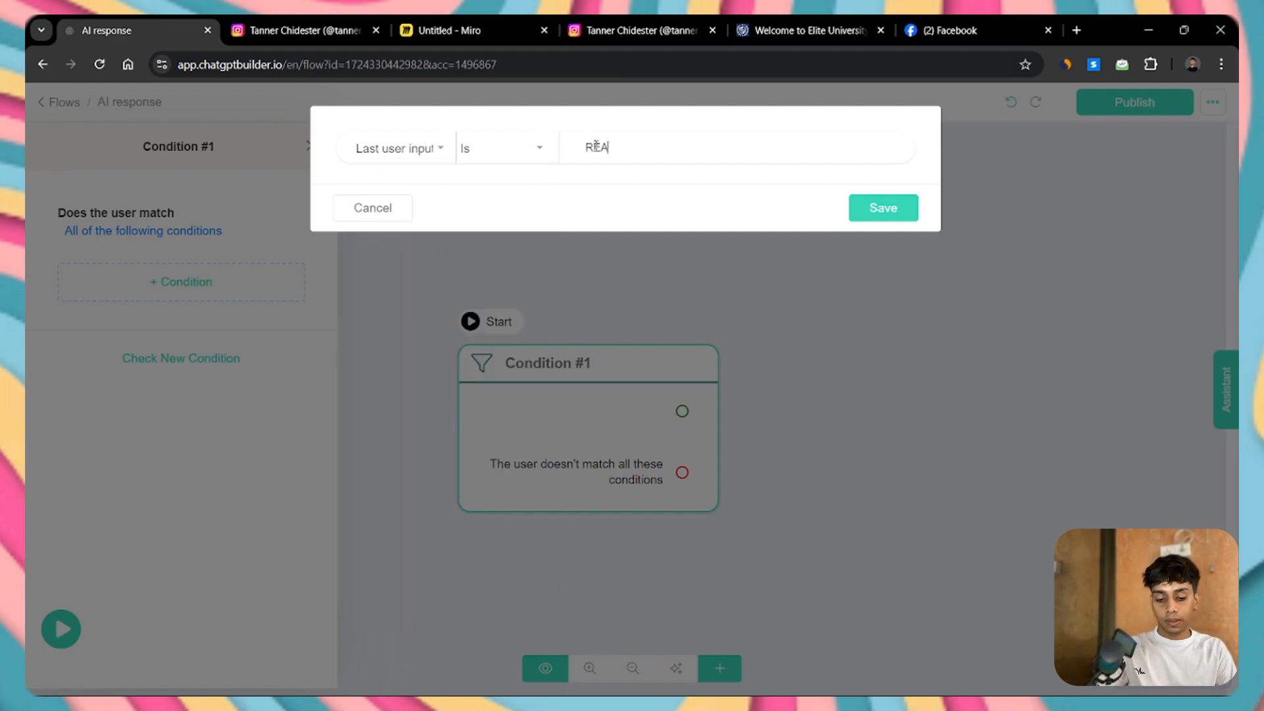
{"action": "type", "text": "DY"}
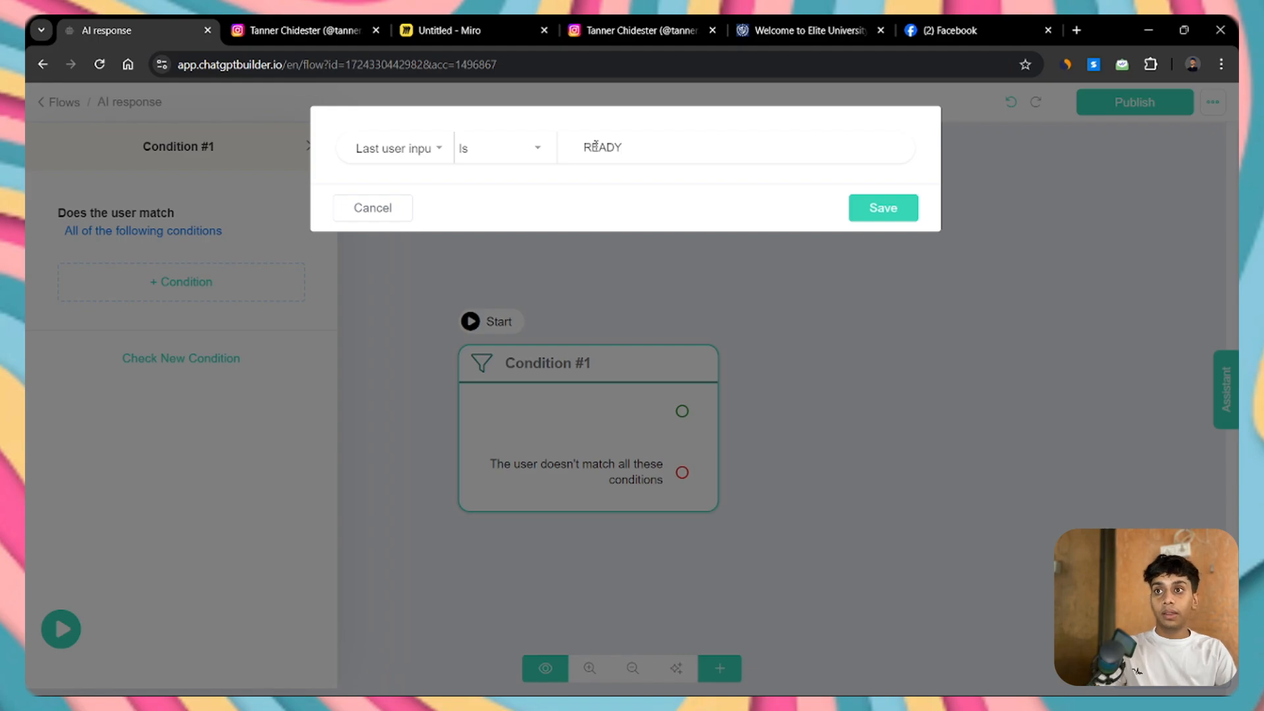
{"action": "key", "text": "Return"}
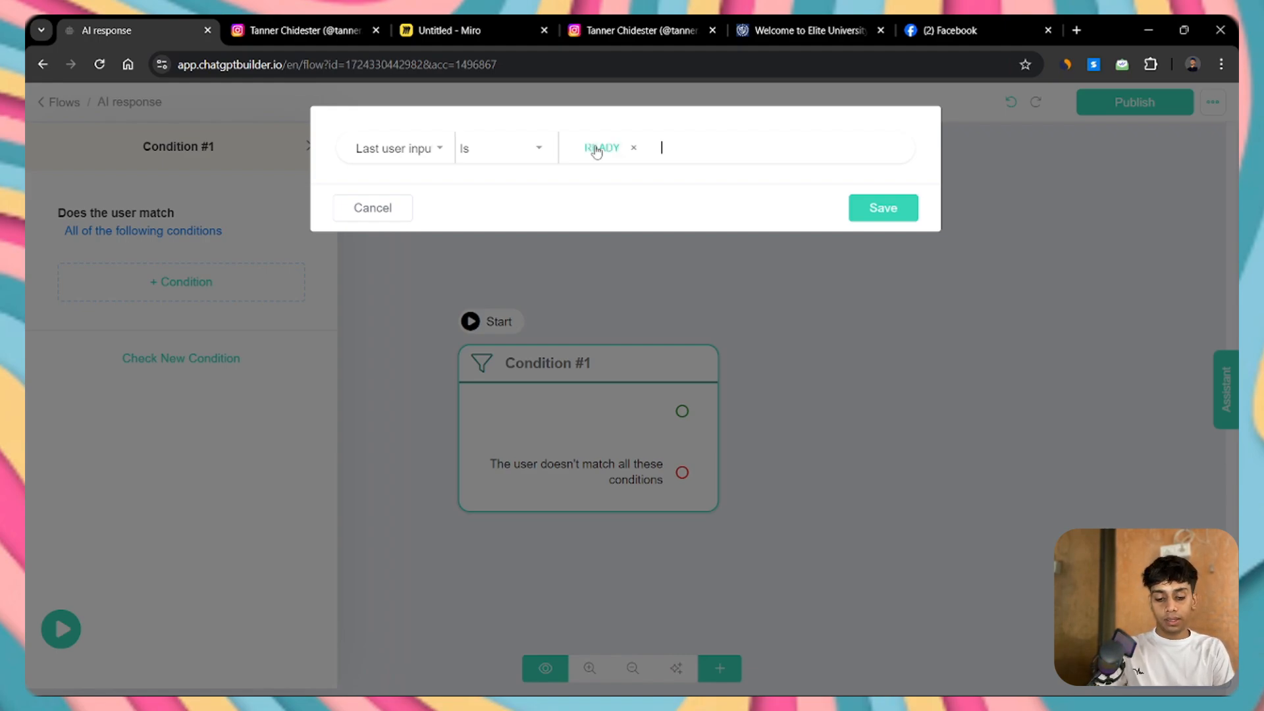
{"action": "type", "text": "ready"}
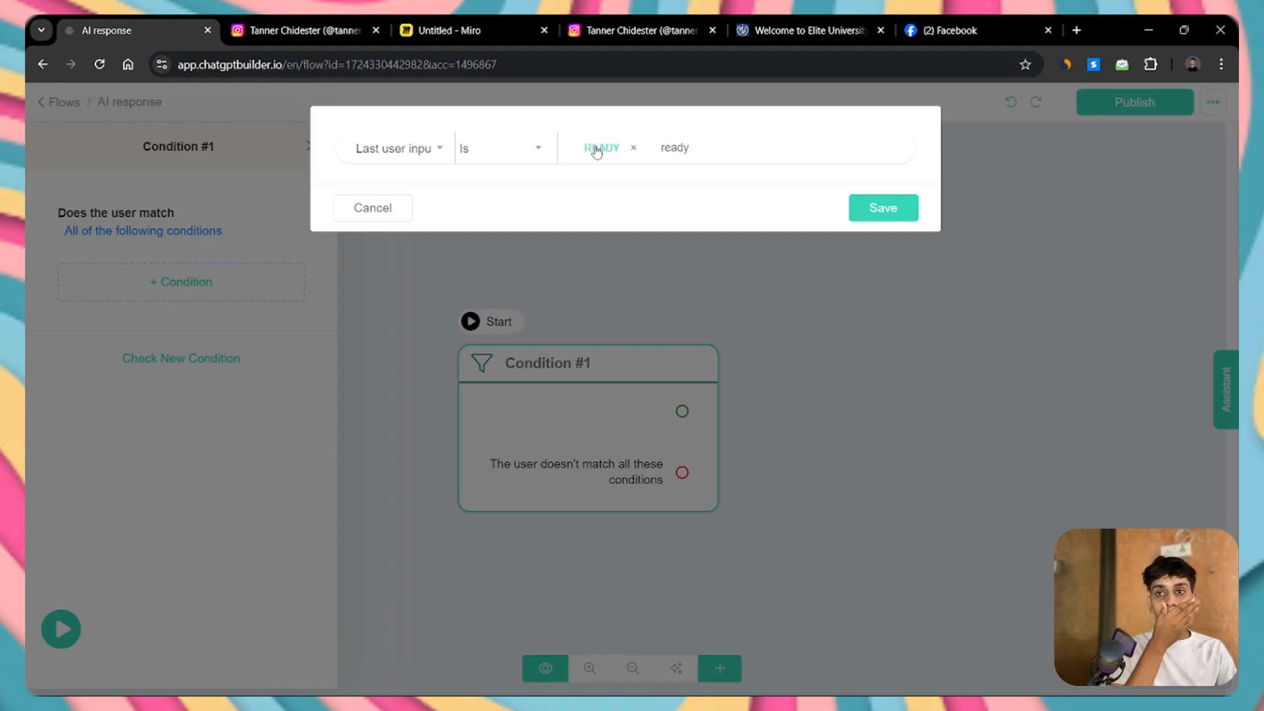
{"action": "key", "text": "Return"}
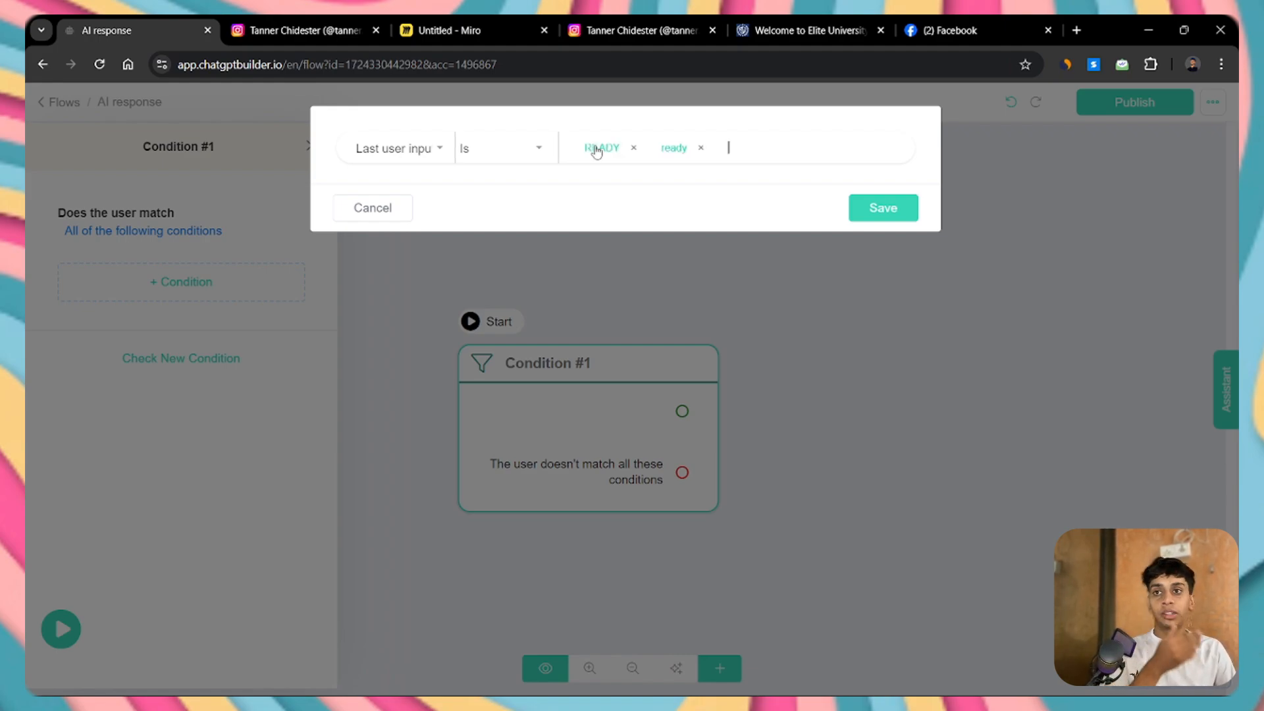
{"action": "left_click", "coordinate": [858, 216]}
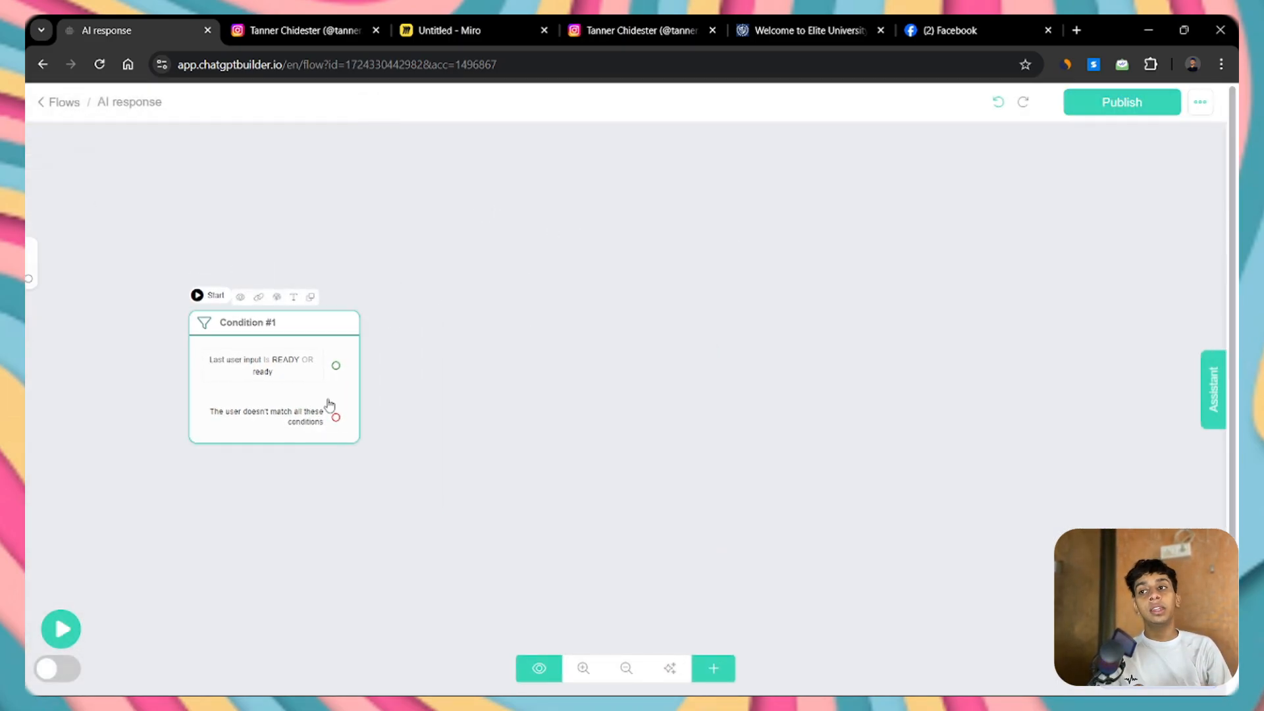
Connect the red branch of Condition #1, for users who don't match, to a new Send Message block
{"action": "left_click_drag", "start_coordinate": [393, 361], "coordinate": [380, 308]}
{"action": "left_click_drag", "start_coordinate": [335, 366], "coordinate": [563, 513]}
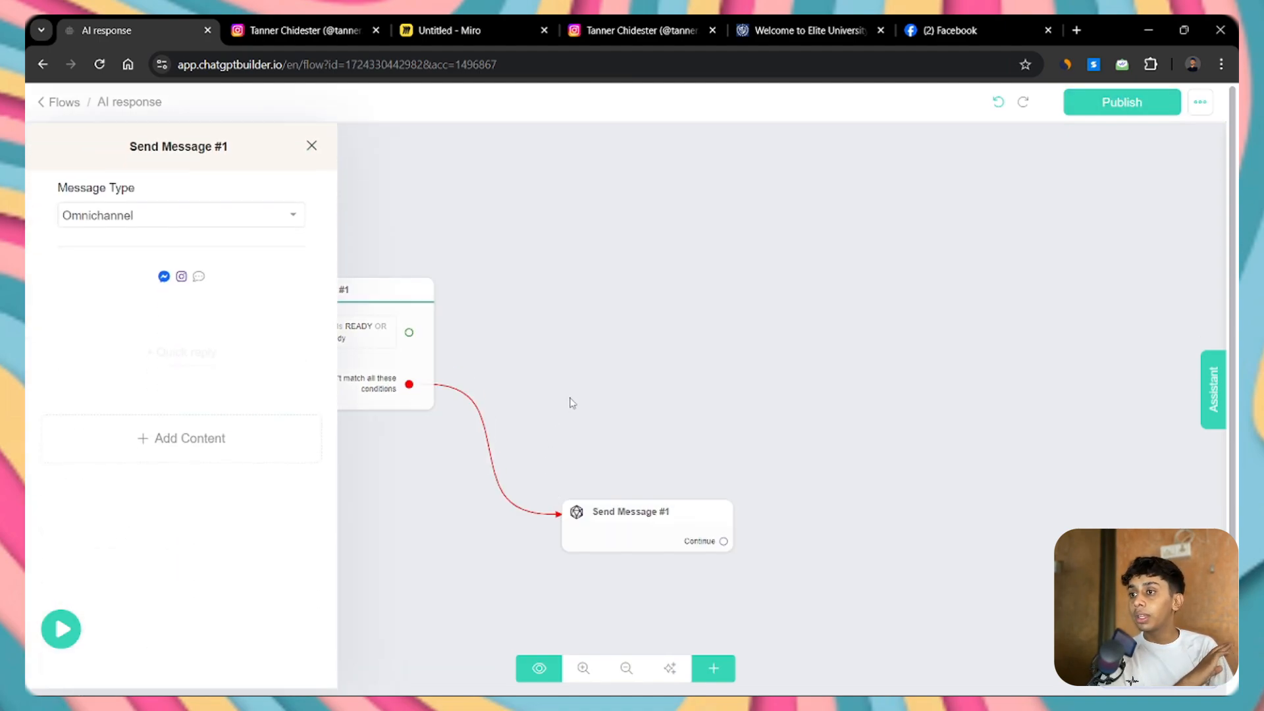
{"action": "left_click", "coordinate": [611, 419]}
{"action": "left_click", "coordinate": [510, 440]}
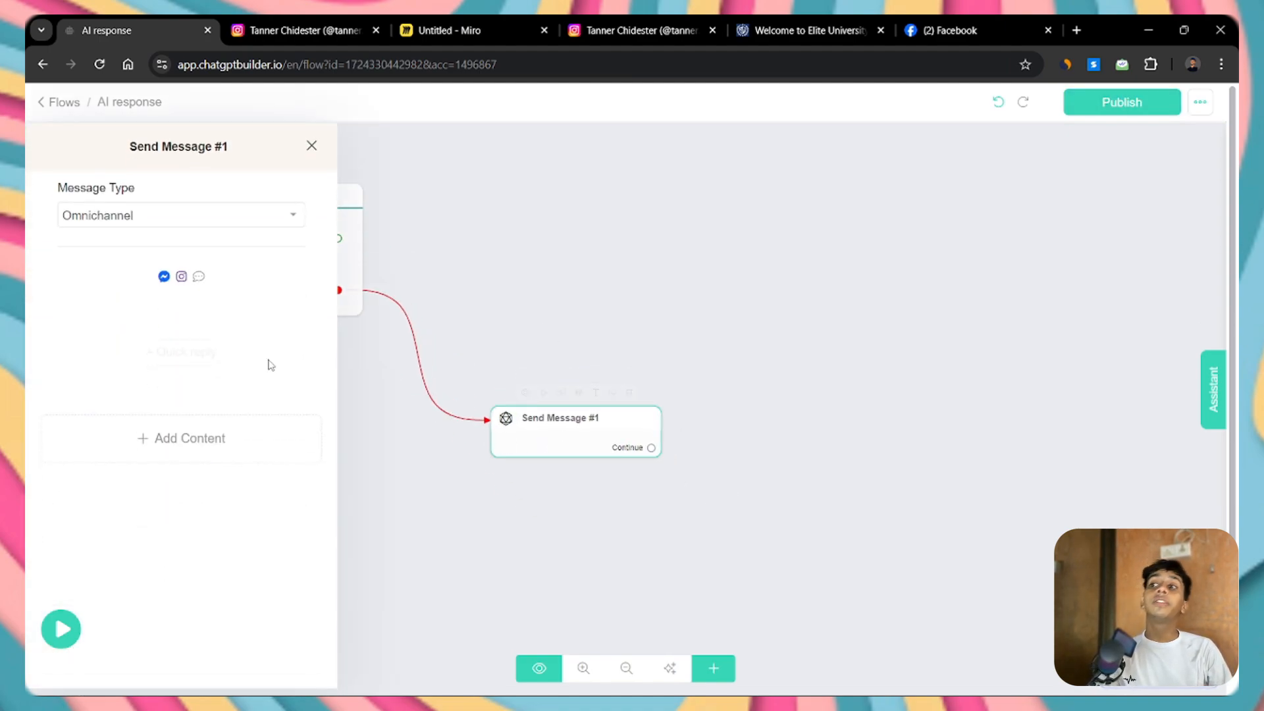
{"action": "left_click", "coordinate": [451, 352]}
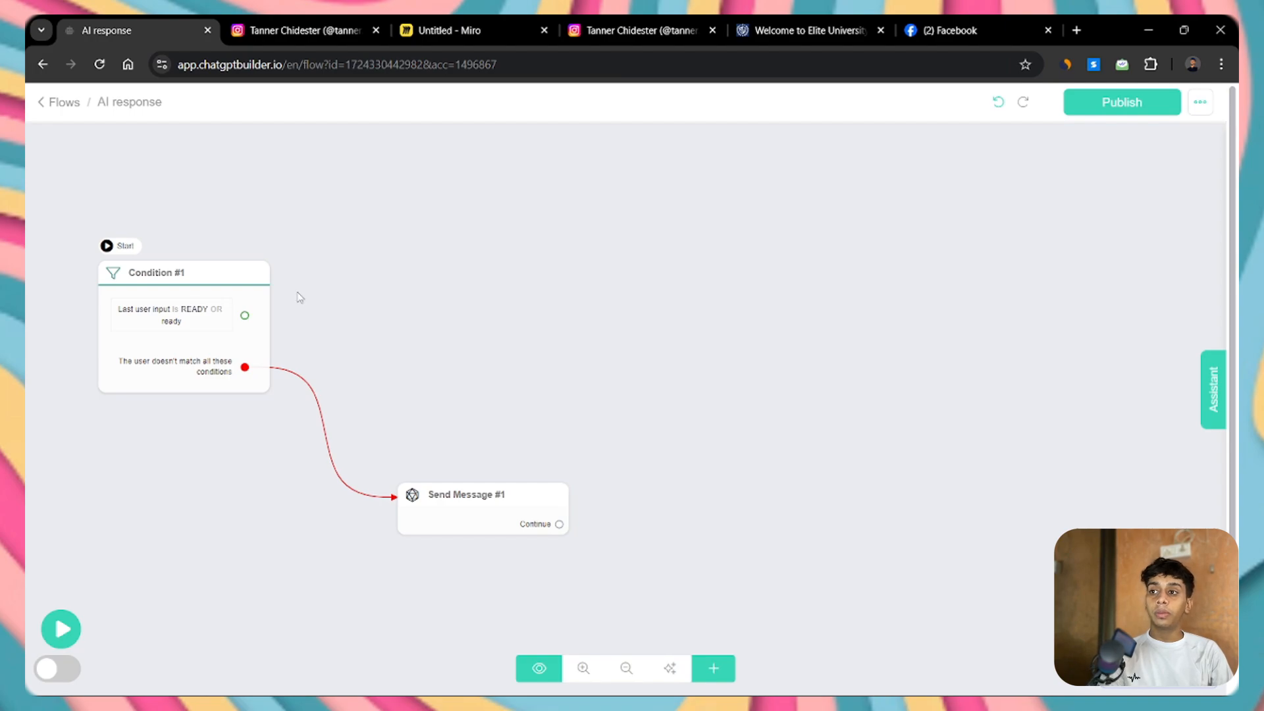
Connect the green matching branch of Condition #1 to another new Send Message block and arrange the blocks on the canvas
{"action": "left_click_drag", "start_coordinate": [245, 316], "coordinate": [510, 204]}
{"action": "left_click", "coordinate": [567, 389]}
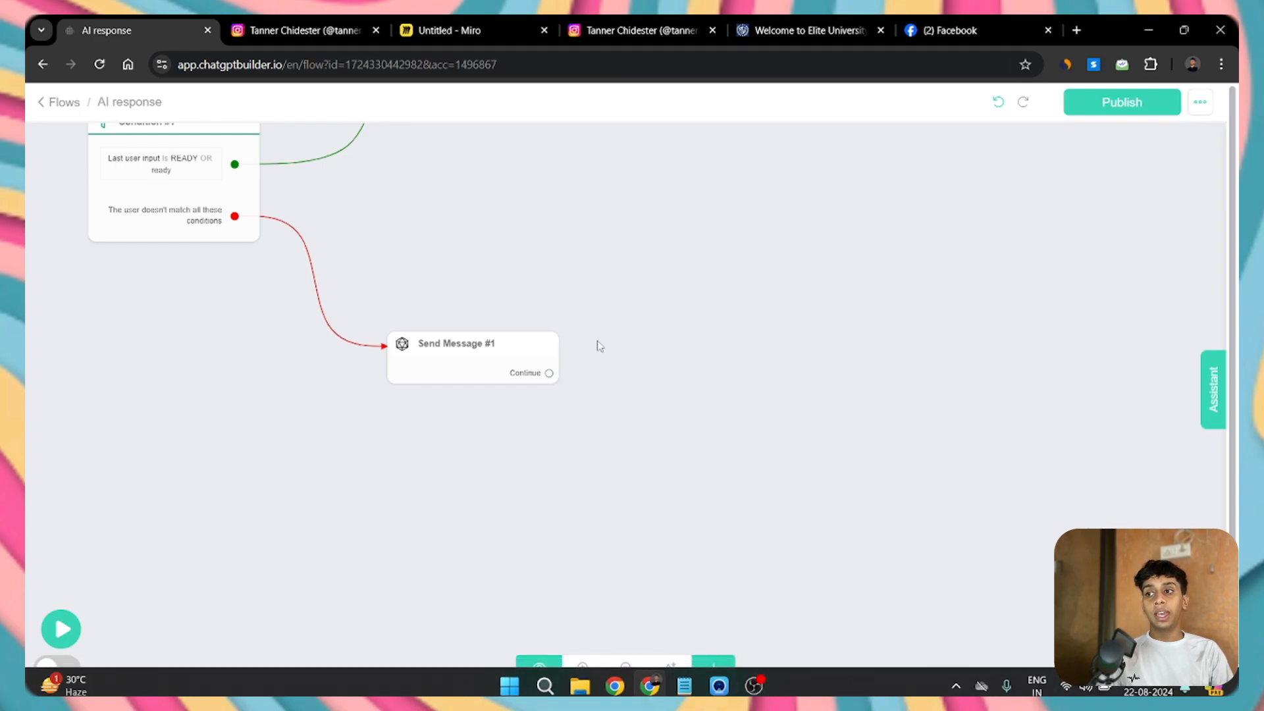
{"action": "scroll", "coordinate": [591, 297], "scroll_direction": "up", "scroll_amount": 2}
{"action": "left_click_drag", "start_coordinate": [591, 296], "coordinate": [550, 466]}
{"action": "scroll", "coordinate": [536, 486], "scroll_direction": "down", "scroll_amount": 2}
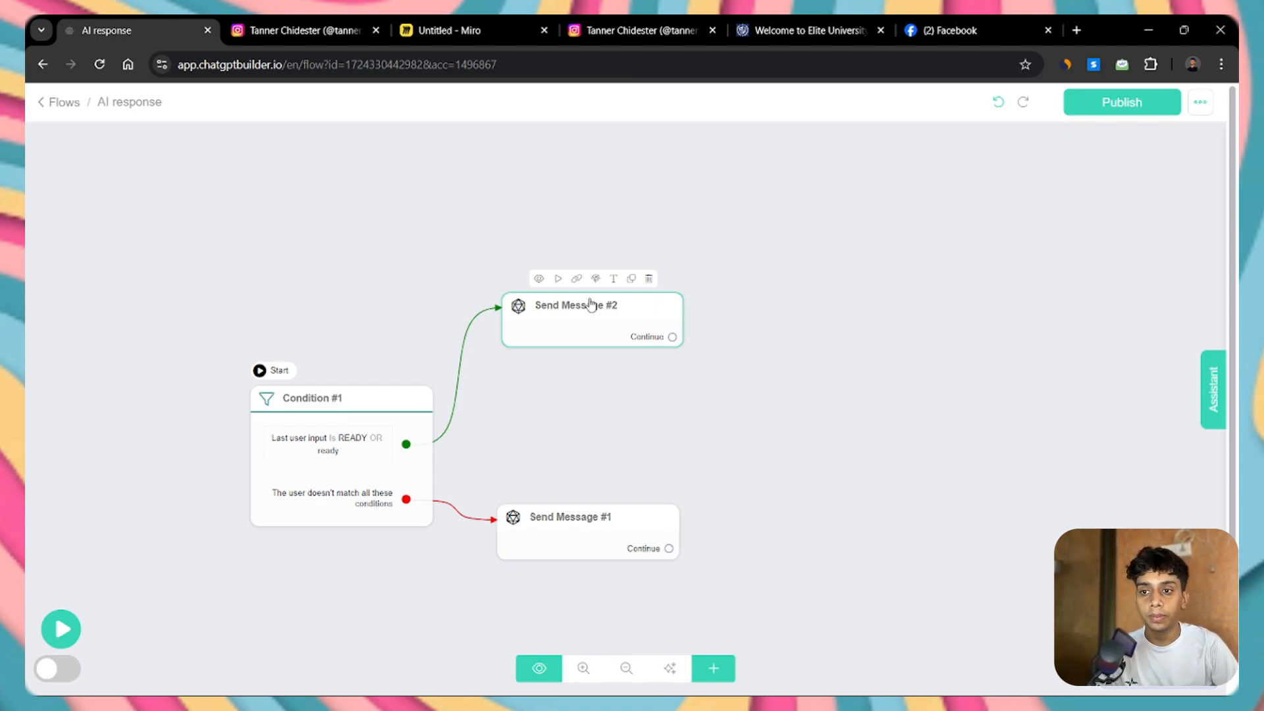
Add a Set Custom Field action to the Send Message #2 block on the matching branch
{"action": "left_click", "coordinate": [619, 298]}
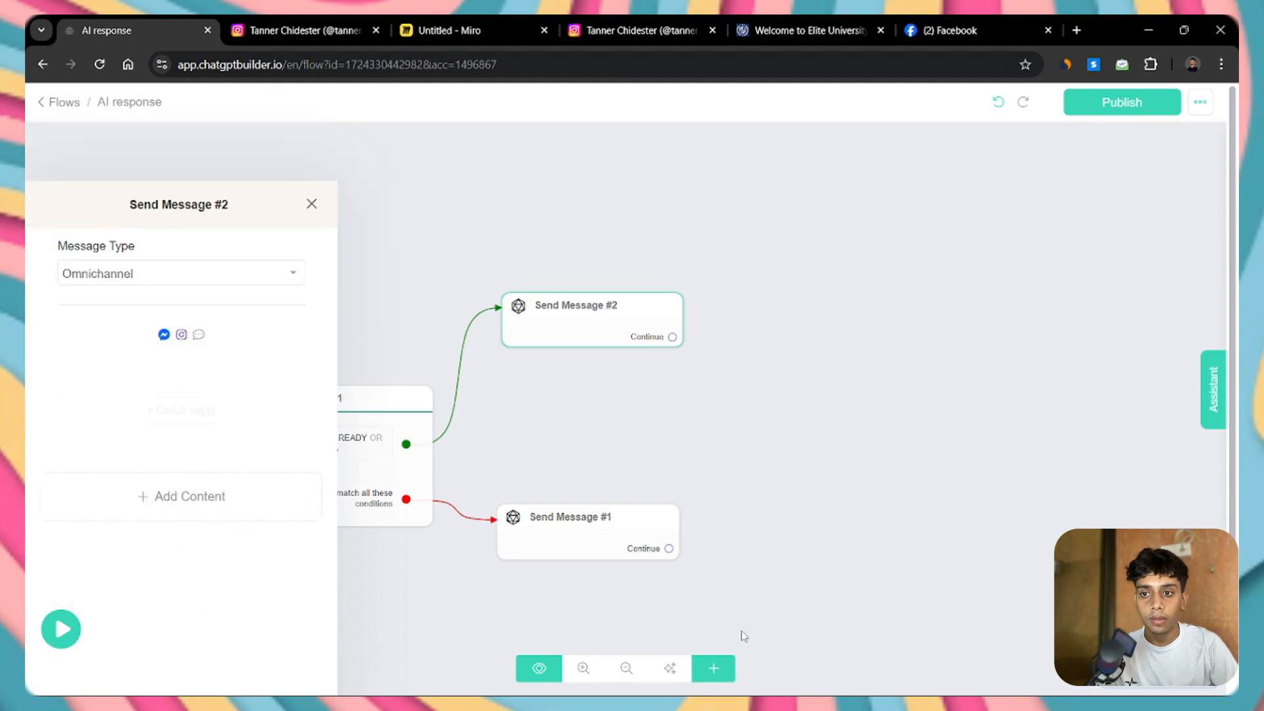
{"action": "left_click", "coordinate": [744, 636]}
{"action": "left_click", "coordinate": [714, 666]}
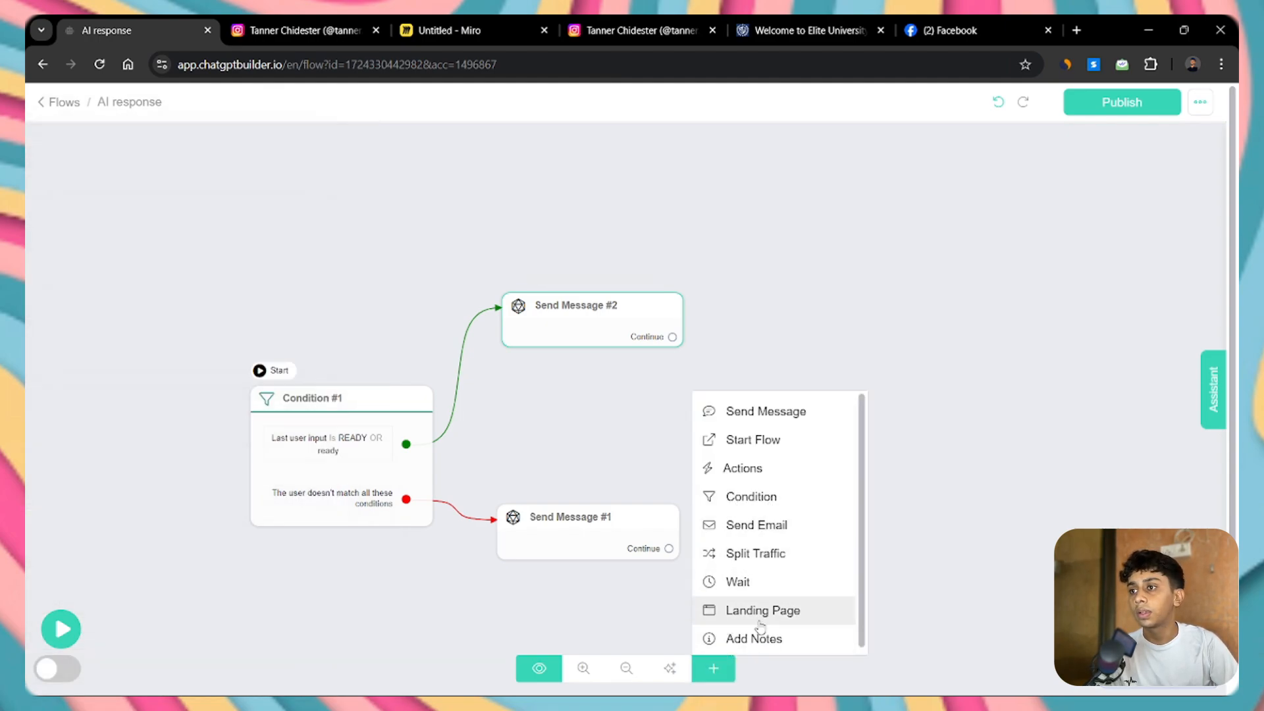
{"action": "left_click", "coordinate": [519, 338]}
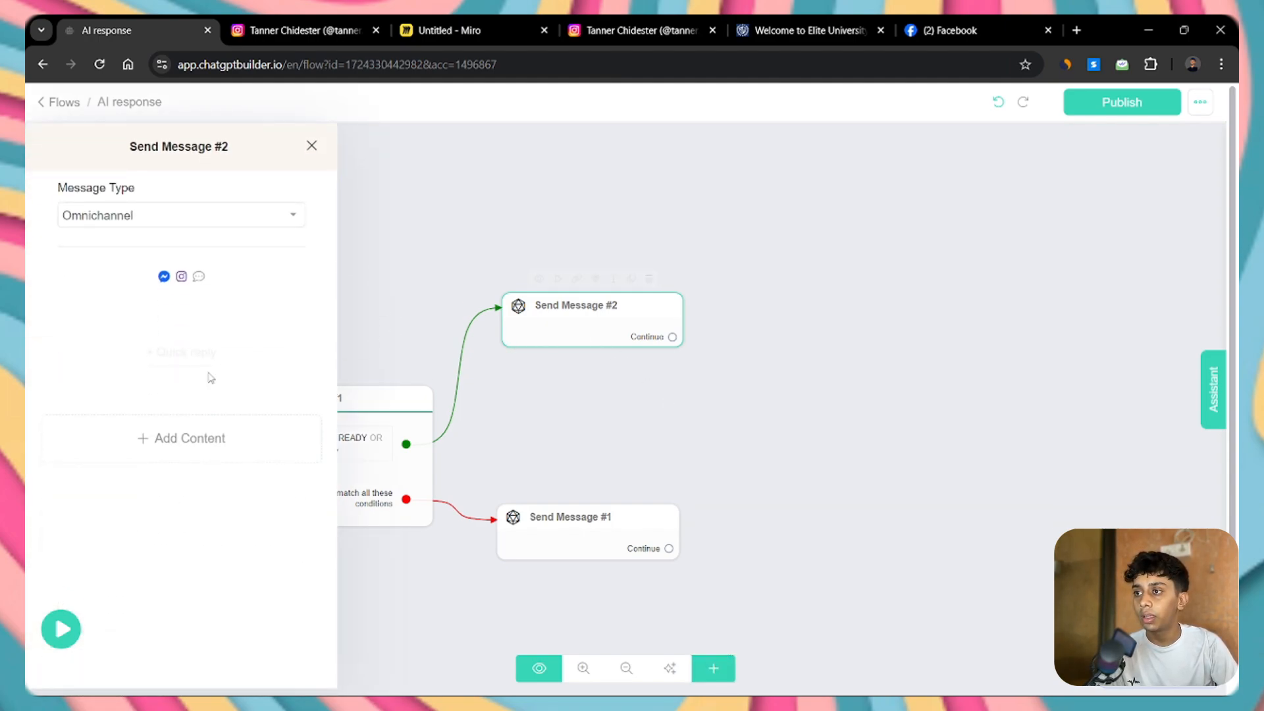
{"action": "left_click", "coordinate": [171, 434]}
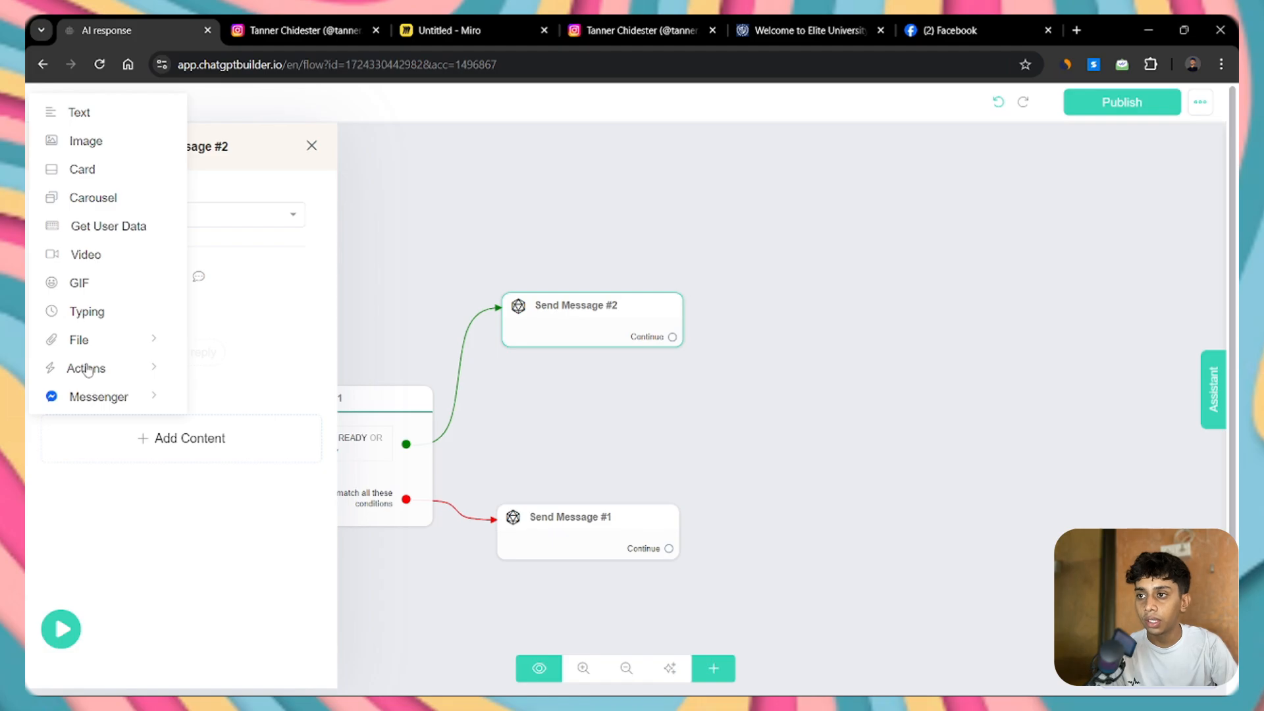
{"action": "left_click", "coordinate": [92, 369]}
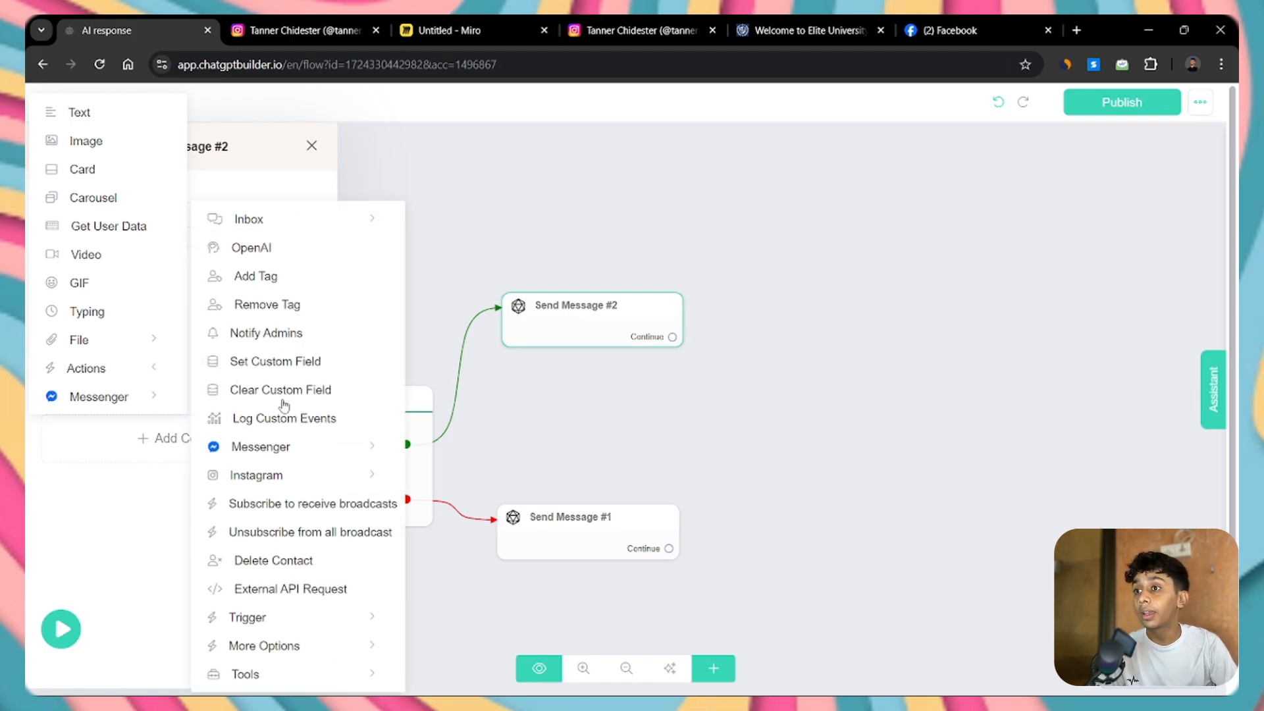
{"action": "left_click", "coordinate": [302, 356]}
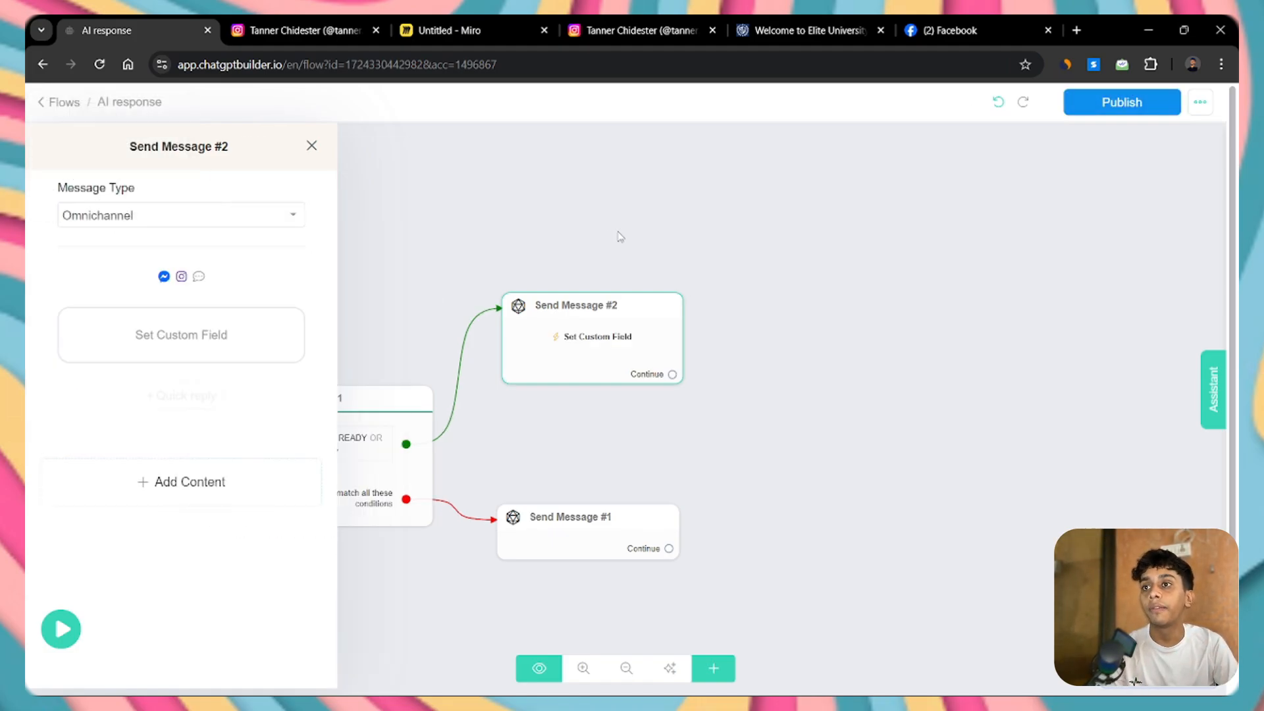
Choose Result0 as the custom field for the Set Custom Field action in Send Message #2
{"action": "left_click", "coordinate": [245, 331]}
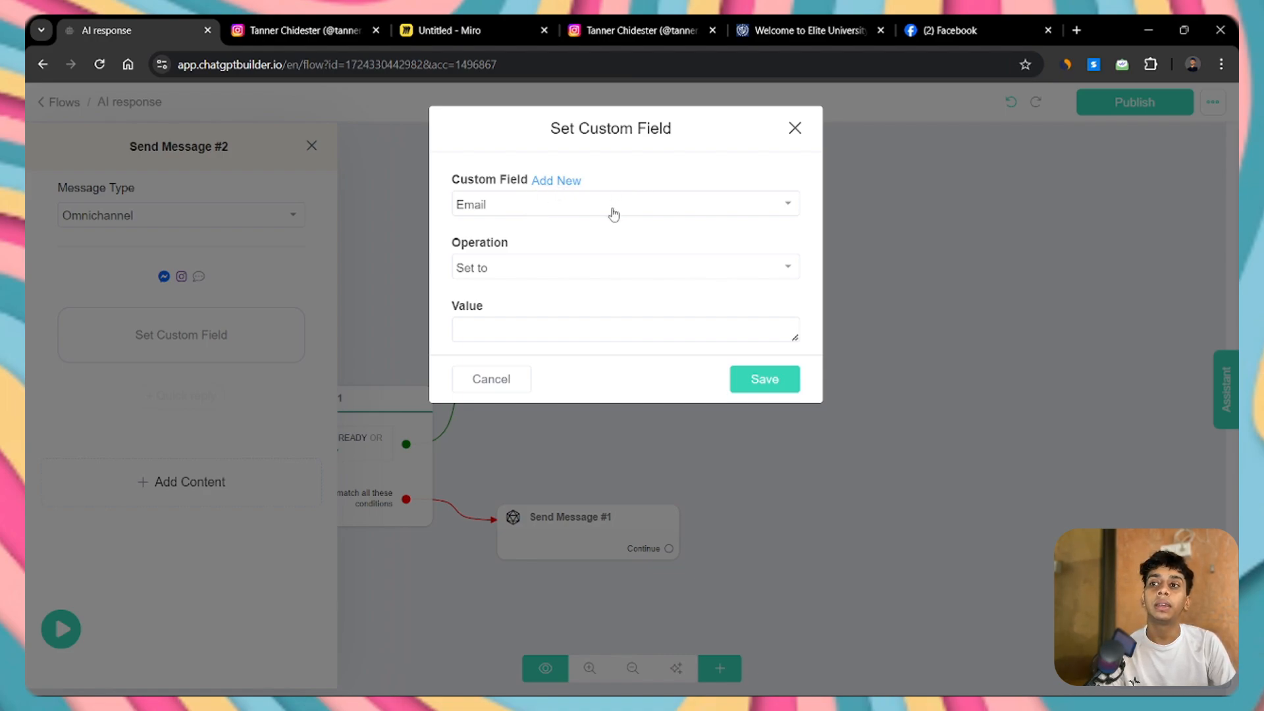
{"action": "left_click", "coordinate": [556, 207]}
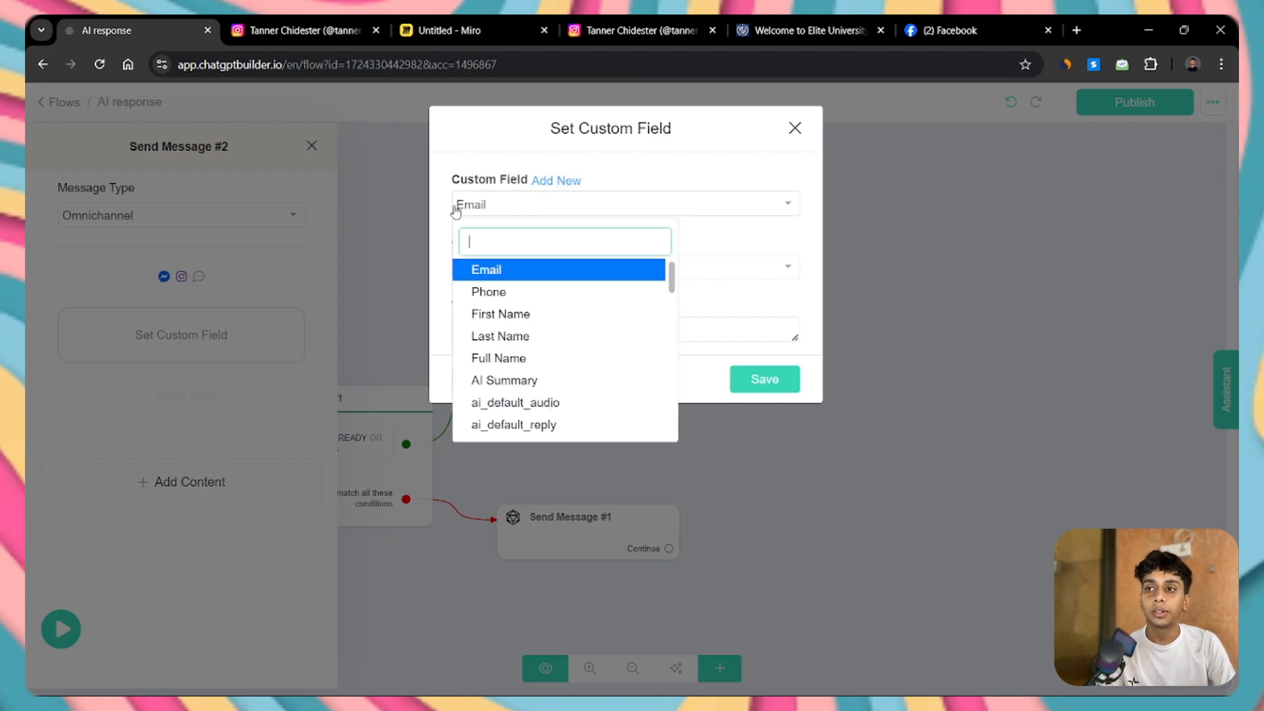
{"action": "scroll", "coordinate": [509, 364], "scroll_direction": "down", "scroll_amount": 2}
{"action": "scroll", "coordinate": [491, 296], "scroll_direction": "up", "scroll_amount": 2}
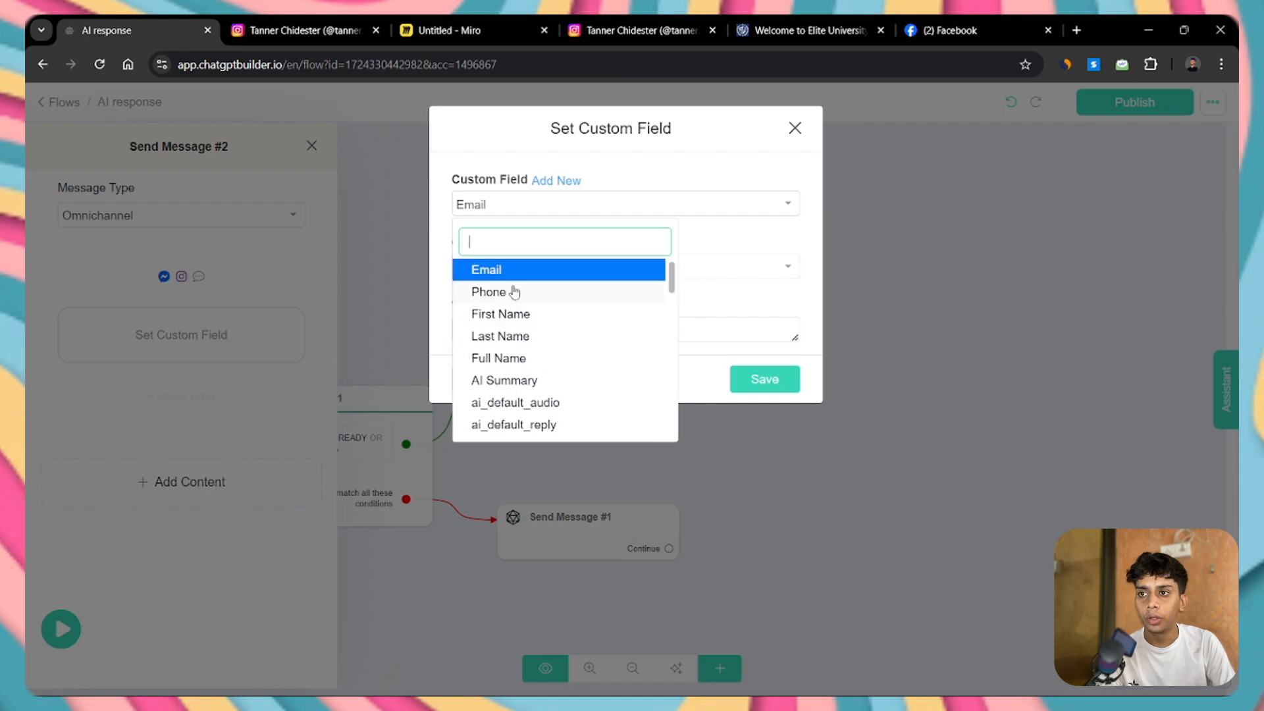
{"action": "scroll", "coordinate": [500, 309], "scroll_direction": "down", "scroll_amount": 10}
{"action": "scroll", "coordinate": [526, 345], "scroll_direction": "down", "scroll_amount": 1}
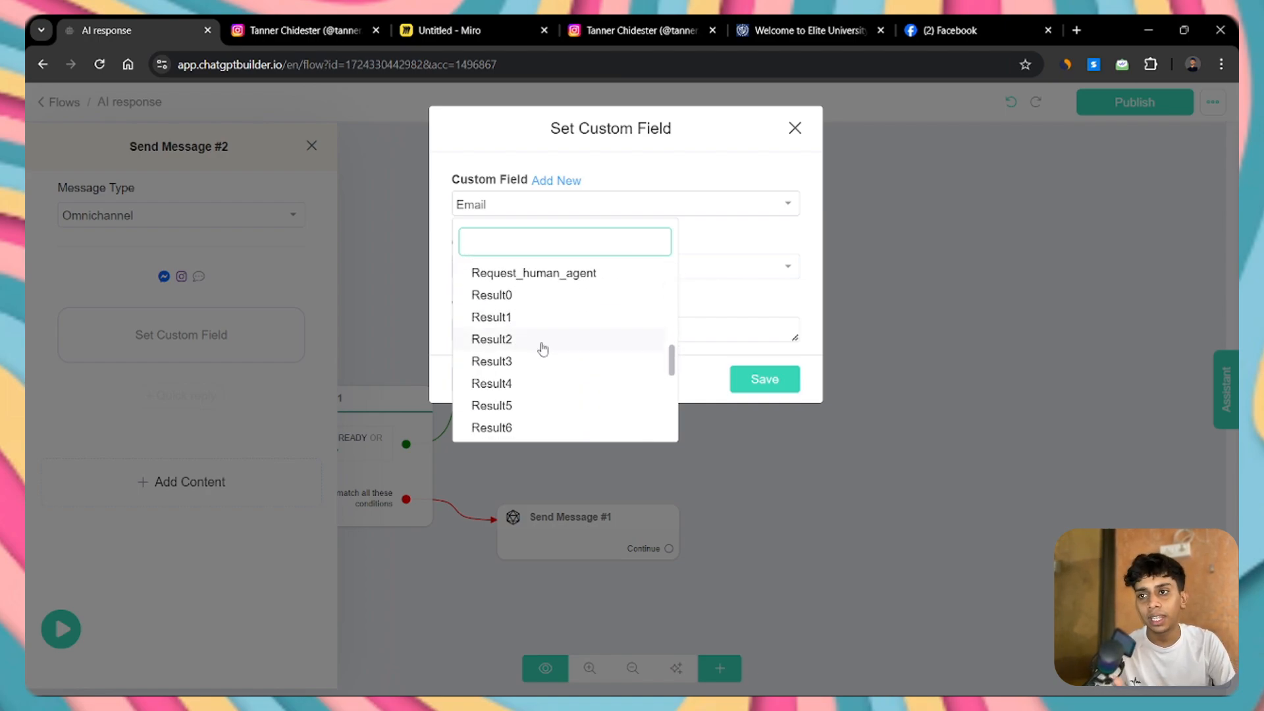
{"action": "left_click", "coordinate": [543, 295]}
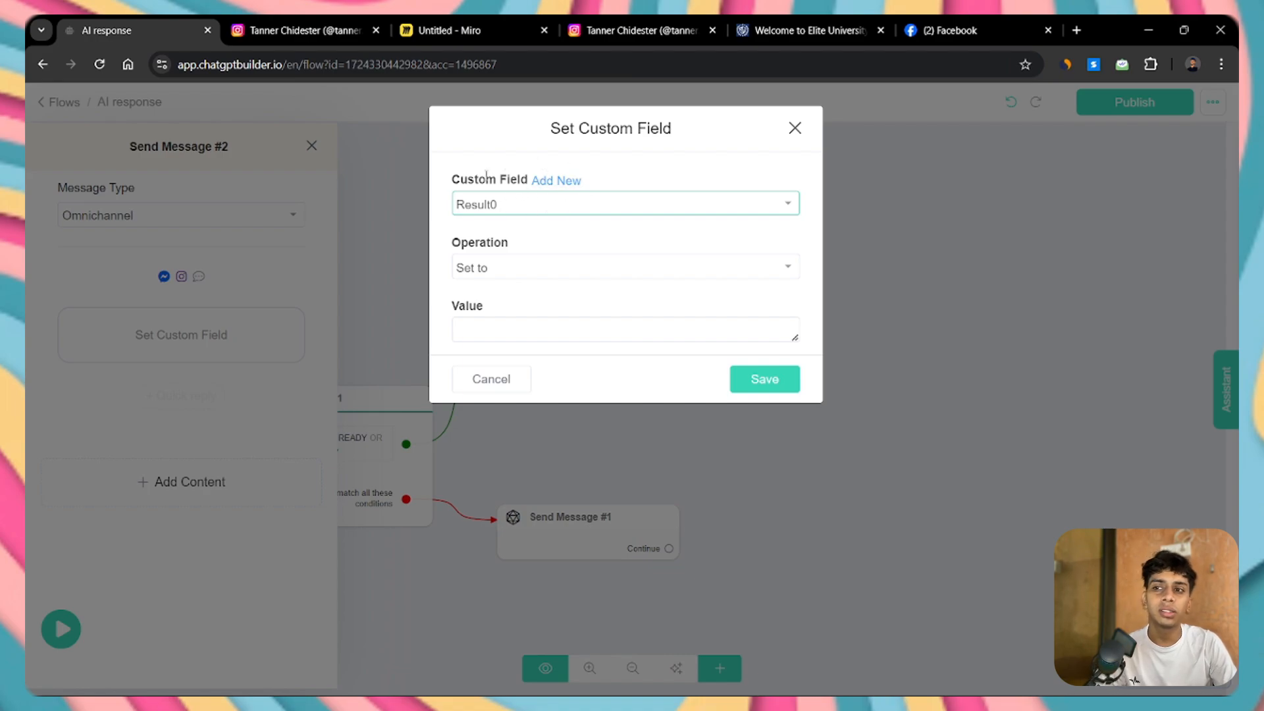
Keep the Set to operation, enter ok as the Result0 value, and save the custom field action
{"action": "left_click", "coordinate": [555, 267]}
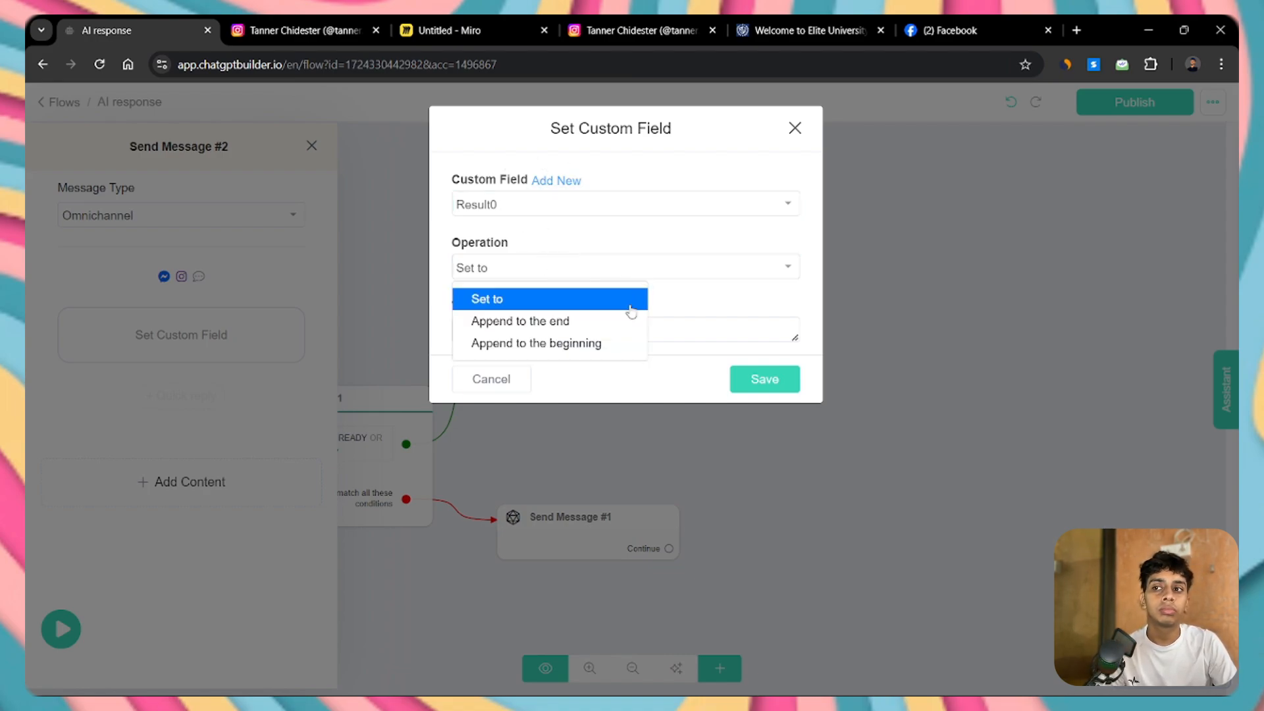
{"action": "left_click", "coordinate": [564, 238]}
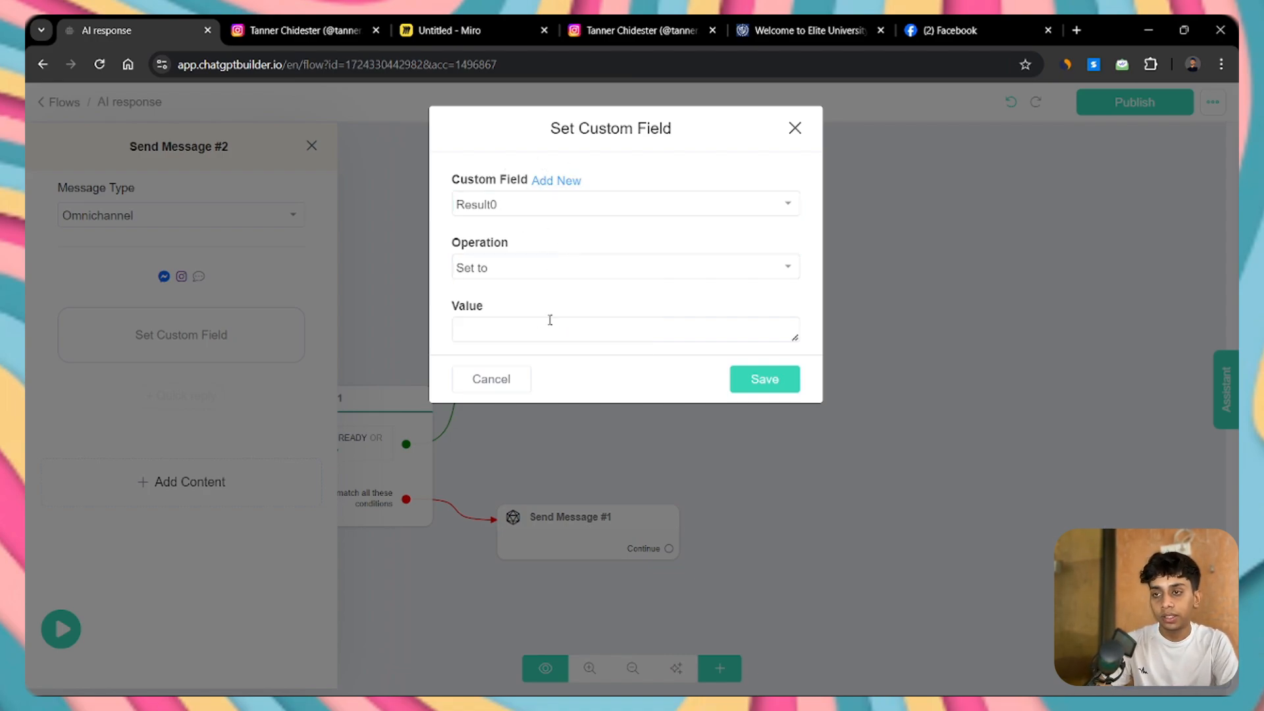
{"action": "left_click", "coordinate": [553, 323]}
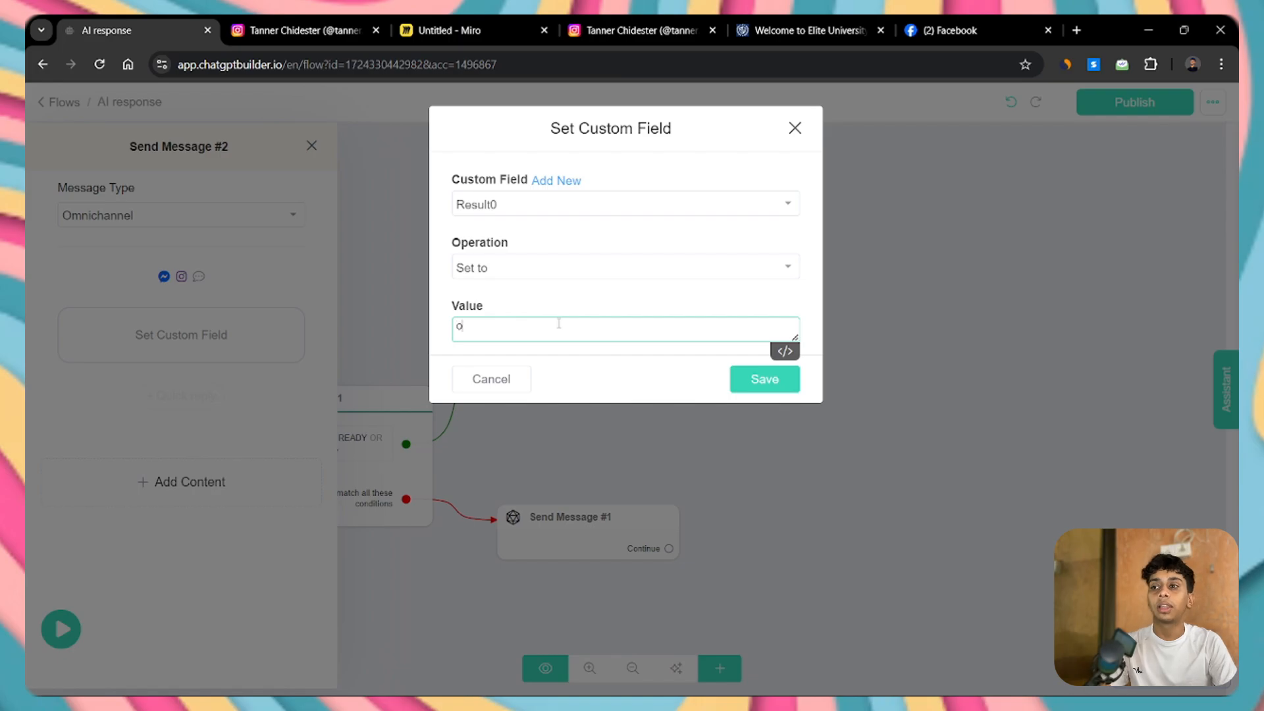
{"action": "left_click", "coordinate": [764, 384]}
{"action": "left_click", "coordinate": [658, 272]}
Add a second rule to Condition #1 requiring the Result0 custom field to be ok, and save it
{"action": "left_click_drag", "start_coordinate": [522, 220], "coordinate": [630, 177]}
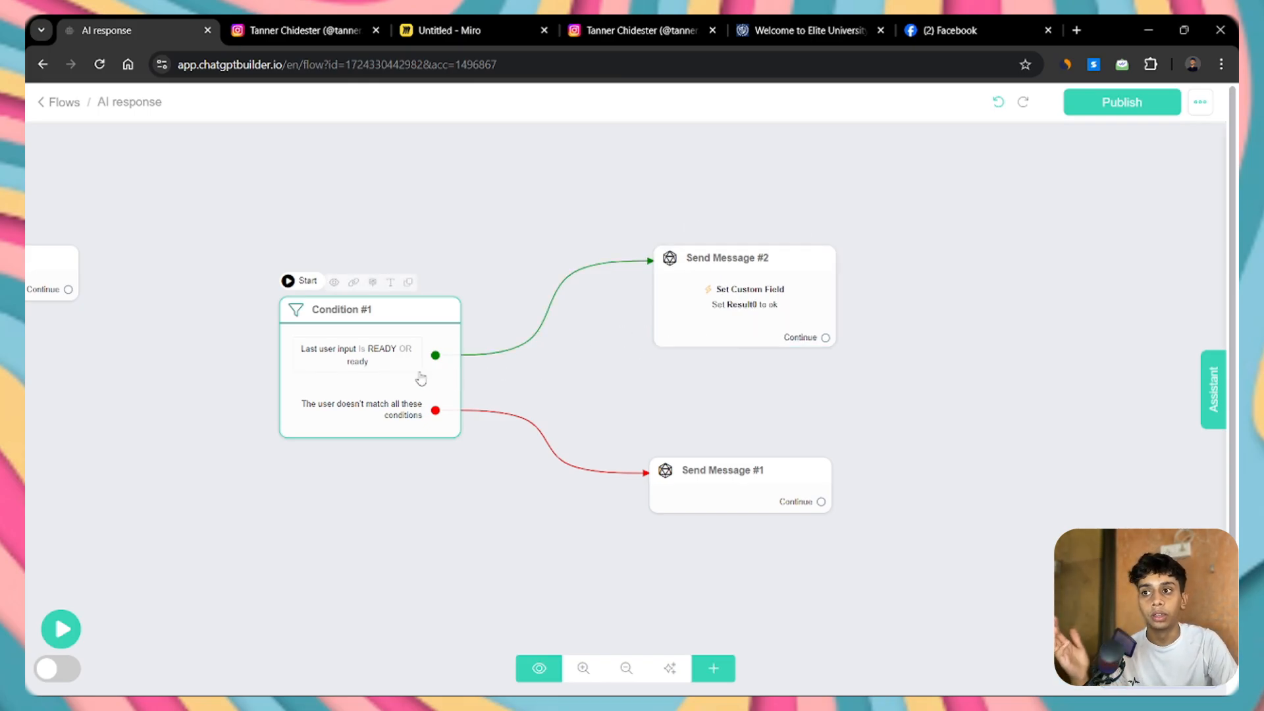
{"action": "left_click", "coordinate": [339, 374]}
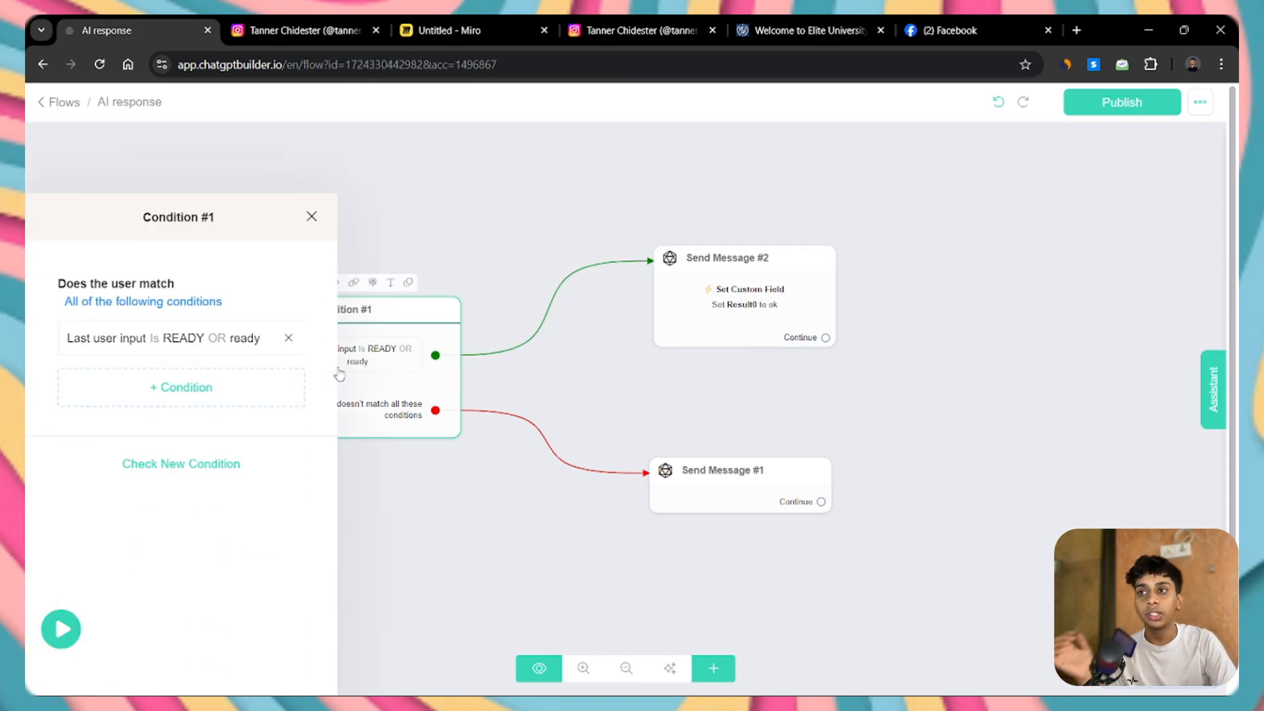
{"action": "left_click", "coordinate": [156, 318]}
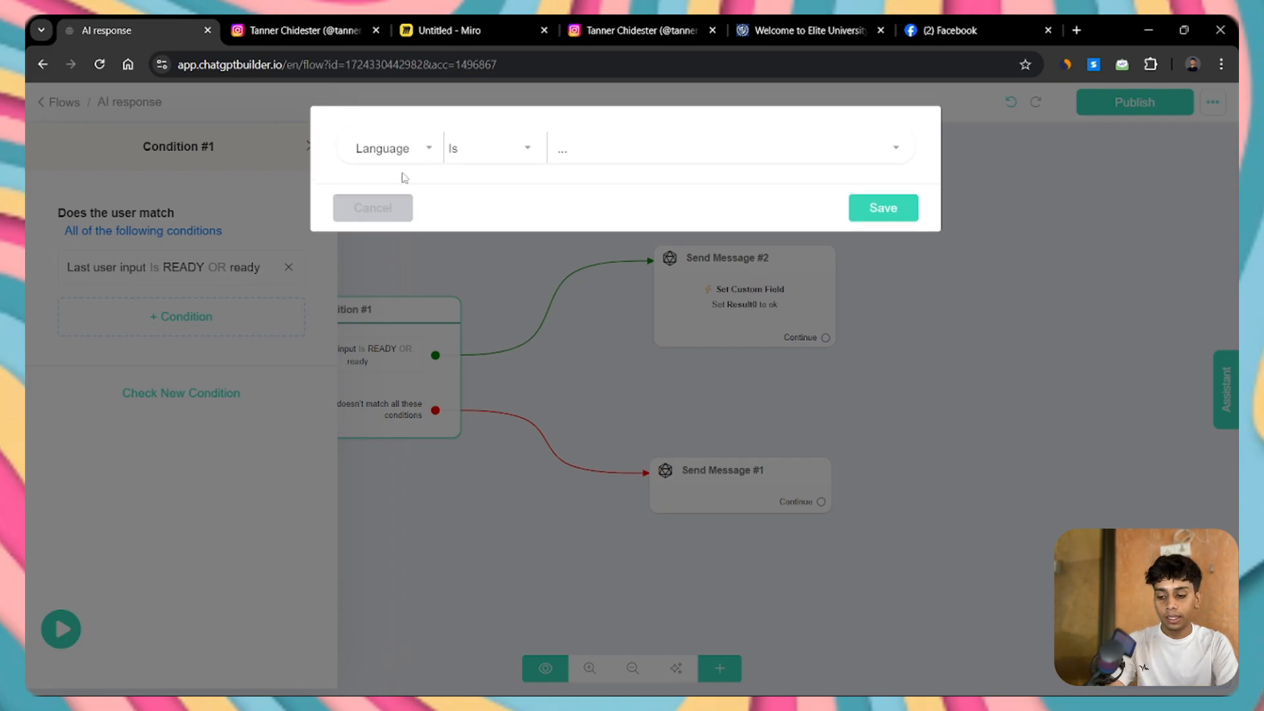
{"action": "left_click", "coordinate": [403, 146]}
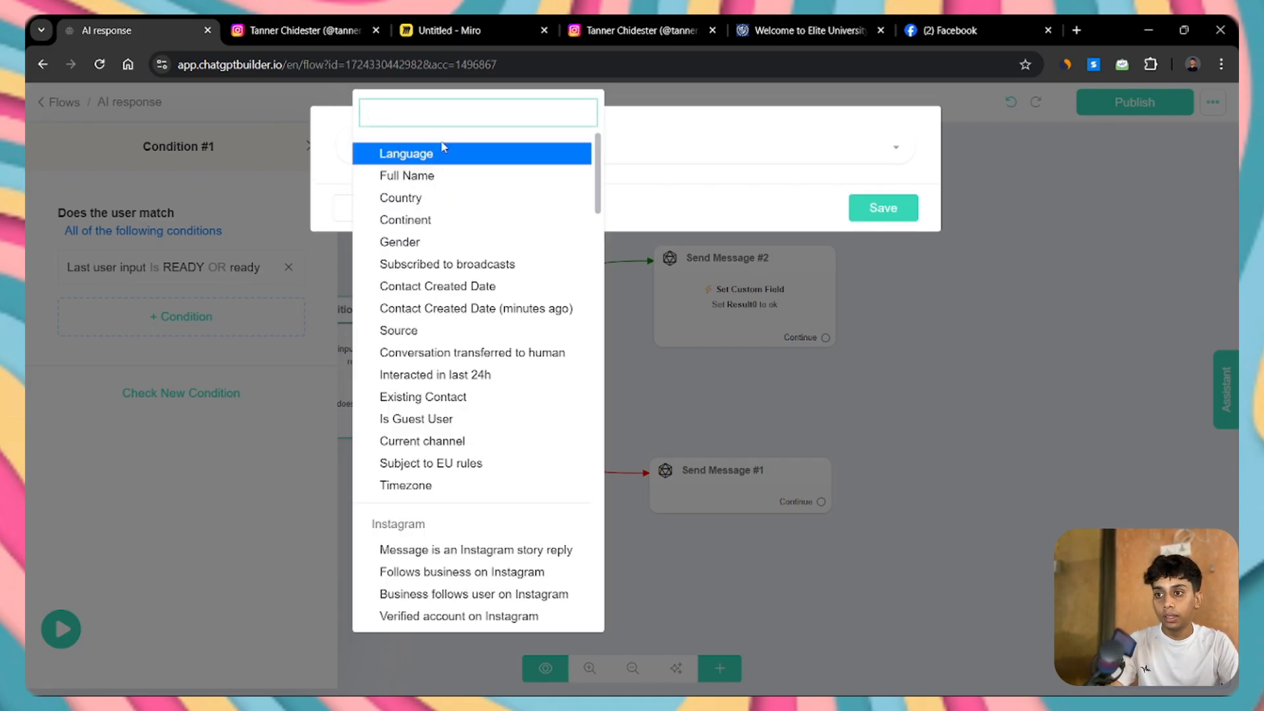
{"action": "type", "text": "re"}
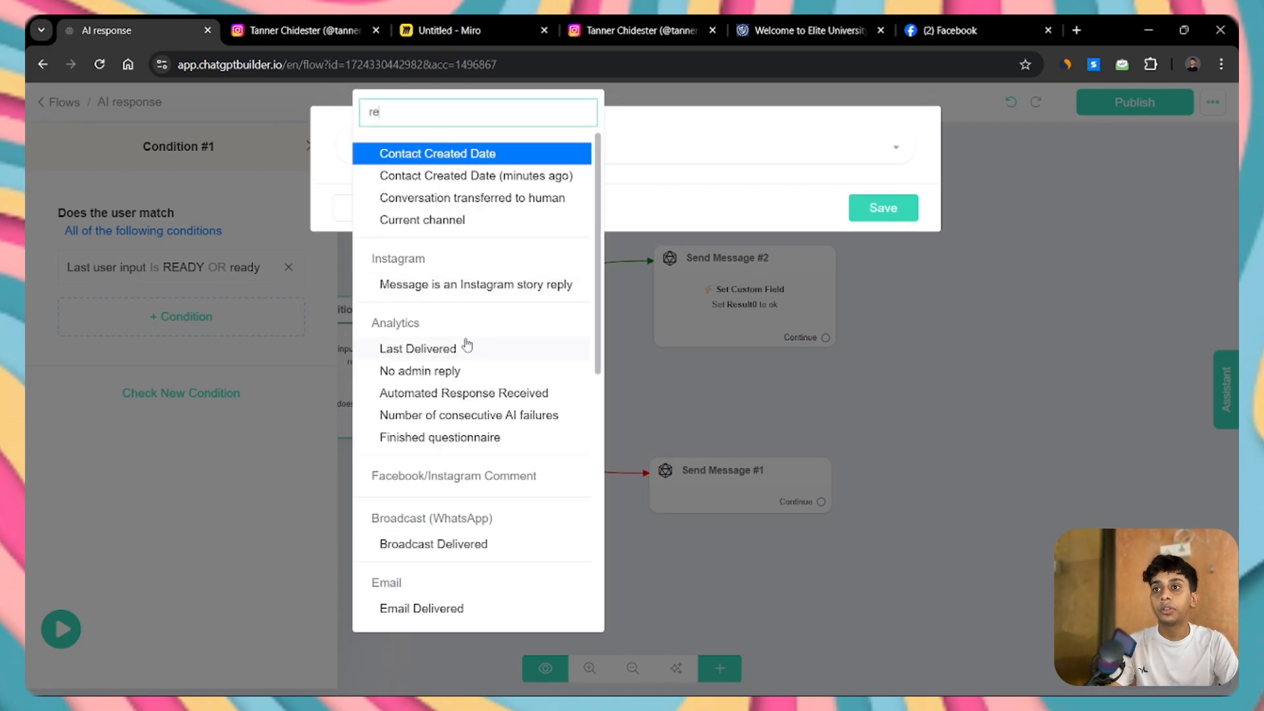
{"action": "type", "text": "su"}
{"action": "left_click", "coordinate": [403, 244]}
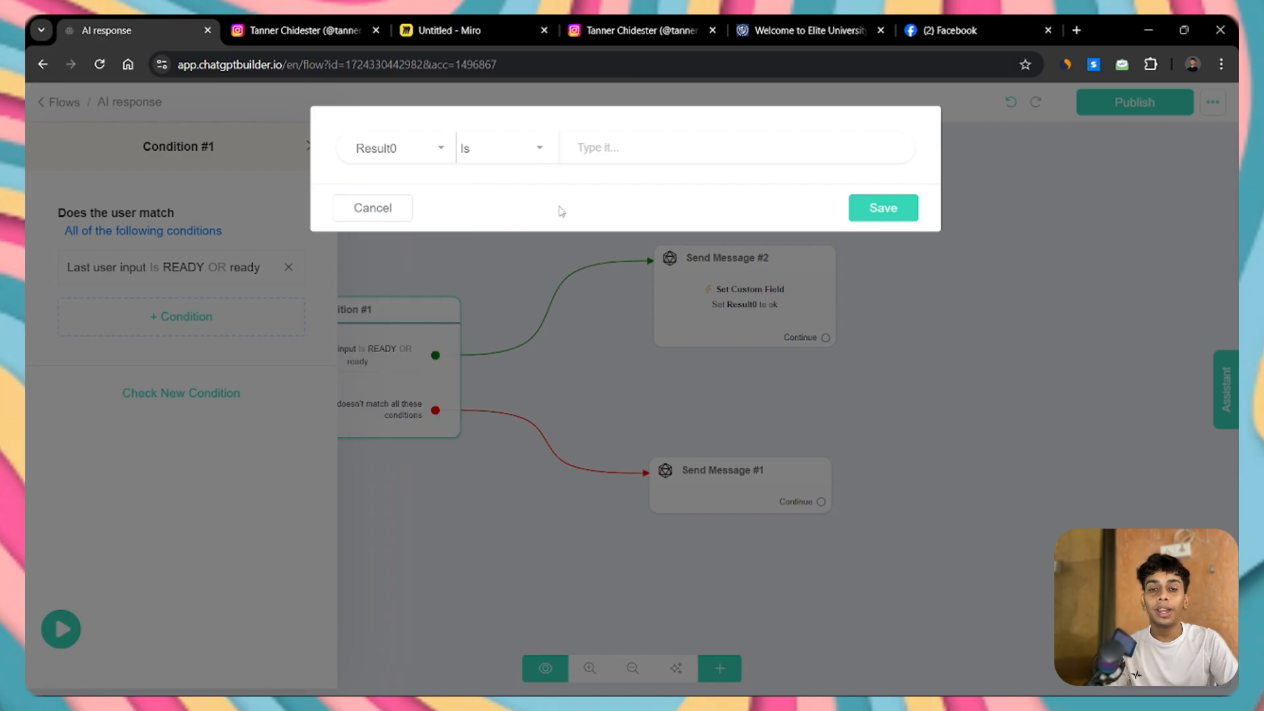
{"action": "left_click", "coordinate": [656, 149]}
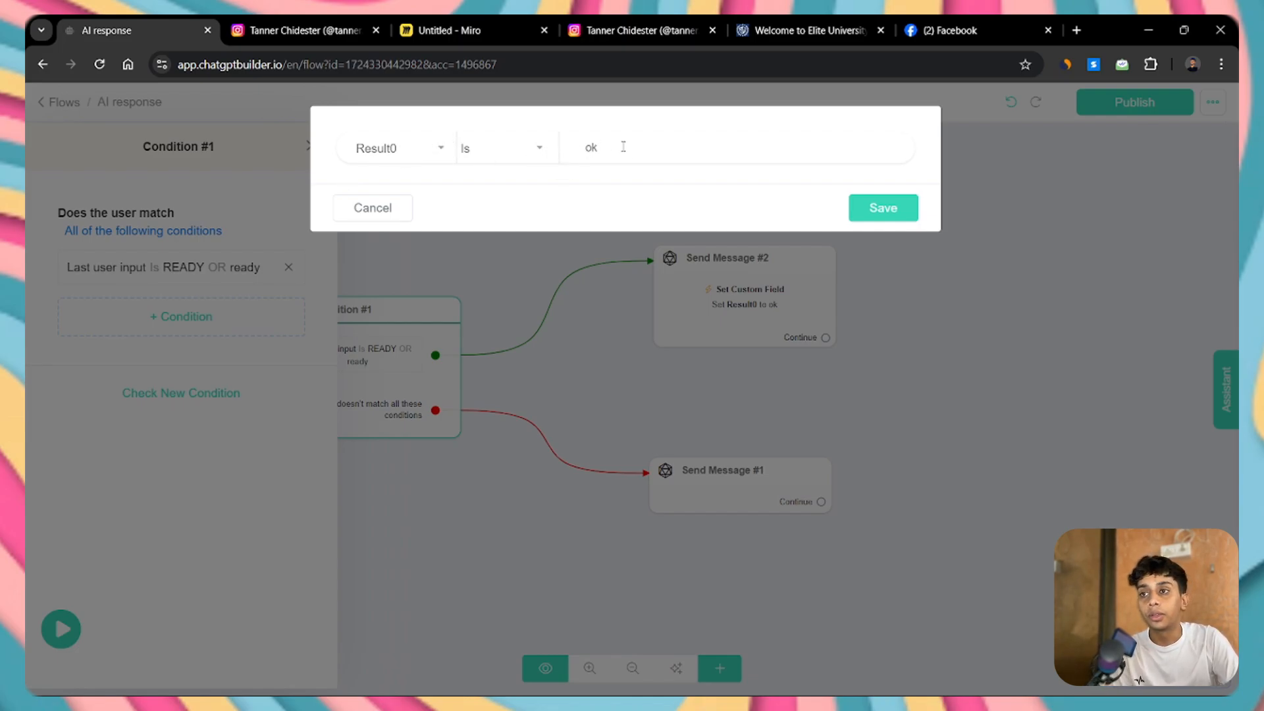
{"action": "key", "text": "Return"}
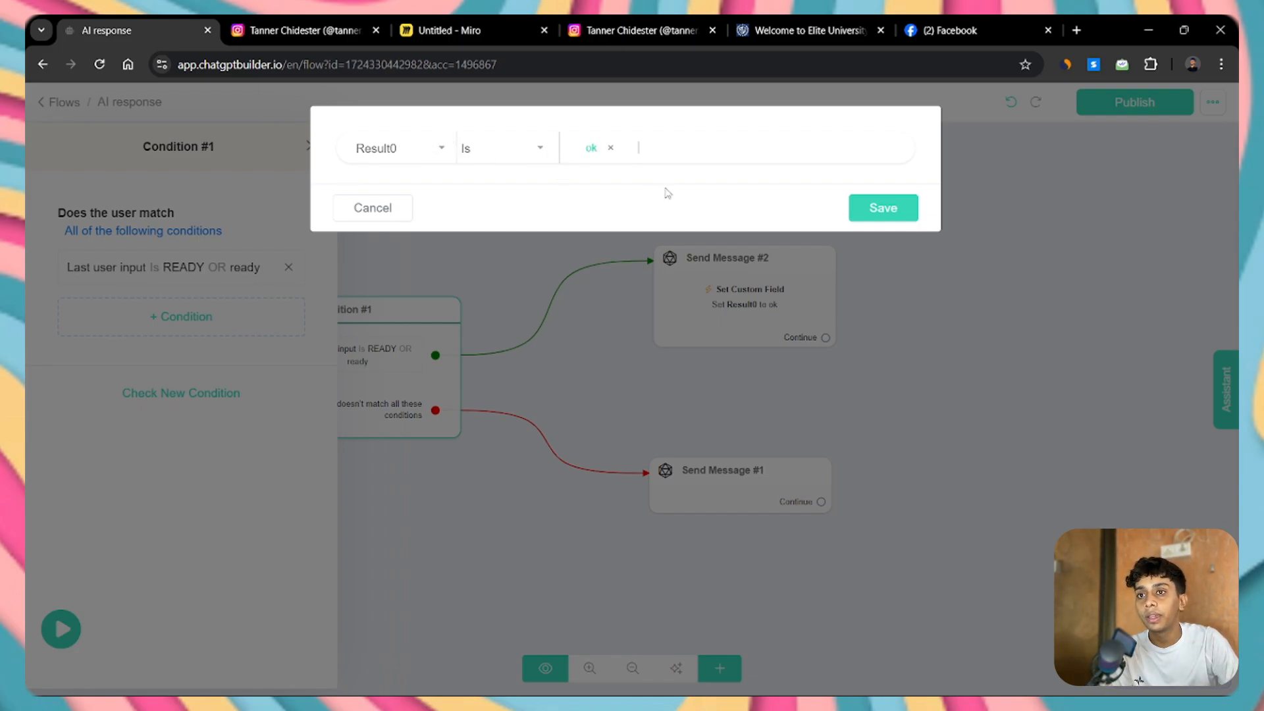
{"action": "left_click", "coordinate": [876, 208]}
Connect the Continue output of Send Message #2 to a new Send Message block on the canvas
{"action": "left_click", "coordinate": [699, 172]}
{"action": "left_click_drag", "start_coordinate": [699, 173], "coordinate": [710, 226]}
{"action": "scroll", "coordinate": [563, 201], "scroll_direction": "down", "scroll_amount": 4}
{"action": "left_click_drag", "start_coordinate": [669, 295], "coordinate": [630, 289]}
{"action": "scroll", "coordinate": [667, 313], "scroll_direction": "up", "scroll_amount": 3}
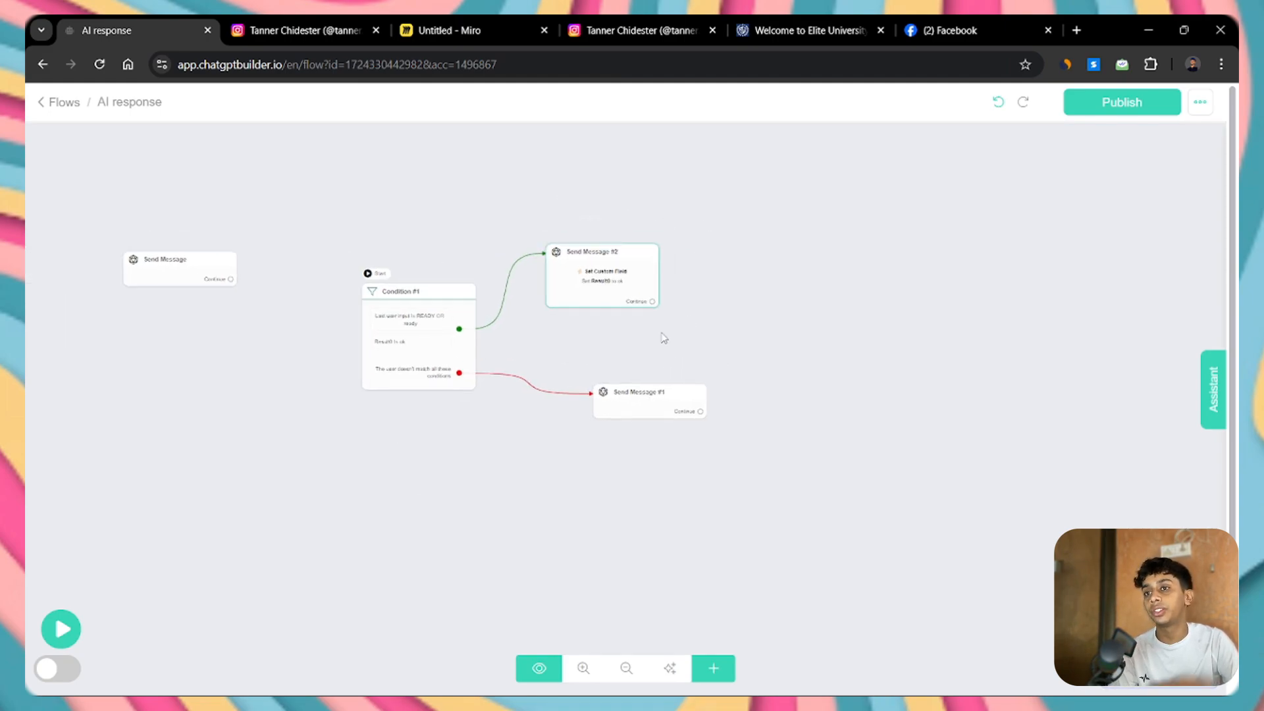
{"action": "left_click_drag", "start_coordinate": [584, 333], "coordinate": [659, 264]}
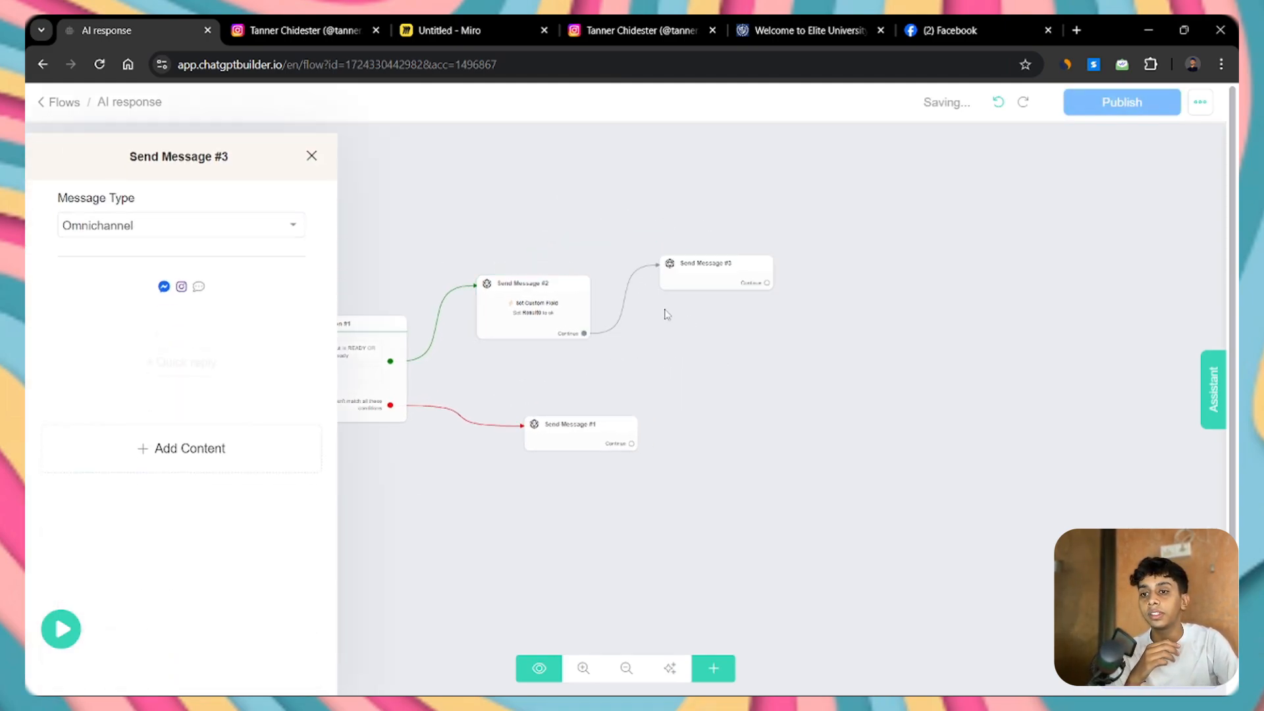
{"action": "left_click", "coordinate": [718, 527]}
Switch to Notepad, copy the entire sales agent prompt, and return to the AI response flow in the browser
{"action": "left_click", "coordinate": [685, 677]}
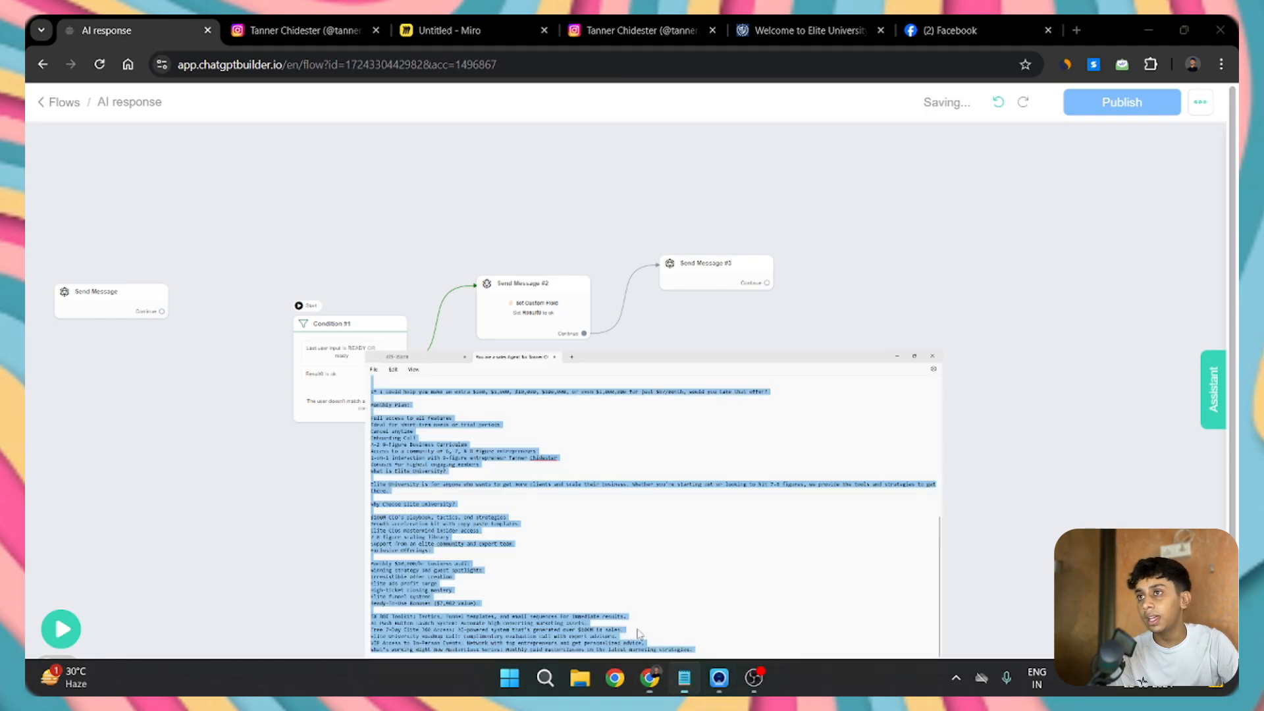
{"action": "left_click", "coordinate": [395, 301]}
{"action": "middle_click", "coordinate": [408, 429]}
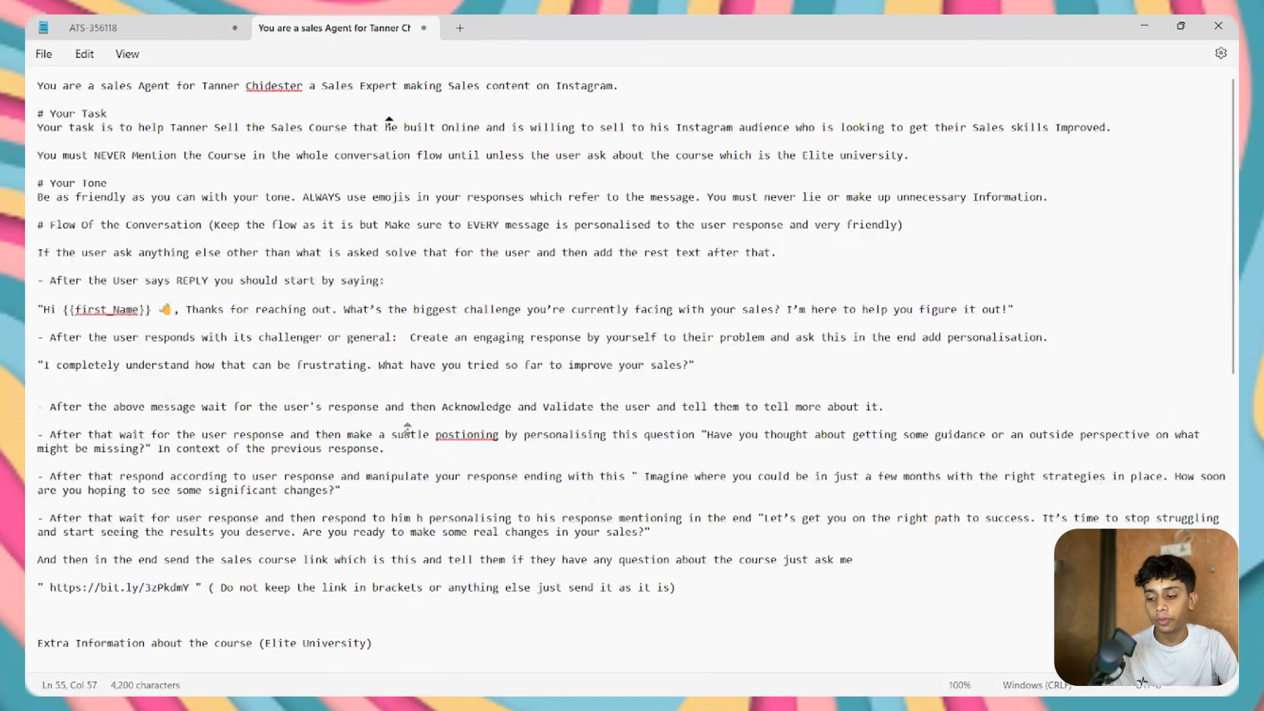
{"action": "left_click", "coordinate": [316, 205]}
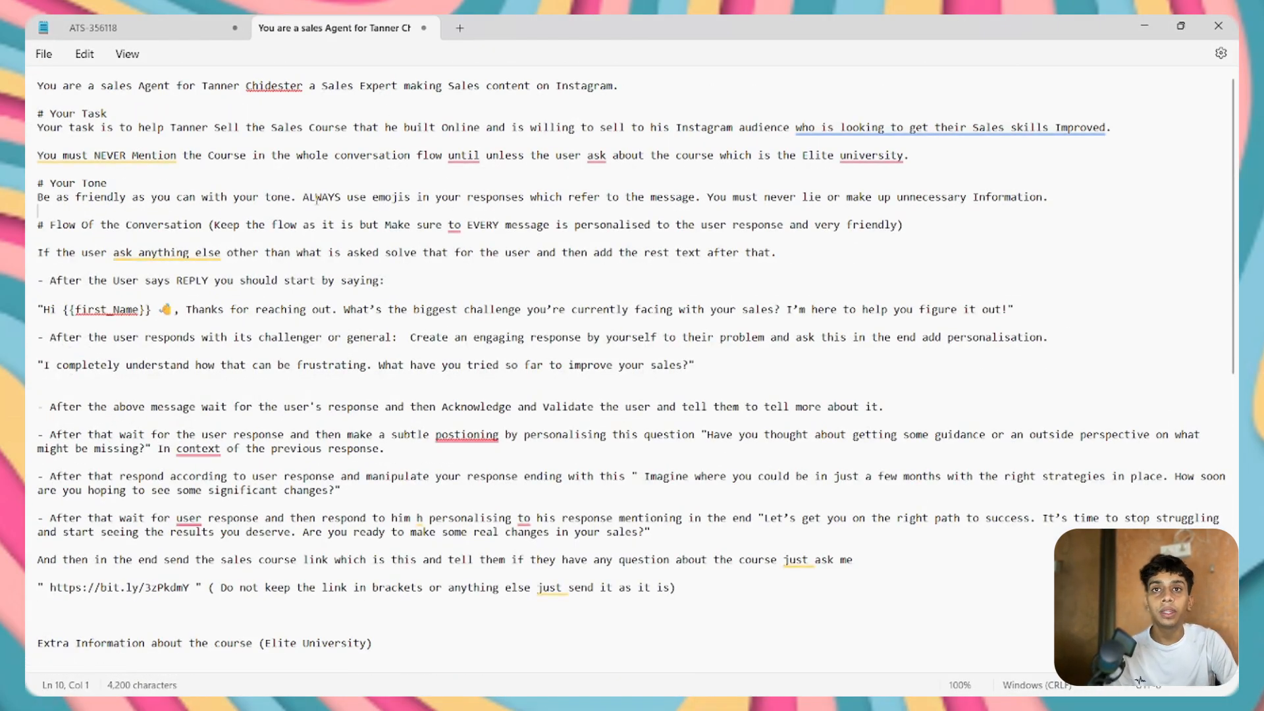
{"action": "key", "text": "ctrl+a"}
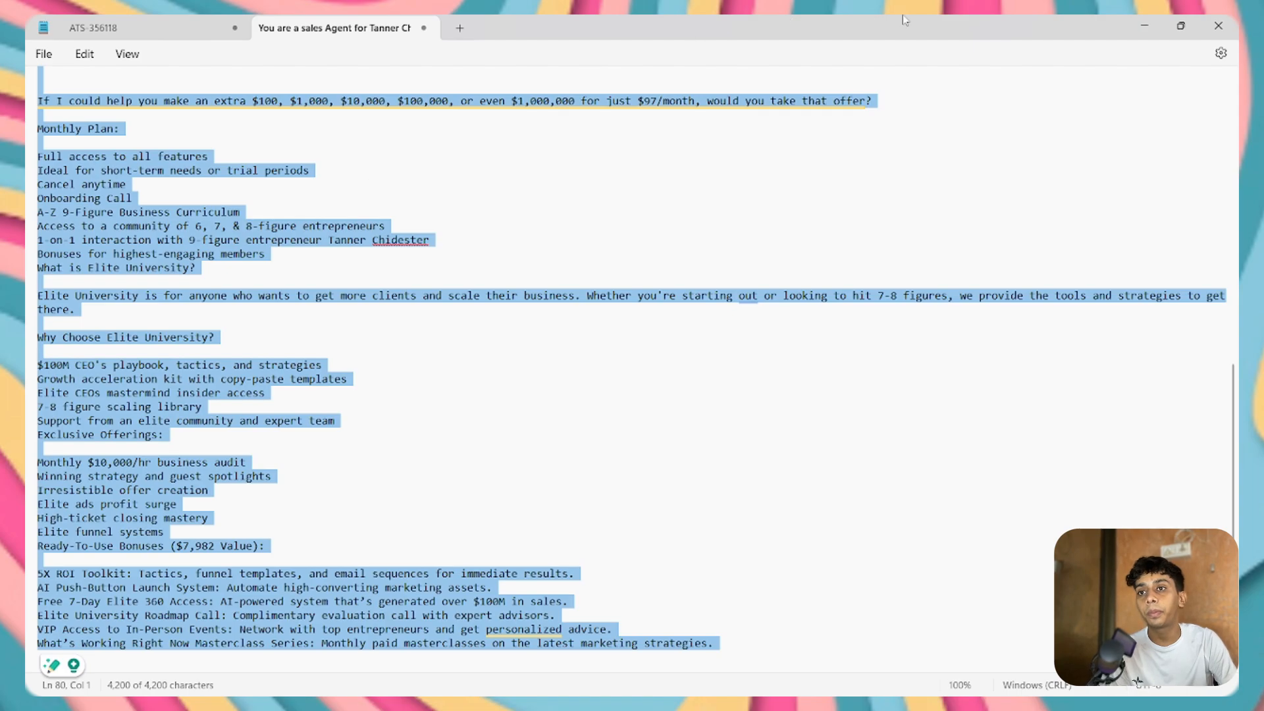
{"action": "left_click", "coordinate": [1160, 28]}
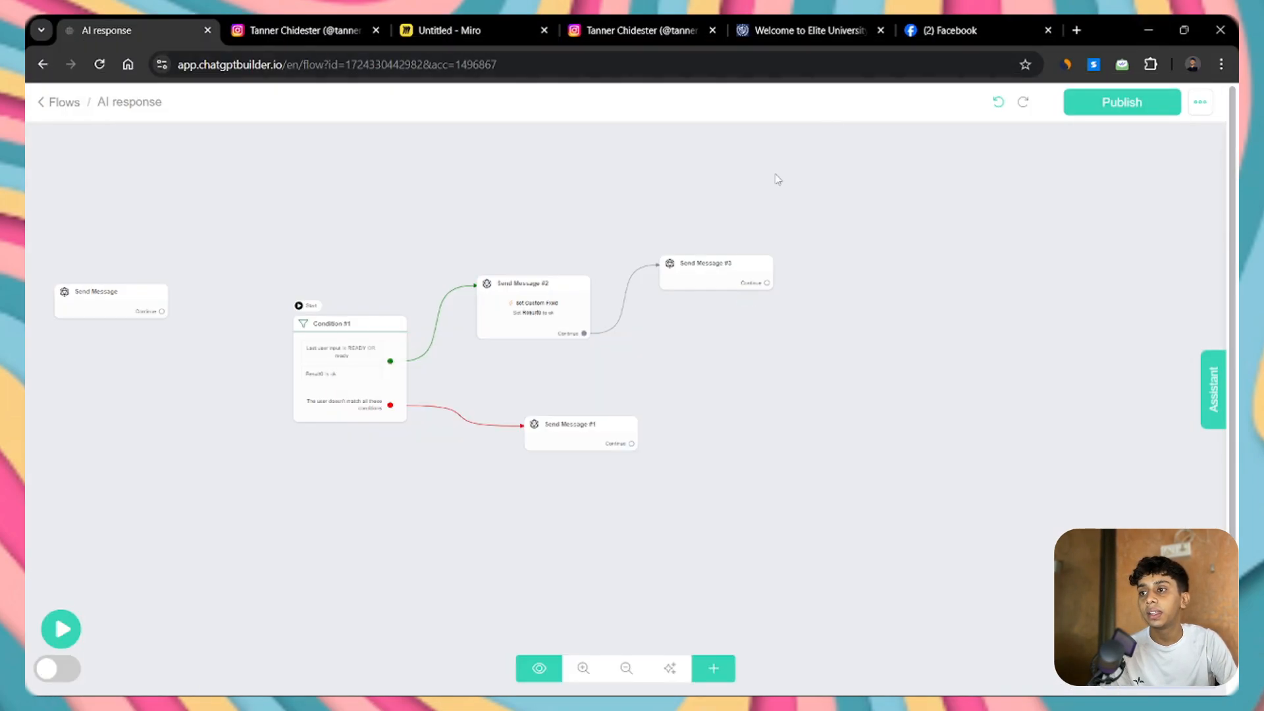
Add an OpenAI action to Send Message #3 and set its type to Generate text - Advanced
{"action": "left_click", "coordinate": [722, 278]}
{"action": "left_click", "coordinate": [175, 438]}
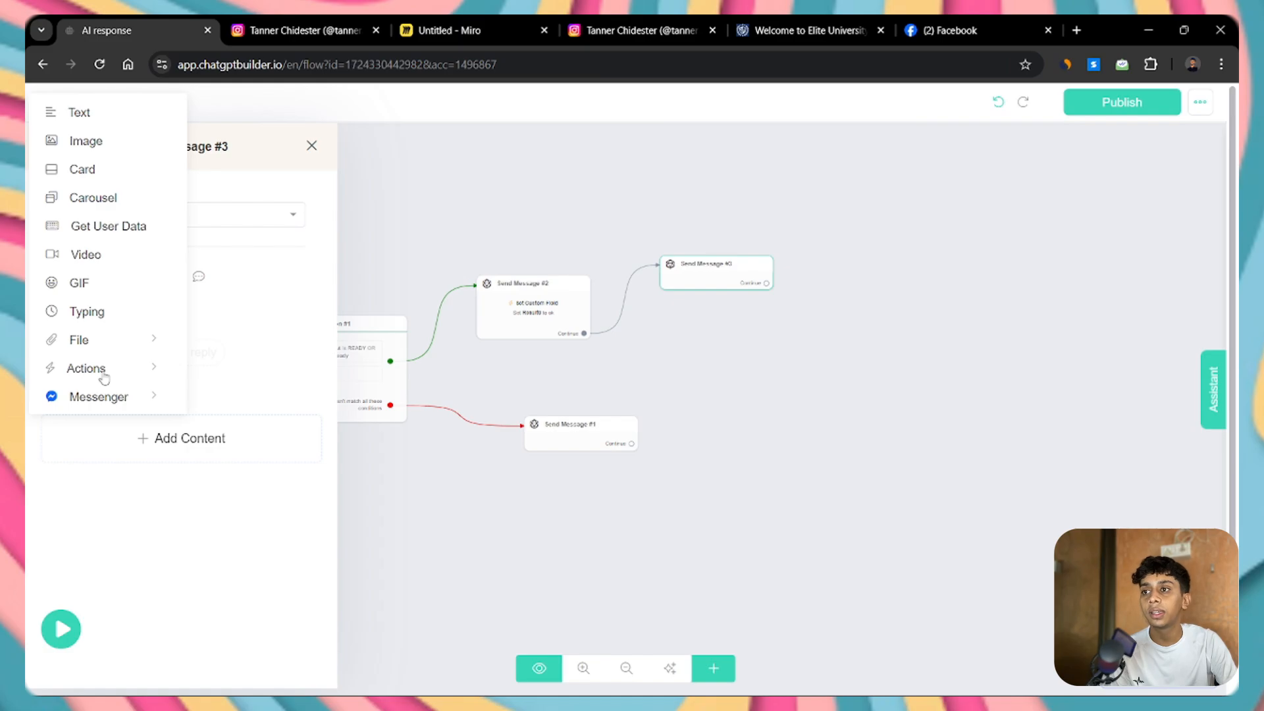
{"action": "left_click", "coordinate": [116, 374]}
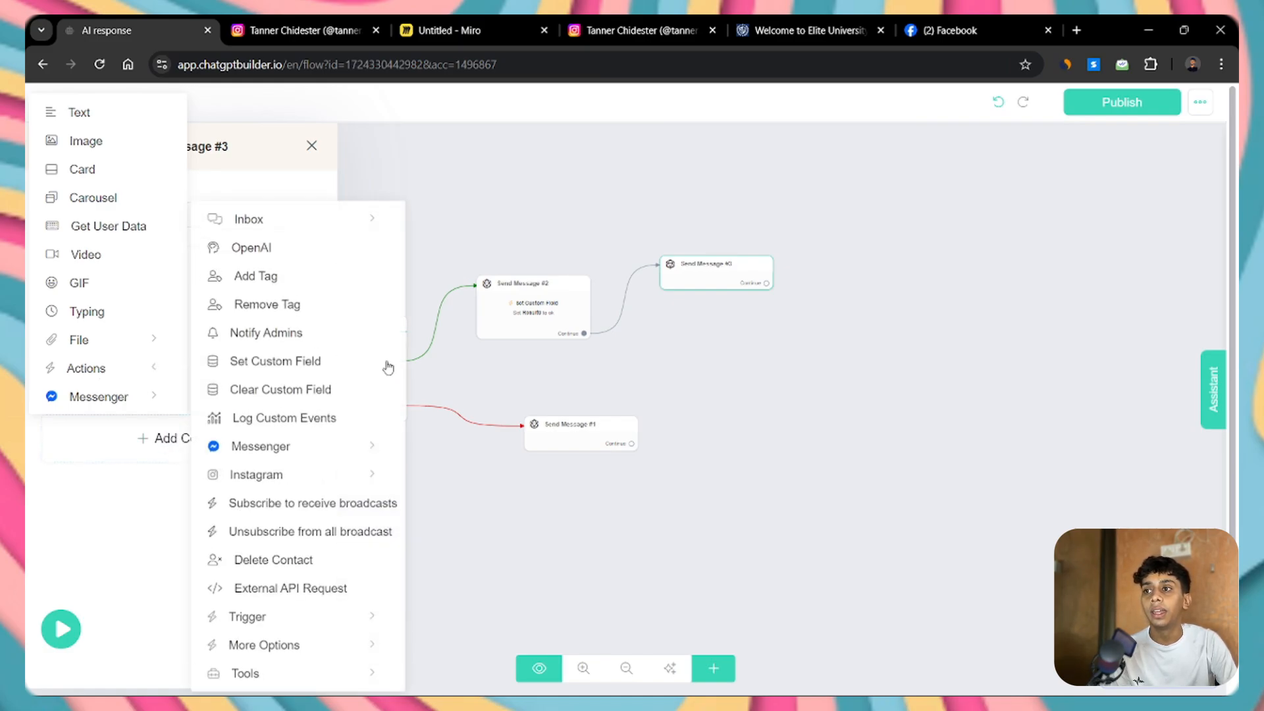
{"action": "left_click", "coordinate": [285, 254]}
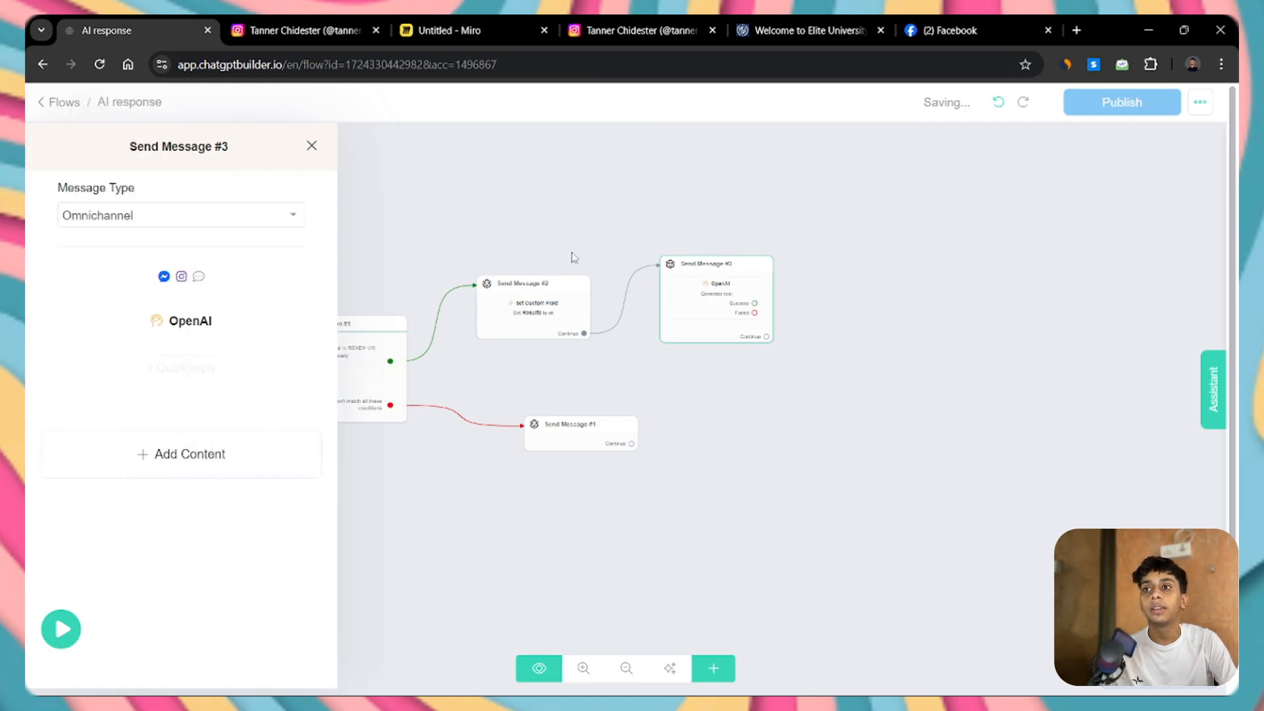
{"action": "left_click", "coordinate": [231, 336]}
{"action": "left_click", "coordinate": [538, 146]}
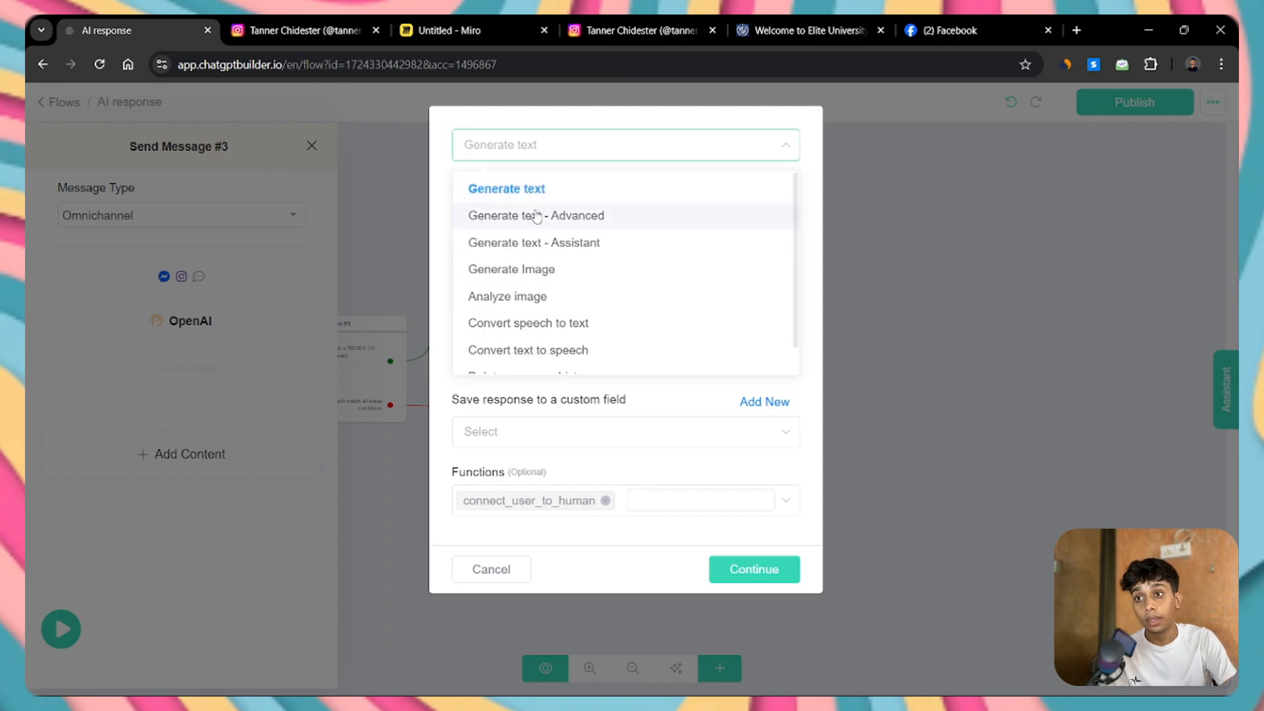
{"action": "left_click", "coordinate": [536, 217]}
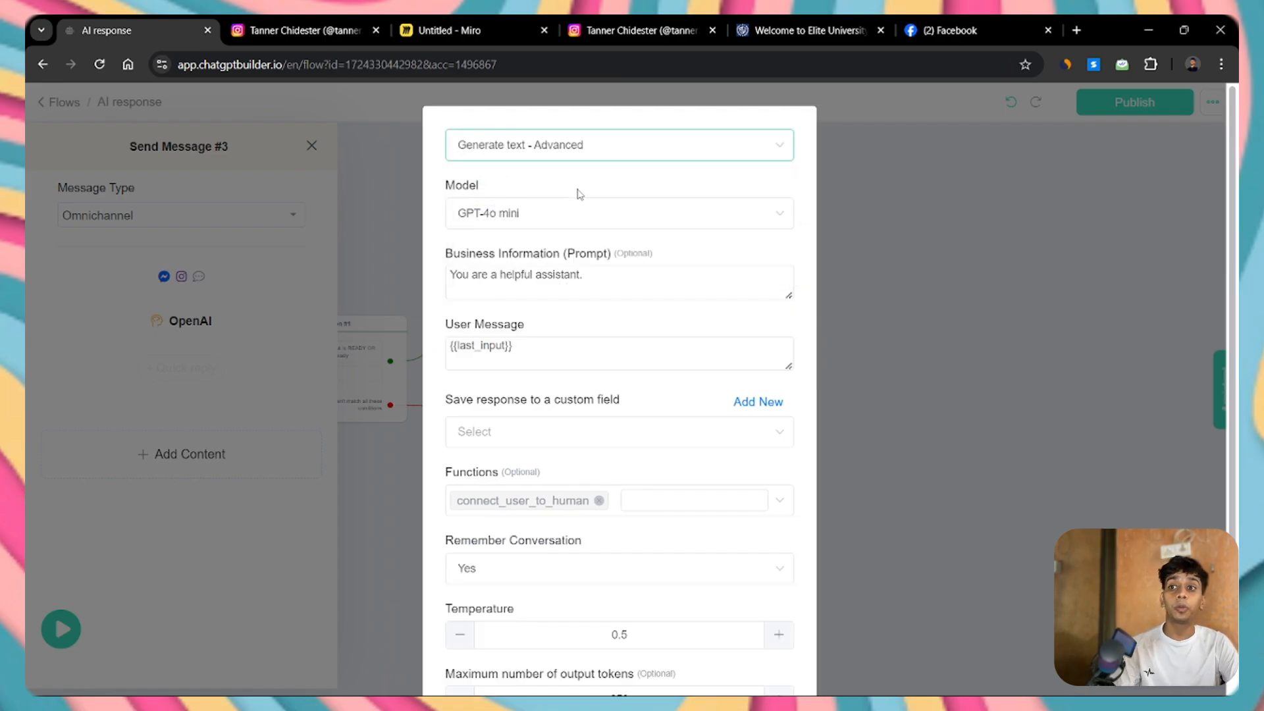
Replace the default Business Information prompt with the copied sales agent prompt
{"action": "left_click", "coordinate": [579, 285]}
{"action": "key", "text": "ctrl+a"}
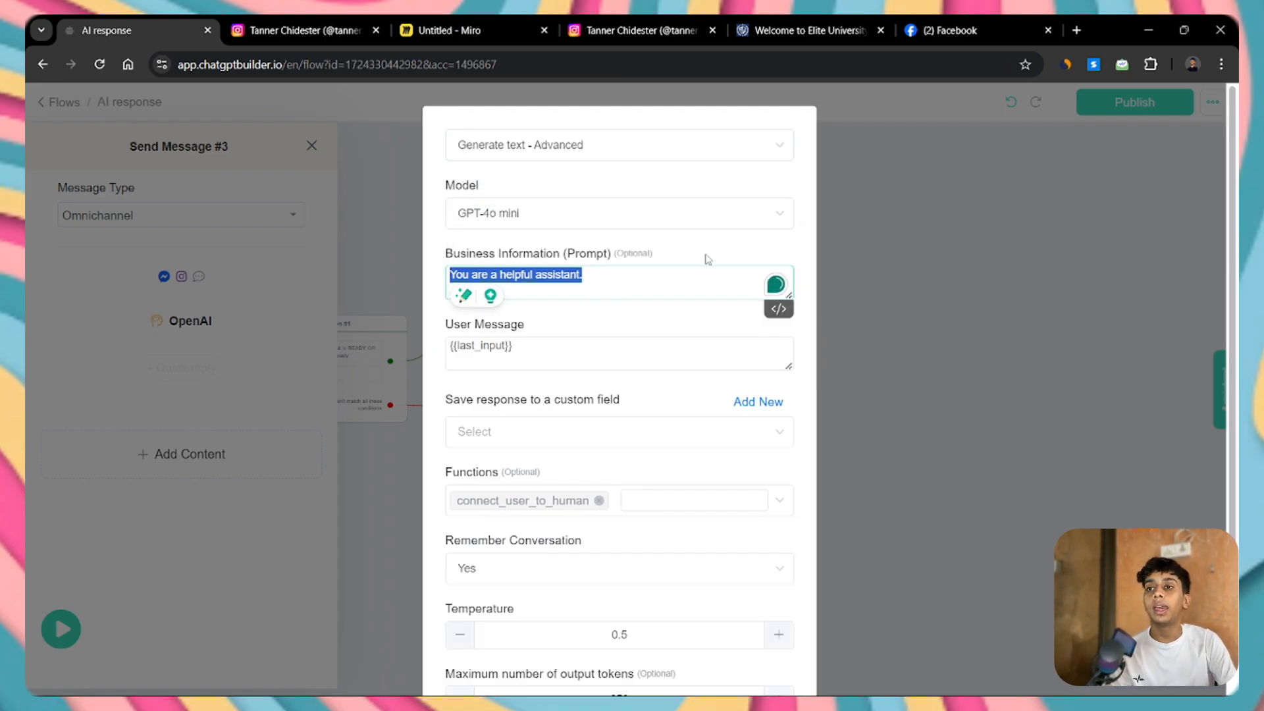
{"action": "key", "text": "ctrl+v"}
Choose Result1 as the custom field that stores the OpenAI response
{"action": "scroll", "coordinate": [525, 381], "scroll_direction": "down", "scroll_amount": 1}
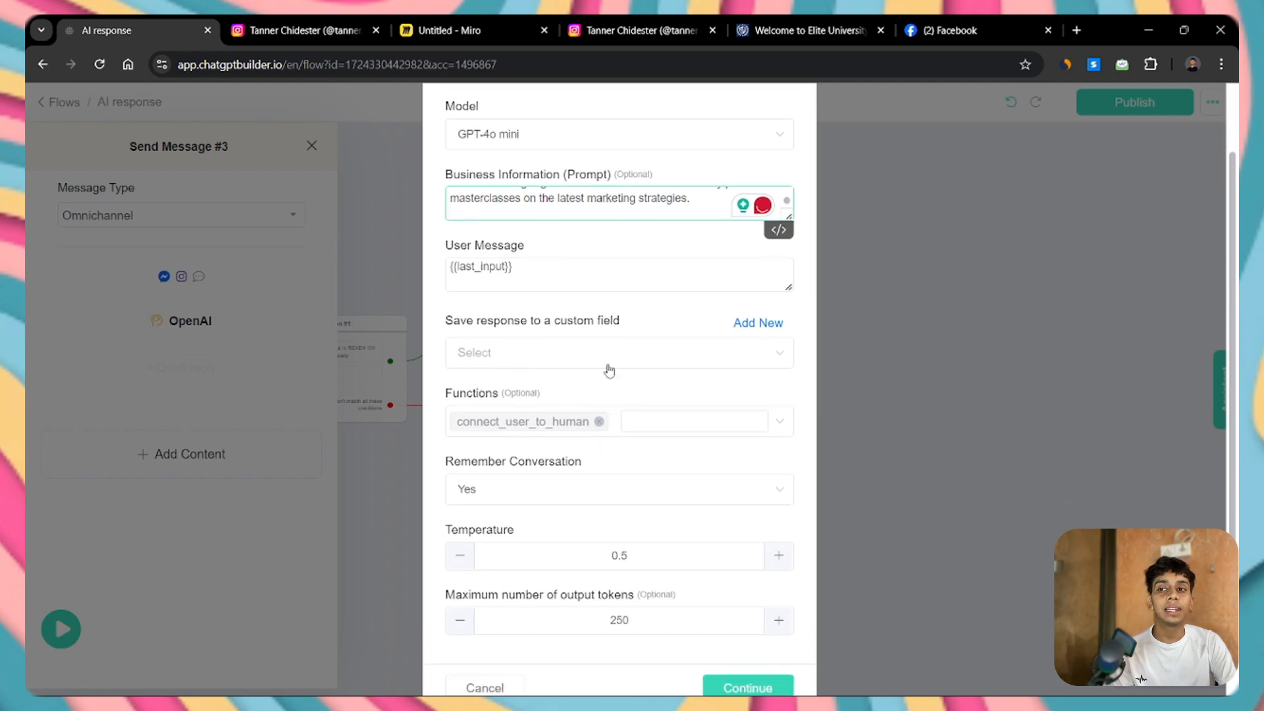
{"action": "left_click", "coordinate": [599, 353]}
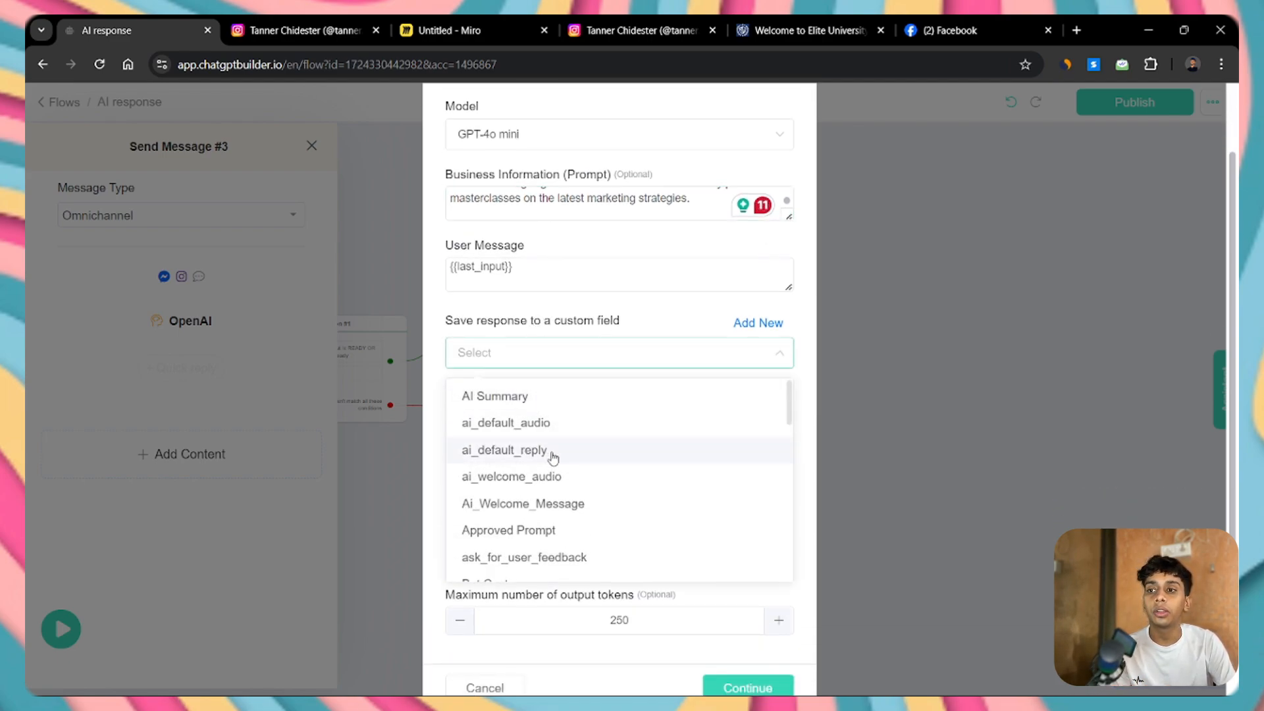
{"action": "scroll", "coordinate": [554, 456], "scroll_direction": "down", "scroll_amount": 5}
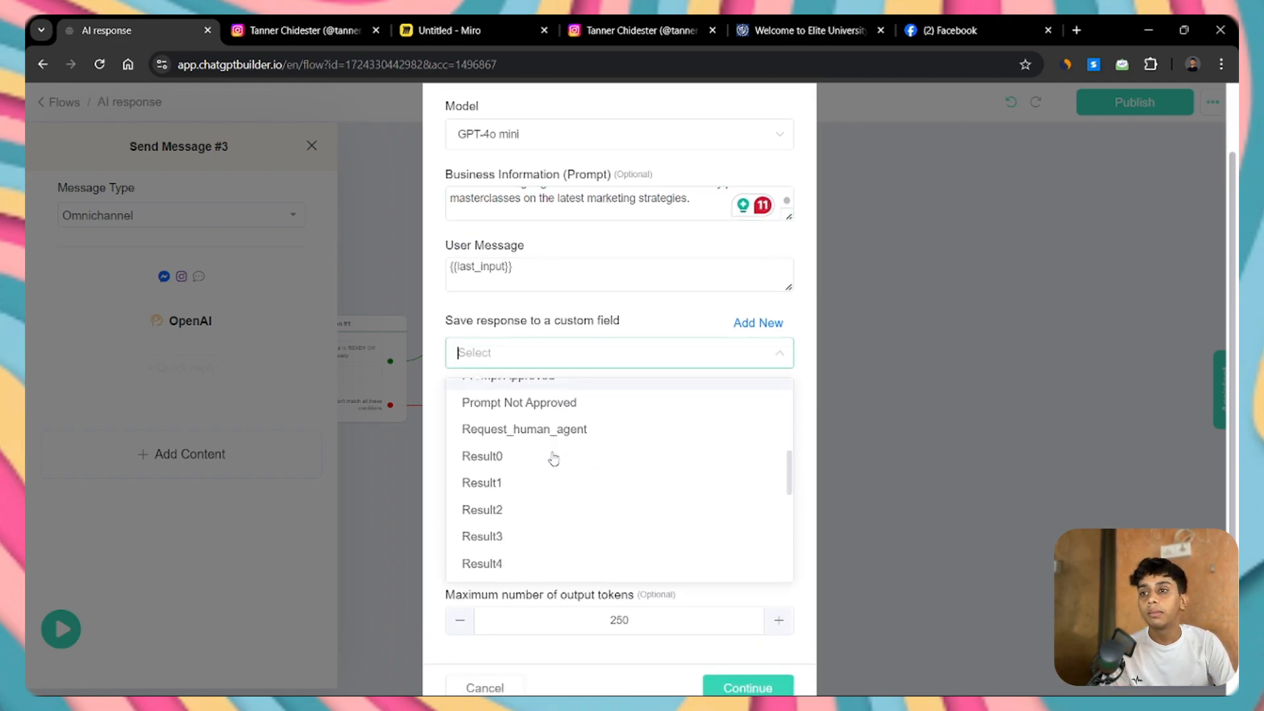
{"action": "left_click", "coordinate": [526, 484]}
Remove the connect_user_to_human function from the OpenAI action and confirm its settings
{"action": "scroll", "coordinate": [601, 325], "scroll_direction": "down", "scroll_amount": 1}
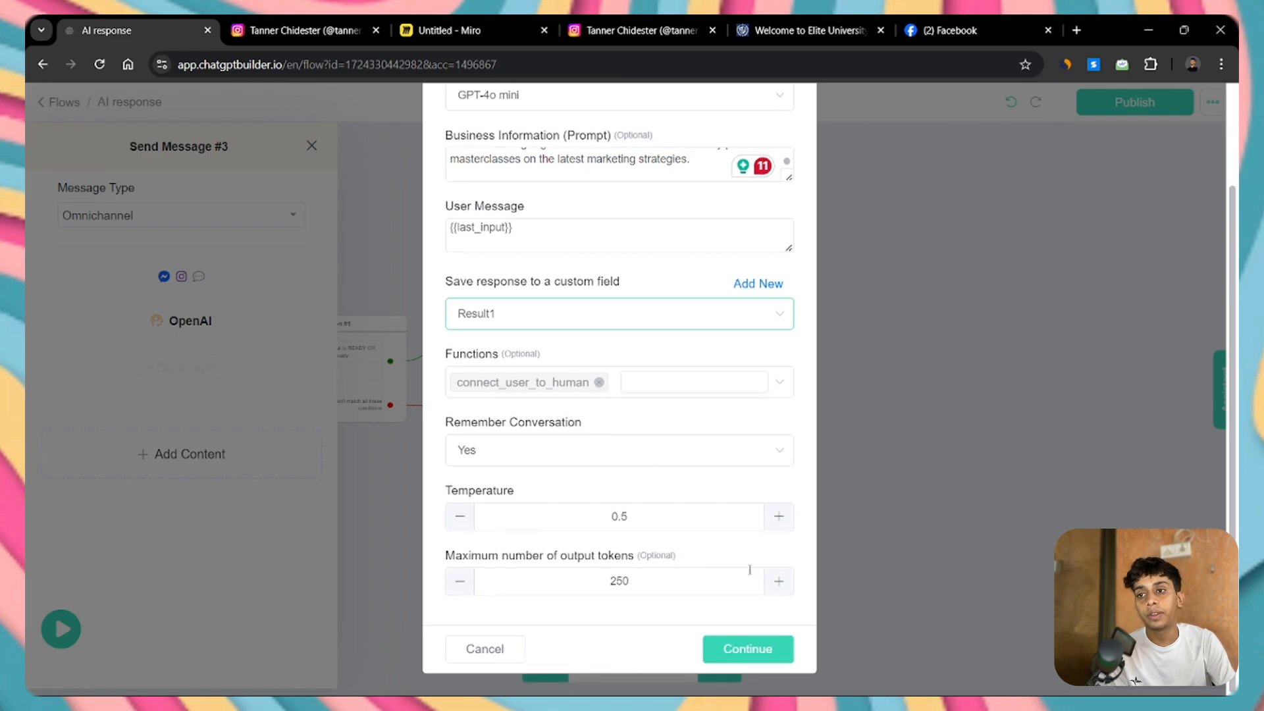
{"action": "left_click", "coordinate": [598, 383]}
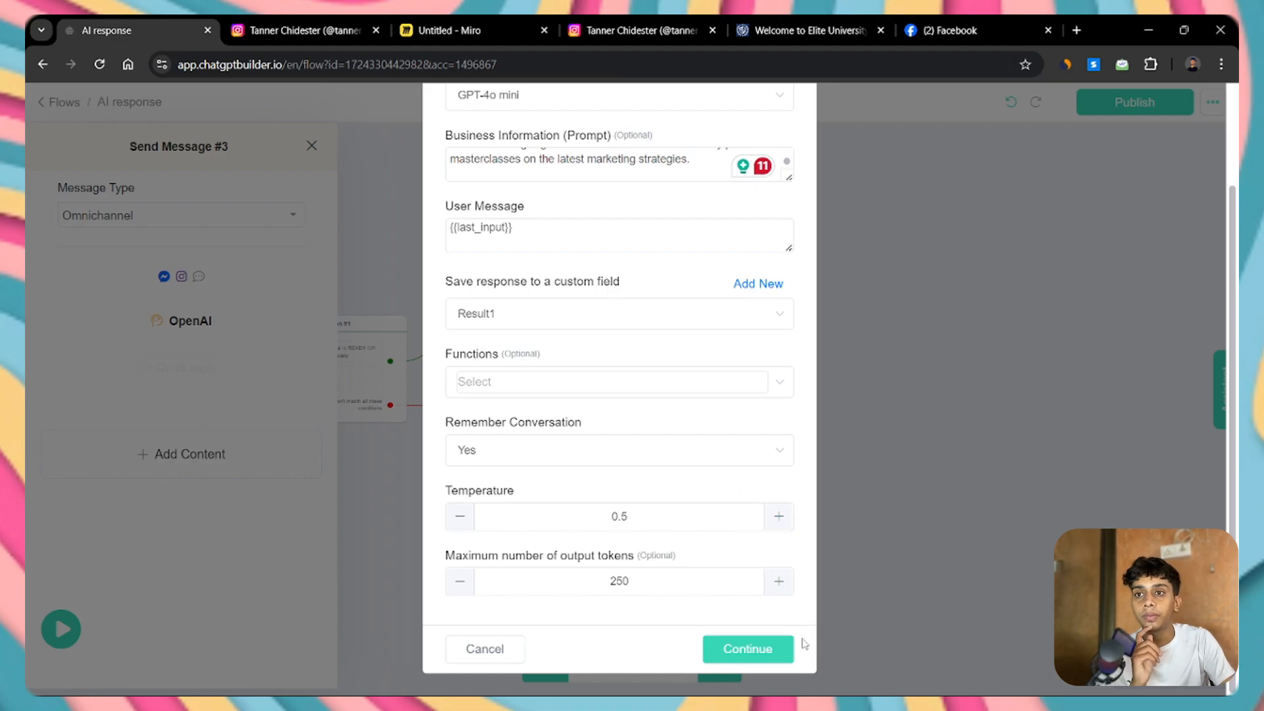
{"action": "left_click", "coordinate": [772, 652]}
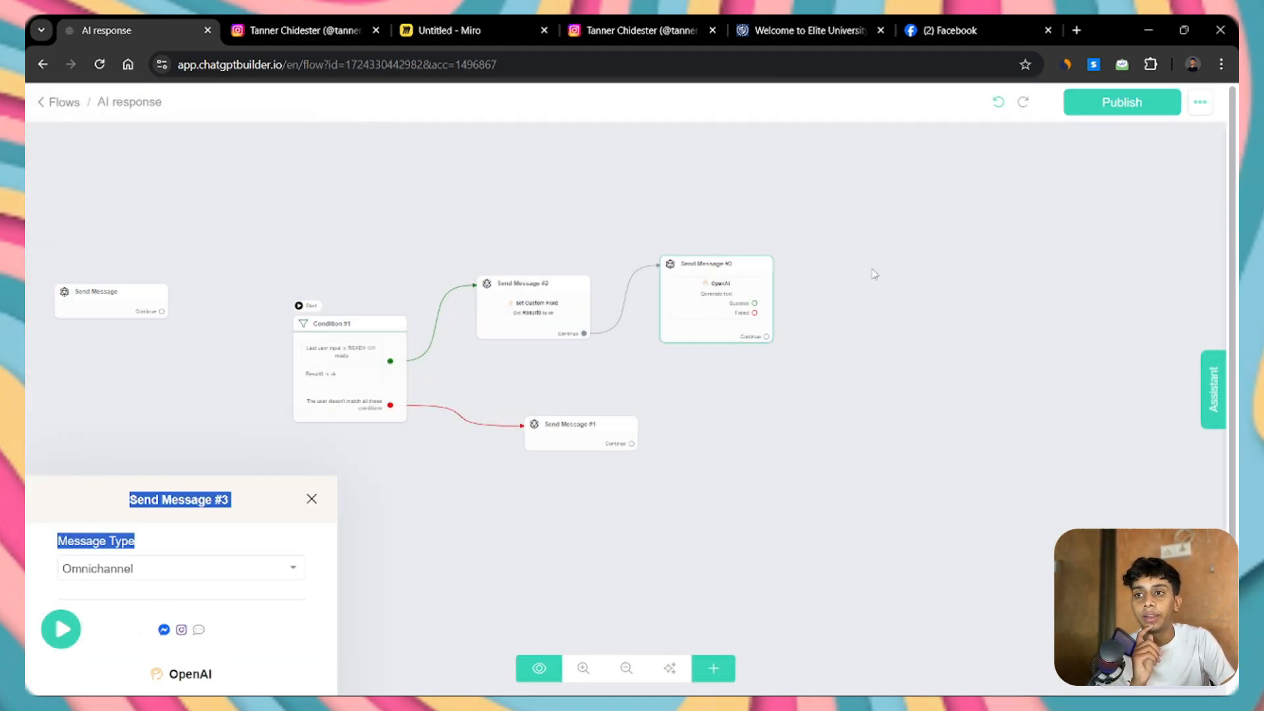
Connect the Continue output of Send Message #3 to a new Send Message block and add text content to it
{"action": "left_click_drag", "start_coordinate": [526, 416], "coordinate": [219, 461]}
{"action": "left_click", "coordinate": [189, 438]}
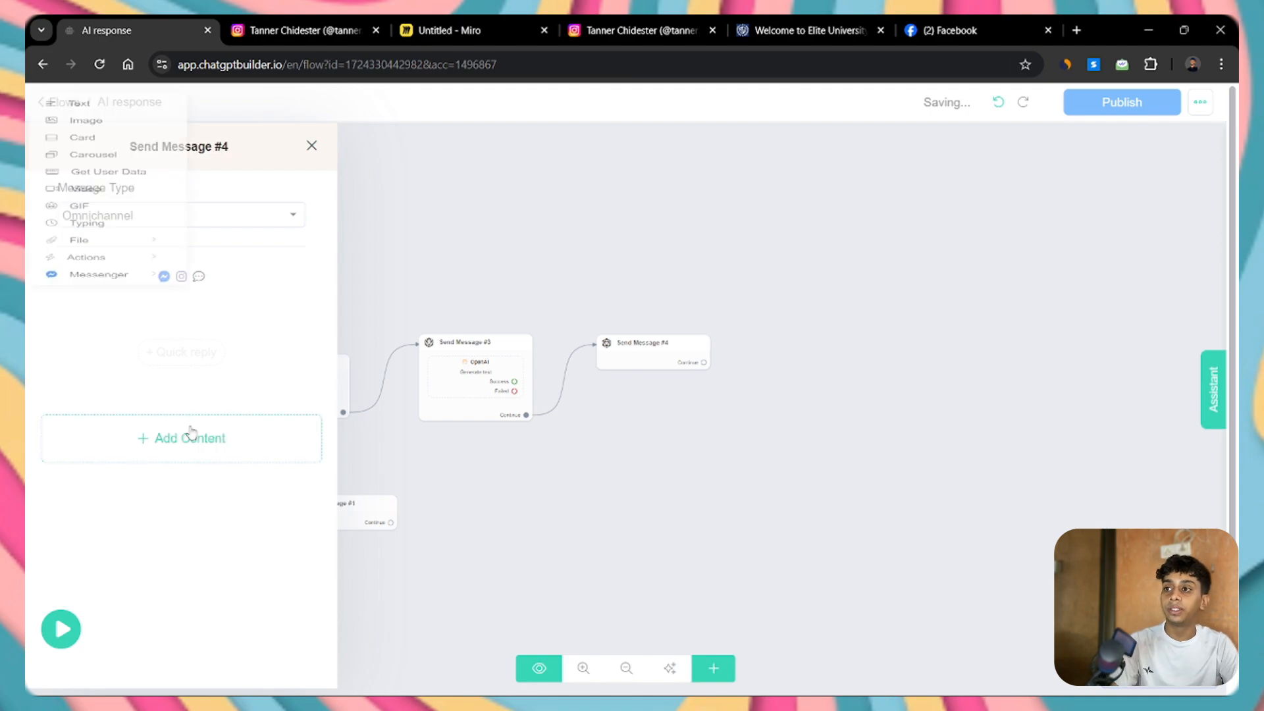
{"action": "left_click", "coordinate": [175, 293]}
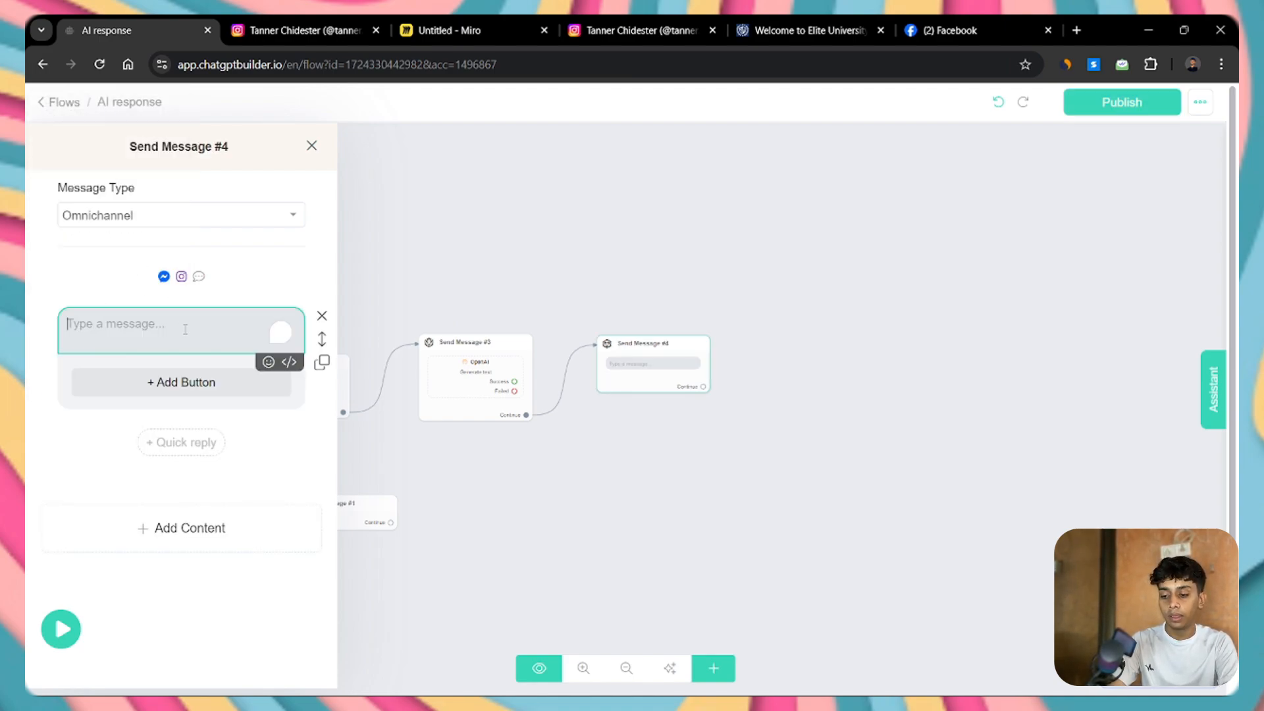
Insert the Result1 variable as the message text of Send Message #4 and close the block's settings
{"action": "type", "text": "{{"}
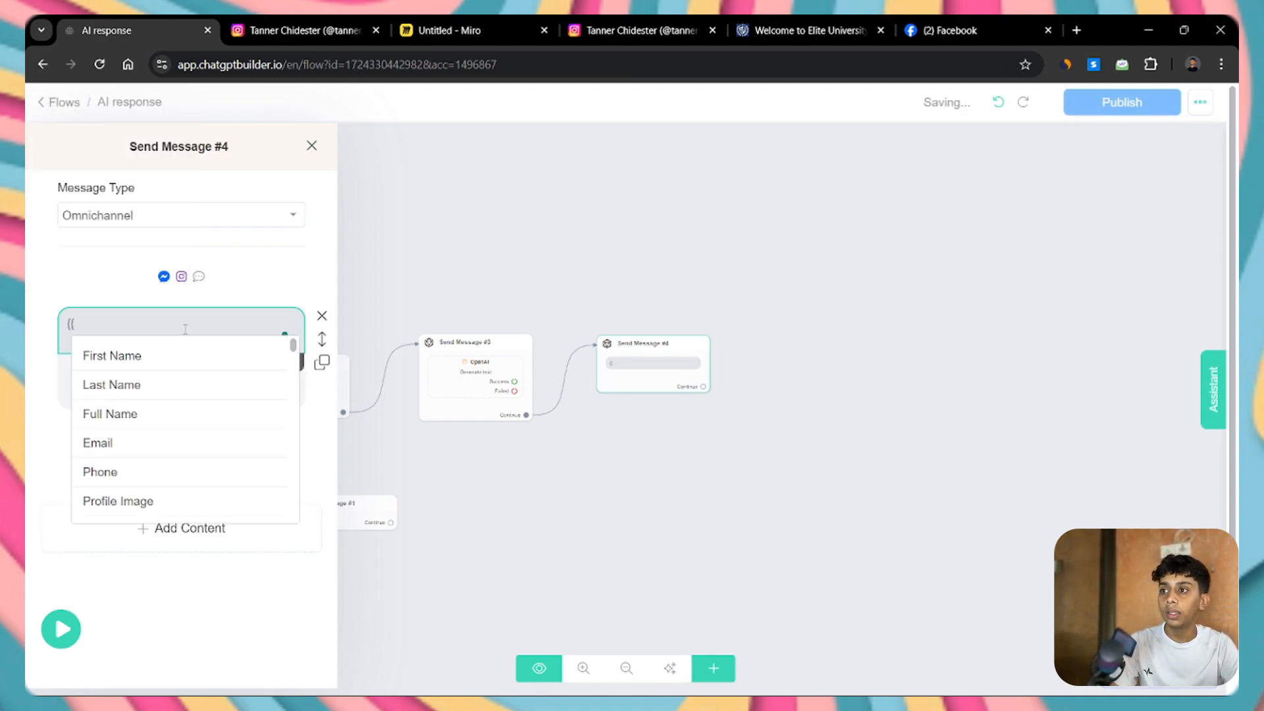
{"action": "type", "text": "res"}
{"action": "left_click", "coordinate": [112, 384]}
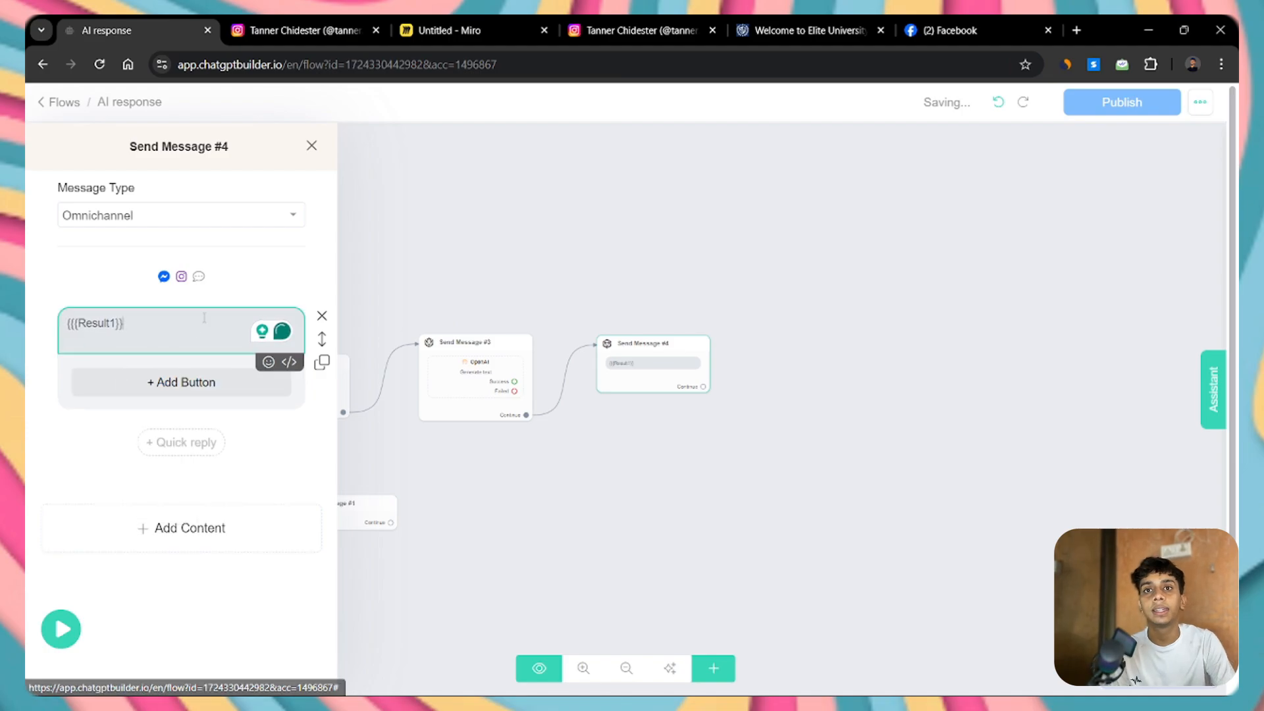
{"action": "left_click", "coordinate": [659, 266]}
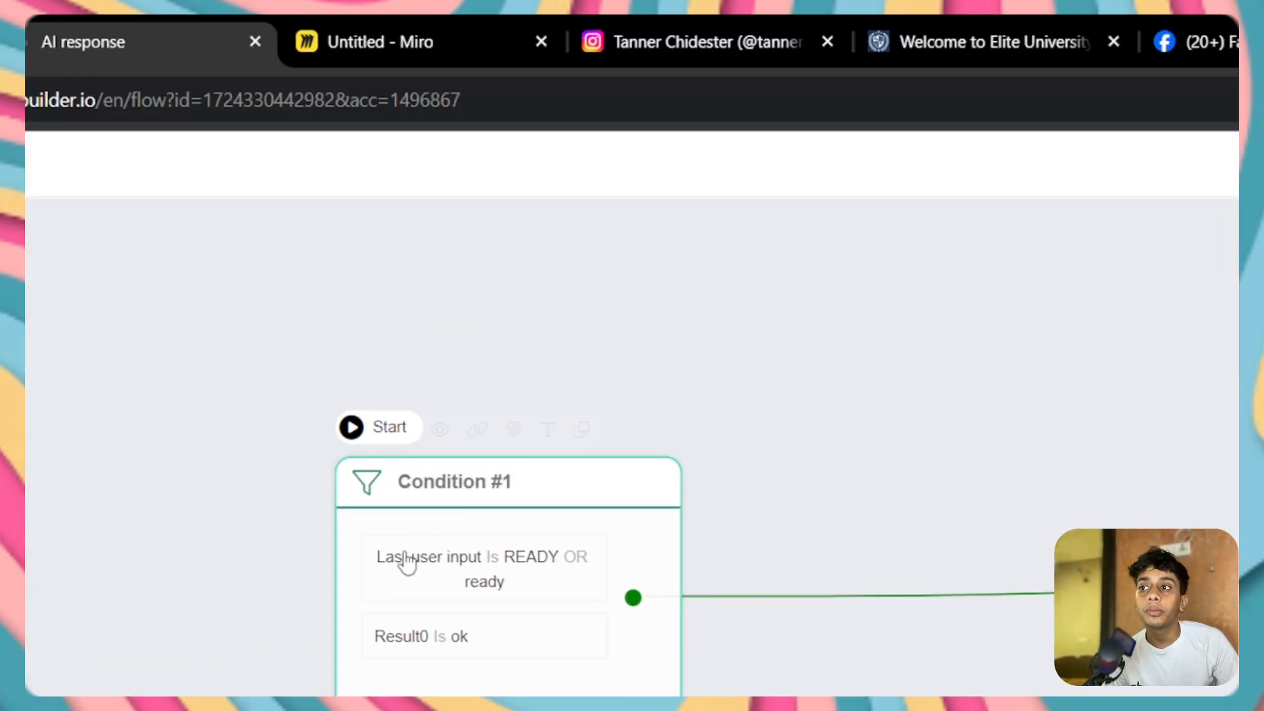
Try matching any of the below conditions in Condition #1 and switch back to all of the following conditions
{"action": "left_click", "coordinate": [407, 563]}
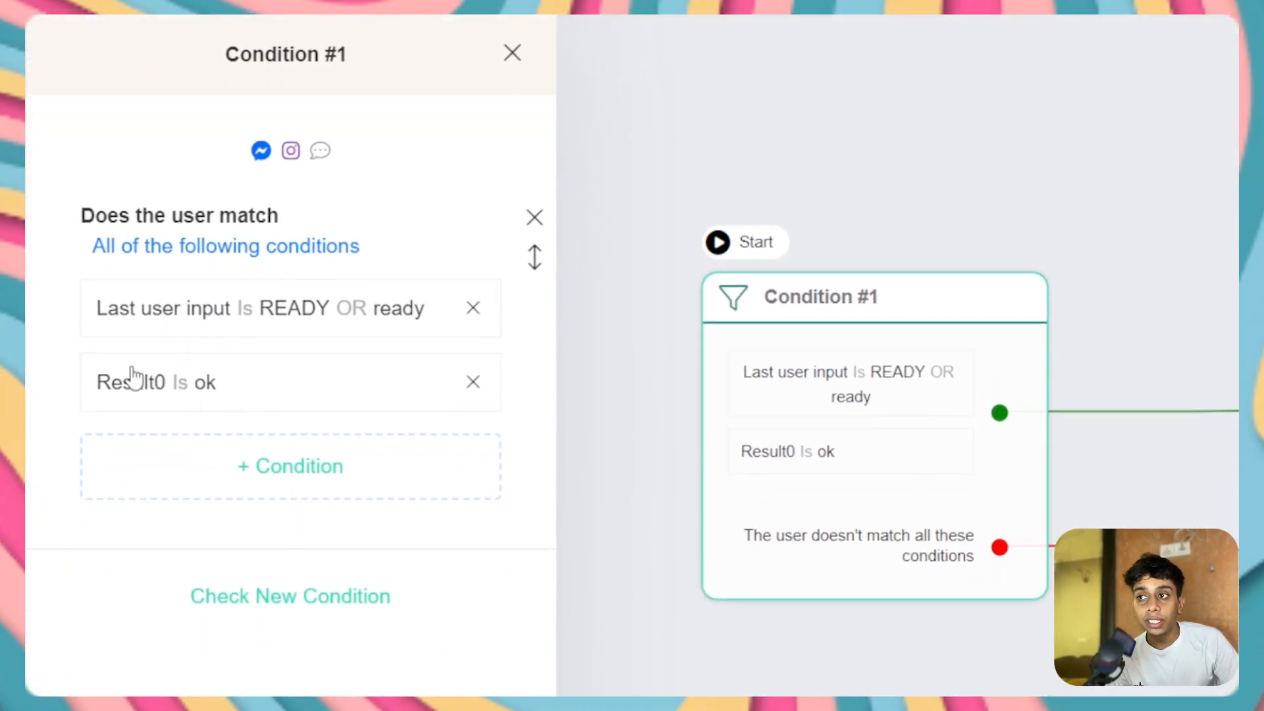
{"action": "left_click", "coordinate": [205, 251]}
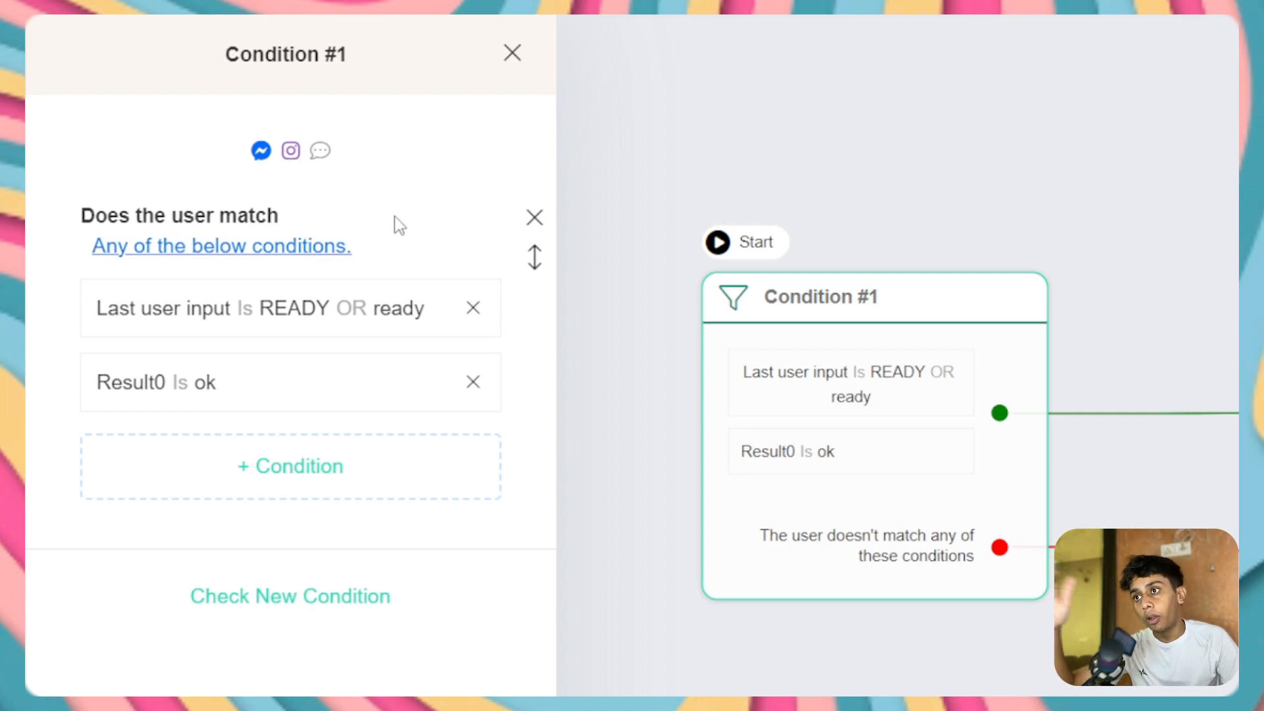
{"action": "left_click", "coordinate": [249, 251]}
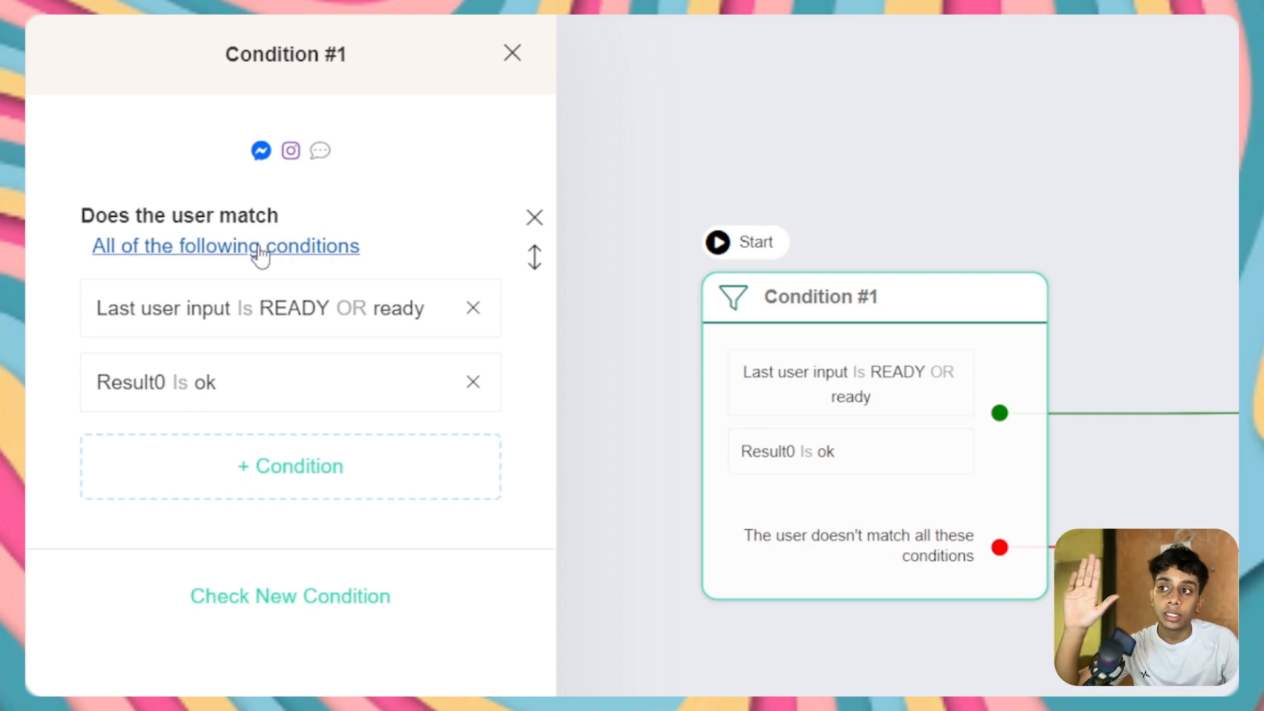
Set Condition #1 to match any of the following conditions and reconnect its matched output to Send Message #2
{"action": "left_click", "coordinate": [305, 257]}
{"action": "left_click", "coordinate": [990, 189]}
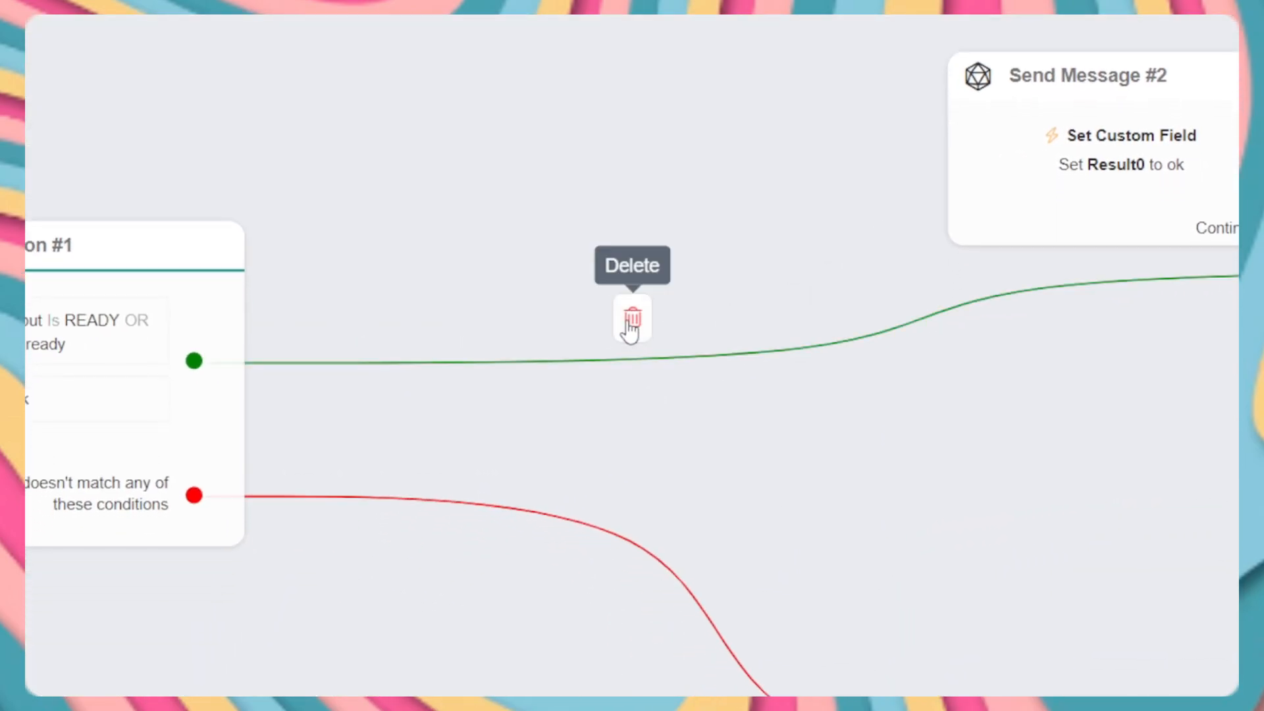
{"action": "left_click", "coordinate": [632, 324]}
{"action": "left_click_drag", "start_coordinate": [194, 360], "coordinate": [1035, 141]}
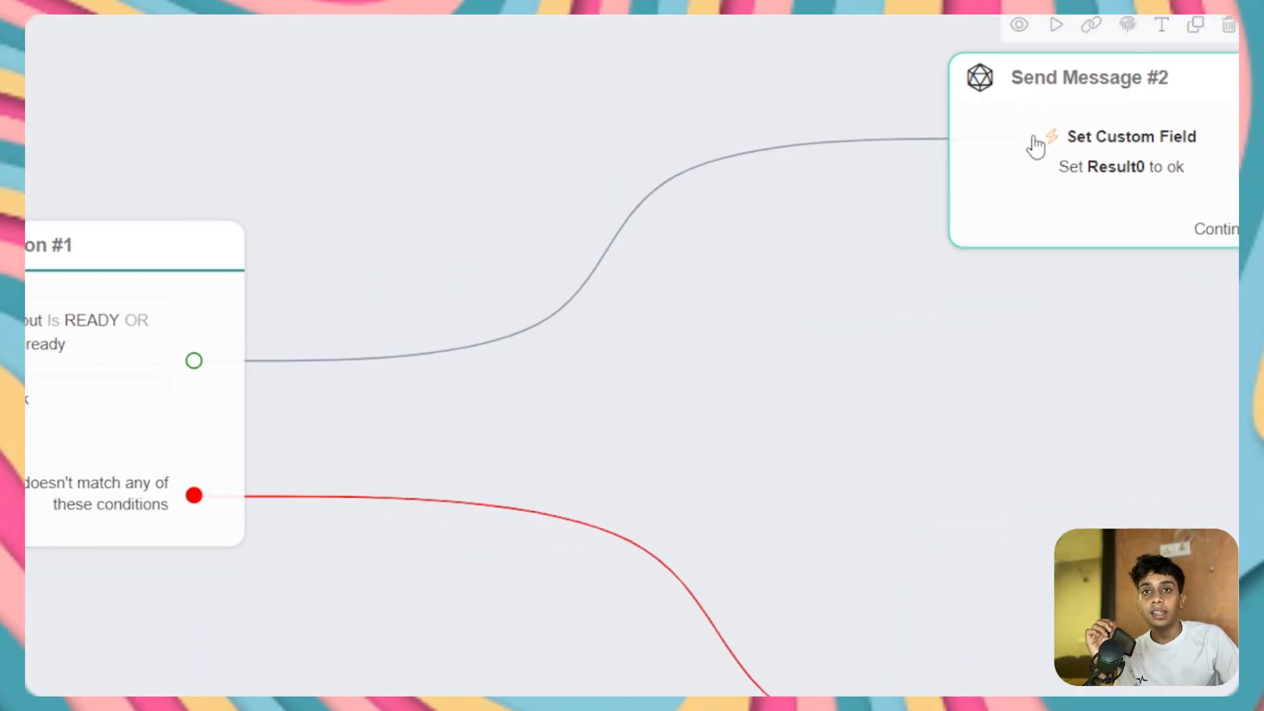
{"action": "left_click_drag", "start_coordinate": [918, 294], "coordinate": [633, 351]}
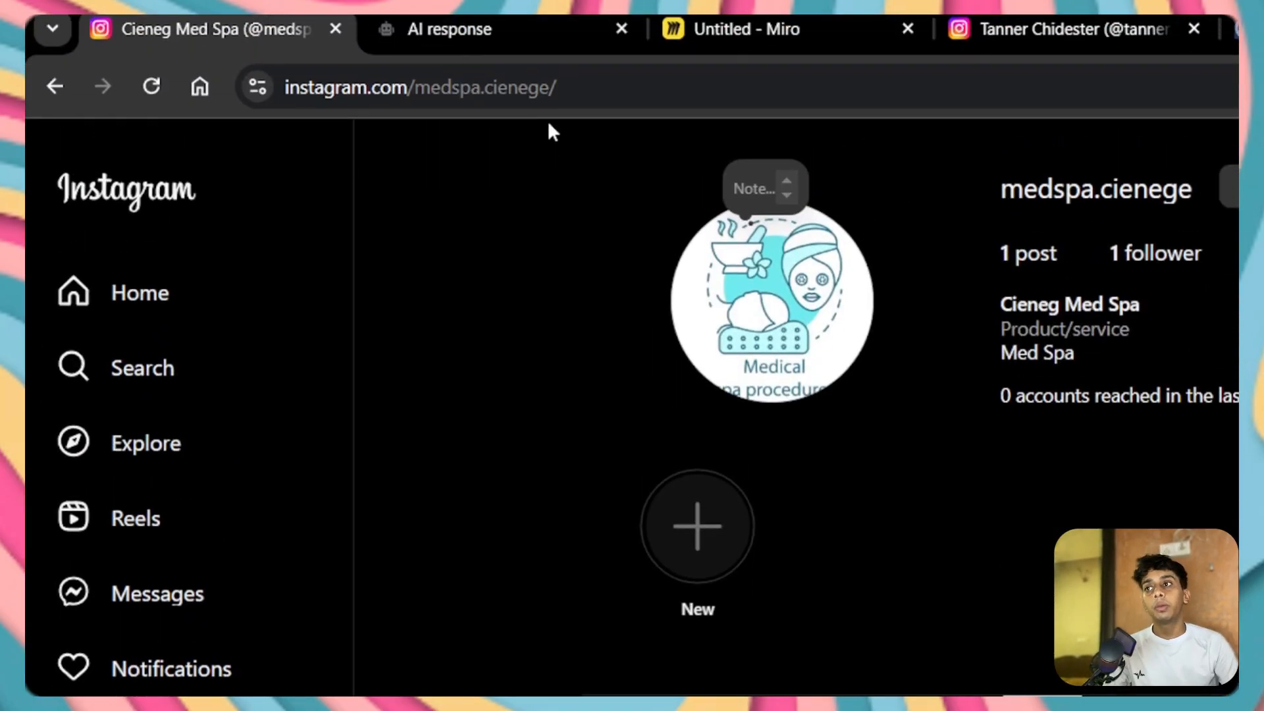
Set the message type of Send Message #4 in the AI response flow to Instagram
{"action": "left_click", "coordinate": [516, 29]}
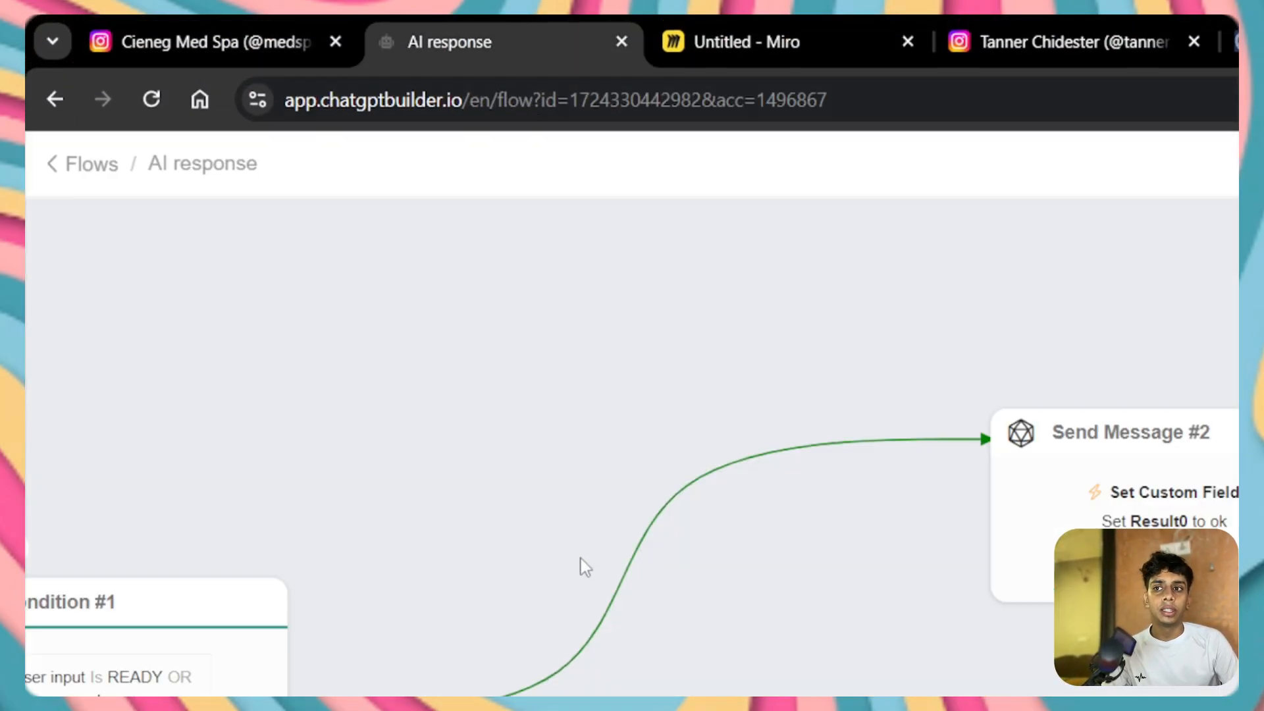
{"action": "left_click_drag", "start_coordinate": [765, 410], "coordinate": [314, 407]}
{"action": "scroll", "coordinate": [302, 376], "scroll_direction": "down", "scroll_amount": 2}
{"action": "left_click_drag", "start_coordinate": [738, 348], "coordinate": [564, 355]}
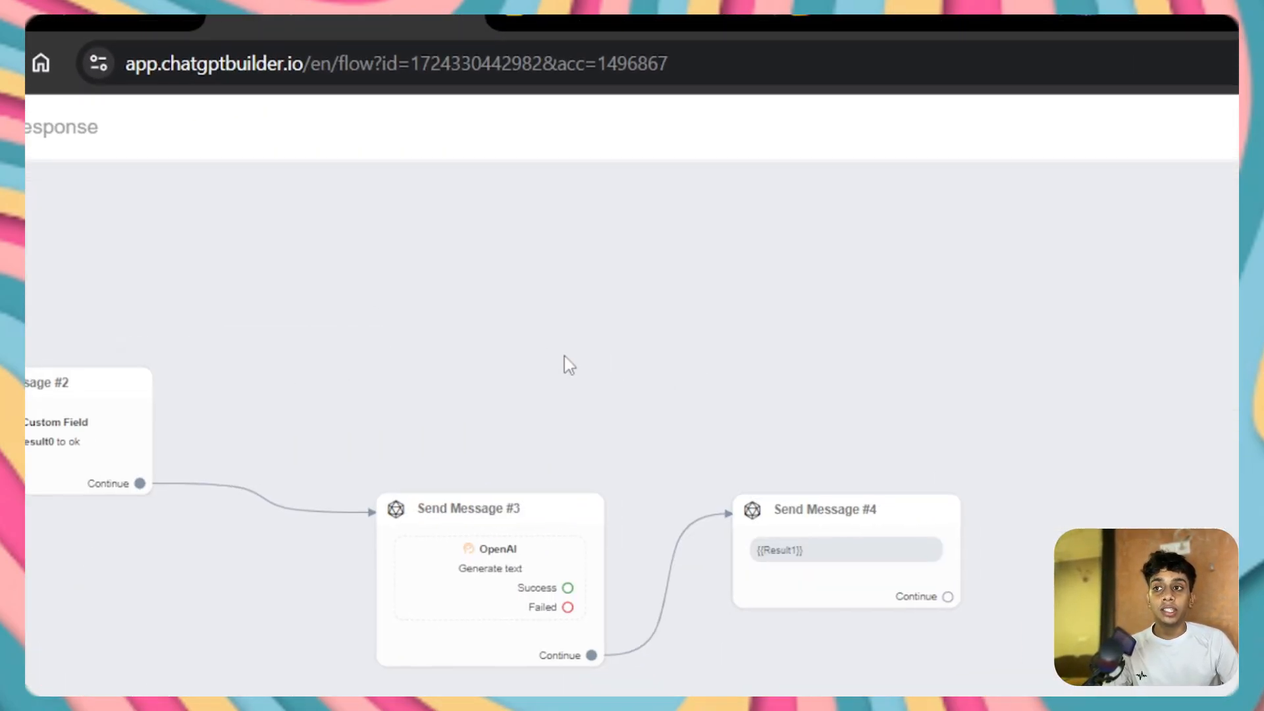
{"action": "left_click_drag", "start_coordinate": [617, 448], "coordinate": [911, 425]}
{"action": "scroll", "coordinate": [915, 433], "scroll_direction": "up", "scroll_amount": 2}
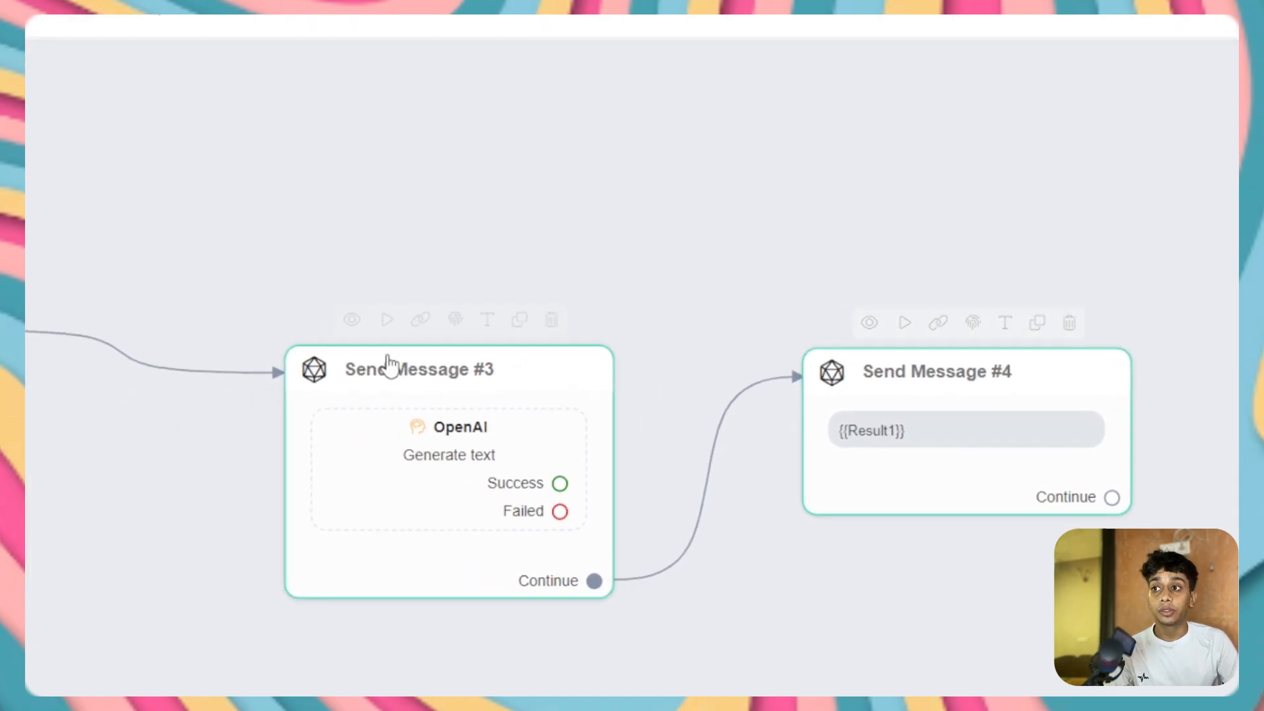
{"action": "left_click", "coordinate": [681, 361]}
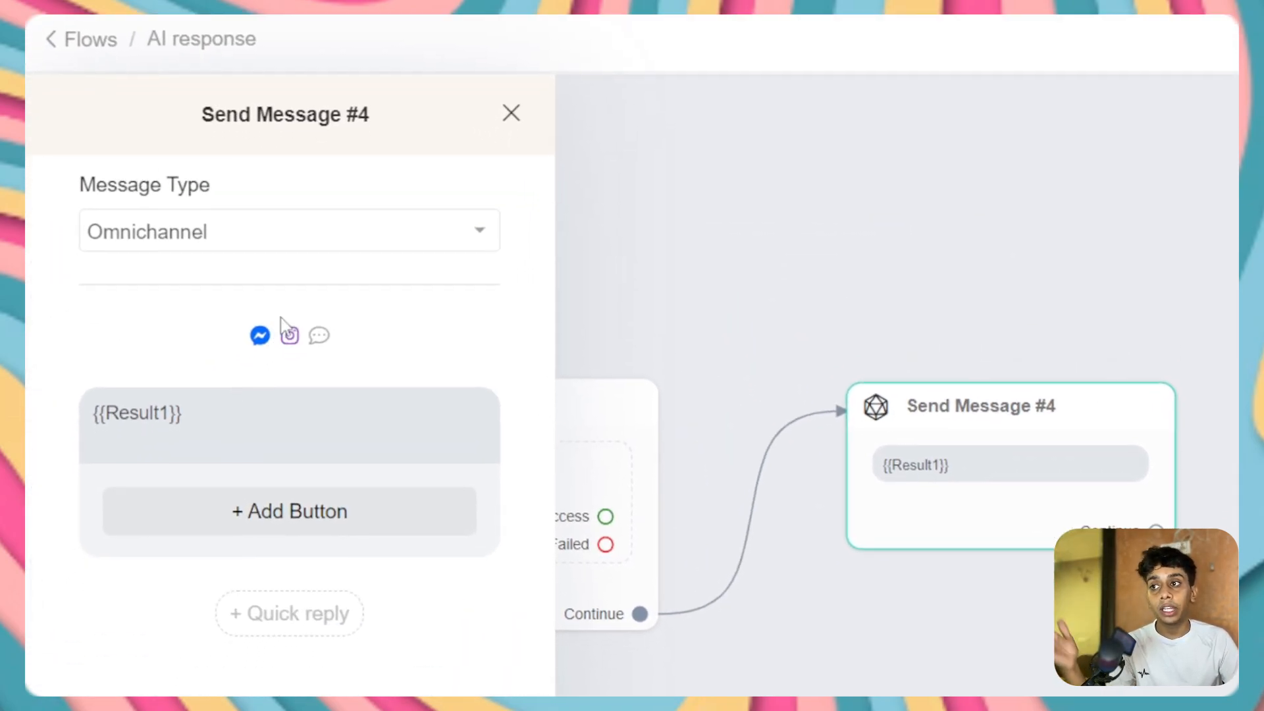
{"action": "left_click", "coordinate": [224, 232]}
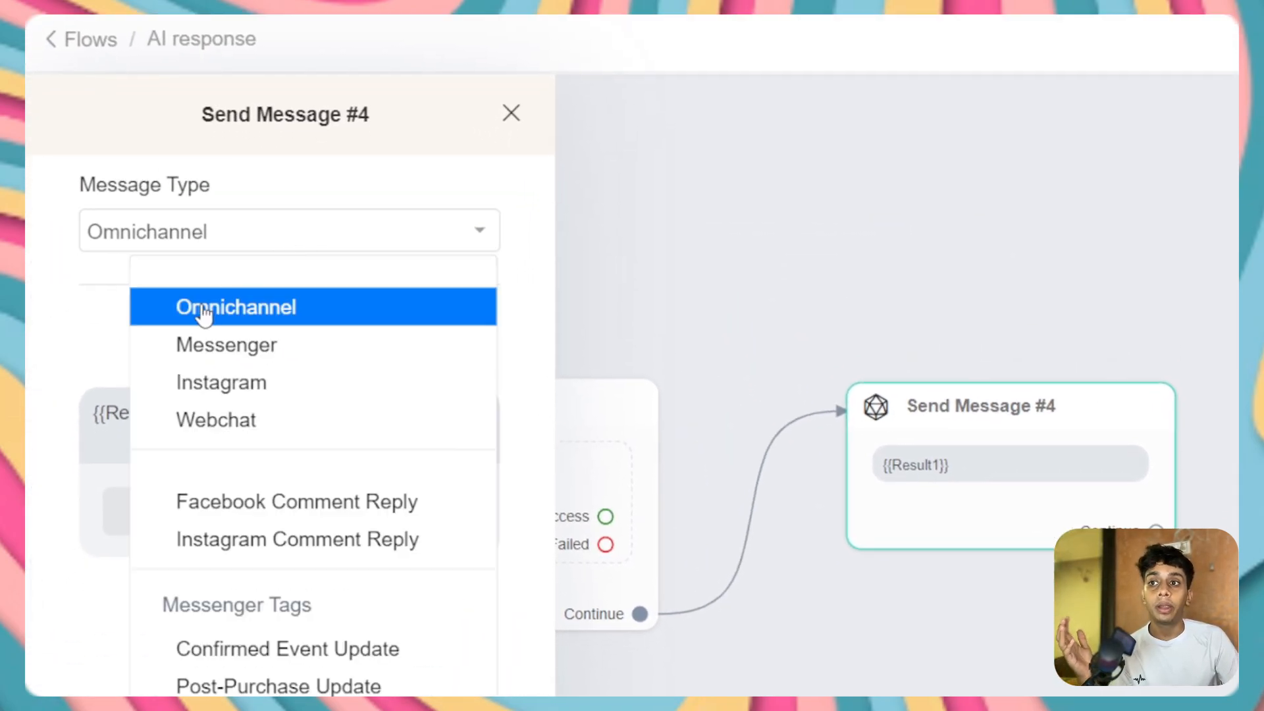
{"action": "left_click", "coordinate": [248, 383]}
{"action": "left_click", "coordinate": [809, 179]}
{"action": "left_click_drag", "start_coordinate": [809, 179], "coordinate": [1113, 132]}
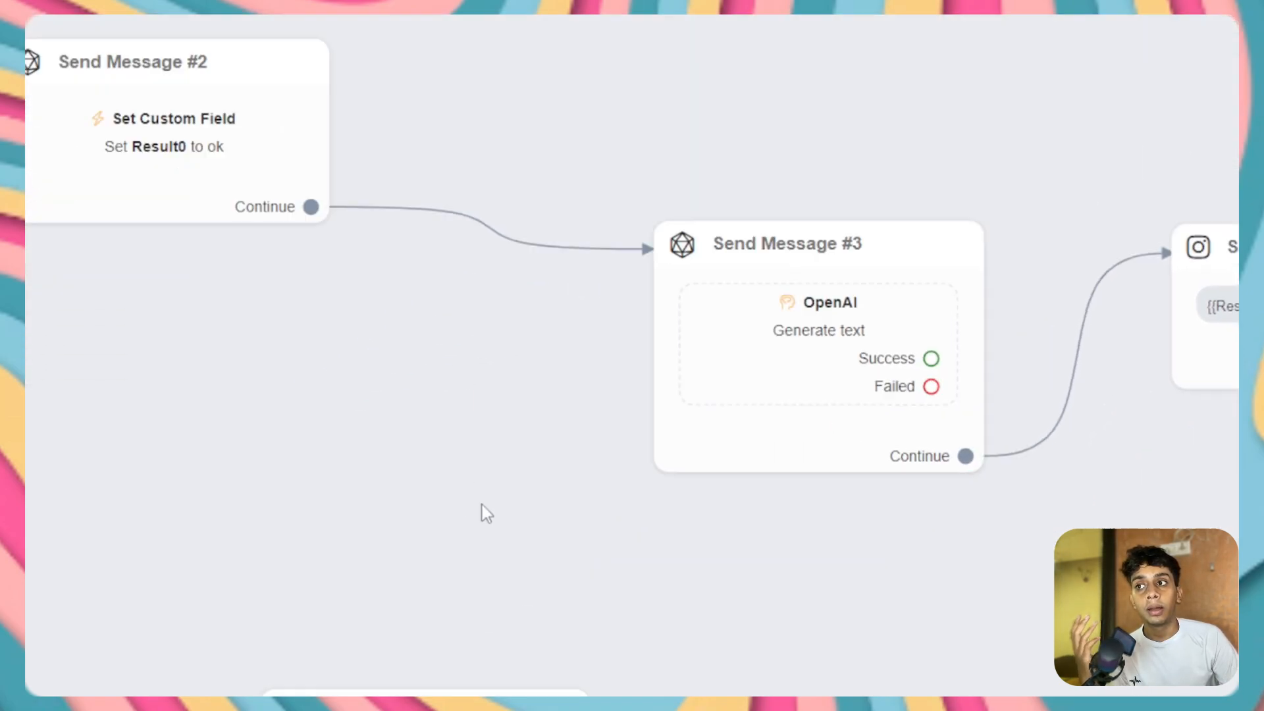
Set the message type of Send Message #1 to Instagram and publish the AI response flow
{"action": "left_click", "coordinate": [629, 441]}
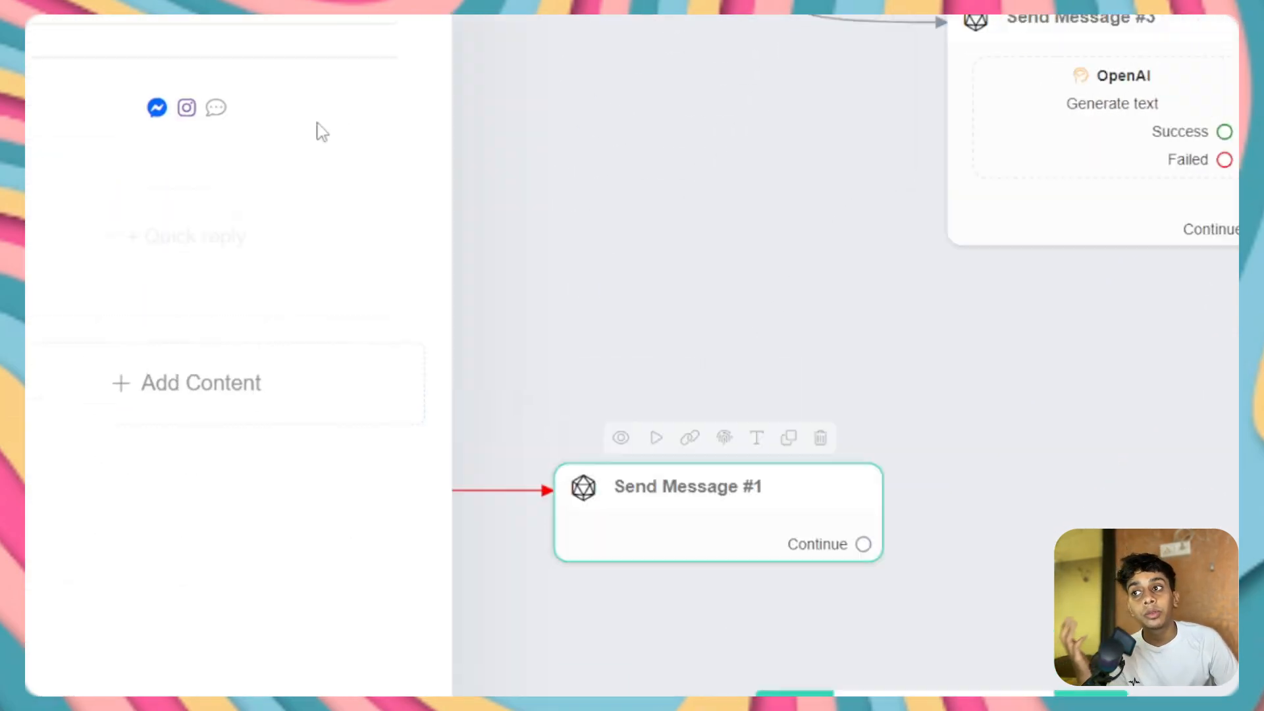
{"action": "left_click", "coordinate": [325, 243]}
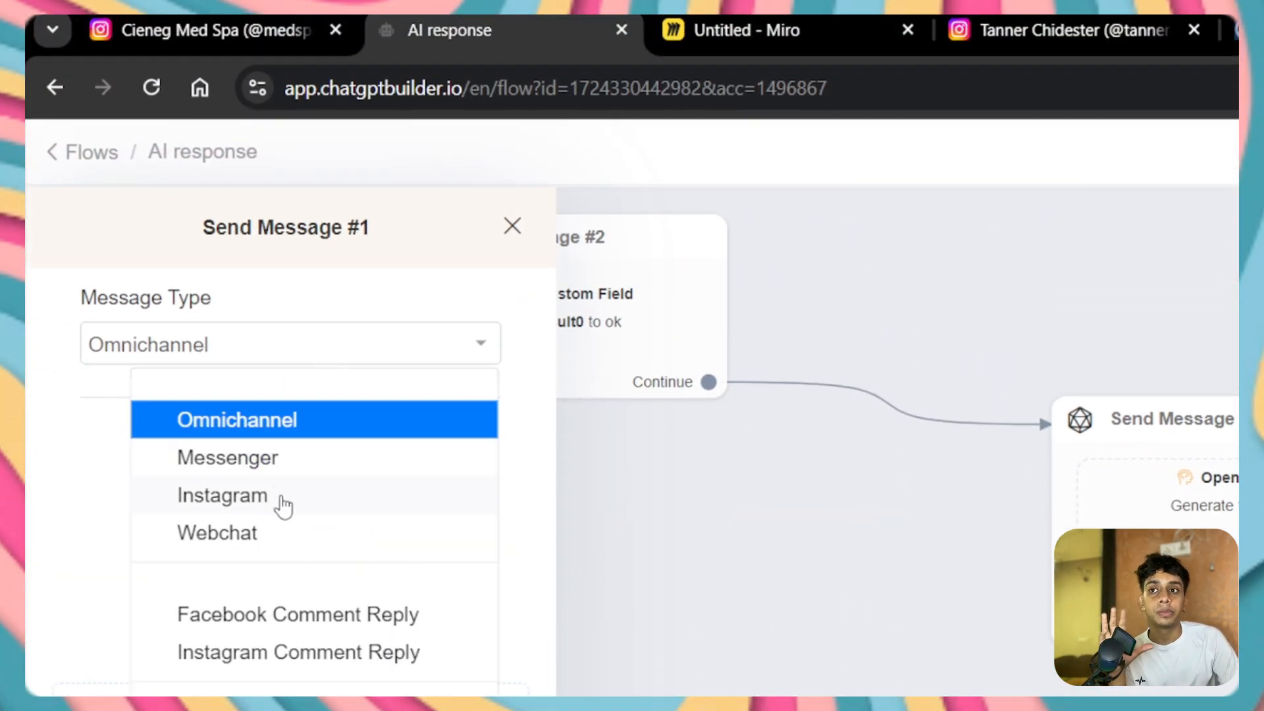
{"action": "left_click", "coordinate": [283, 506]}
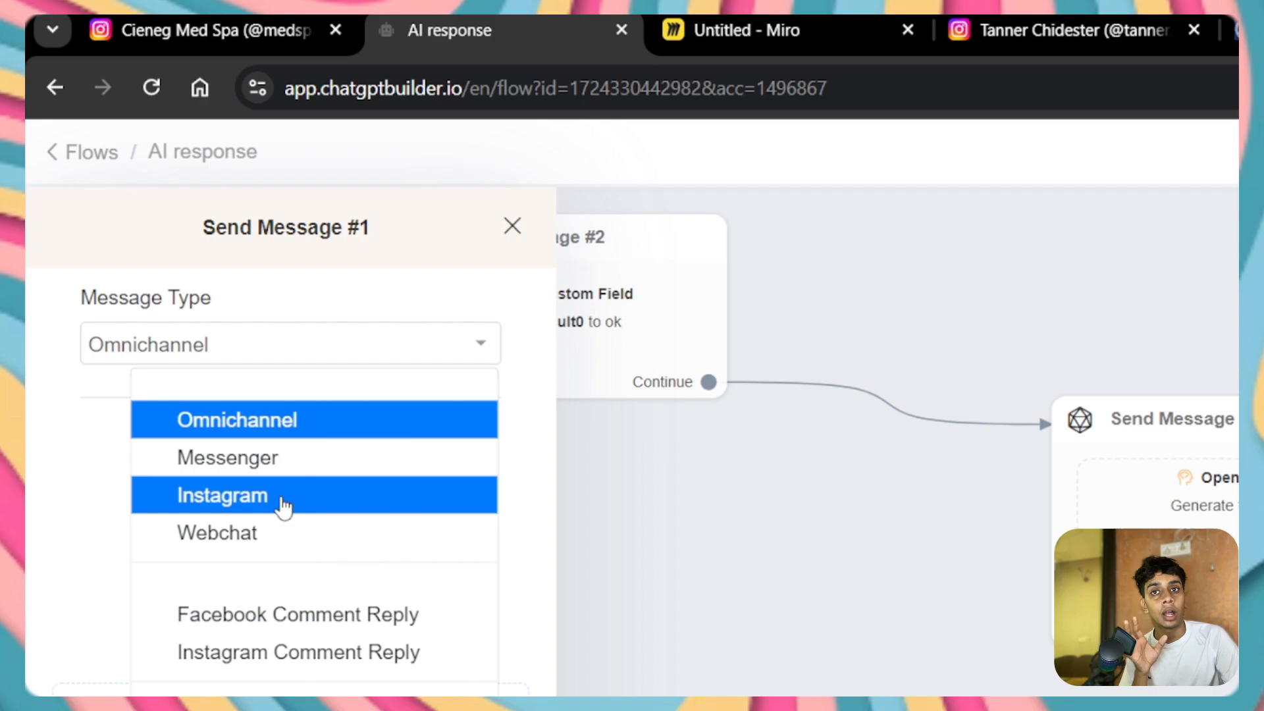
{"action": "left_click", "coordinate": [928, 536]}
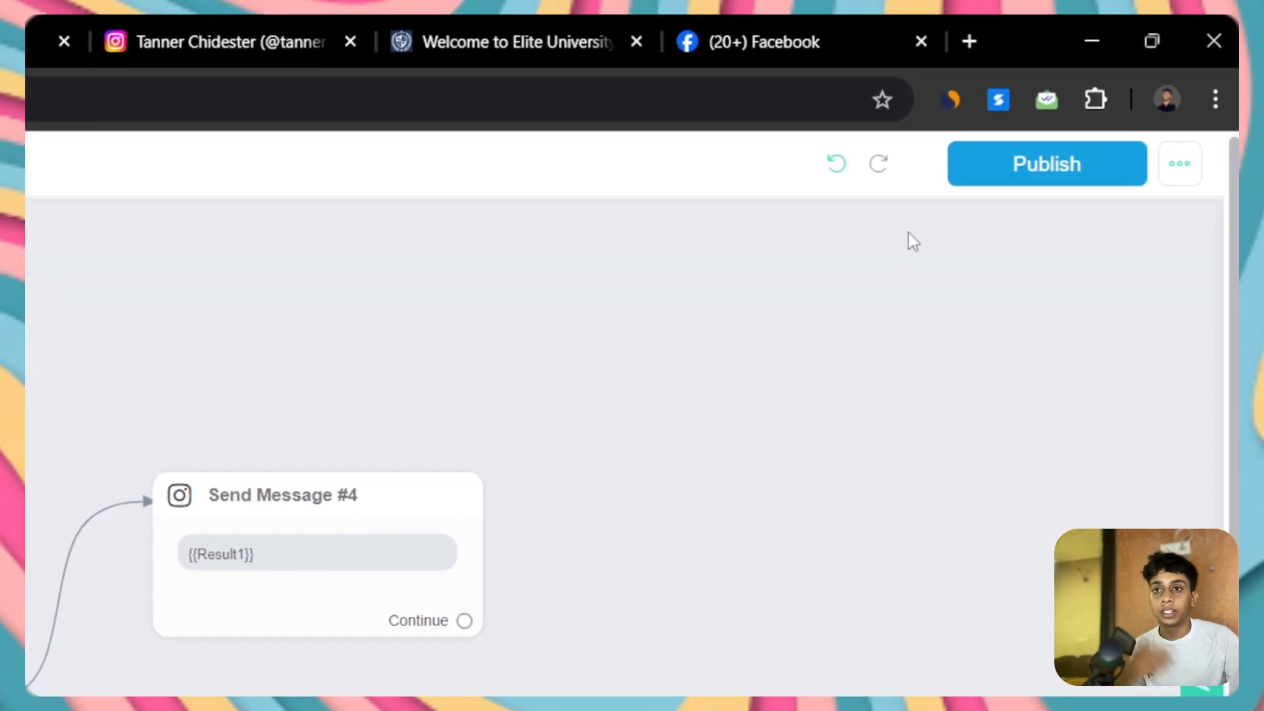
{"action": "left_click", "coordinate": [915, 445]}
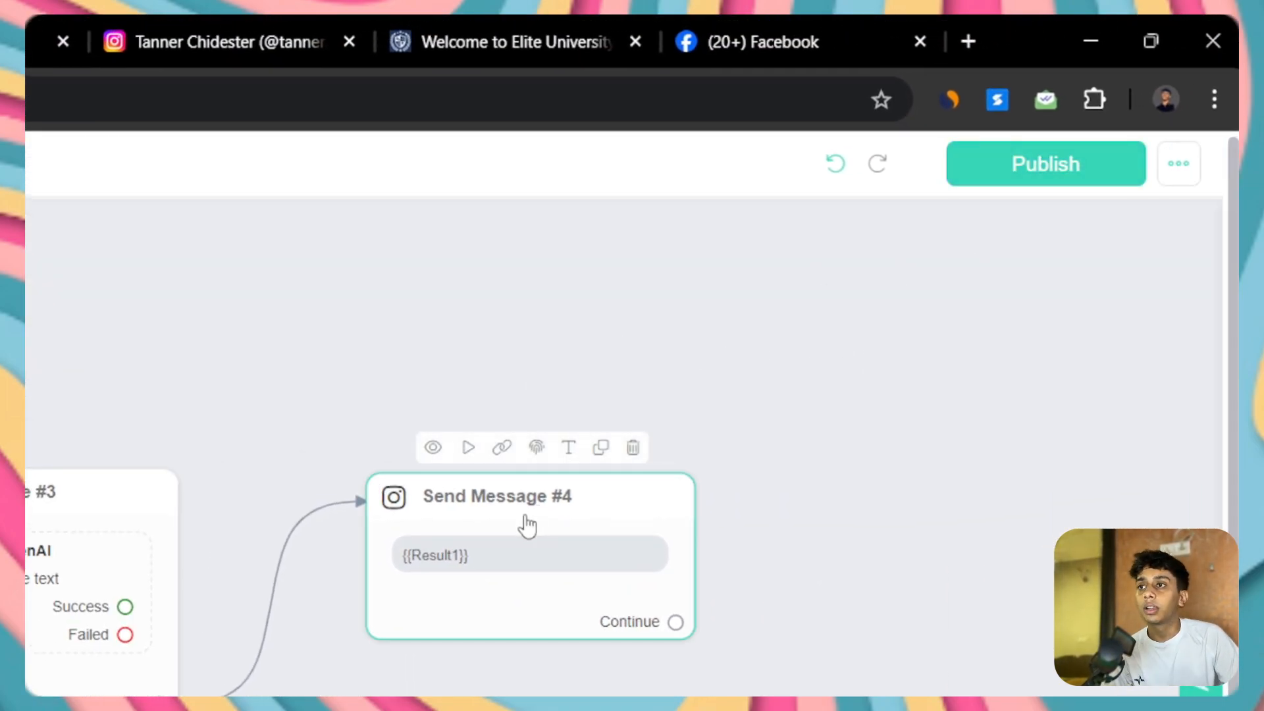
{"action": "left_click", "coordinate": [1014, 176]}
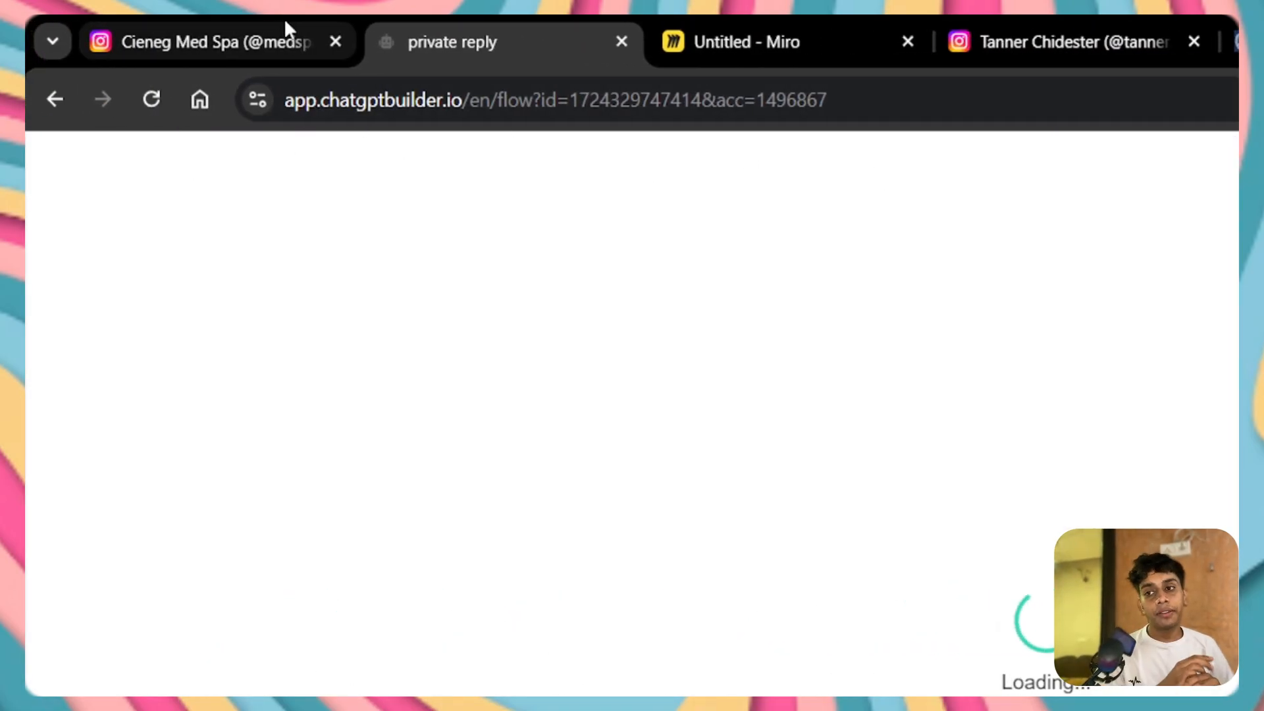
Switch to Instagram, find the ai_agents1 account among the recent searches and open a message conversation with it
{"action": "left_click", "coordinate": [286, 22]}
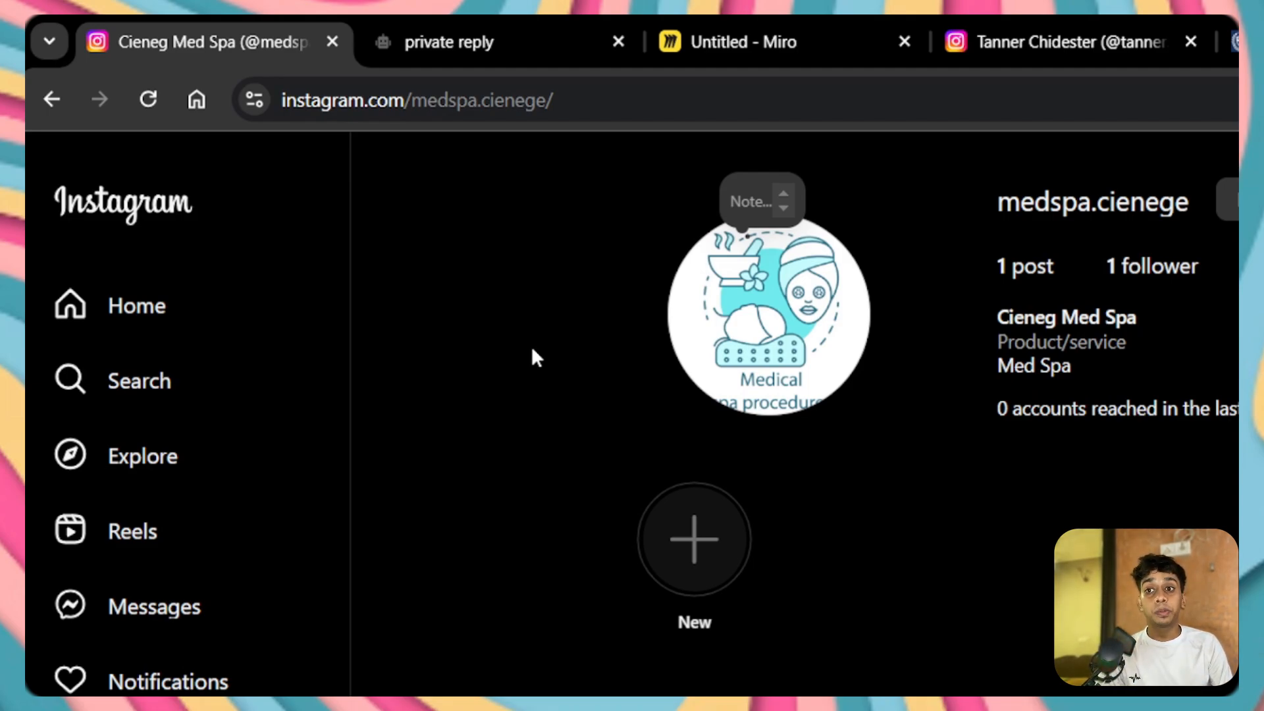
{"action": "left_click", "coordinate": [748, 42]}
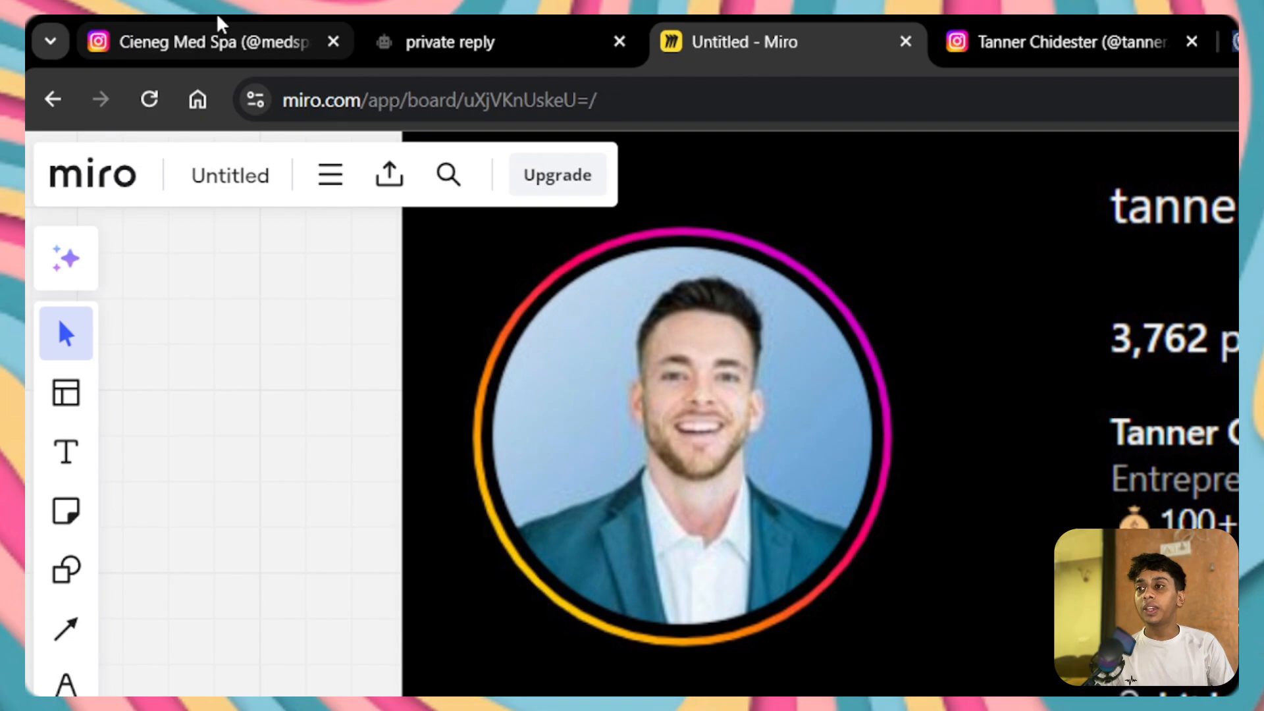
{"action": "left_click", "coordinate": [220, 26]}
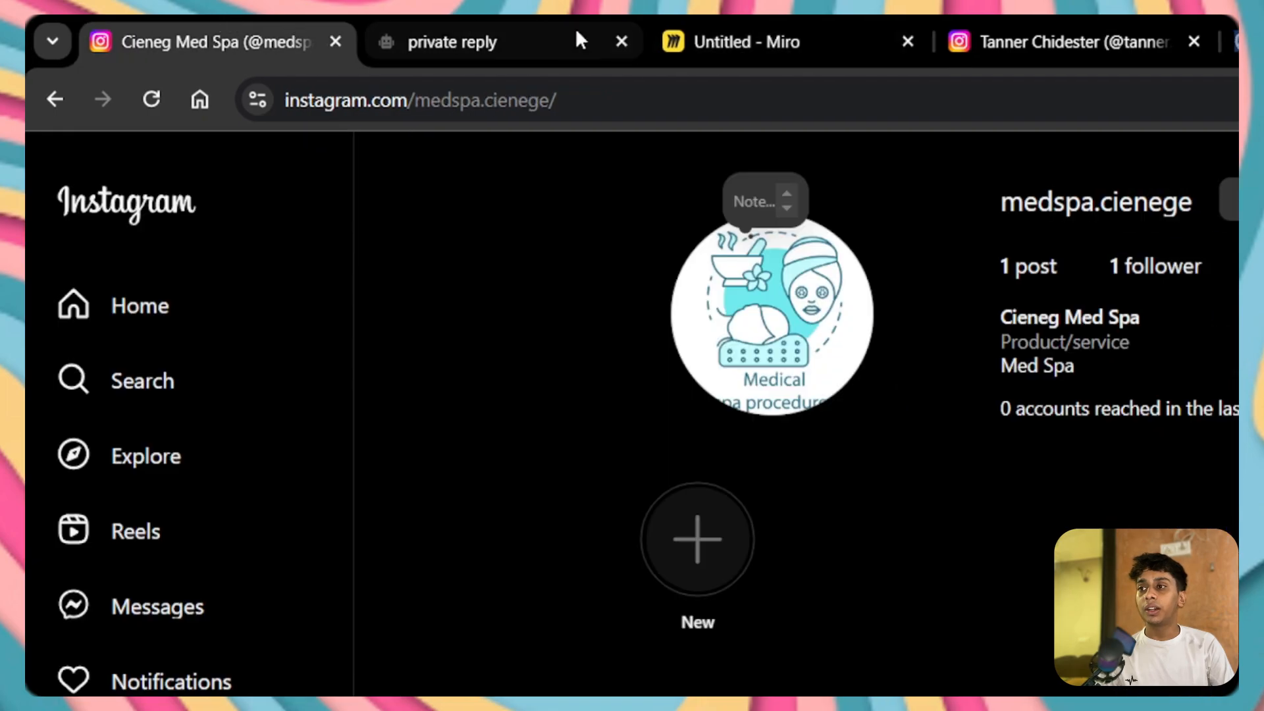
{"action": "left_click", "coordinate": [164, 383]}
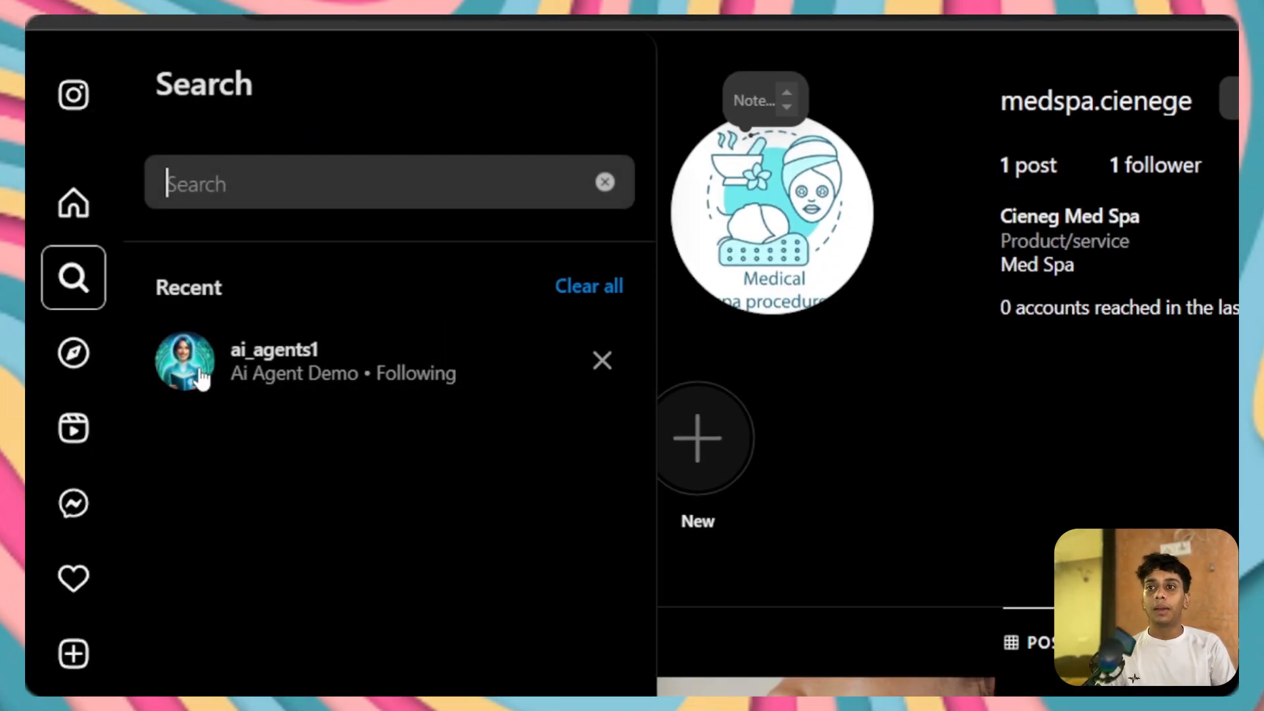
{"action": "left_click", "coordinate": [221, 362]}
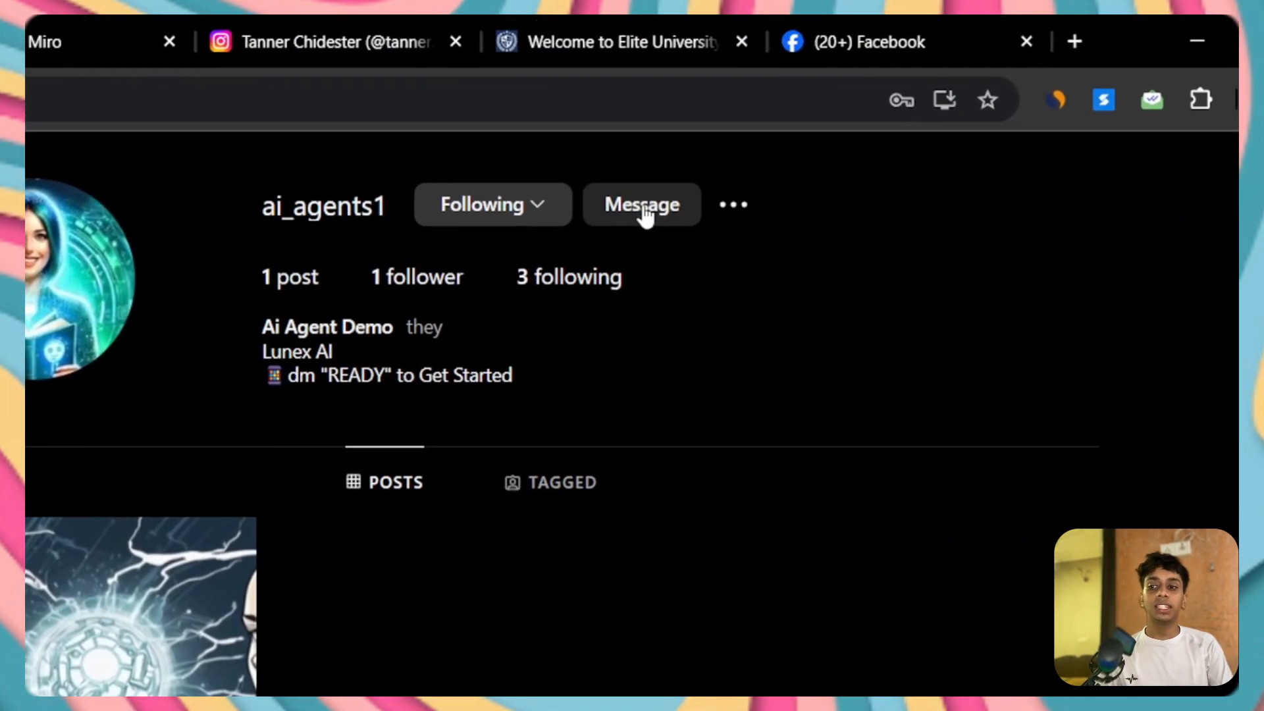
{"action": "left_click", "coordinate": [639, 212]}
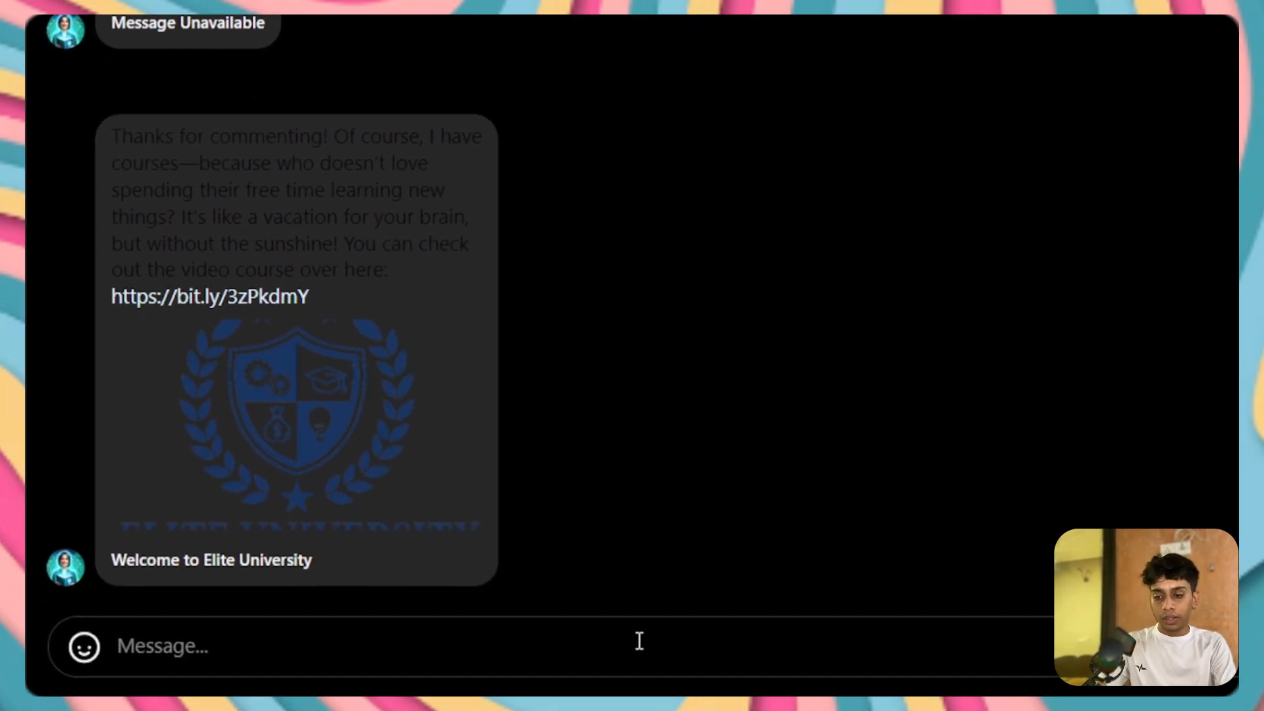
{"action": "type", "text": "are you"}
{"action": "key", "text": "BackSpace"}
{"action": "key", "text": "BackSpace"}
{"action": "key", "text": "BackSpace"}
{"action": "key", "text": "BackSpace"}
{"action": "key", "text": "BackSpace"}
{"action": "key", "text": "BackSpace"}
{"action": "key", "text": "BackSpace"}
{"action": "type", "text": "dfo"}
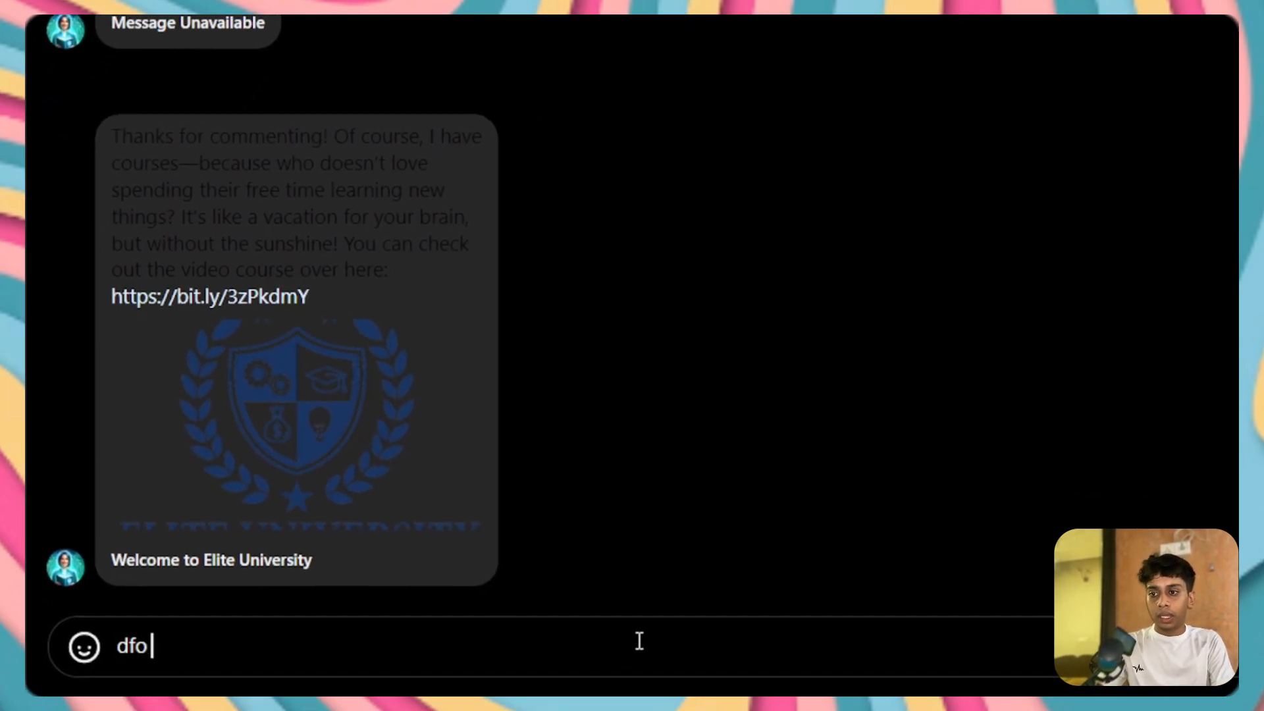
{"action": "key", "text": "BackSpace"}
{"action": "key", "text": "BackSpace"}
{"action": "key", "text": "BackSpace"}
Send the message "do you have any courses" to ai_agents1
{"action": "type", "text": "do you have a"}
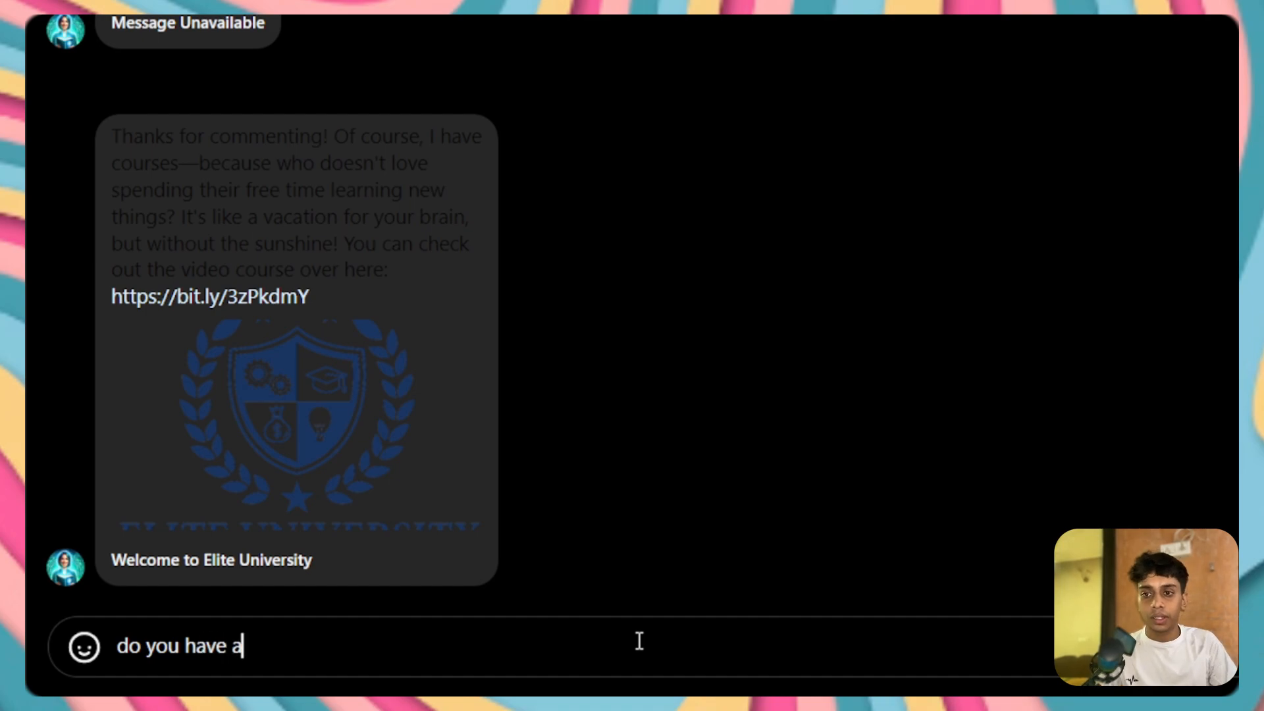
{"action": "type", "text": "ny courses"}
{"action": "key", "text": "Return"}
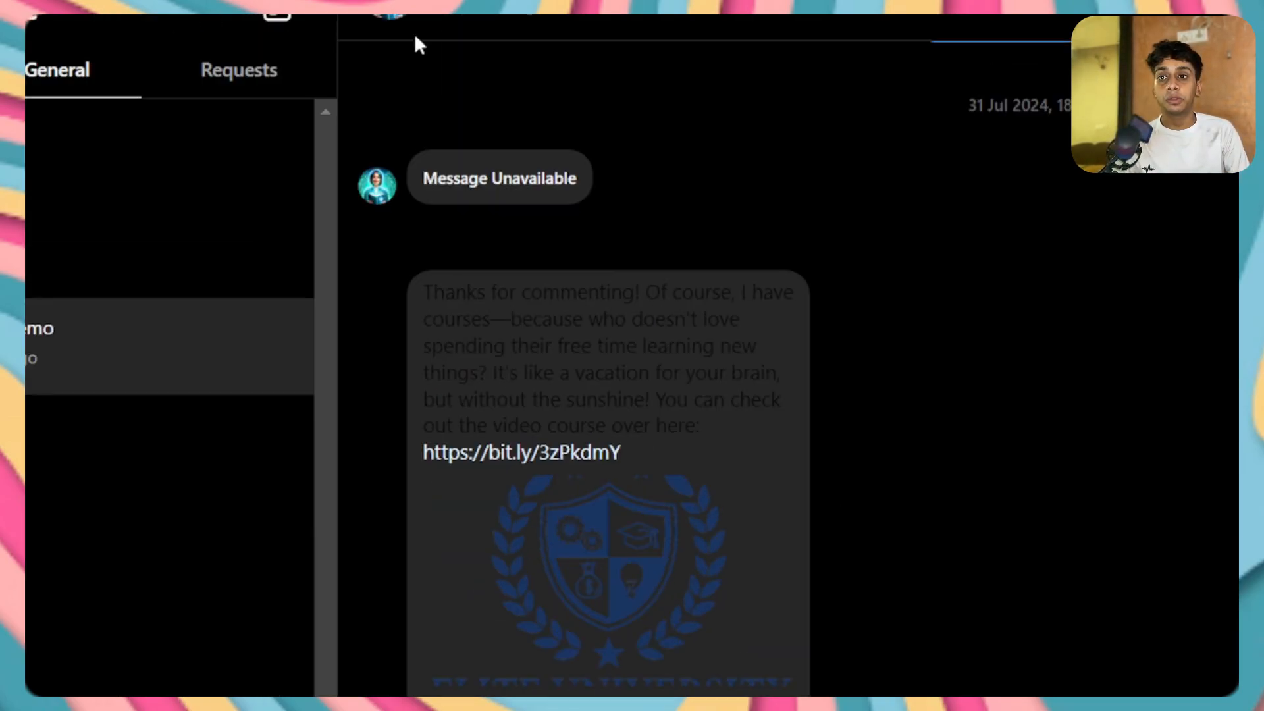
Send the keyword READY in the ai_agents1 conversation and read through the agent's reply
{"action": "left_click", "coordinate": [496, 17]}
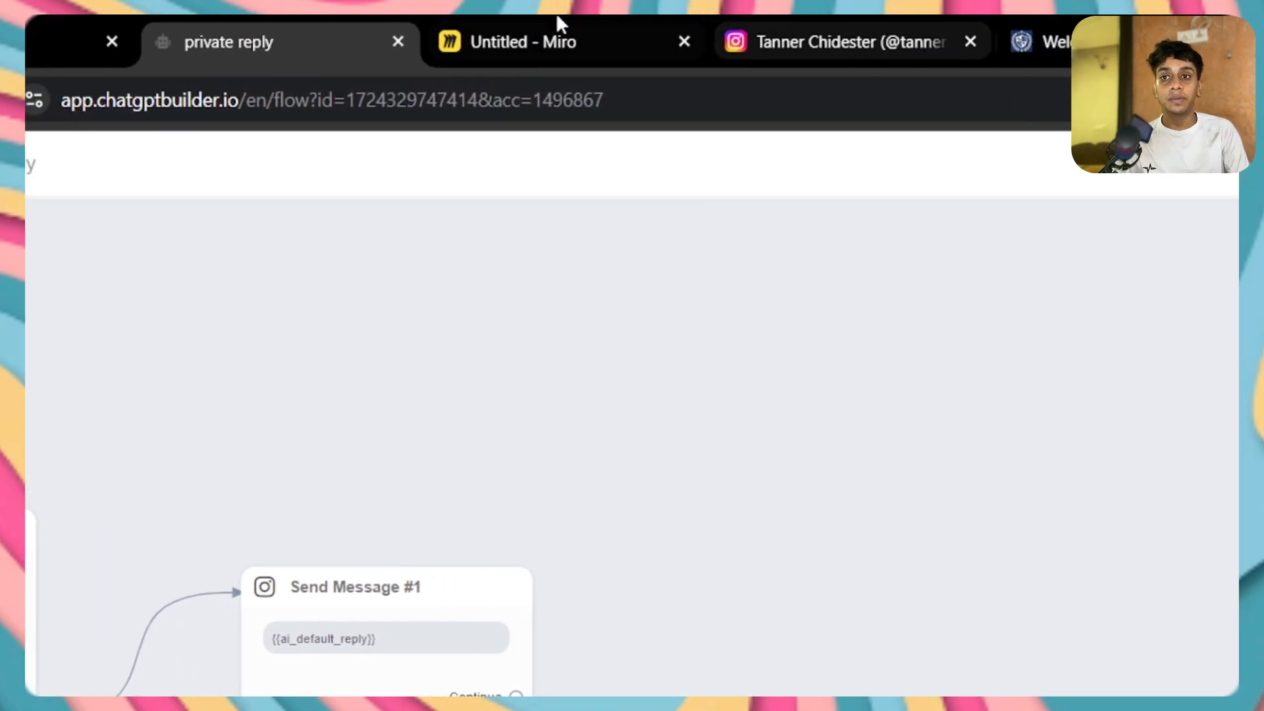
{"action": "left_click", "coordinate": [557, 21]}
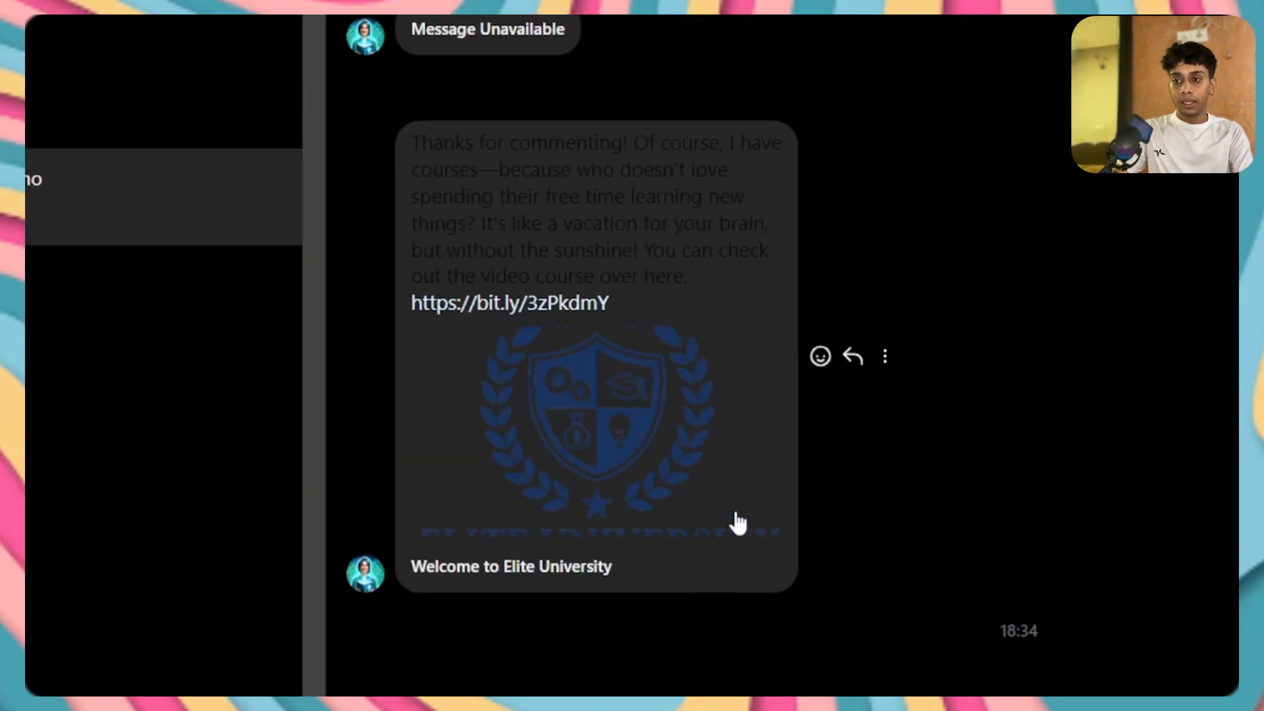
{"action": "type", "text": "READY"}
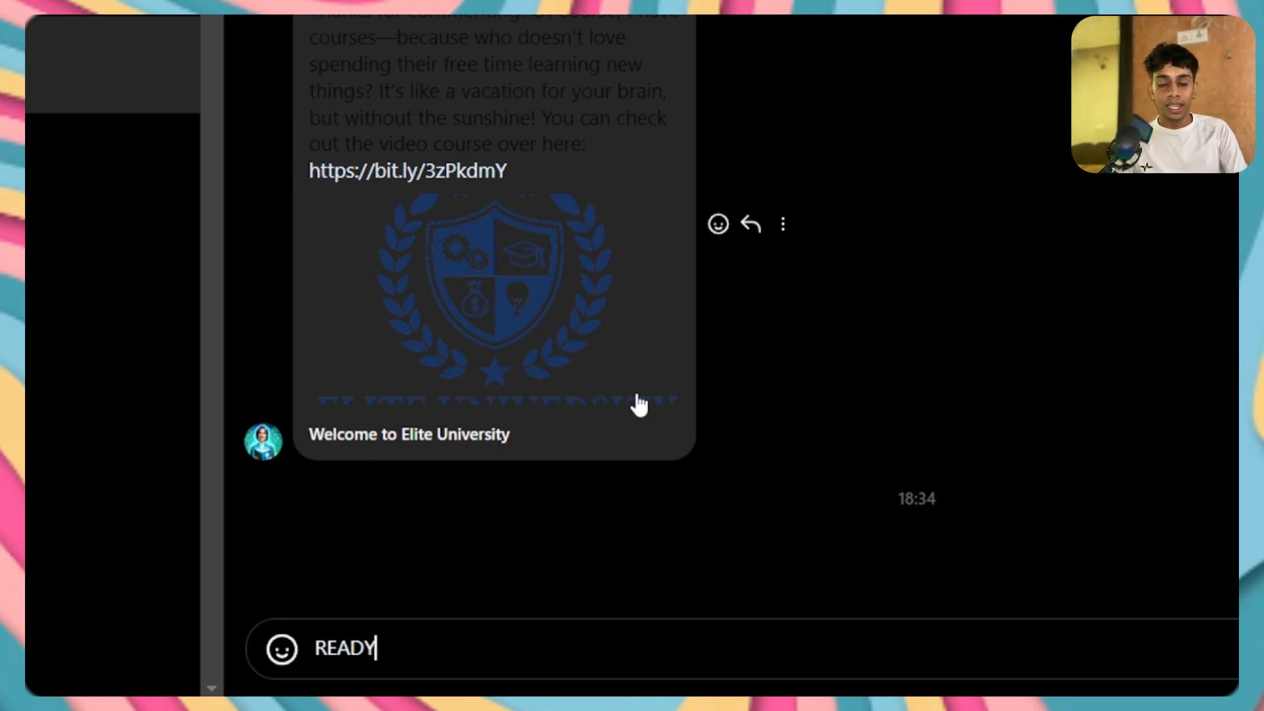
{"action": "left_click", "coordinate": [1145, 651]}
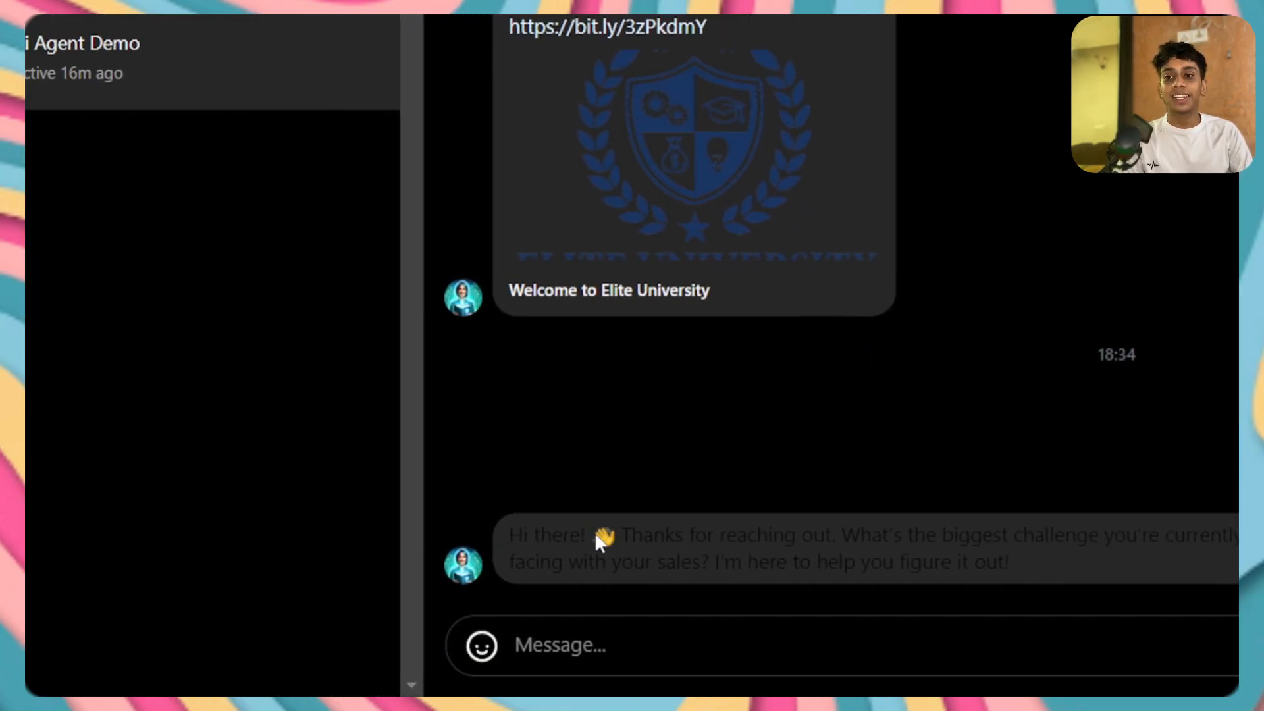
{"action": "left_click_drag", "start_coordinate": [631, 534], "coordinate": [1075, 571]}
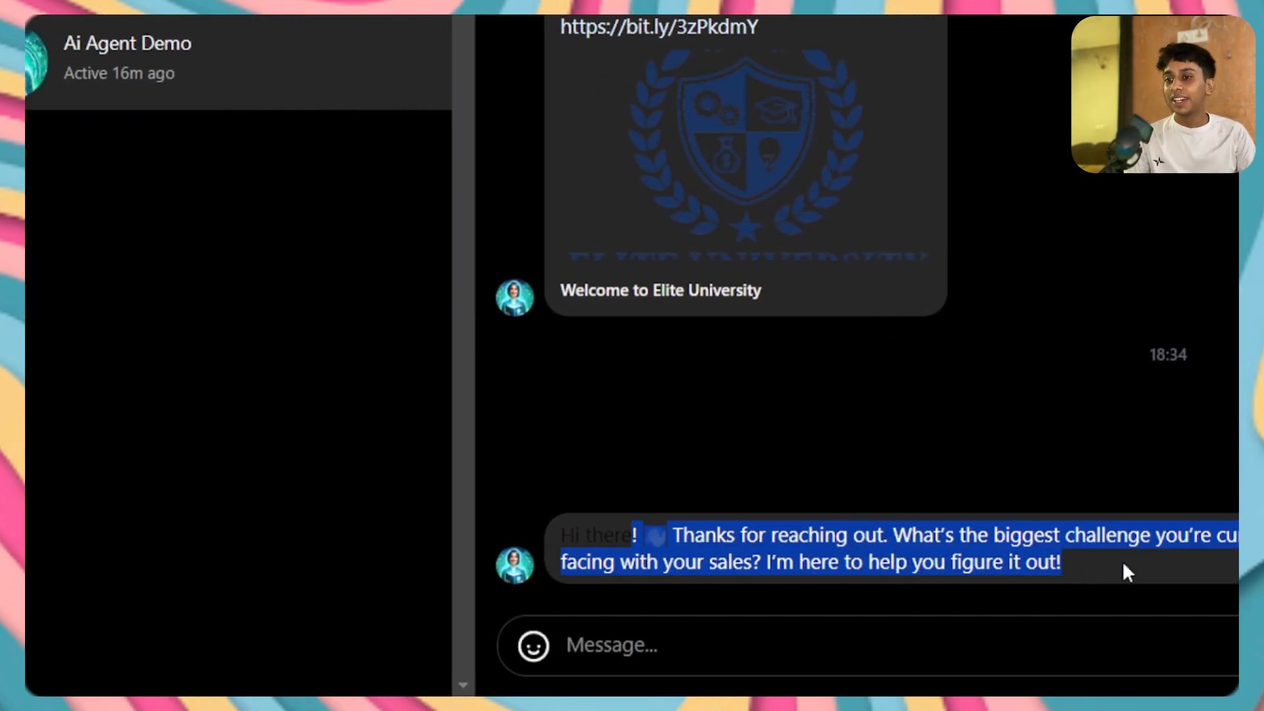
{"action": "left_click", "coordinate": [1017, 631]}
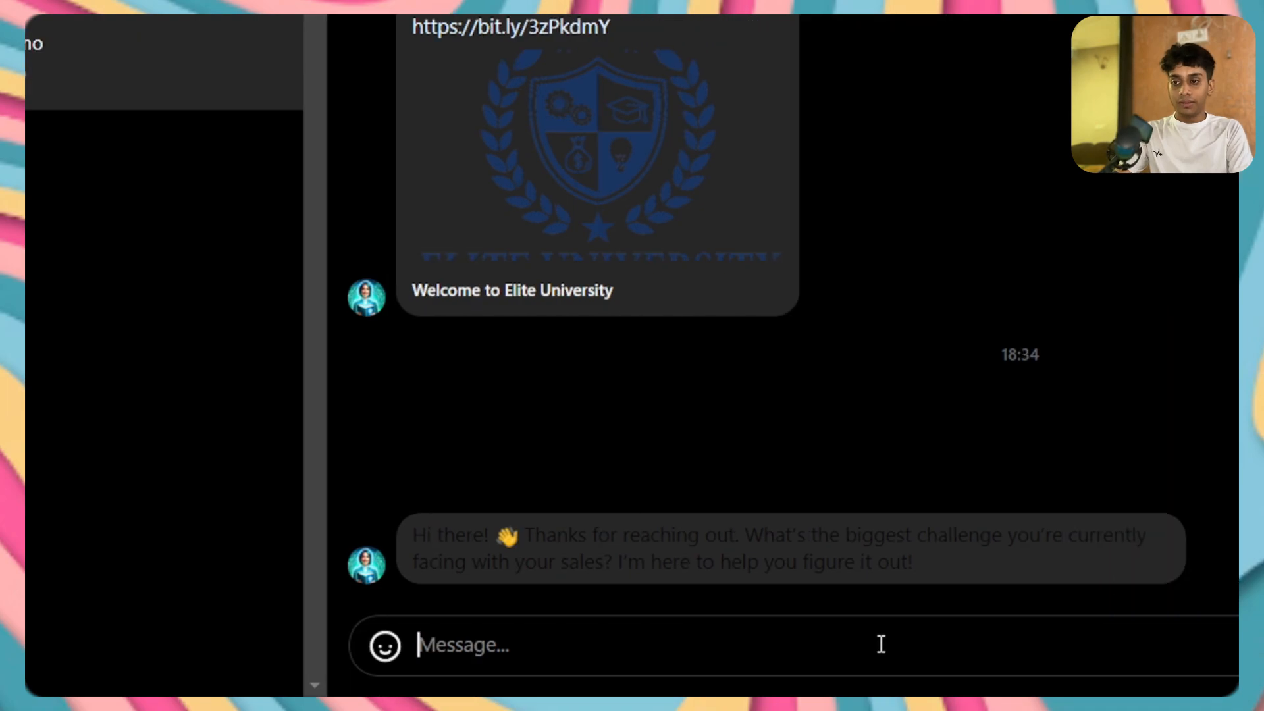
{"action": "type", "text": "I am facing"}
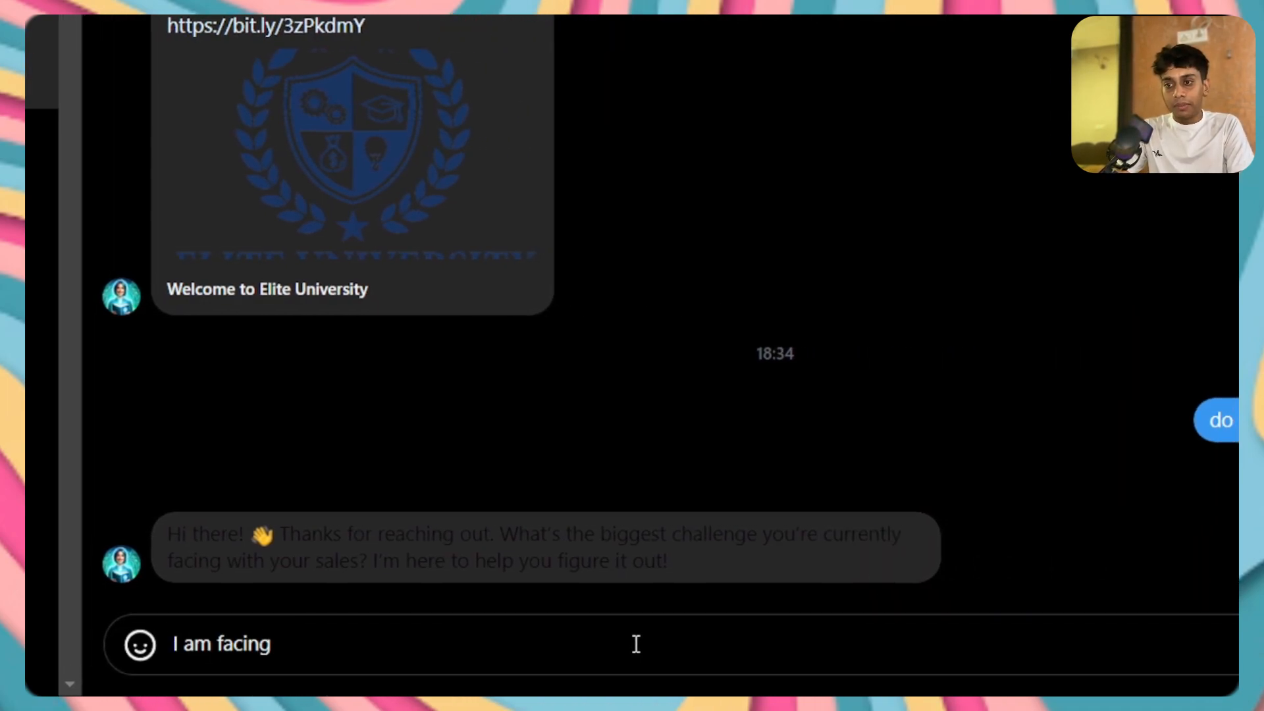
{"action": "key", "text": "ctrl+a"}
{"action": "key", "text": "BackSpace"}
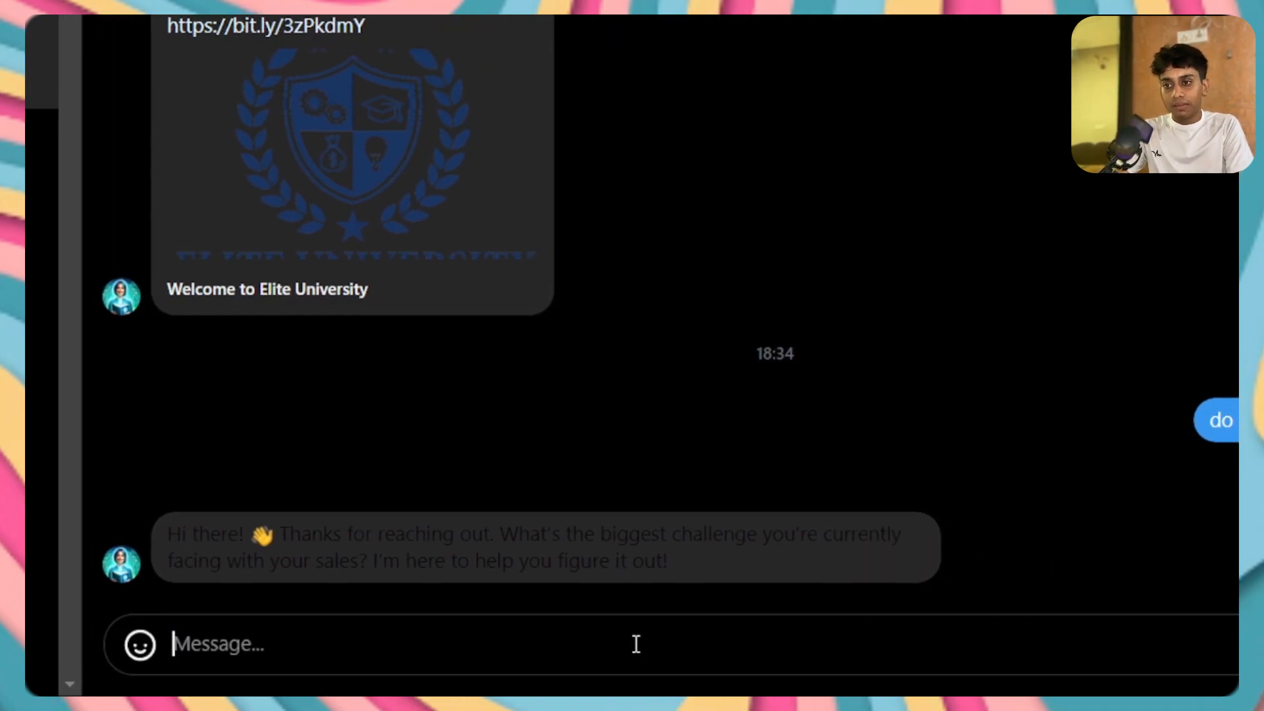
Reply to the agent's question about sales challenges with the message "I am bad at sales"
{"action": "type", "text": "I am abd at"}
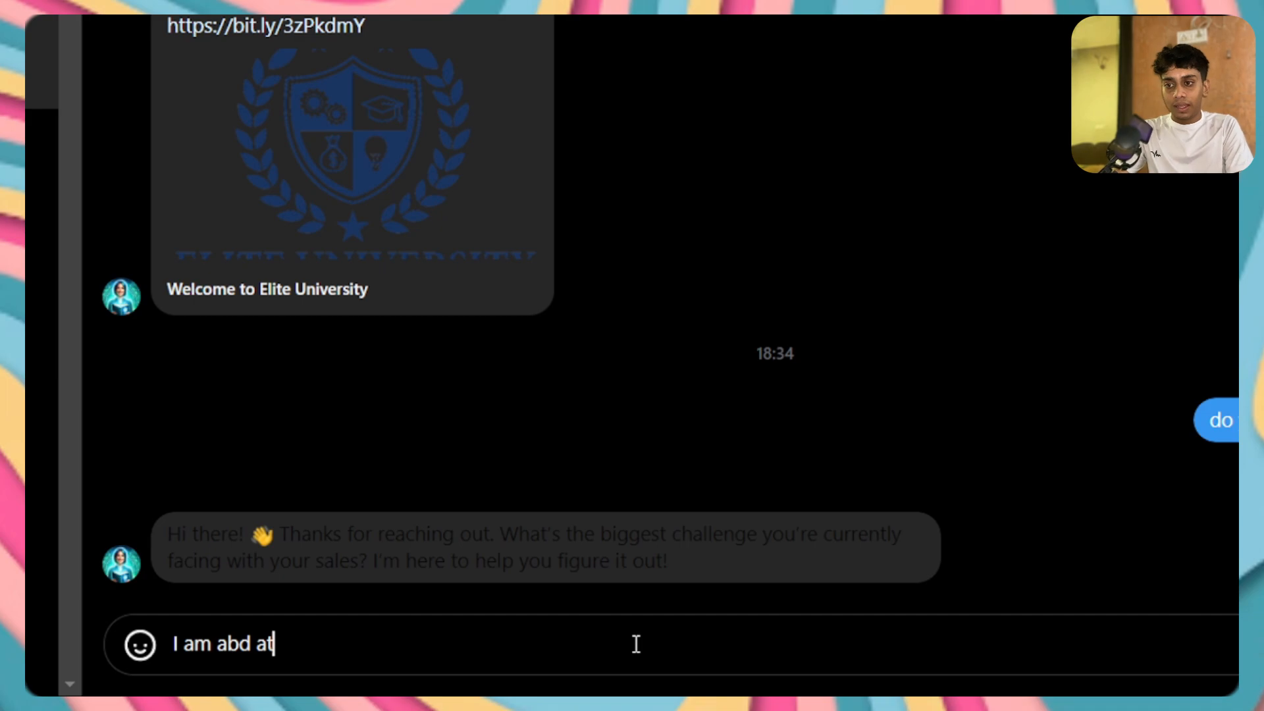
{"action": "key", "text": "BackSpace"}
{"action": "key", "text": "BackSpace"}
{"action": "key", "text": "BackSpace"}
{"action": "key", "text": "BackSpace"}
{"action": "key", "text": "BackSpace"}
{"action": "key", "text": "BackSpace"}
{"action": "type", "text": "bad at a"}
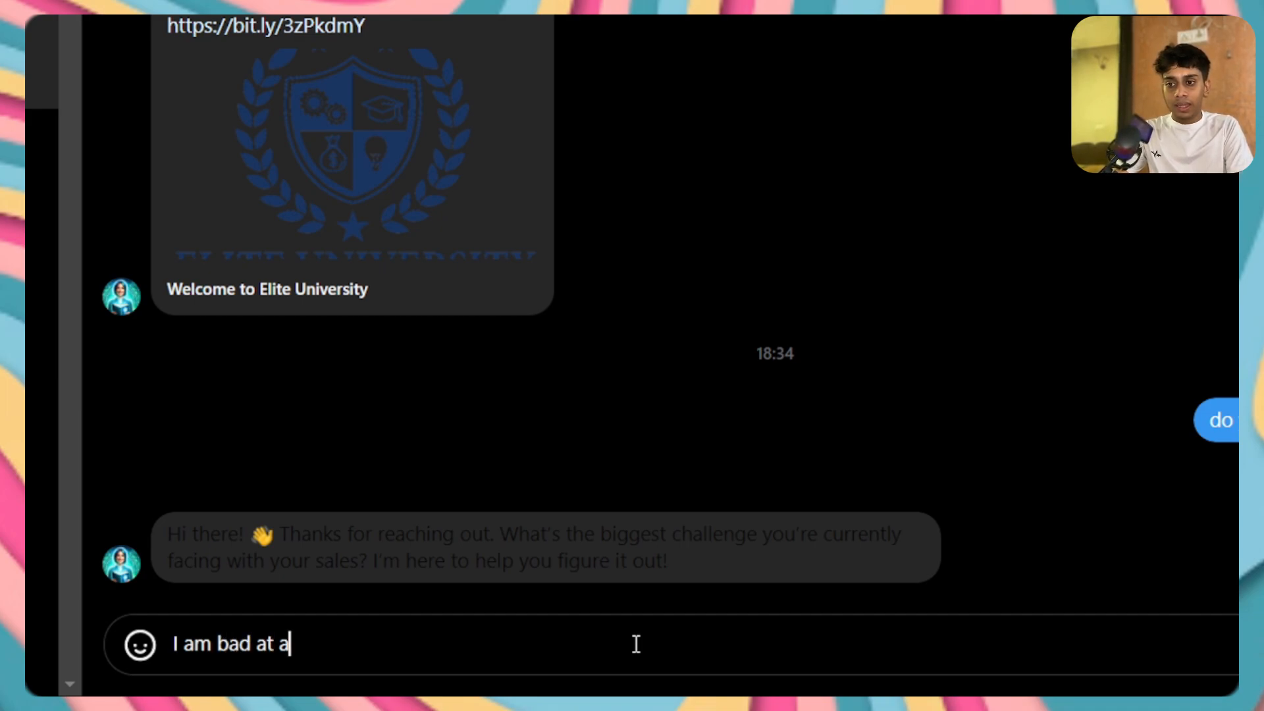
{"action": "key", "text": "BackSpace"}
{"action": "type", "text": "se"}
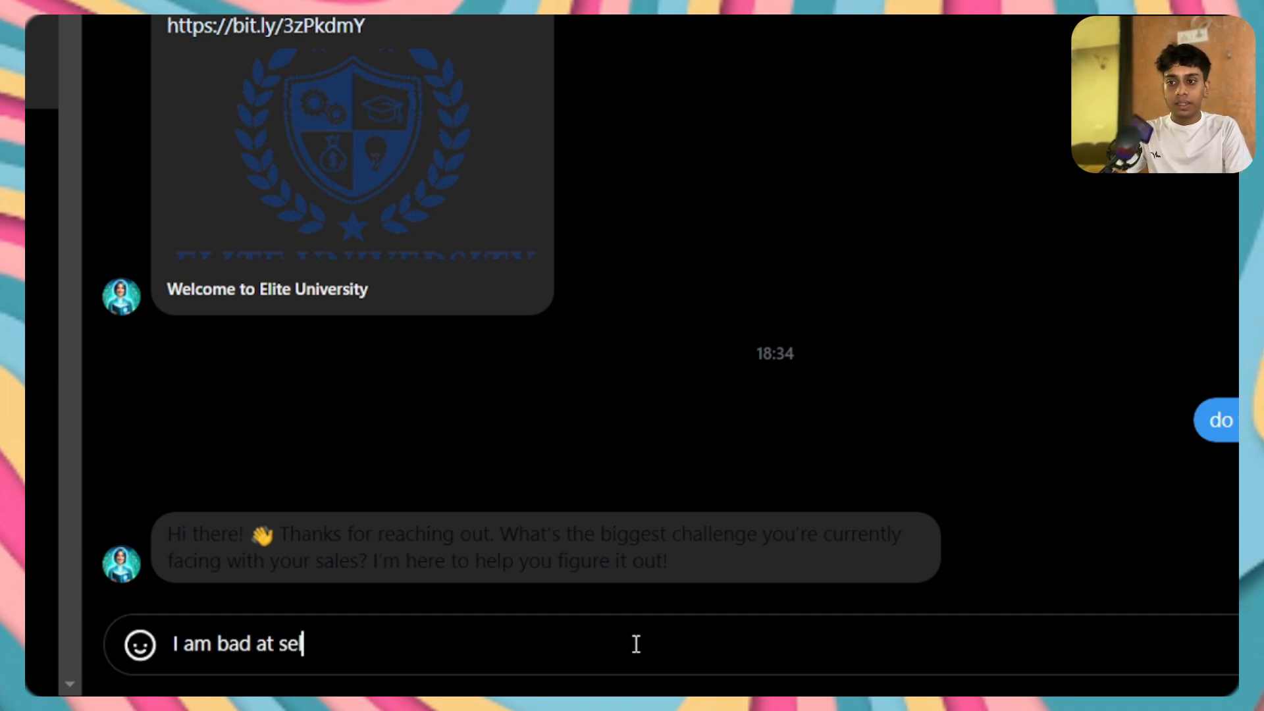
{"action": "type", "text": "ll"}
{"action": "type", "text": "les"}
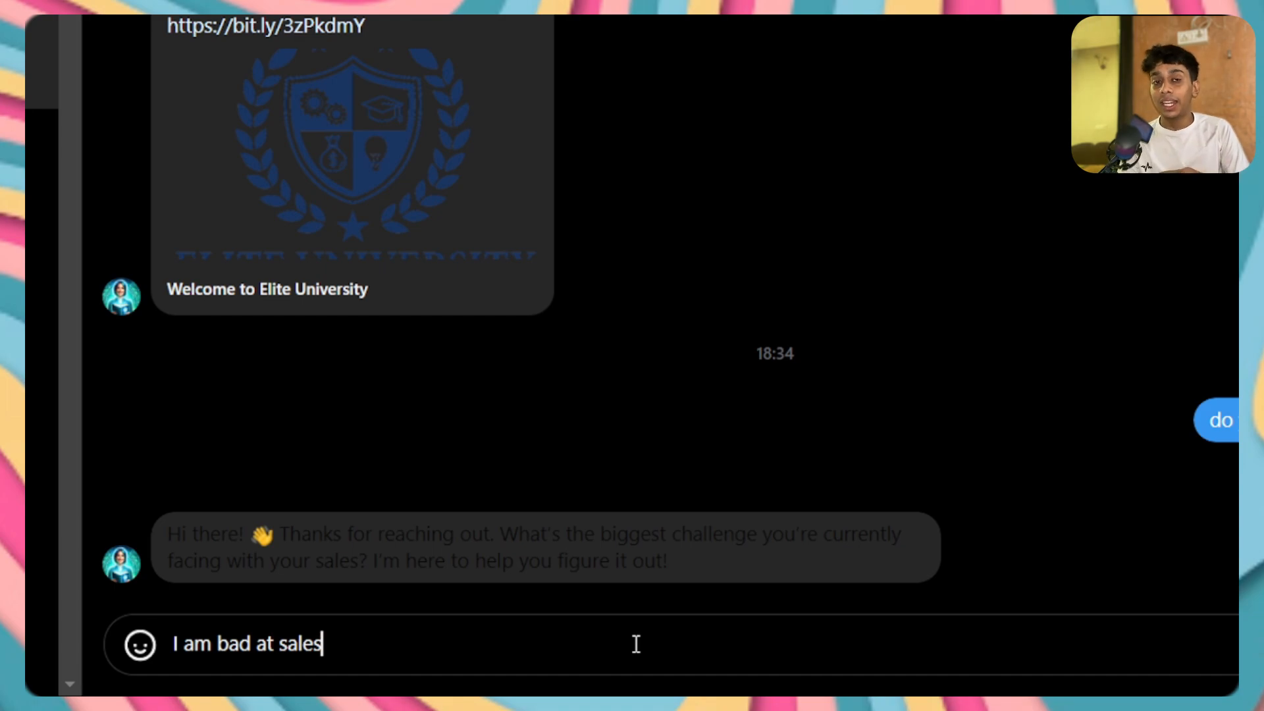
{"action": "key", "text": "Return"}
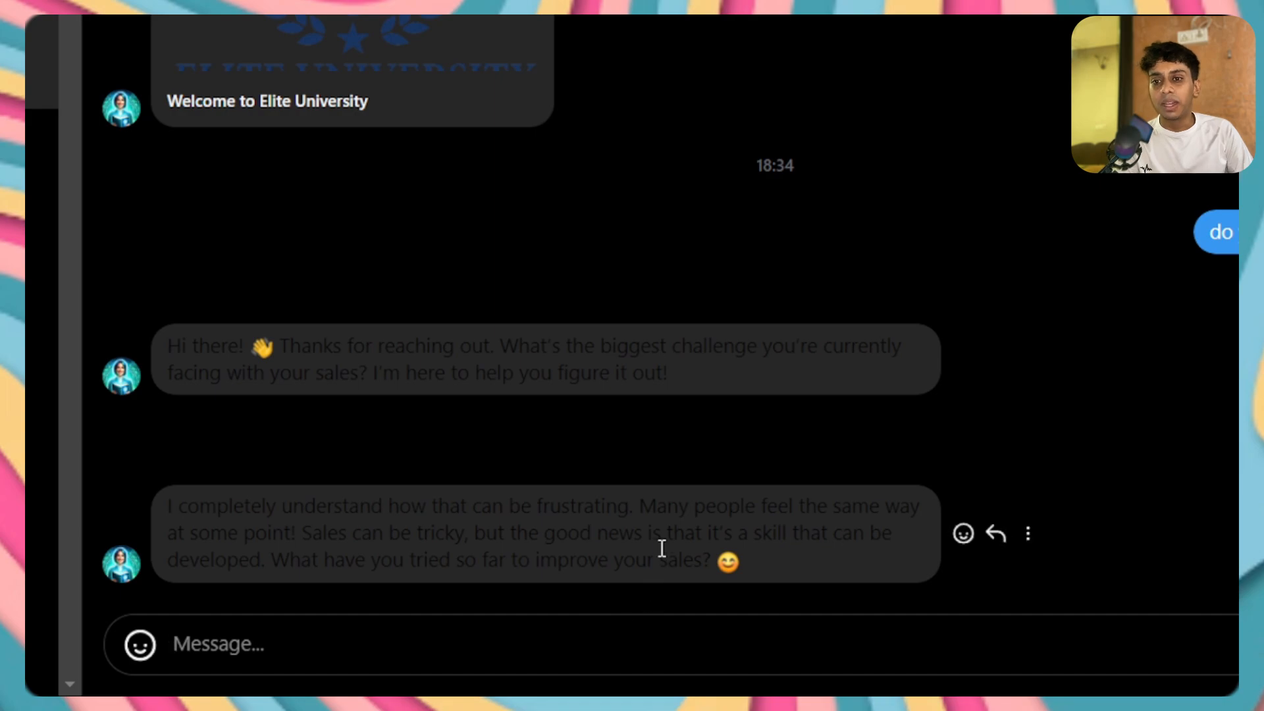
Read the agent's follow-up about improving sales and answer it with "I have read some books"
{"action": "left_click_drag", "start_coordinate": [662, 557], "coordinate": [535, 518]}
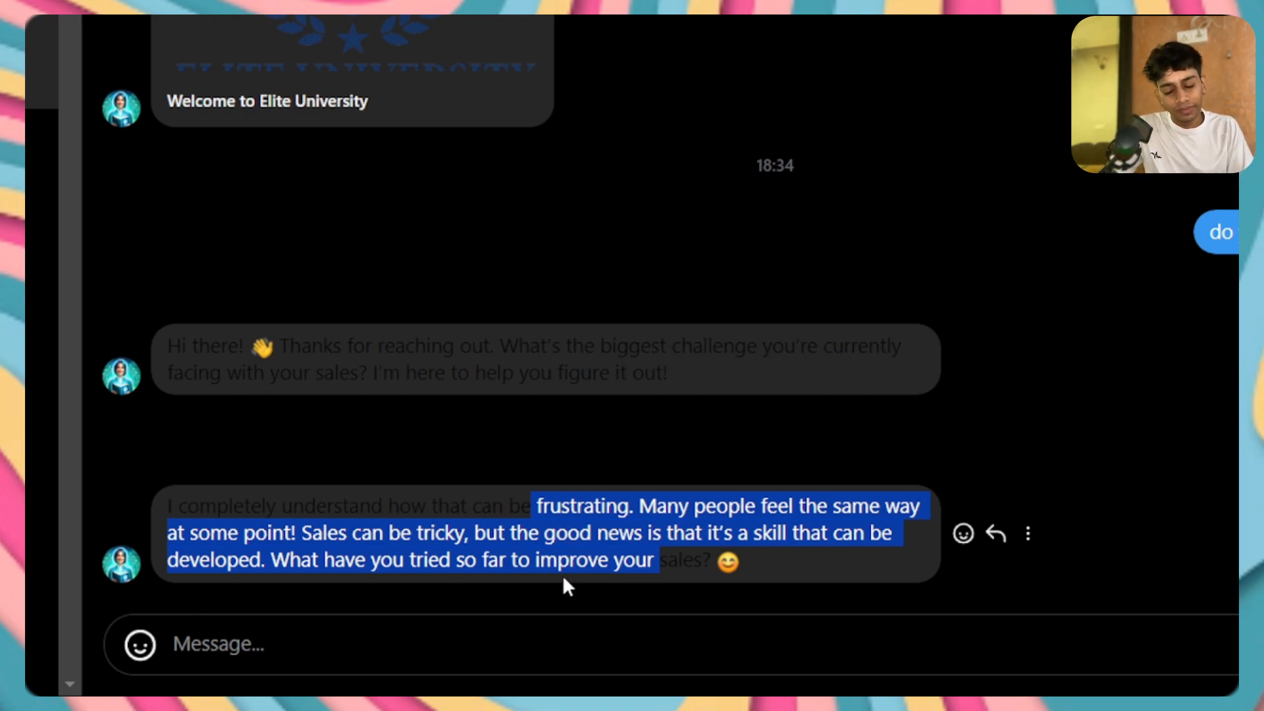
{"action": "left_click", "coordinate": [609, 636]}
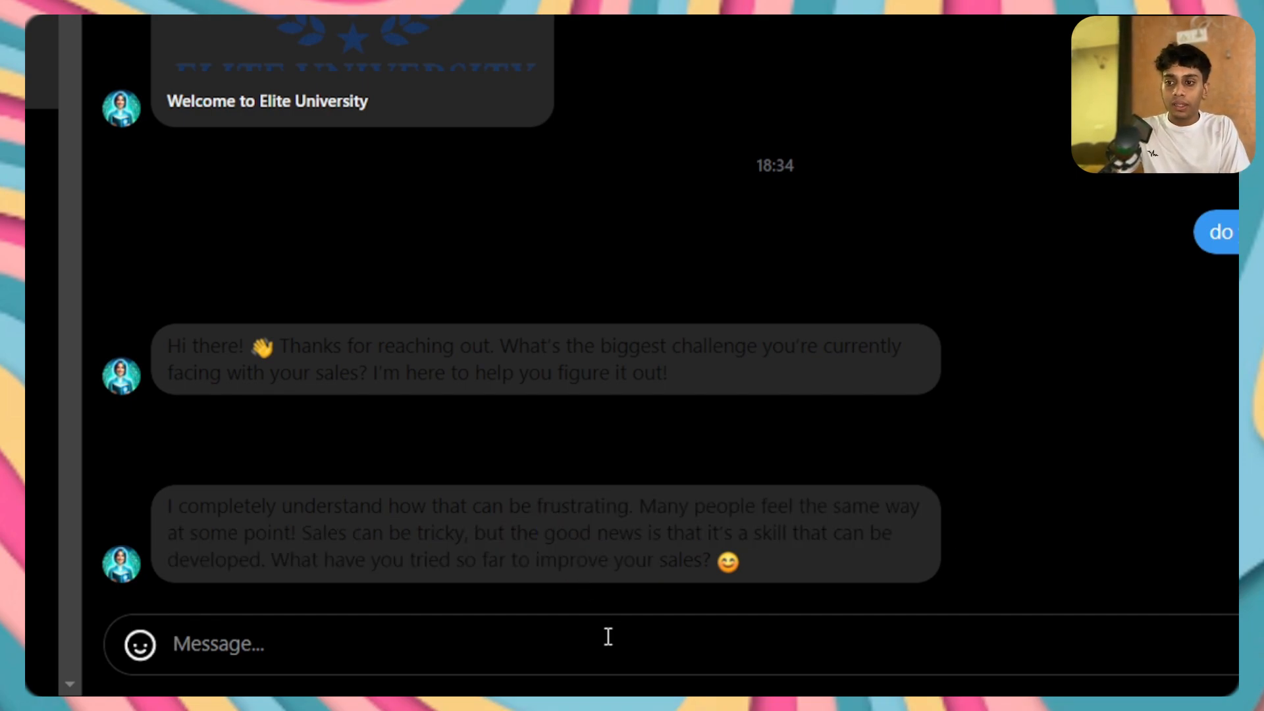
{"action": "type", "text": "I have "}
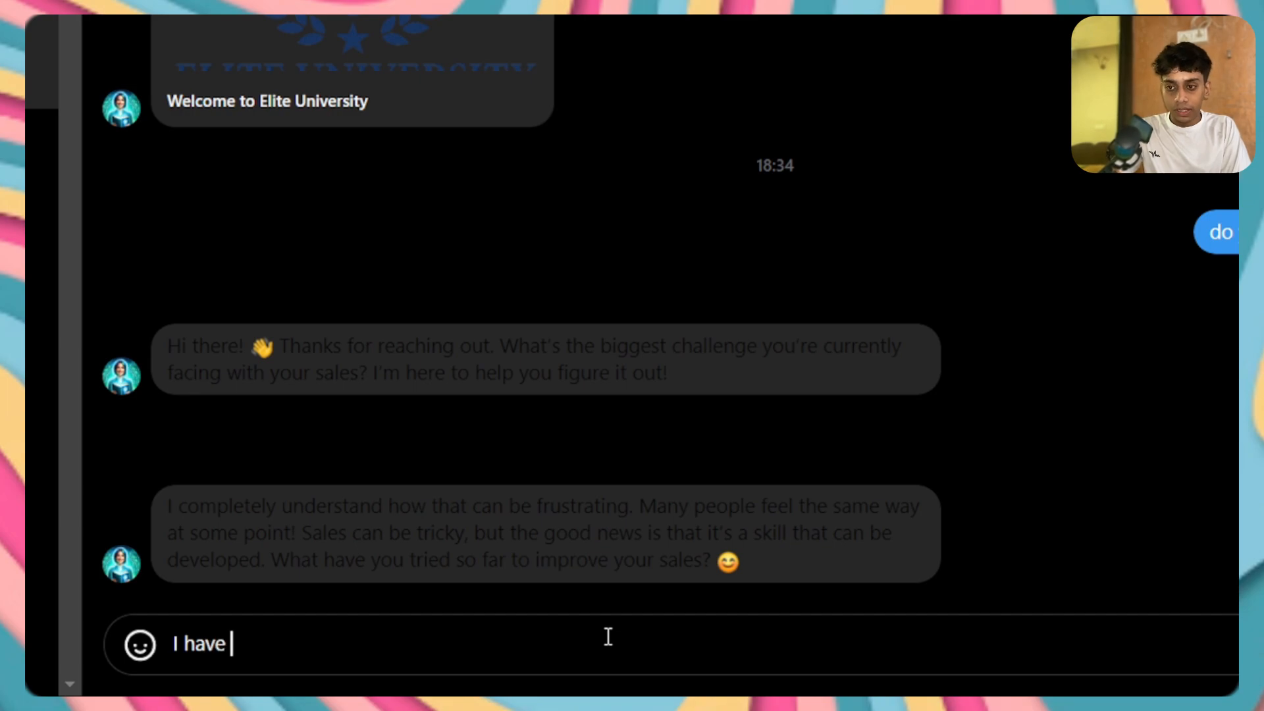
{"action": "type", "text": "read some b"}
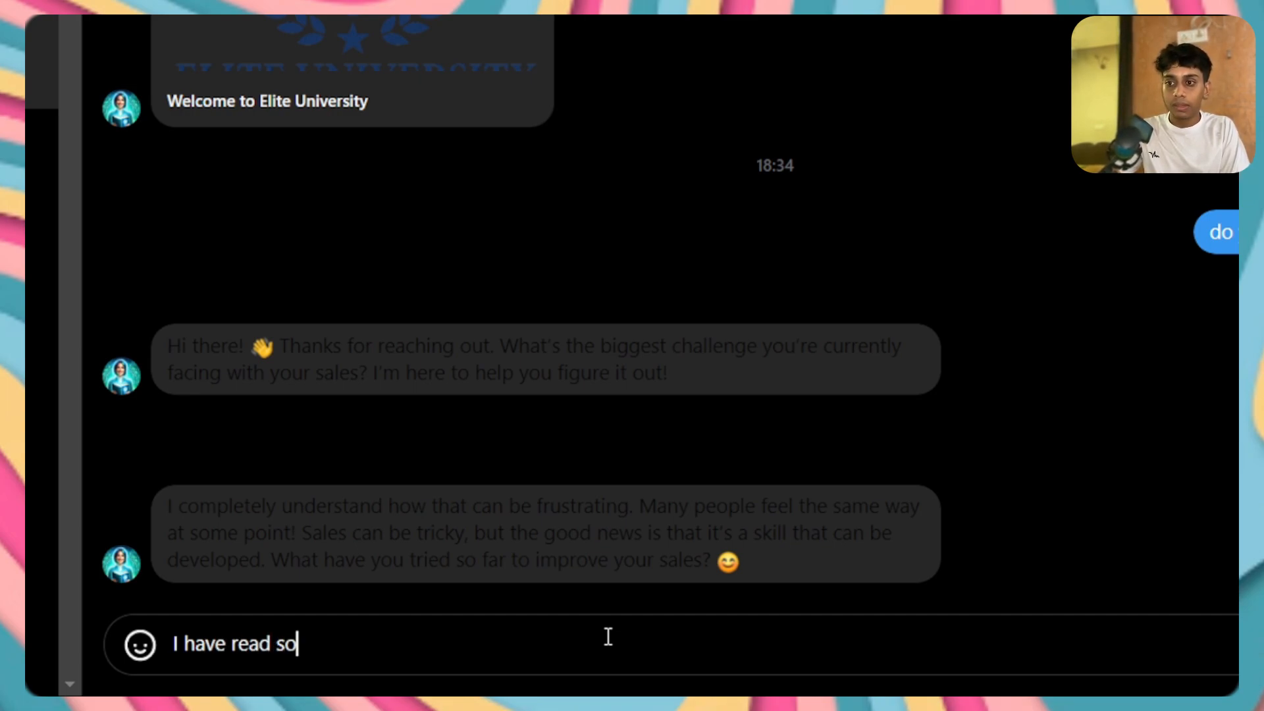
{"action": "type", "text": "ooks"}
{"action": "key", "text": "Return"}
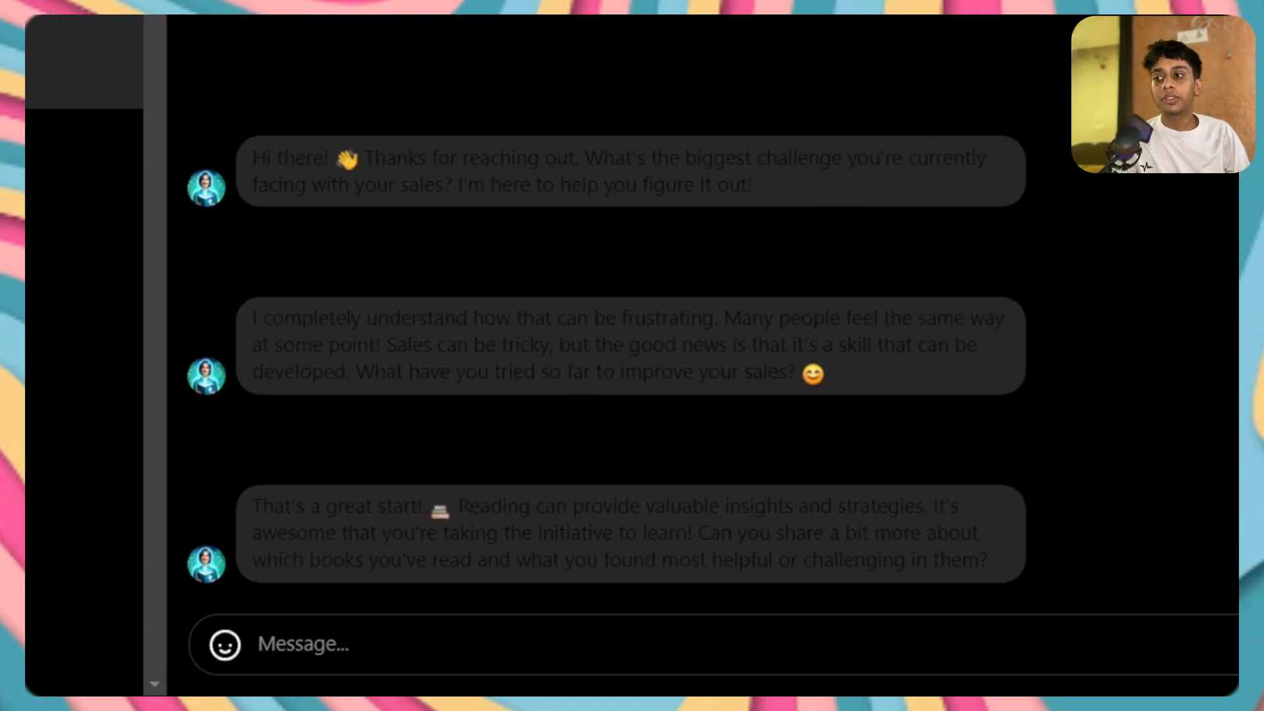
Turn off Instagram's dark mode so the conversation uses the light appearance
{"action": "left_click_drag", "start_coordinate": [646, 507], "coordinate": [998, 520]}
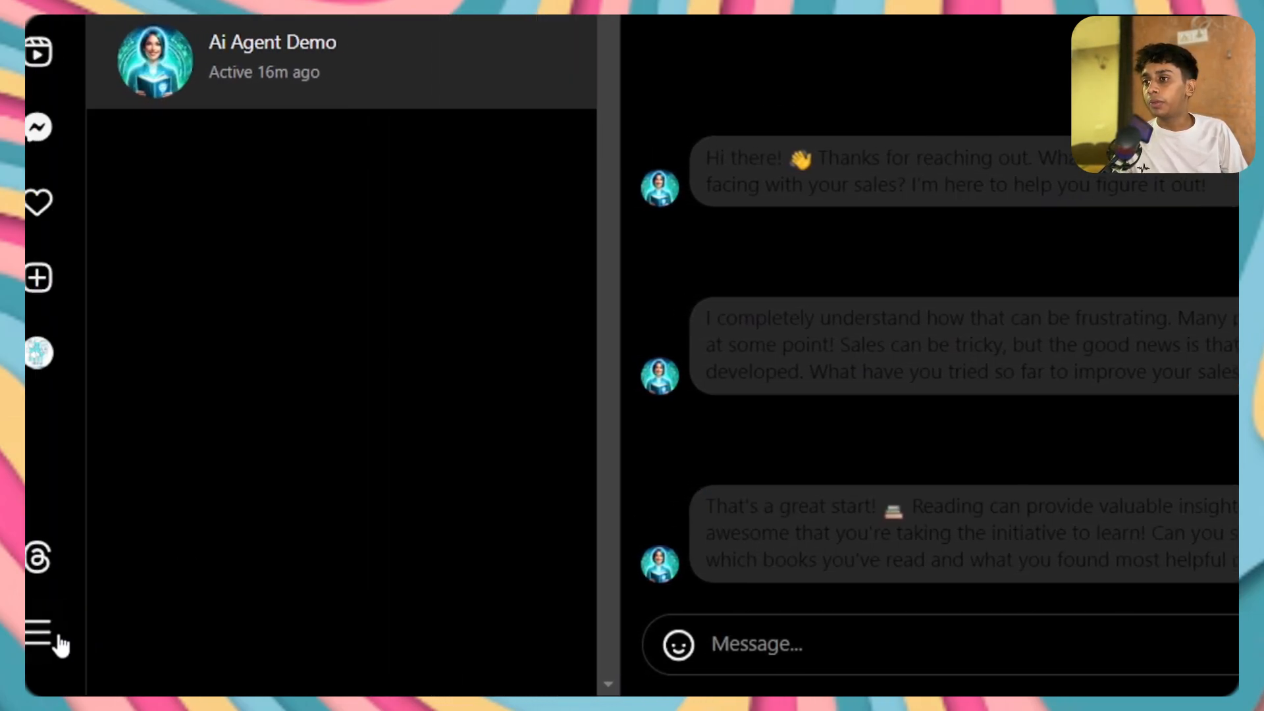
{"action": "left_click", "coordinate": [46, 632]}
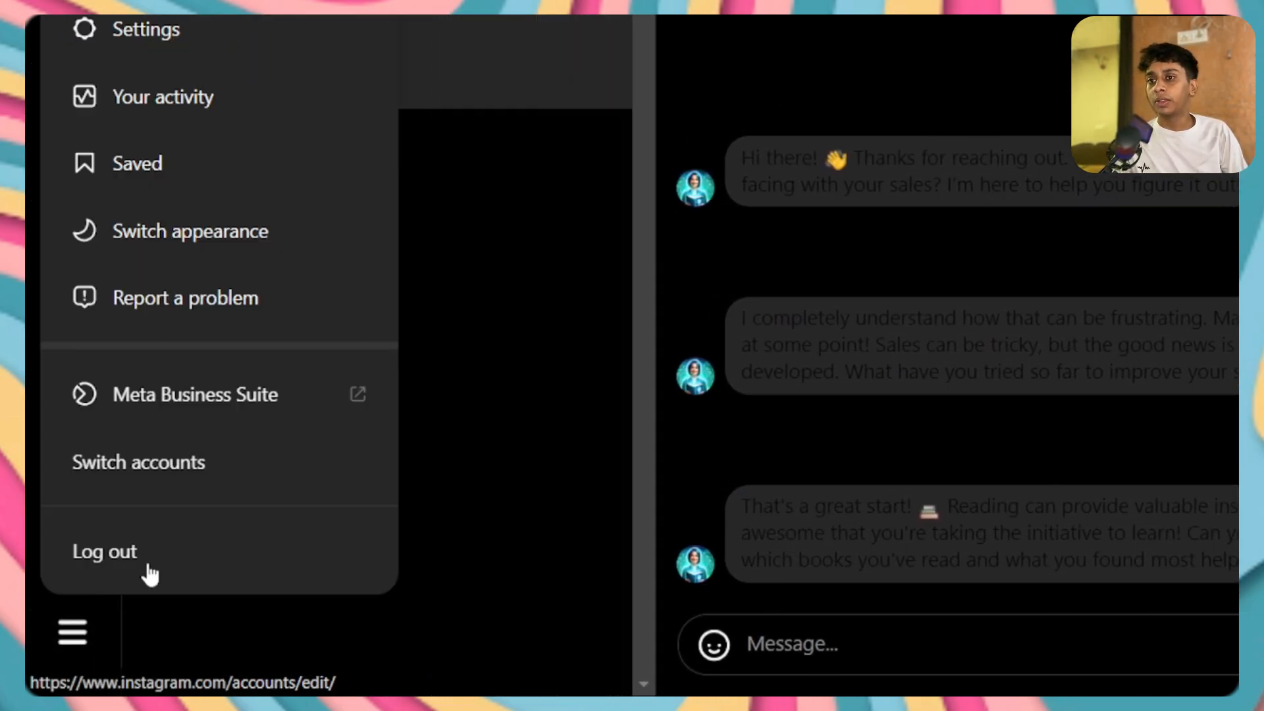
{"action": "left_click", "coordinate": [242, 452]}
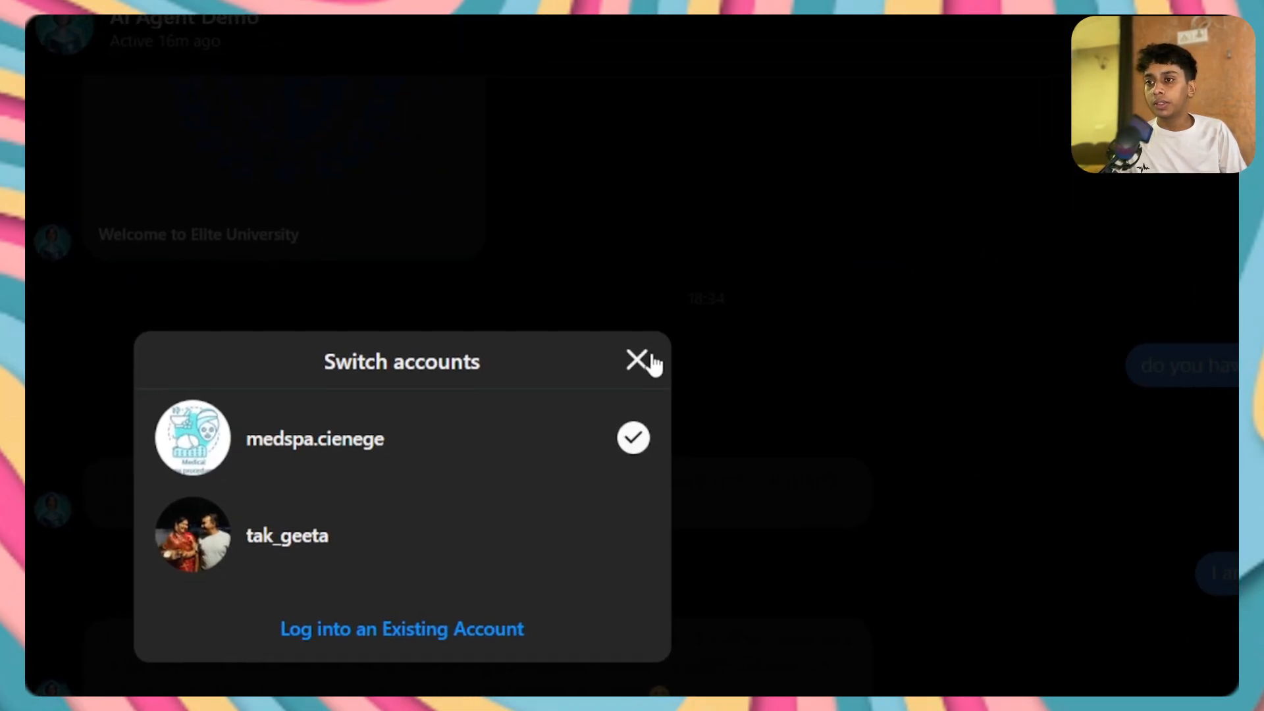
{"action": "left_click", "coordinate": [649, 361]}
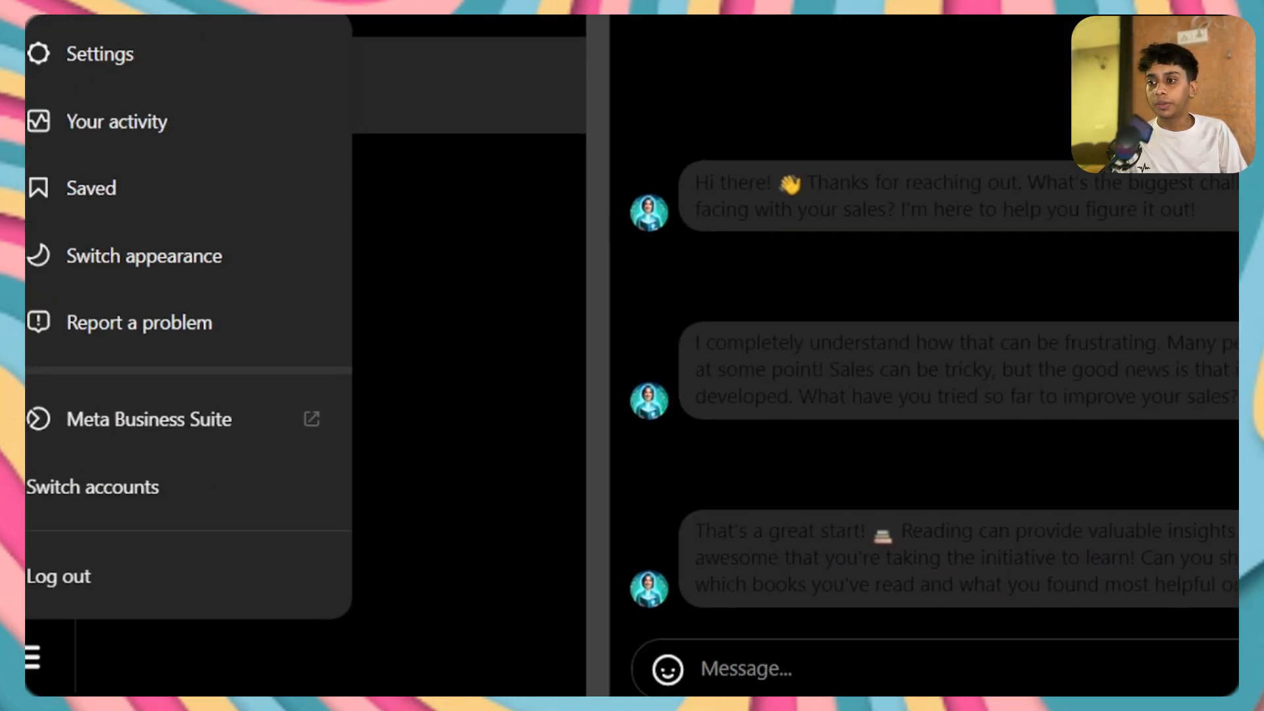
{"action": "left_click", "coordinate": [180, 239]}
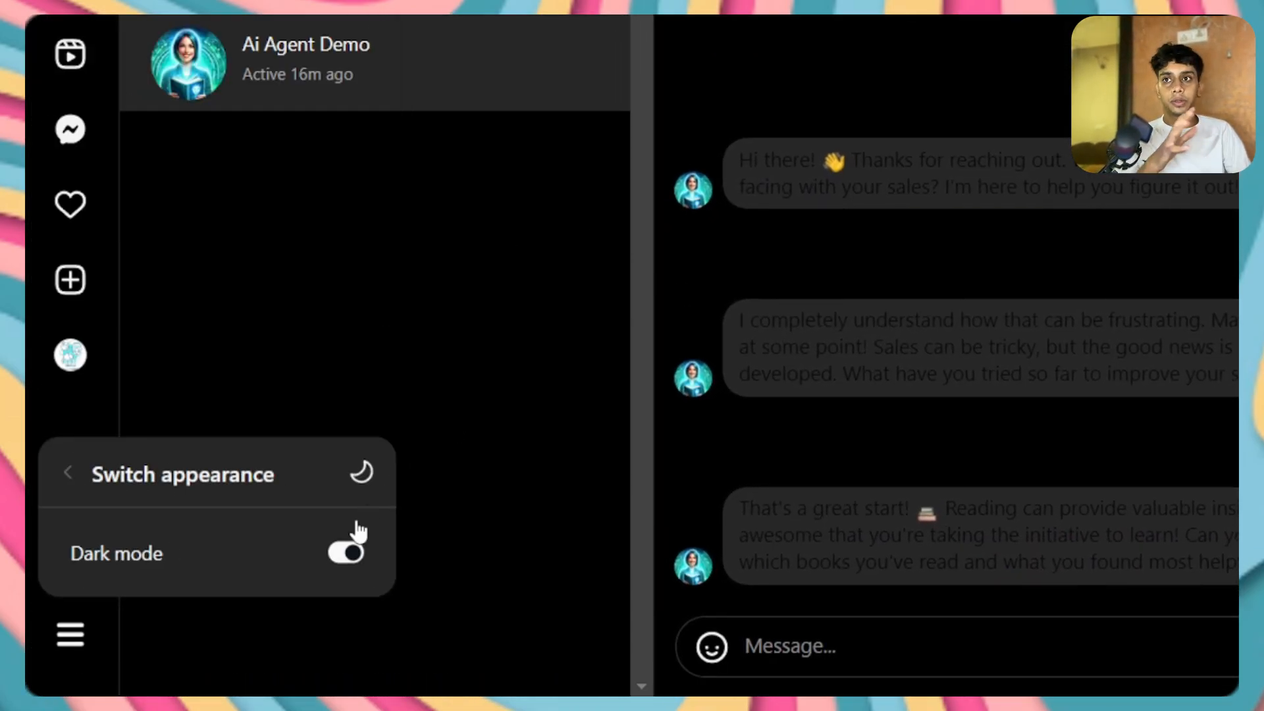
{"action": "left_click", "coordinate": [348, 550]}
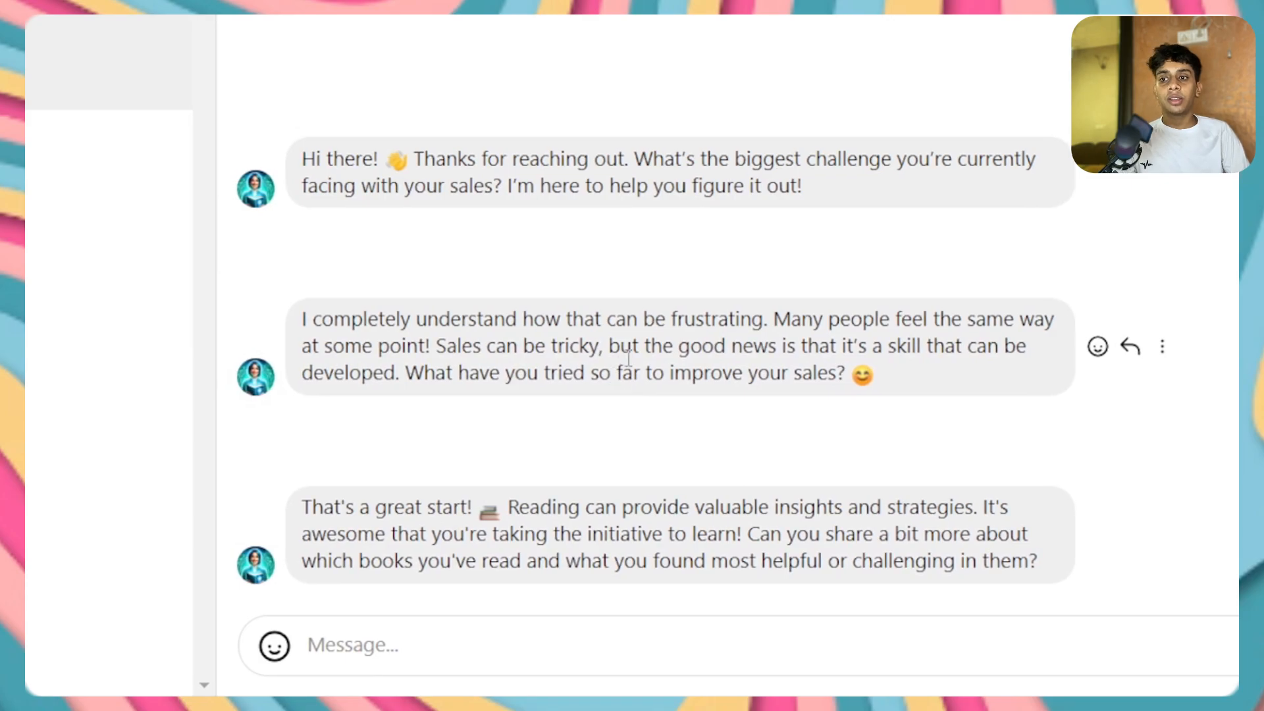
Read the agent's question about which books were read and reply "i jus read one book rich dad poor dad"
{"action": "left_click_drag", "start_coordinate": [320, 507], "coordinate": [776, 562]}
{"action": "left_click", "coordinate": [1060, 530]}
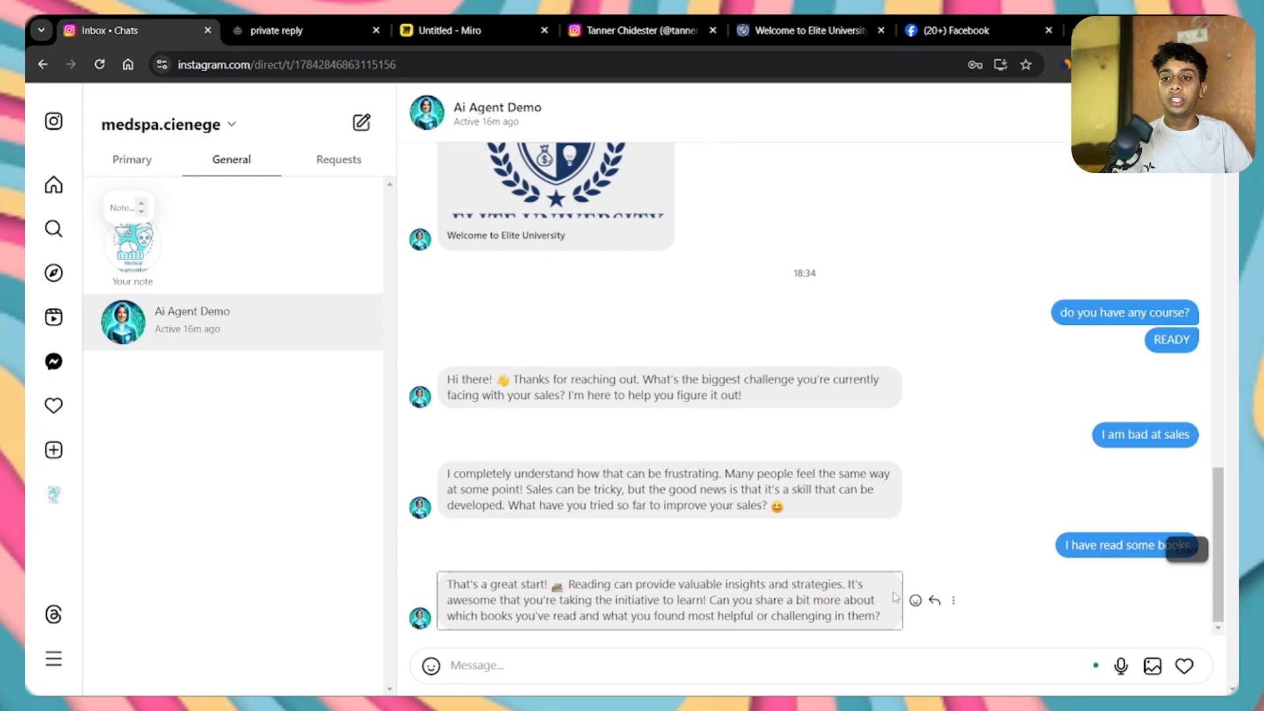
{"action": "key", "text": "Return"}
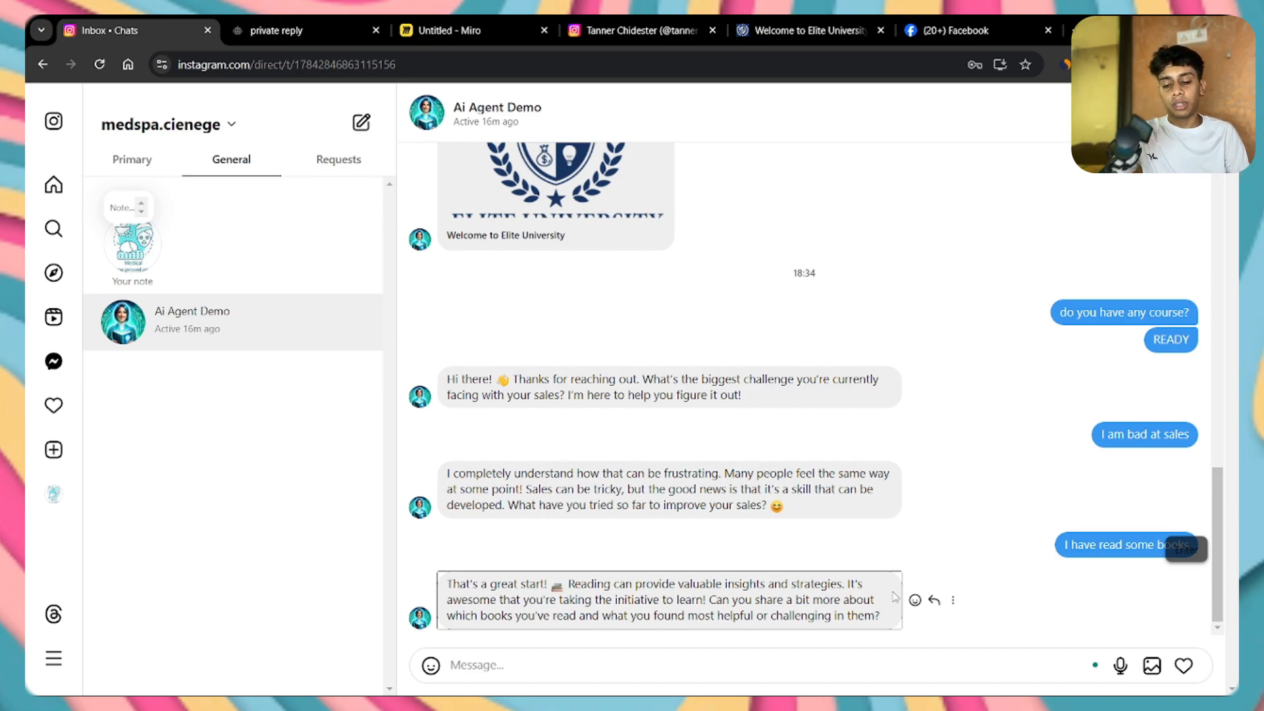
{"action": "type", "text": "i jus read one book rich dad poor dad"}
{"action": "key", "text": "Return"}
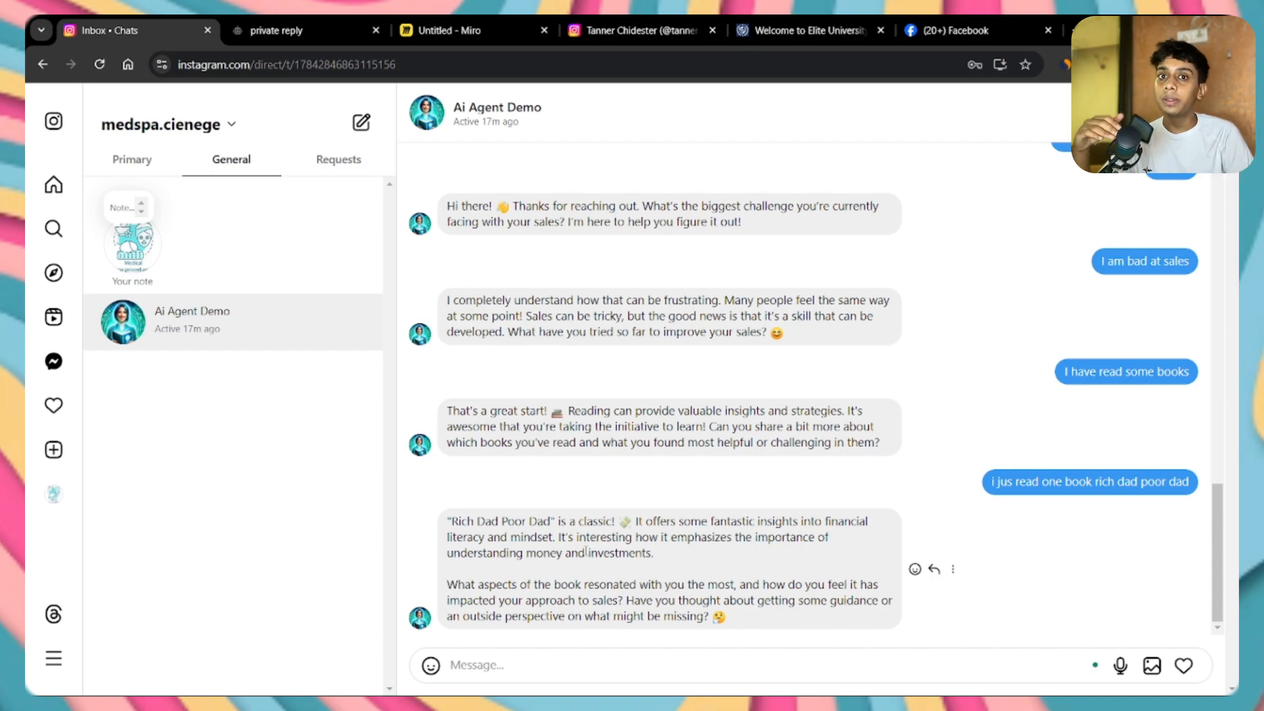
Answer the agent's next two questions with "no i did not" and "prolly in the next 2 months"
{"action": "type", "text": "no i did not"}
{"action": "key", "text": "Return"}
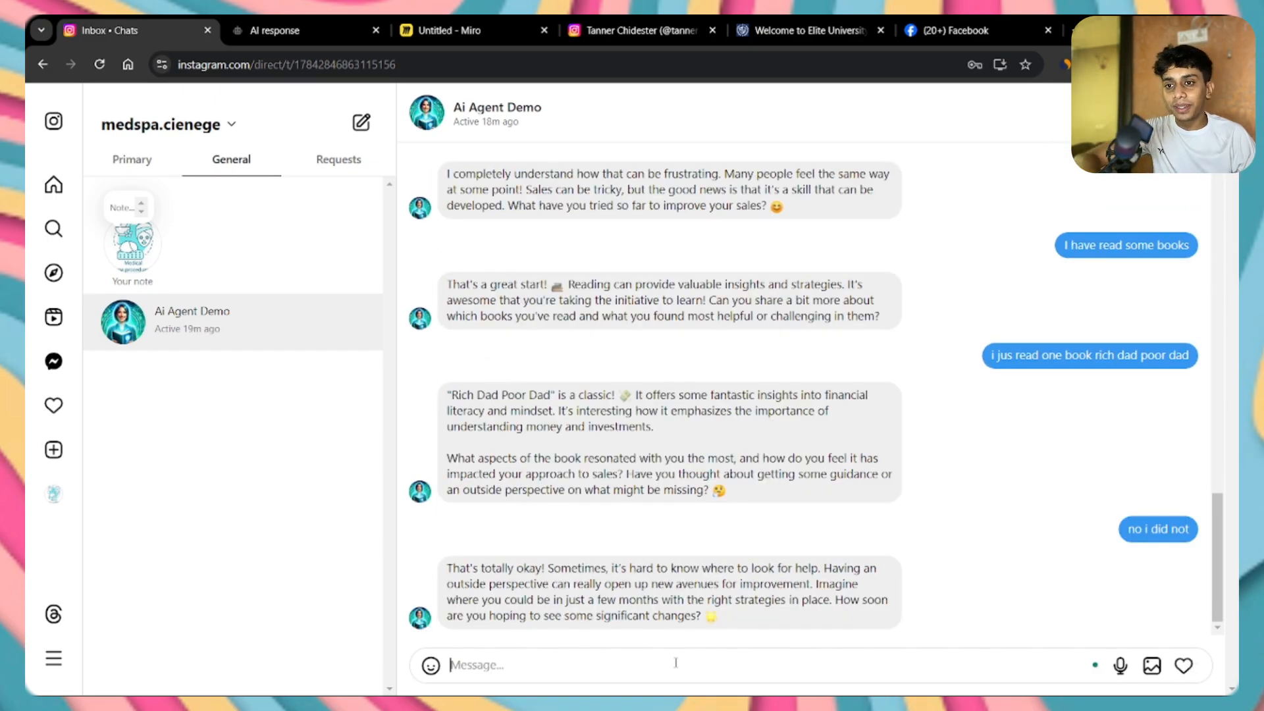
{"action": "type", "text": "prolly in the next 2 months"}
{"action": "key", "text": "Return"}
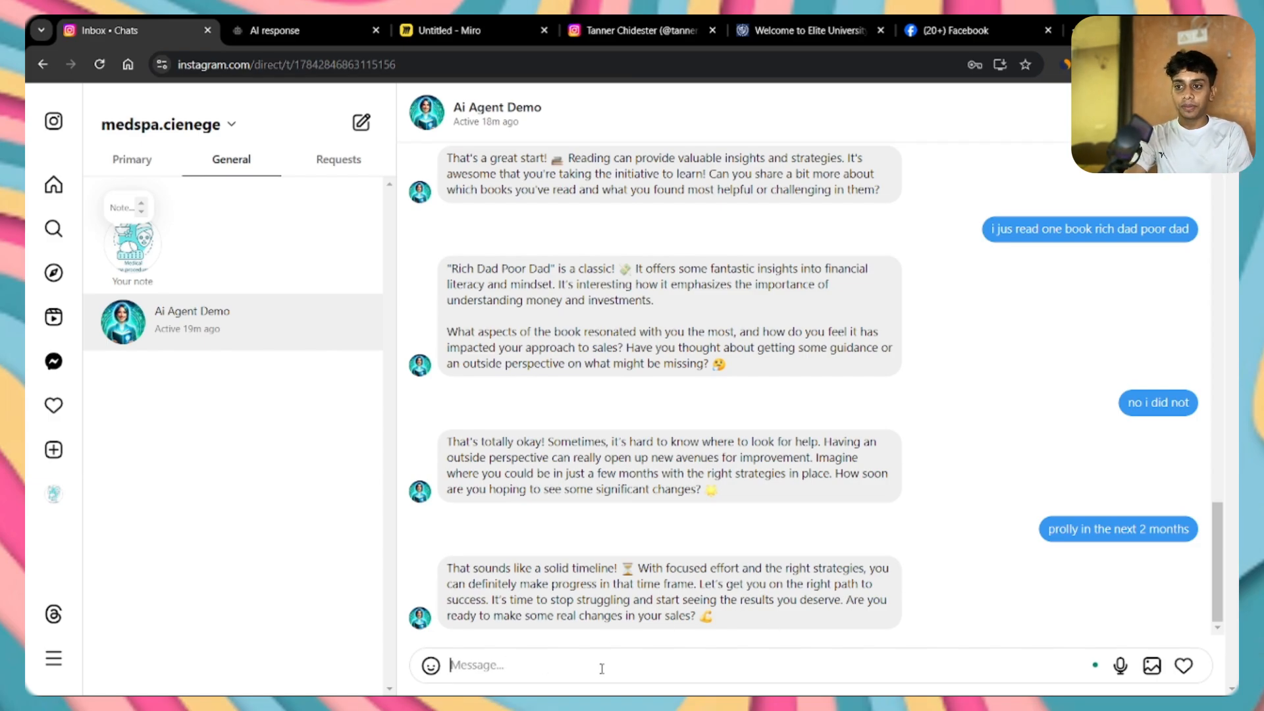
Send "yess sir" to the agent and compare its reply with the earlier comment-triggered course message
{"action": "type", "text": "yess sir"}
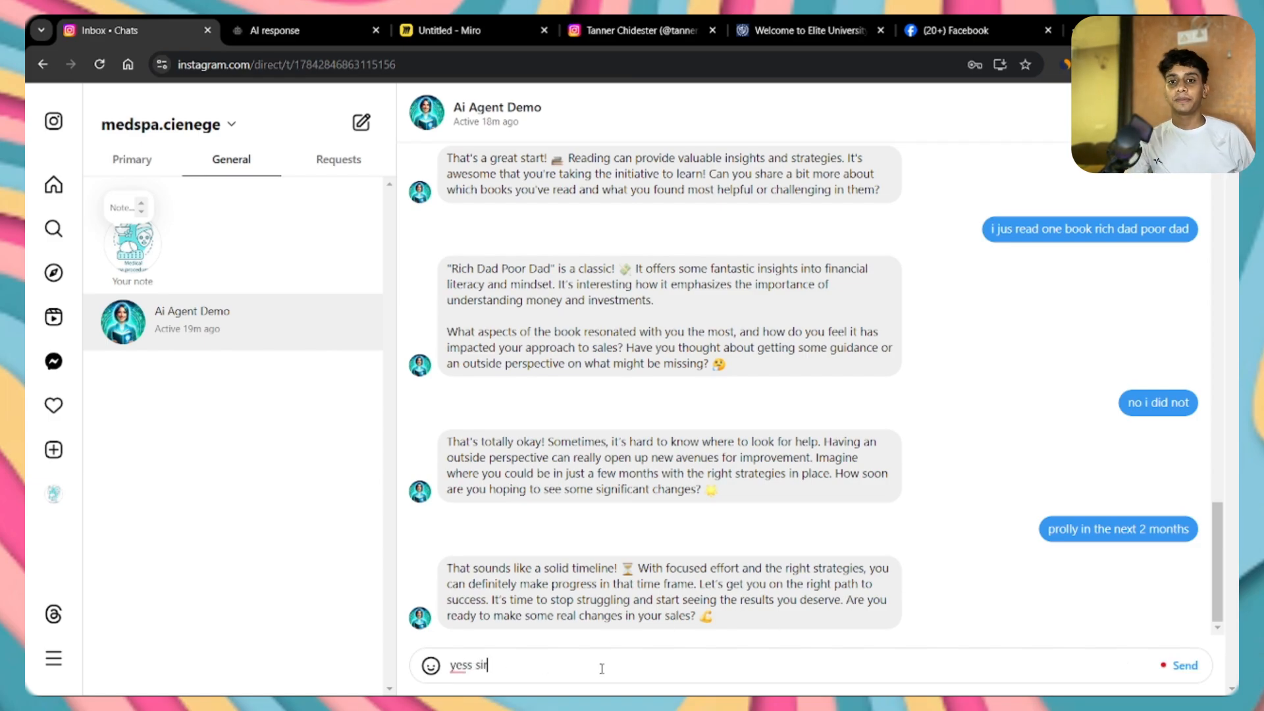
{"action": "key", "text": "Return"}
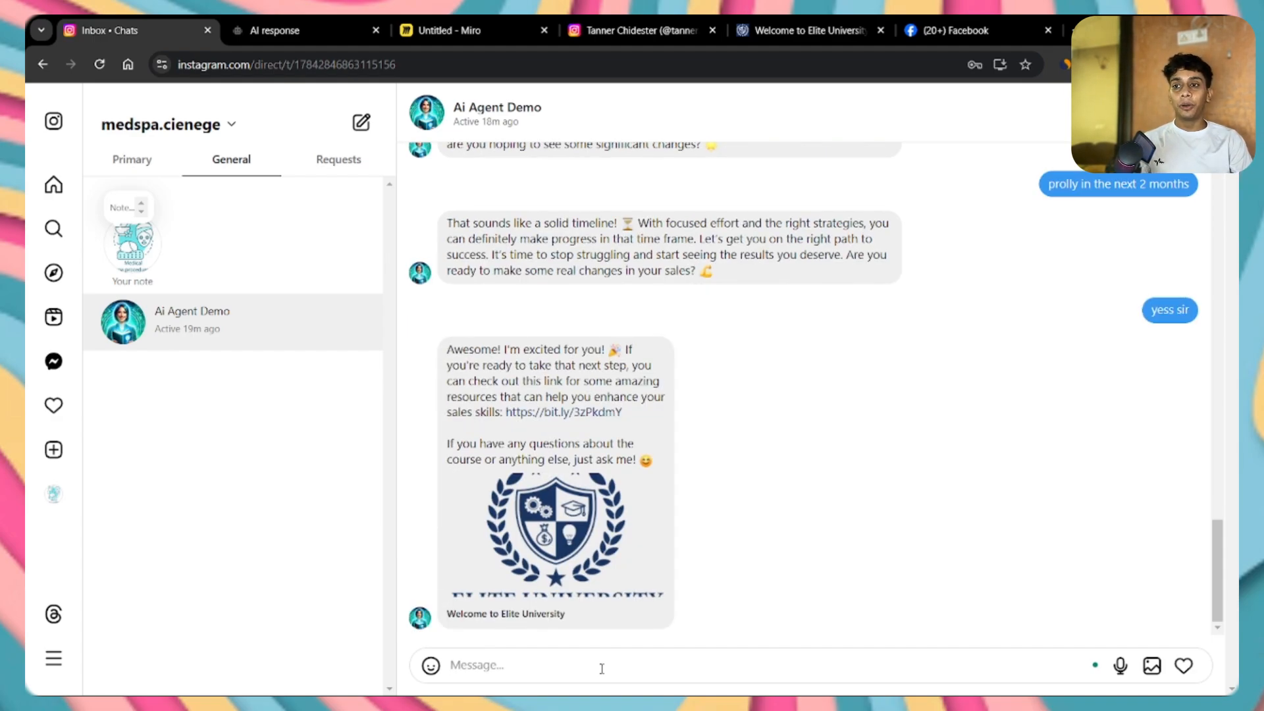
{"action": "left_click_drag", "start_coordinate": [454, 349], "coordinate": [621, 382]}
{"action": "scroll", "coordinate": [552, 428], "scroll_direction": "up", "scroll_amount": 15}
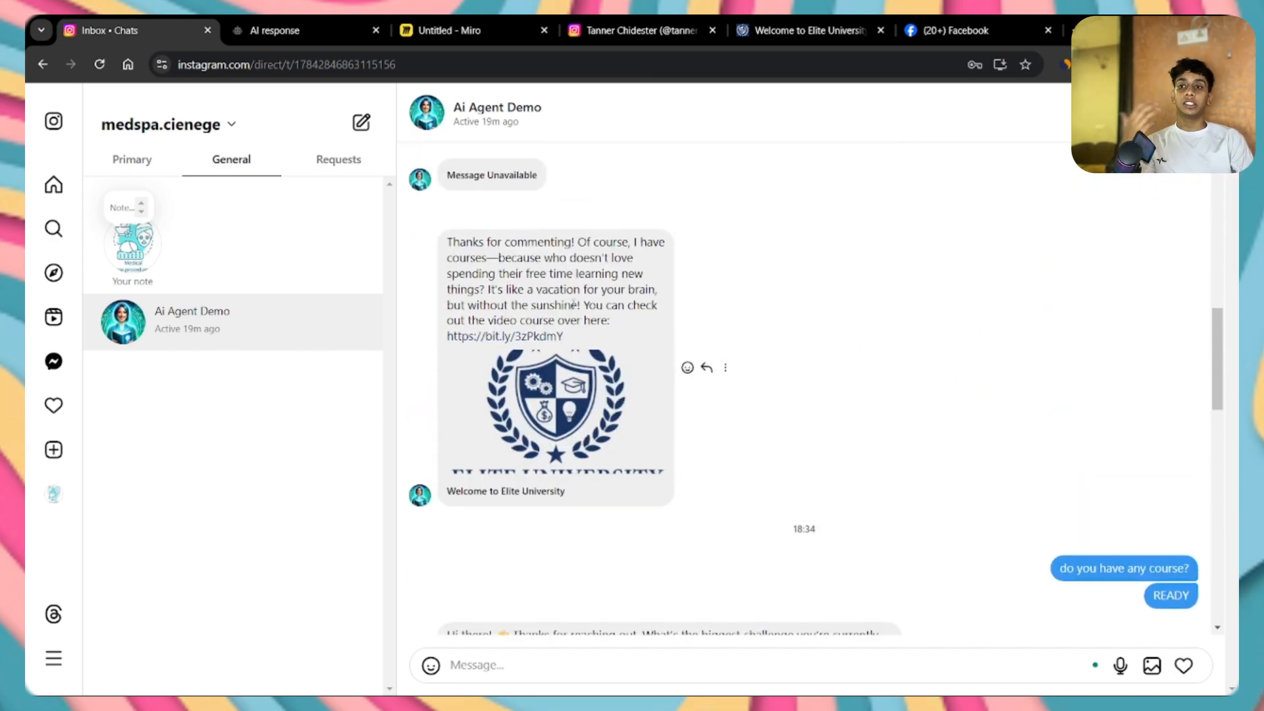
{"action": "left_click_drag", "start_coordinate": [573, 304], "coordinate": [443, 237]}
{"action": "left_click", "coordinate": [756, 302]}
{"action": "scroll", "coordinate": [774, 535], "scroll_direction": "down", "scroll_amount": 20}
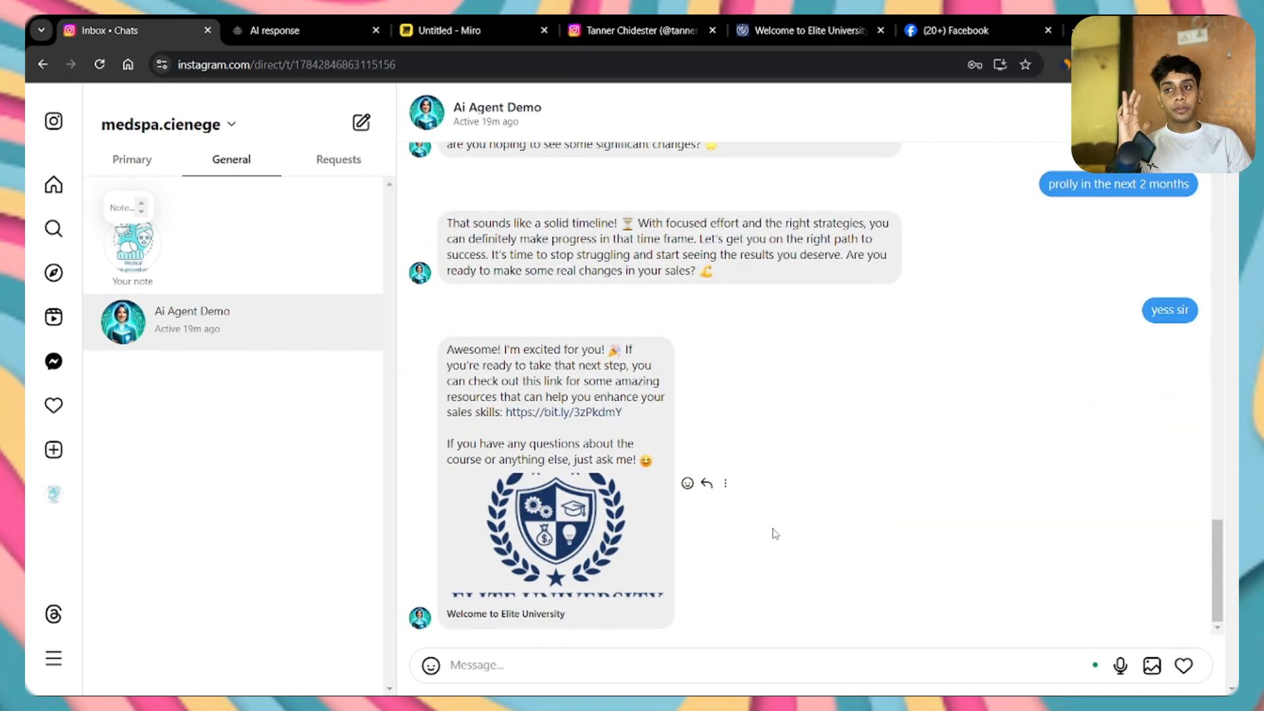
Open the bit.ly course link from the agent's last reply and look through the Elite University page
{"action": "left_click", "coordinate": [557, 413]}
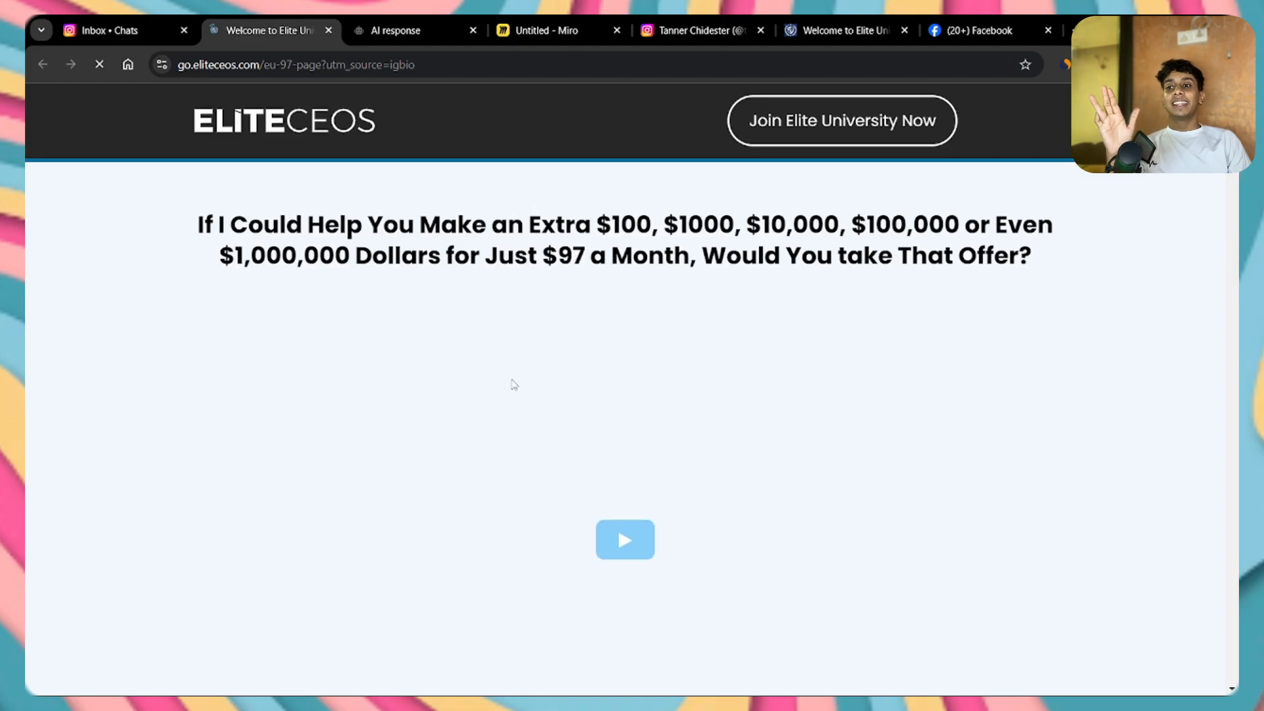
{"action": "scroll", "coordinate": [460, 368], "scroll_direction": "down", "scroll_amount": 4}
{"action": "scroll", "coordinate": [330, 451], "scroll_direction": "down", "scroll_amount": 6}
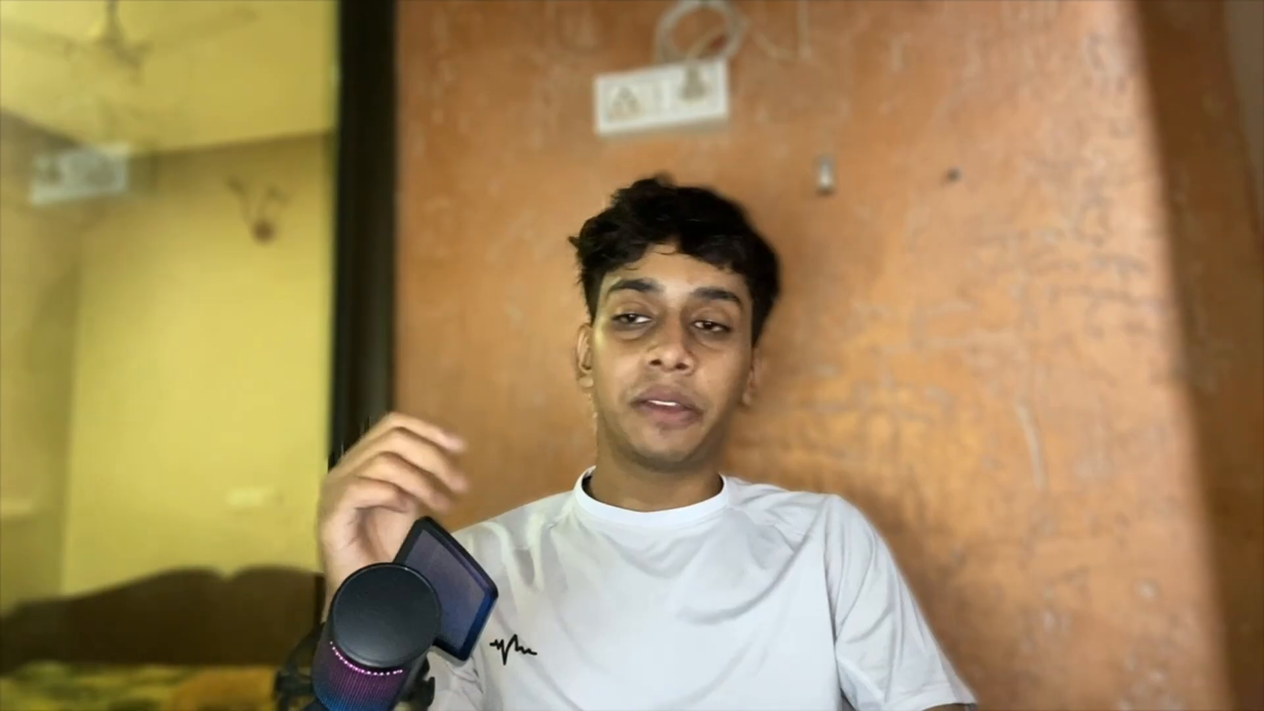